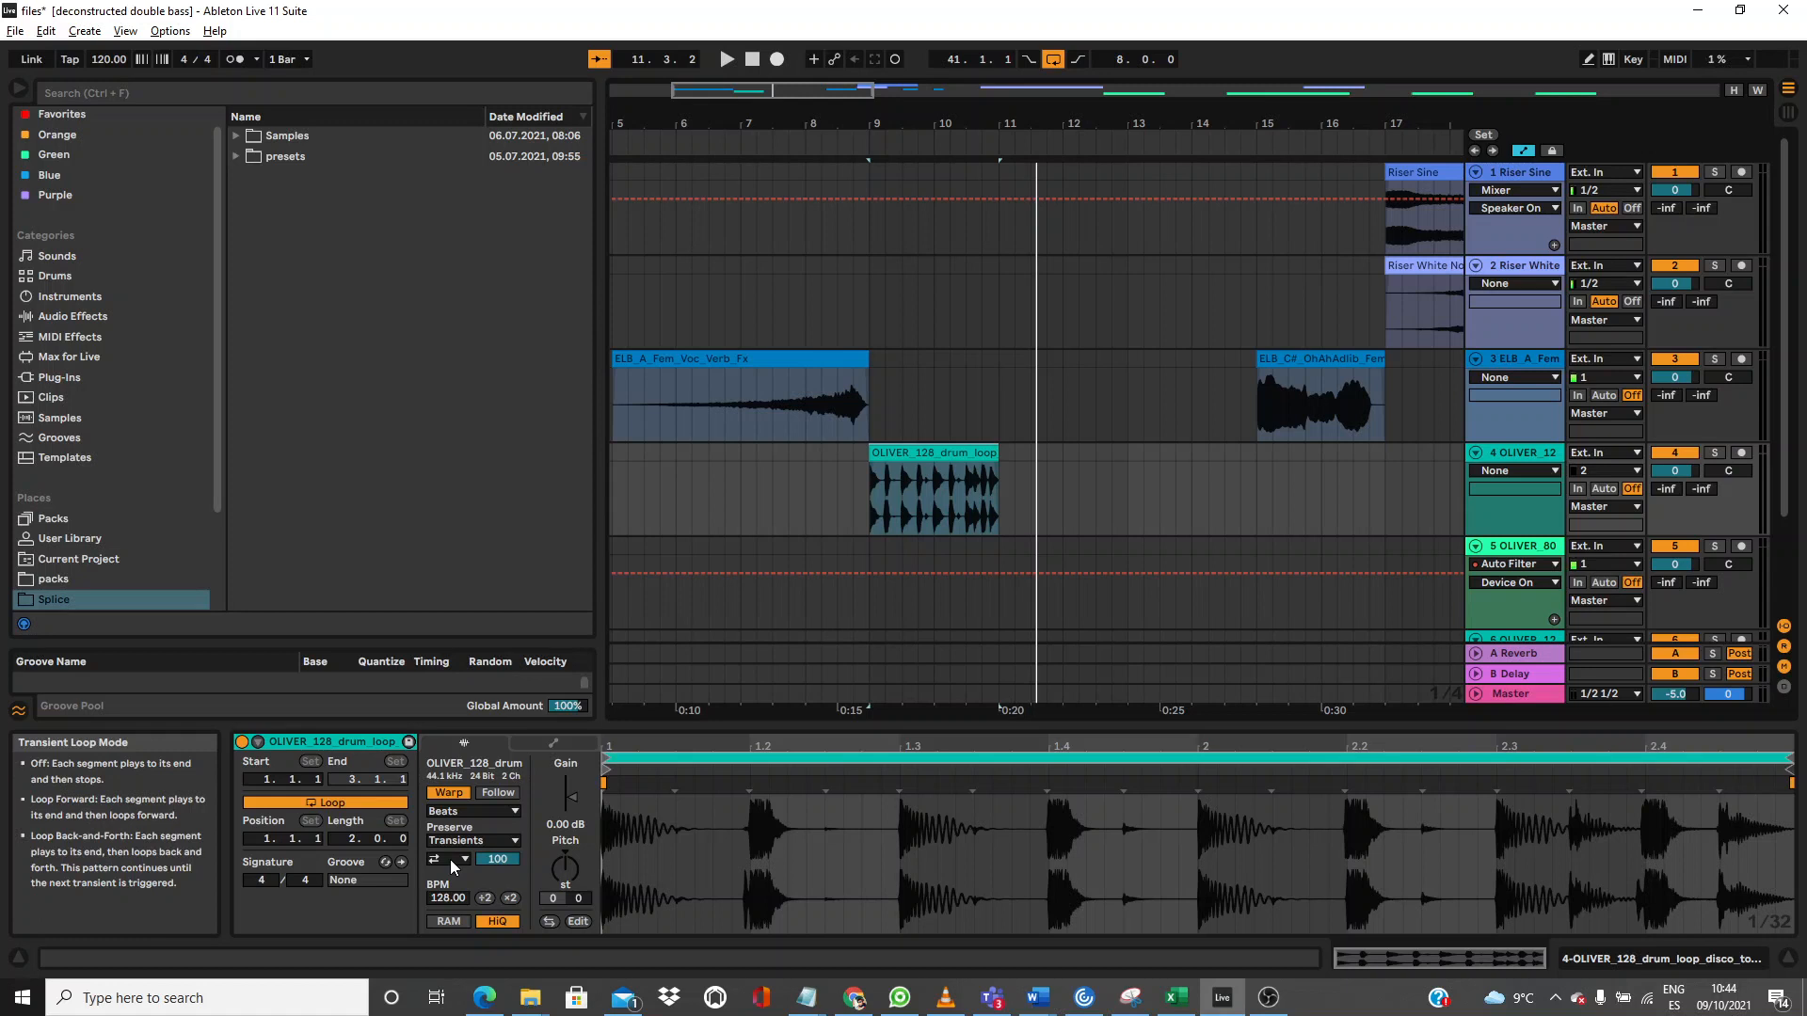
Step: Start arrangement playback to hear the OLIVER_128 drum loop warped in Beats, preserving Transients
{"action": "key", "text": "space"}
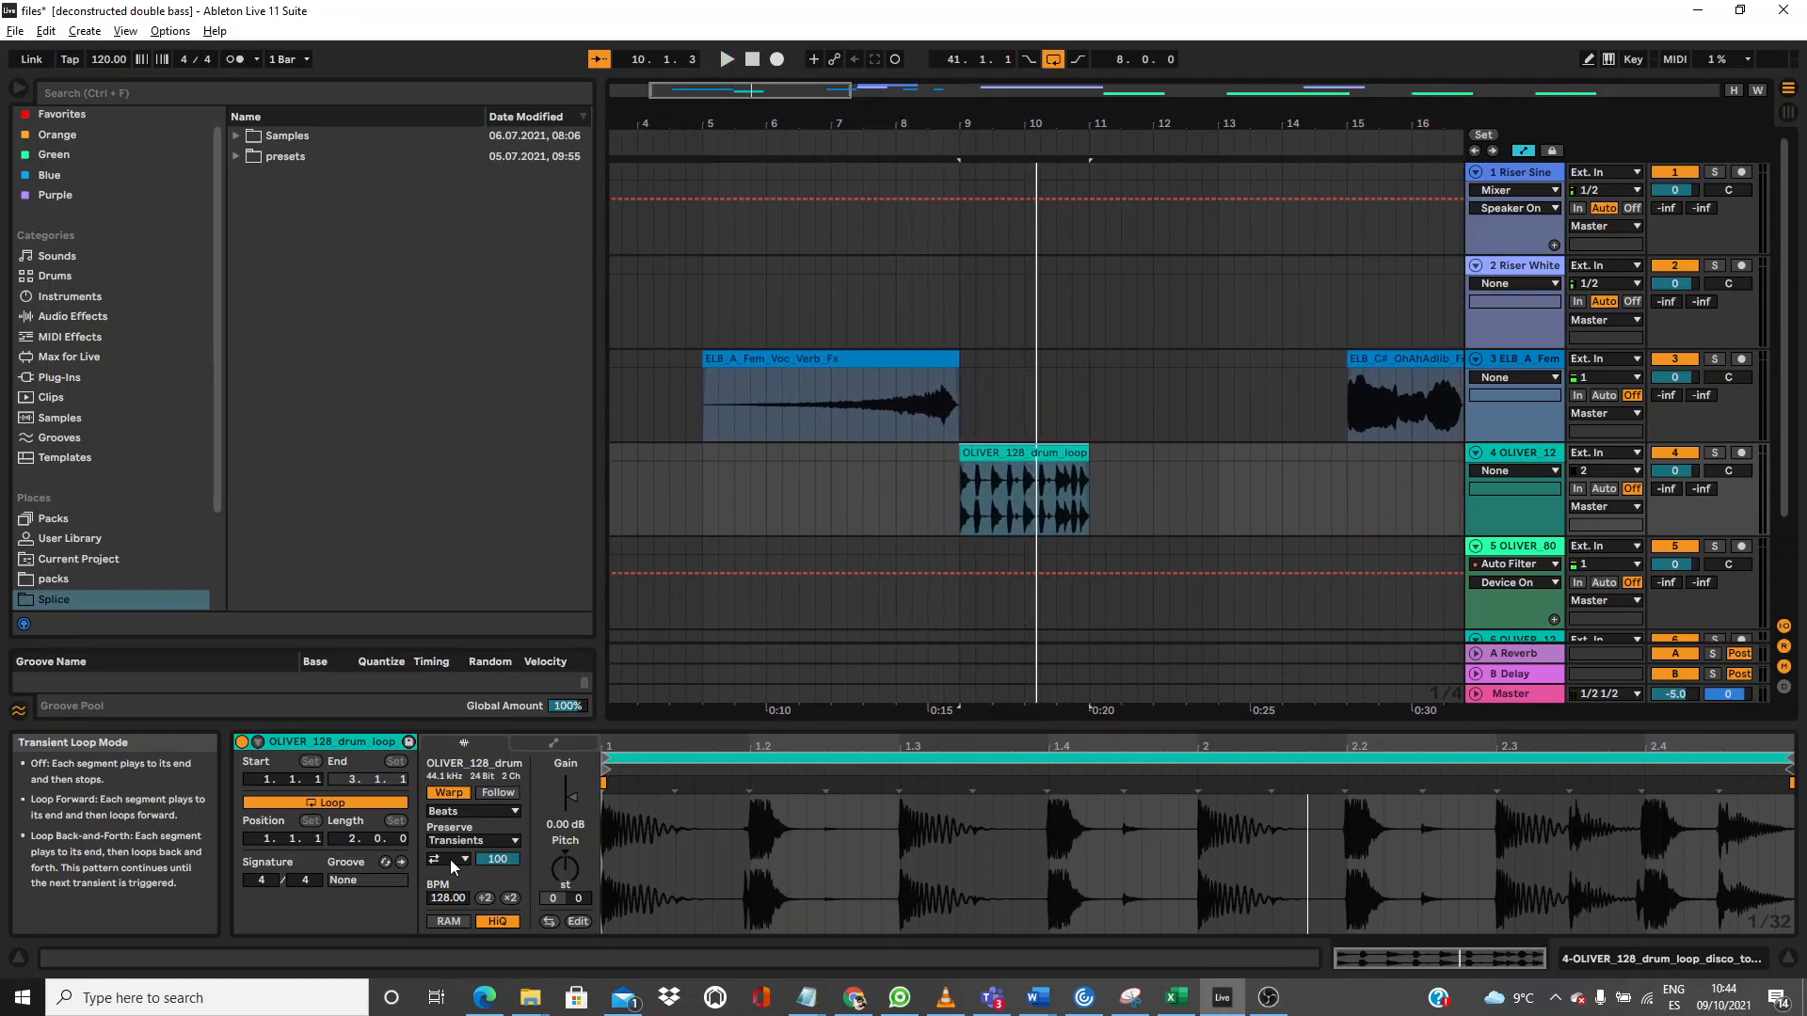
{"action": "left_click", "coordinate": [454, 861]}
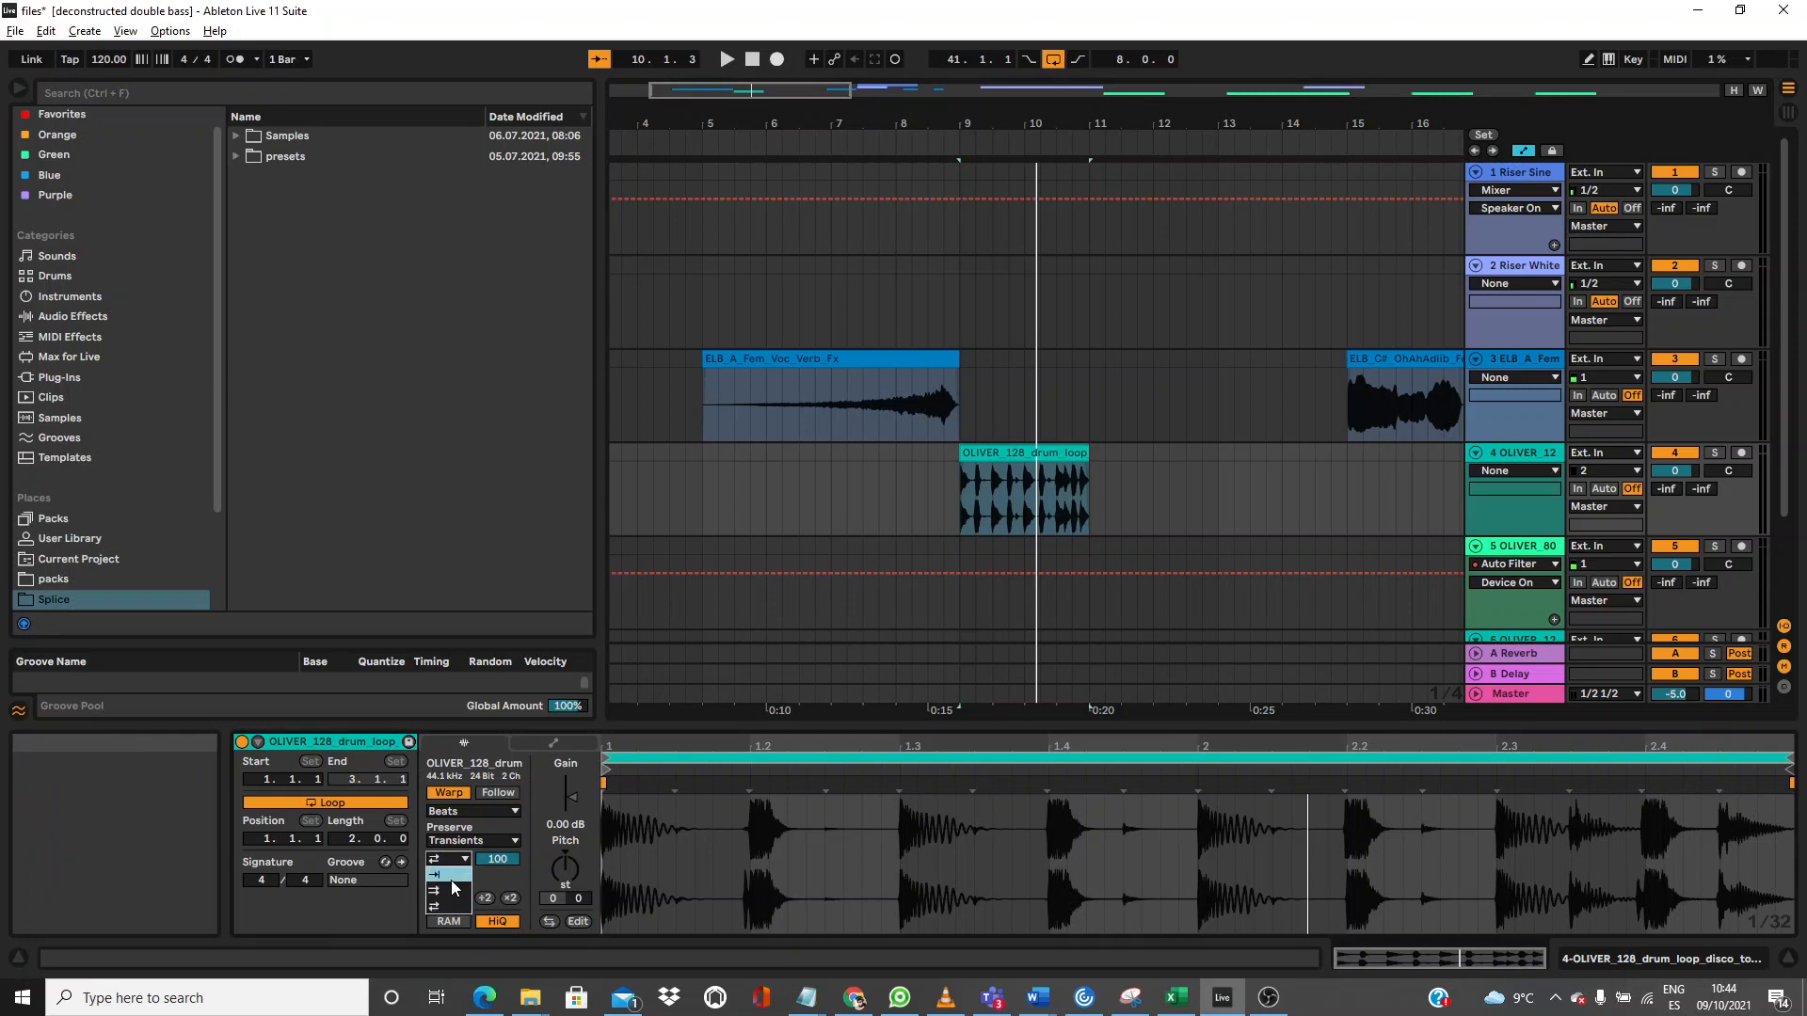
{"action": "left_click", "coordinate": [448, 909]}
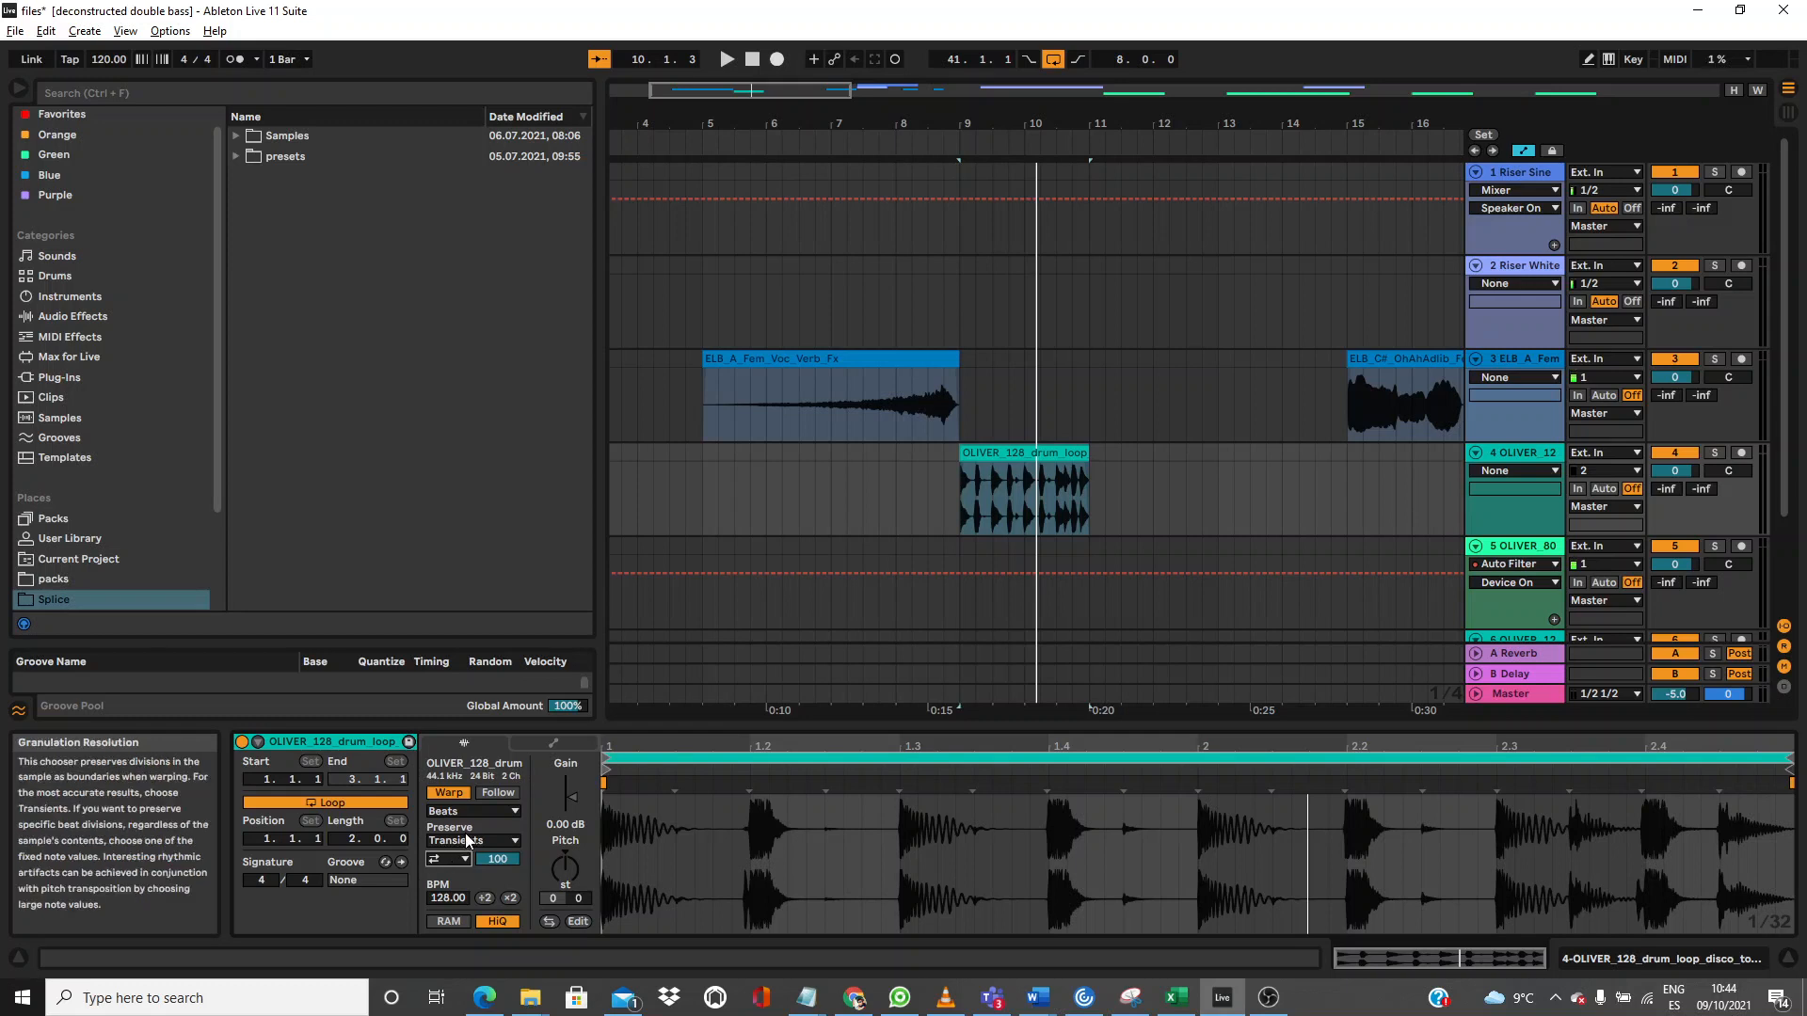
{"action": "left_click", "coordinate": [470, 842]}
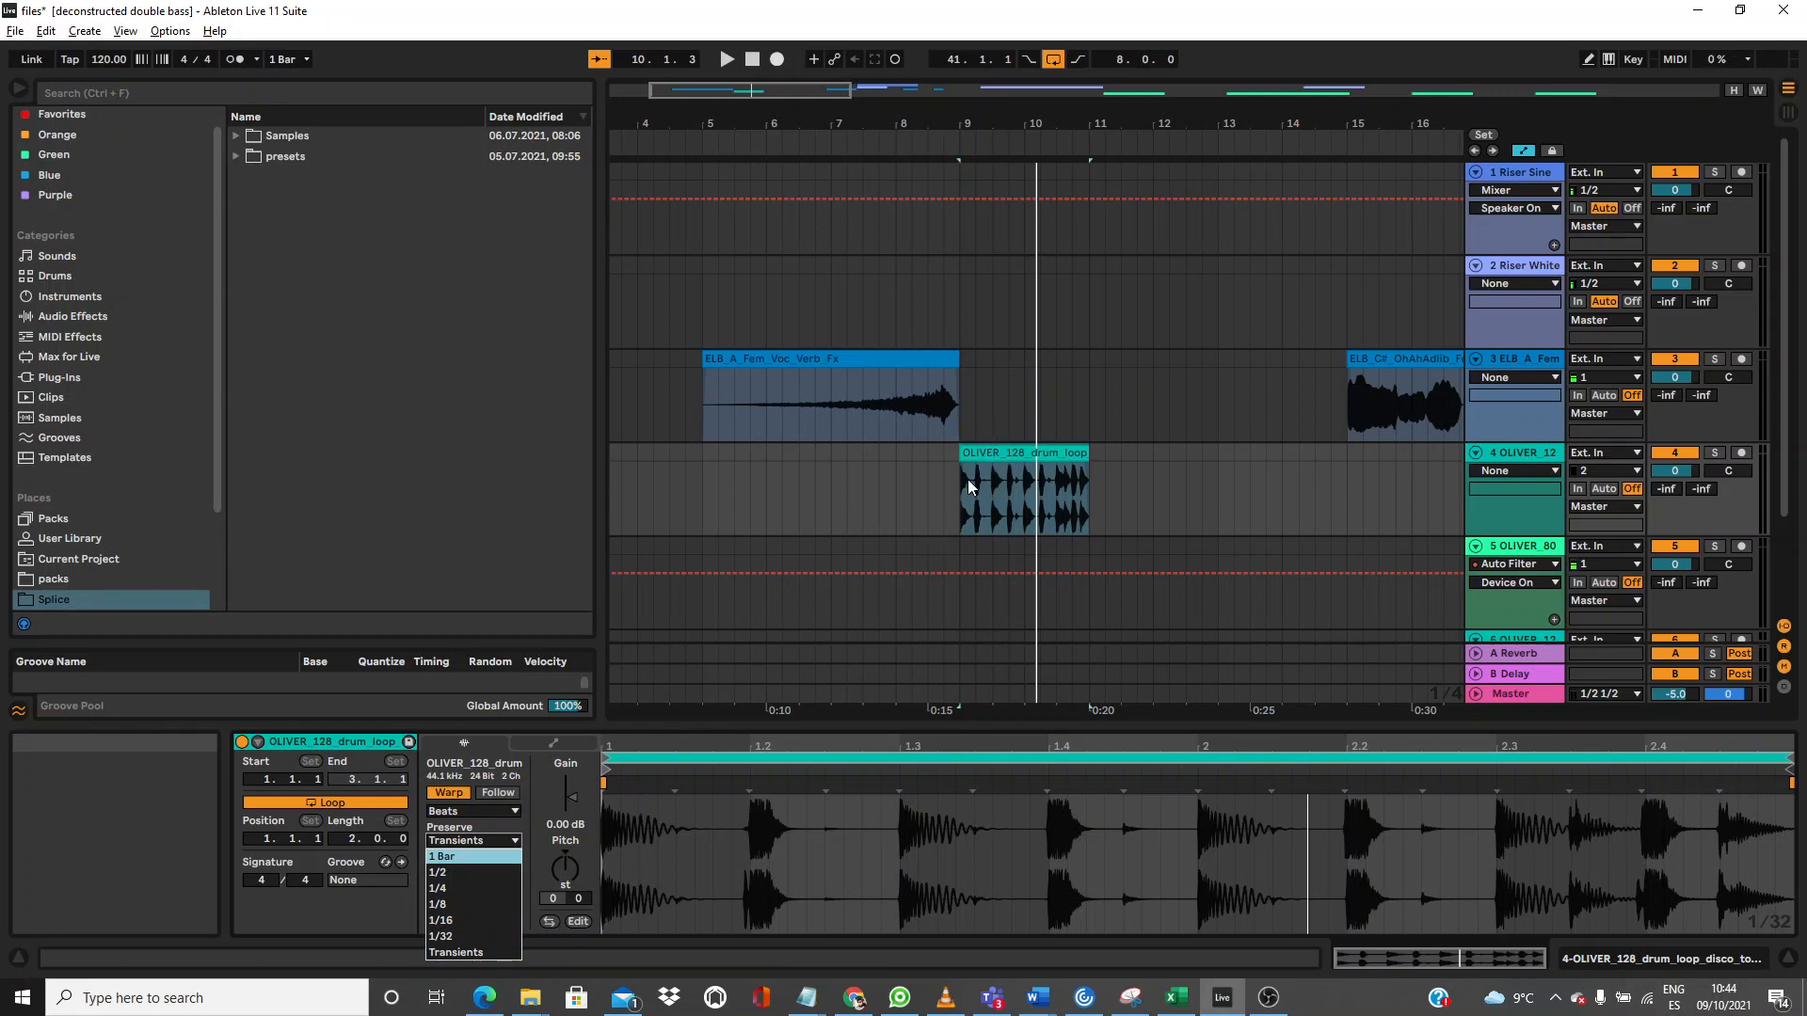
{"action": "left_click", "coordinate": [489, 839]}
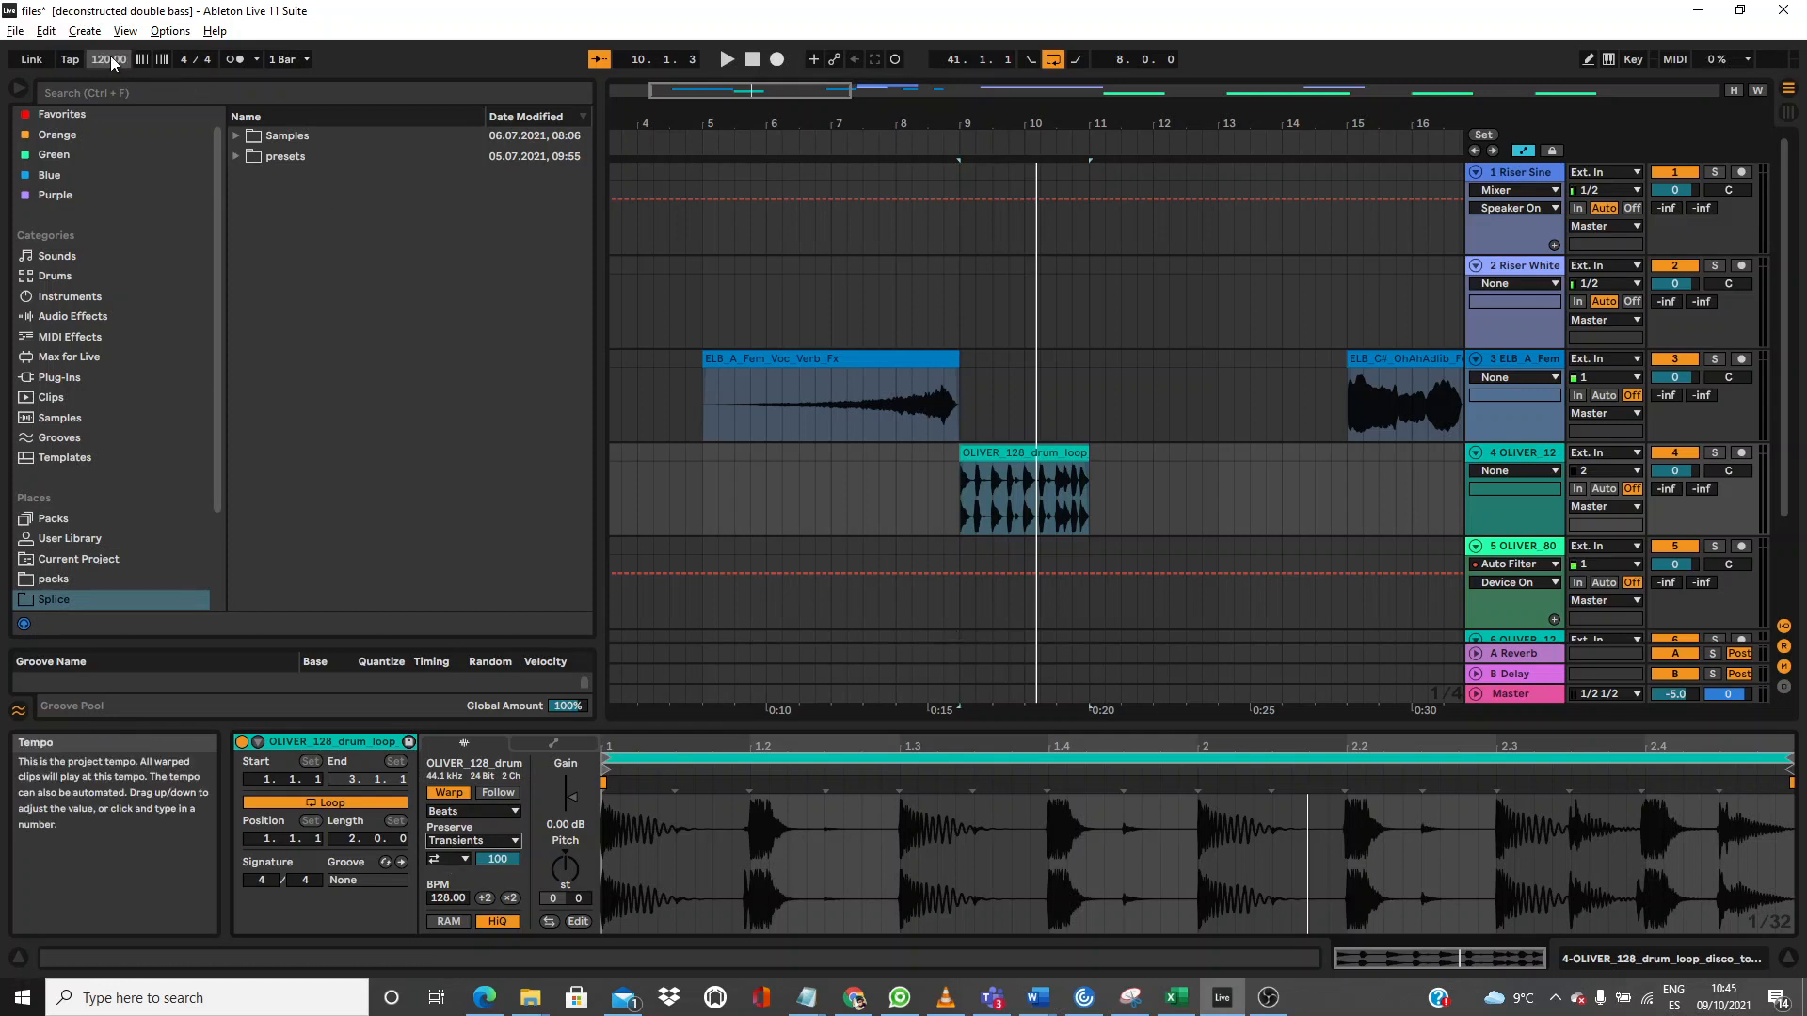
{"action": "key", "text": "space"}
{"action": "mouse_move", "coordinate": [111, 58]}
{"action": "left_mouse_down"}
{"action": "mouse_move", "coordinate": [111, 137]}
{"action": "mouse_move", "coordinate": [111, 55]}
{"action": "left_mouse_up"}
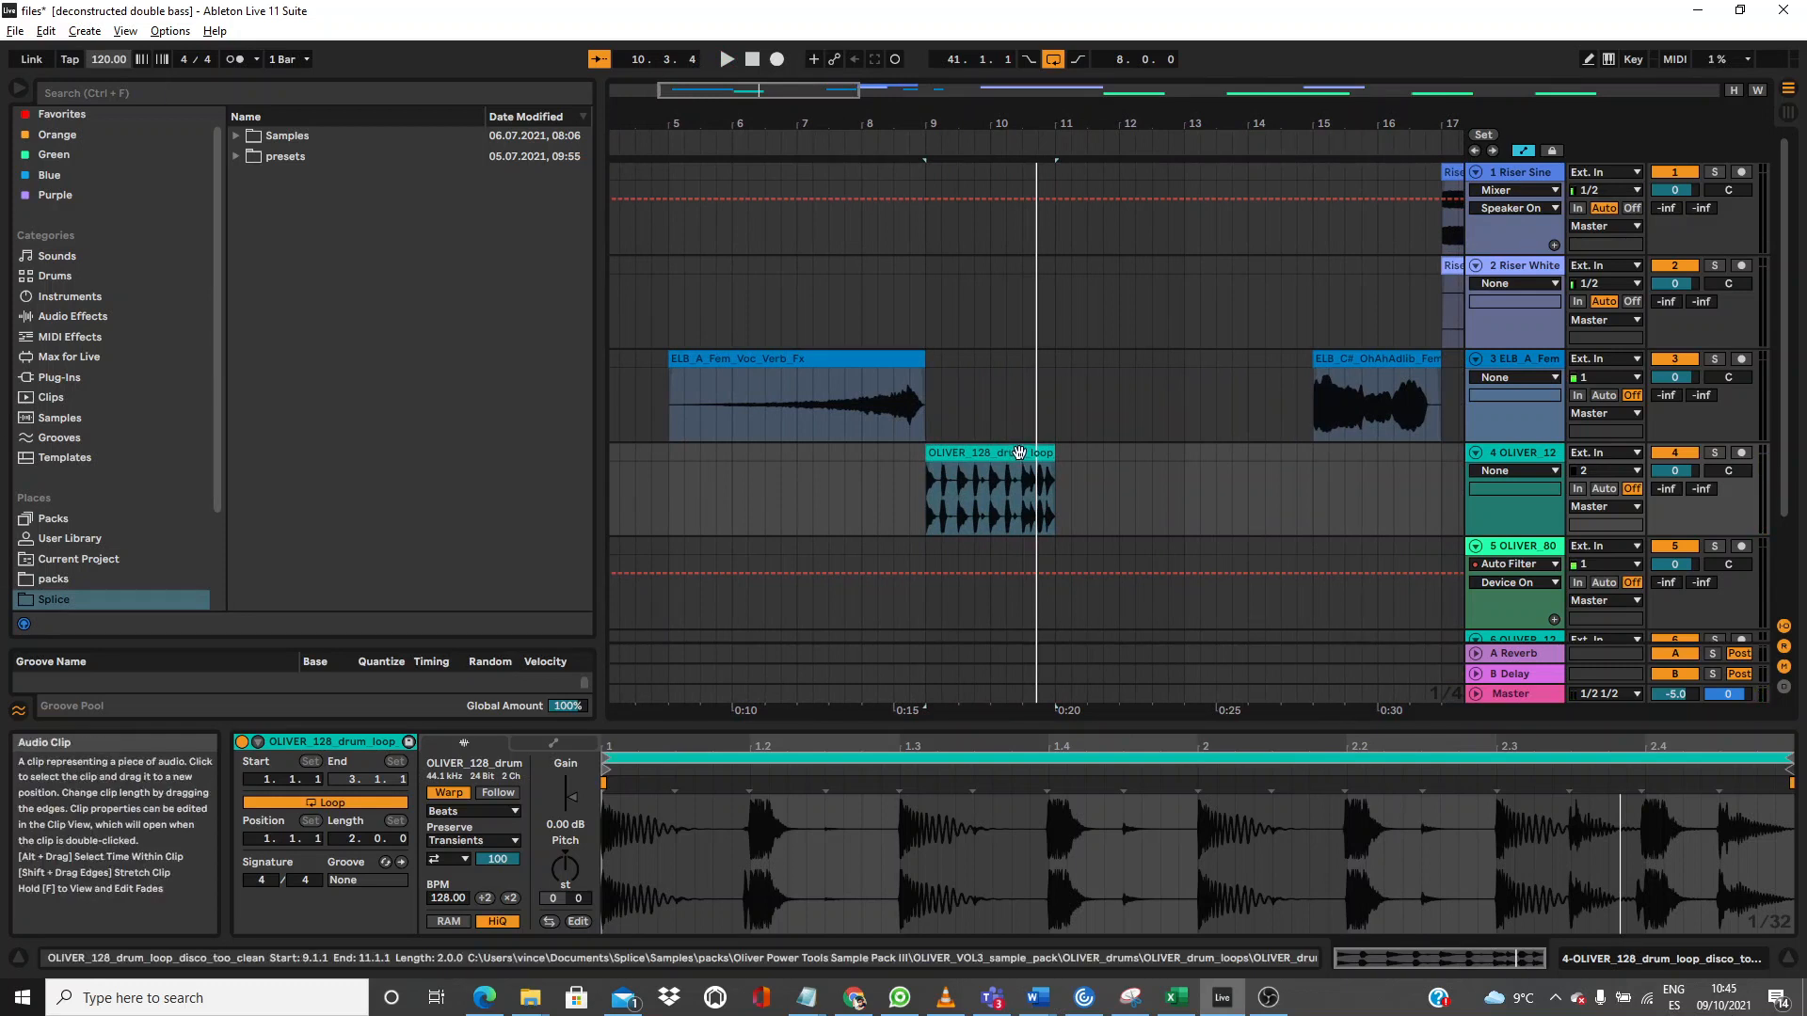
Step: Turn the drum loop's transient looping Off and loop playback over its clip at bar 9
{"action": "left_click", "coordinate": [460, 858]}
{"action": "left_click", "coordinate": [459, 878]}
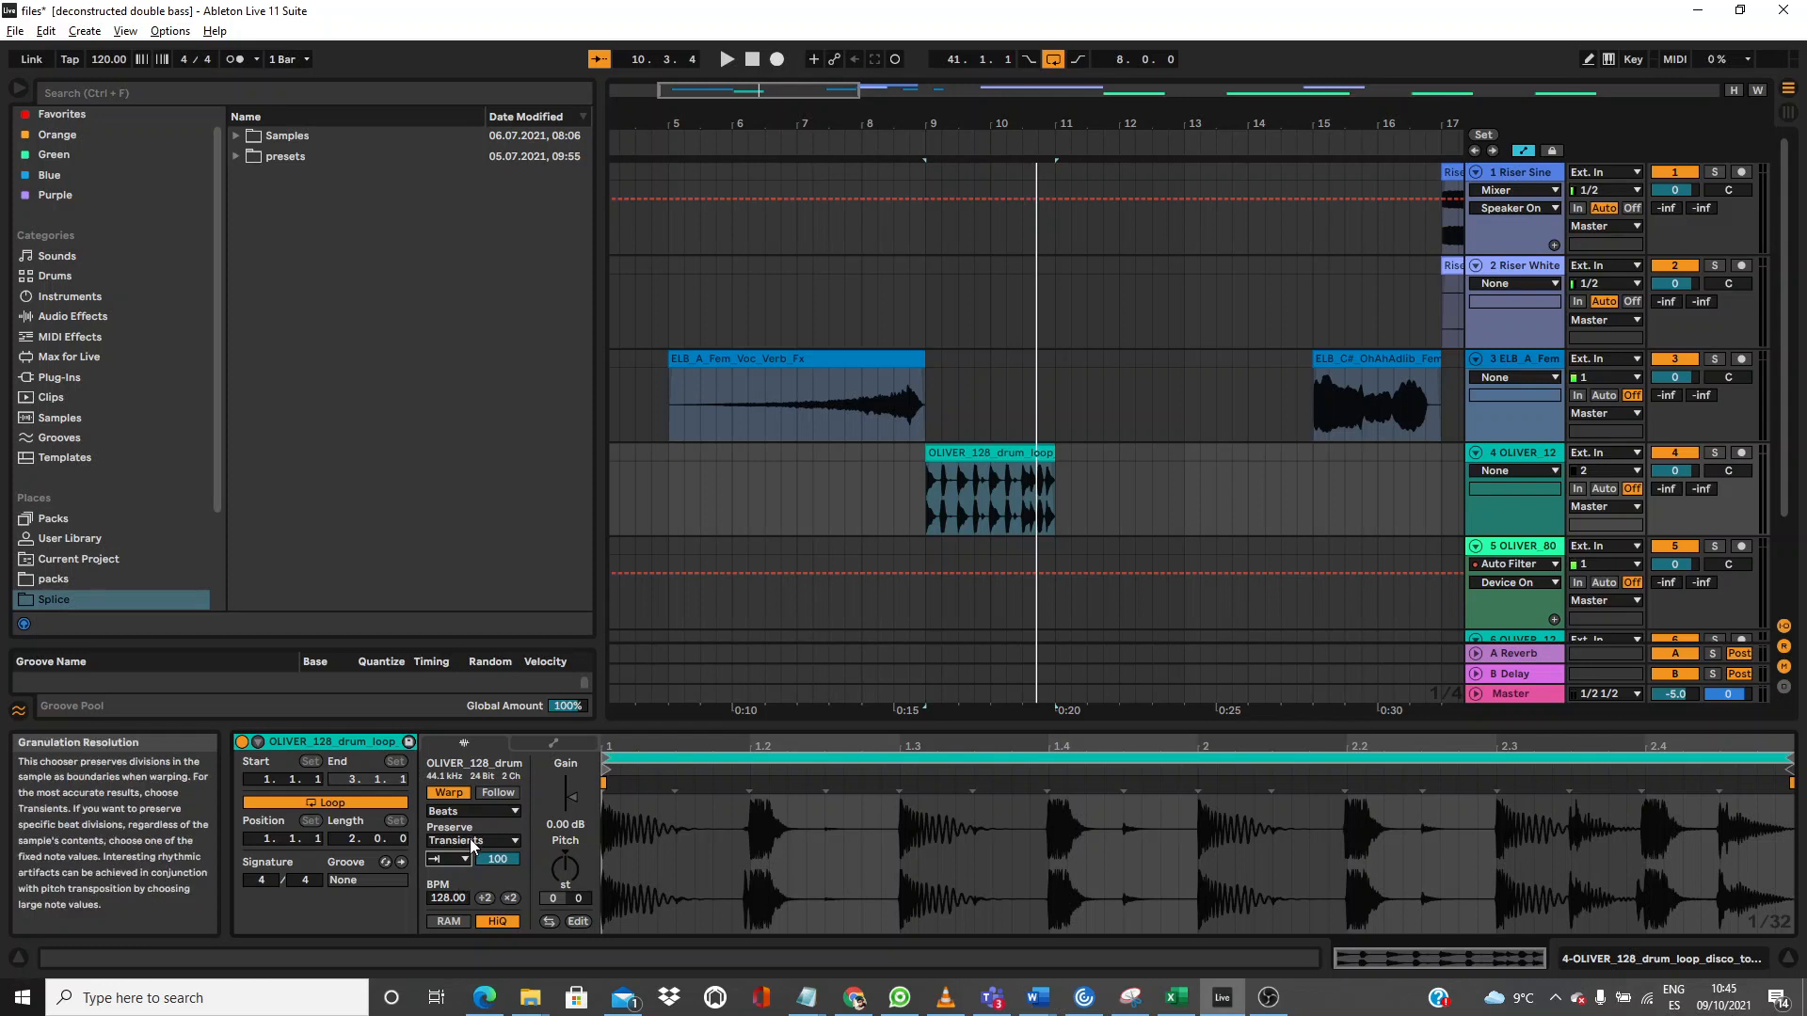
{"action": "left_click", "coordinate": [1039, 454]}
{"action": "key", "text": "ctrl+l"}
{"action": "key", "text": "space"}
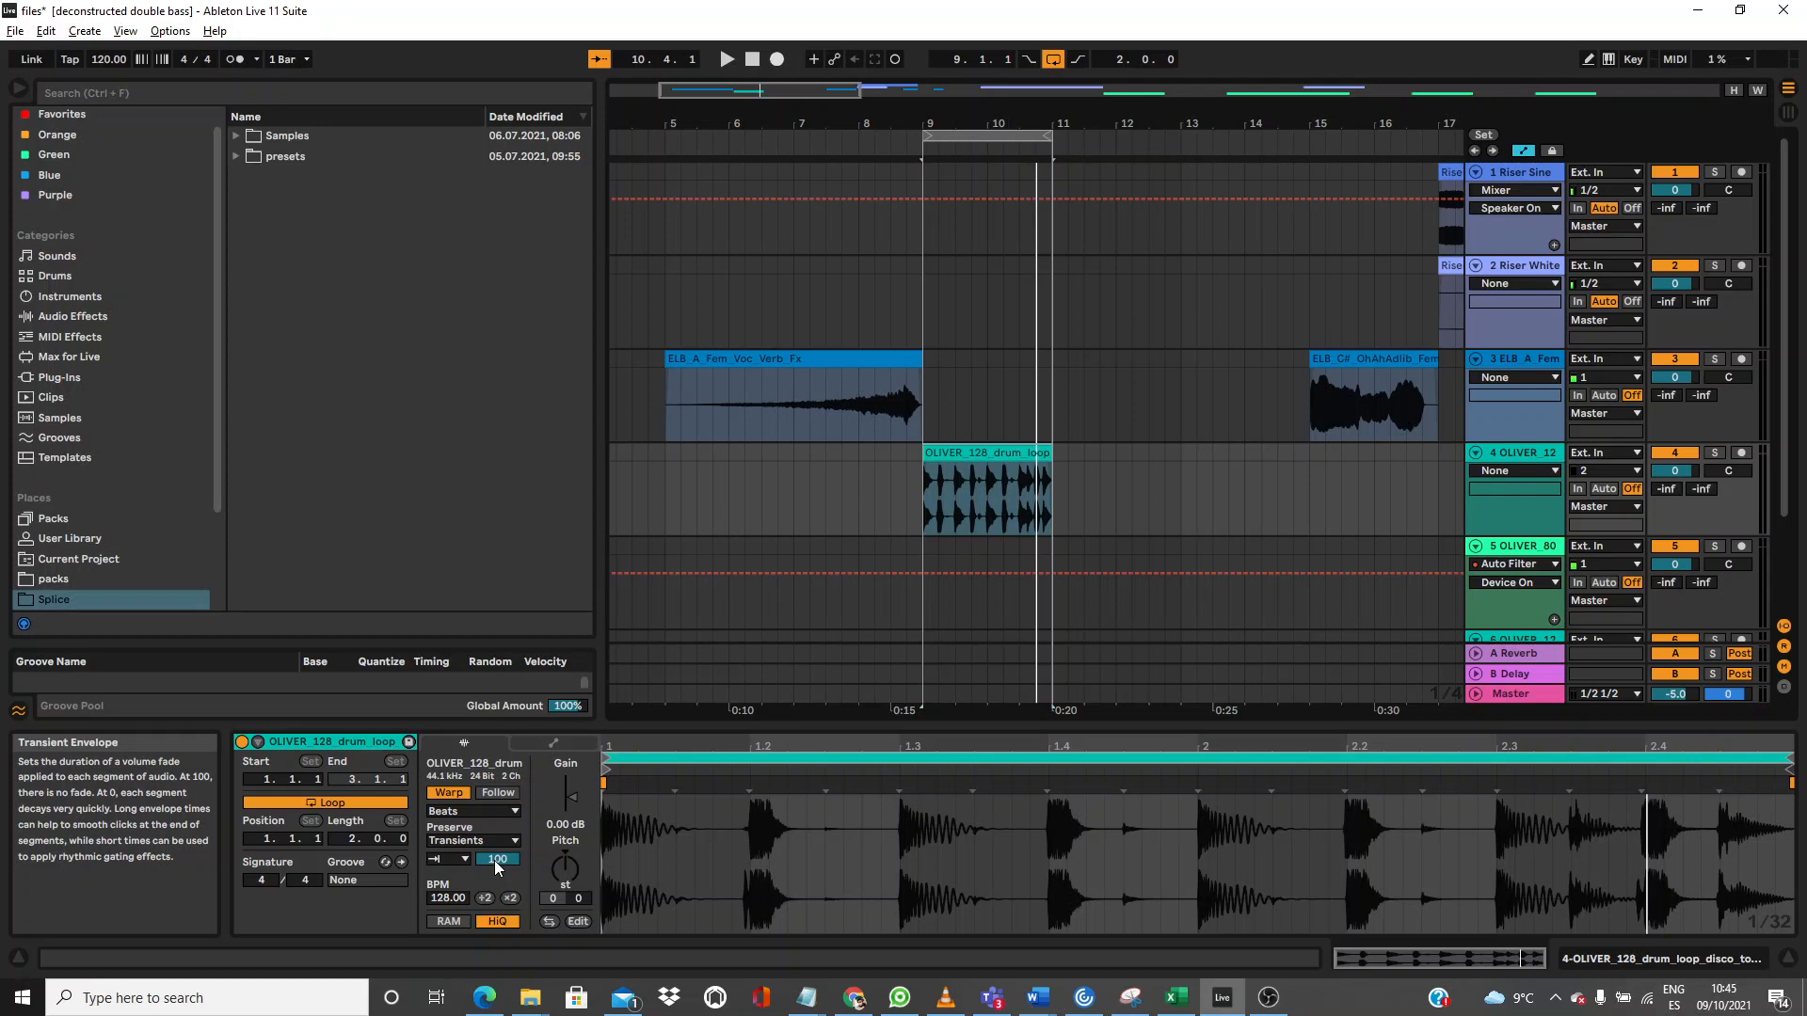
Step: Zoom in, replay the looped drum clip and lower its Transient Envelope
{"action": "scroll", "coordinate": [875, 486], "scroll_direction": "up", "scroll_amount": 5}
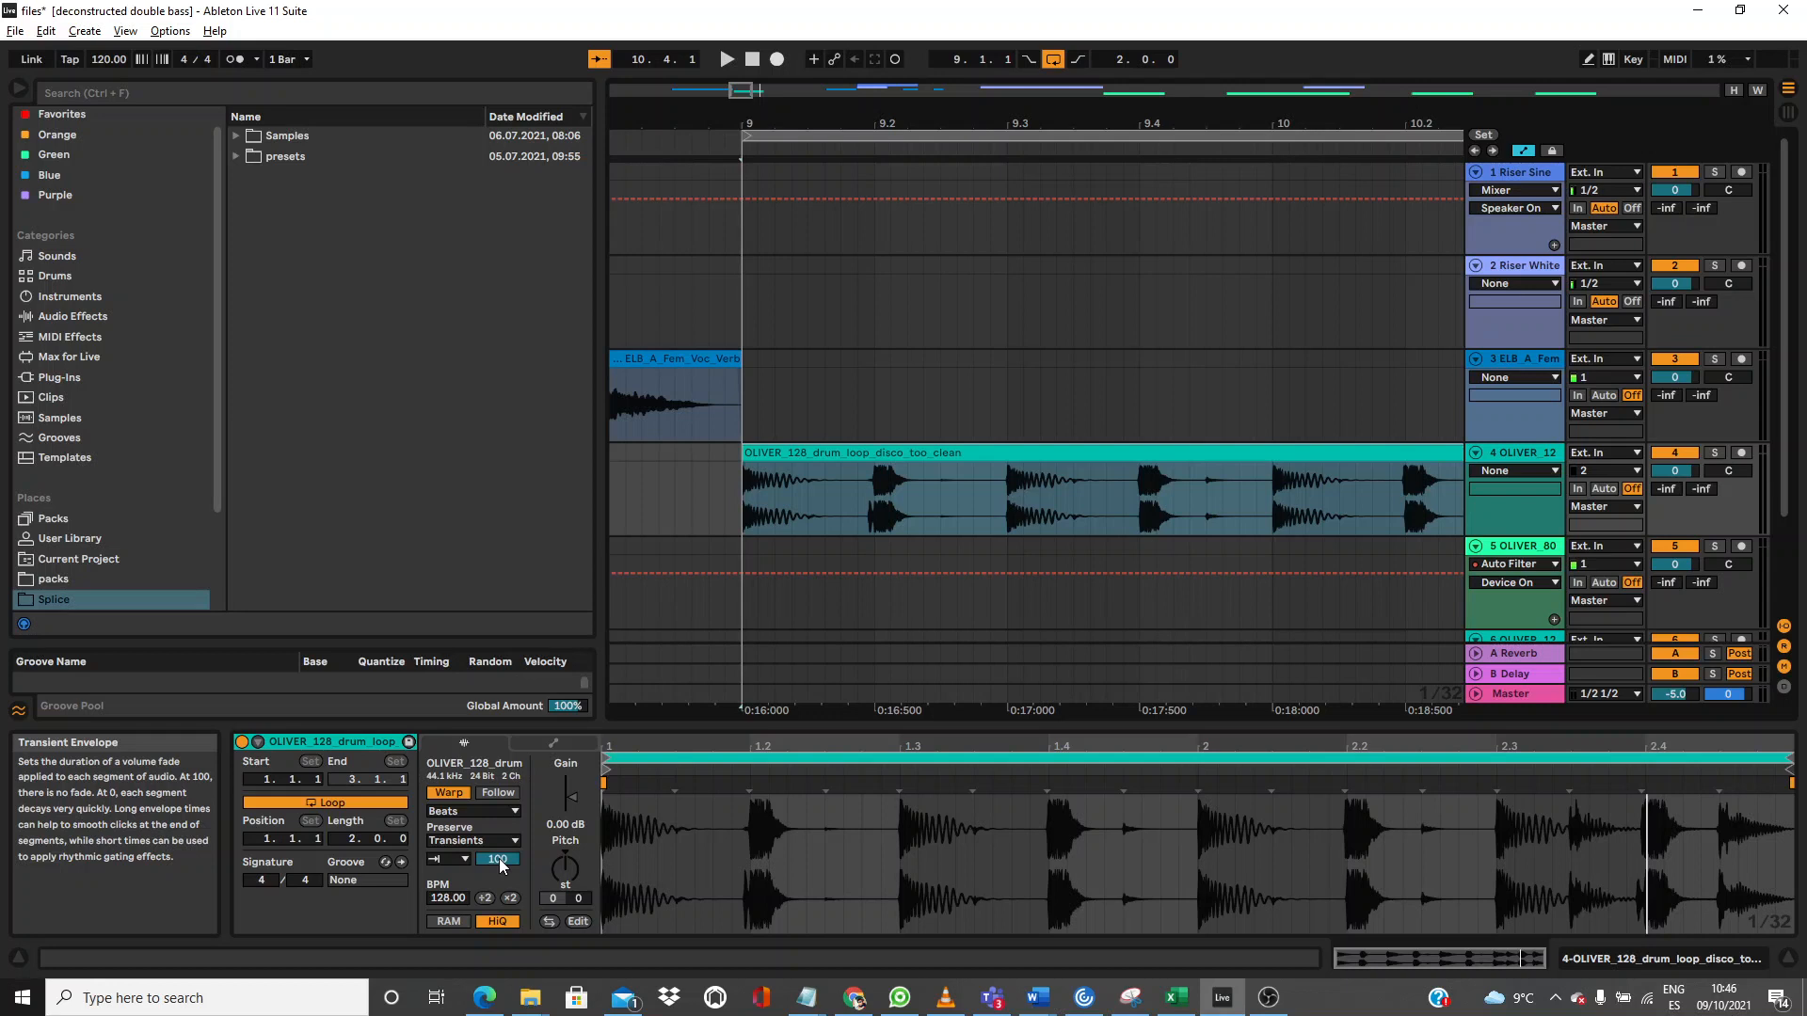
{"action": "key", "text": "space"}
{"action": "left_click_drag", "start_coordinate": [499, 860], "coordinate": [461, 856]}
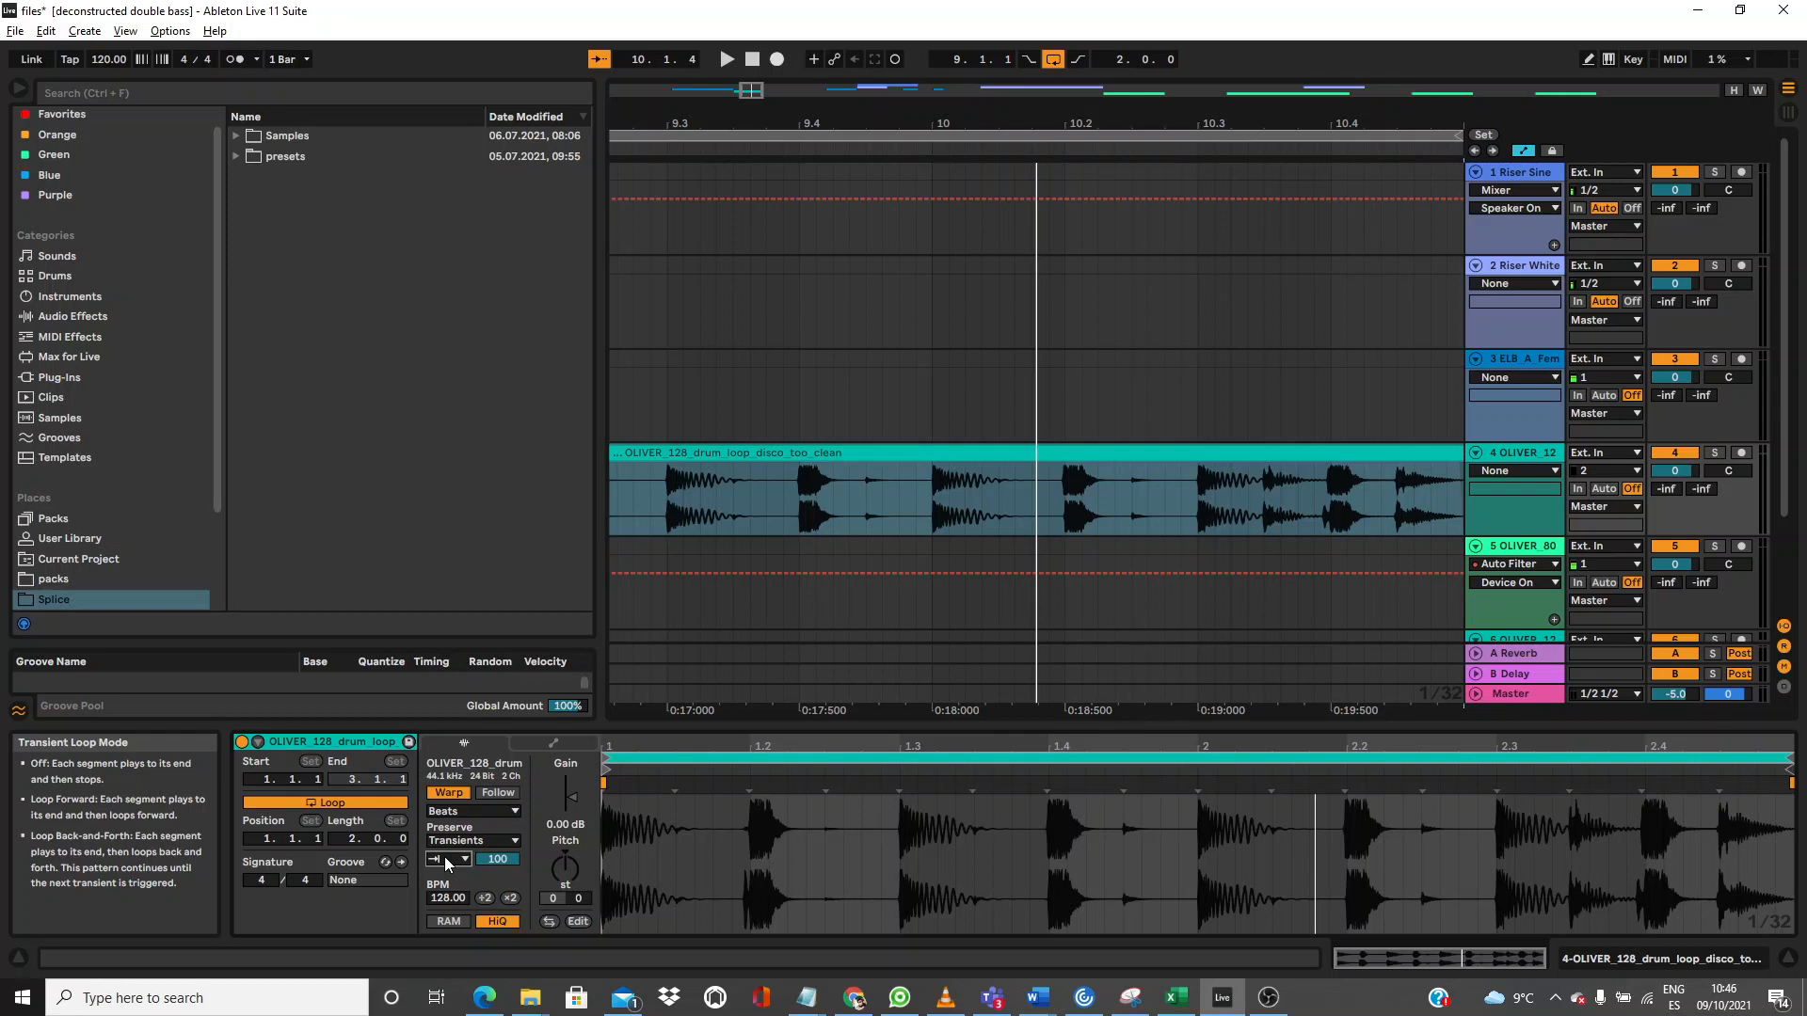
Step: Set the drum loop to Loop Back-and-Forth with a Transient Envelope of 21
{"action": "left_click", "coordinate": [444, 858]}
{"action": "left_click", "coordinate": [449, 906]}
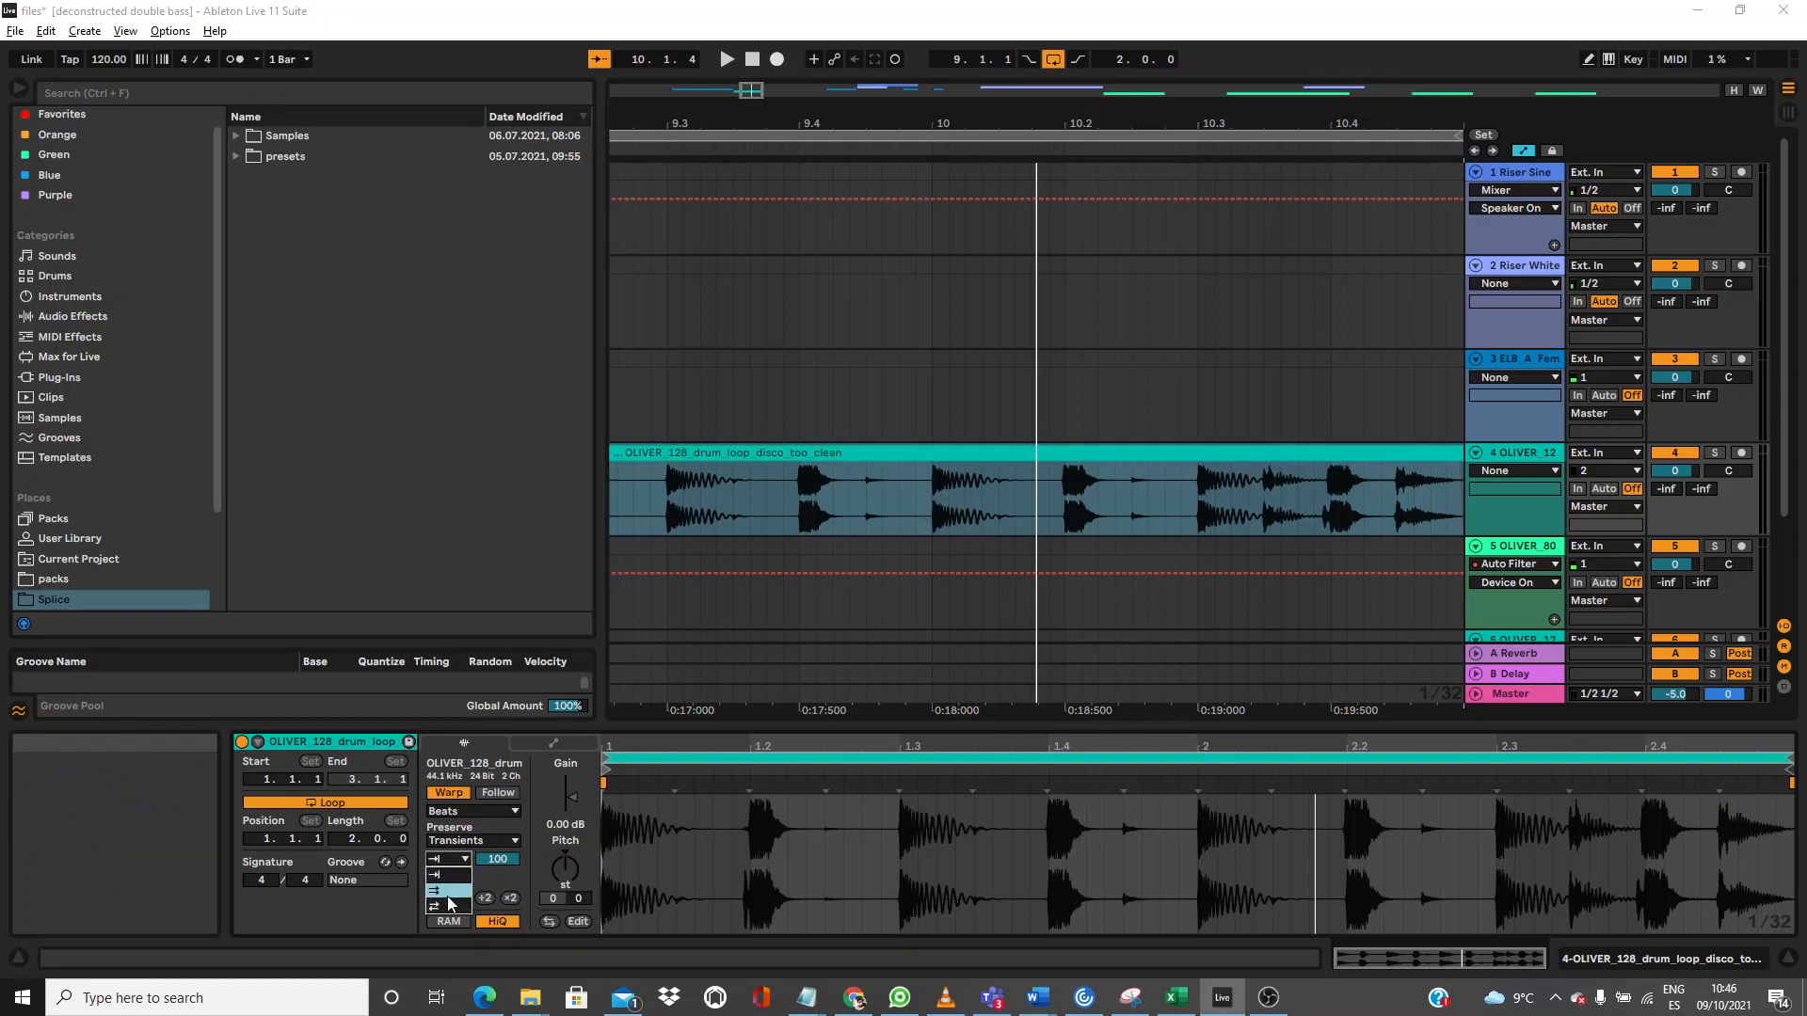
{"action": "key", "text": "space"}
{"action": "left_click_drag", "start_coordinate": [503, 860], "coordinate": [503, 935]}
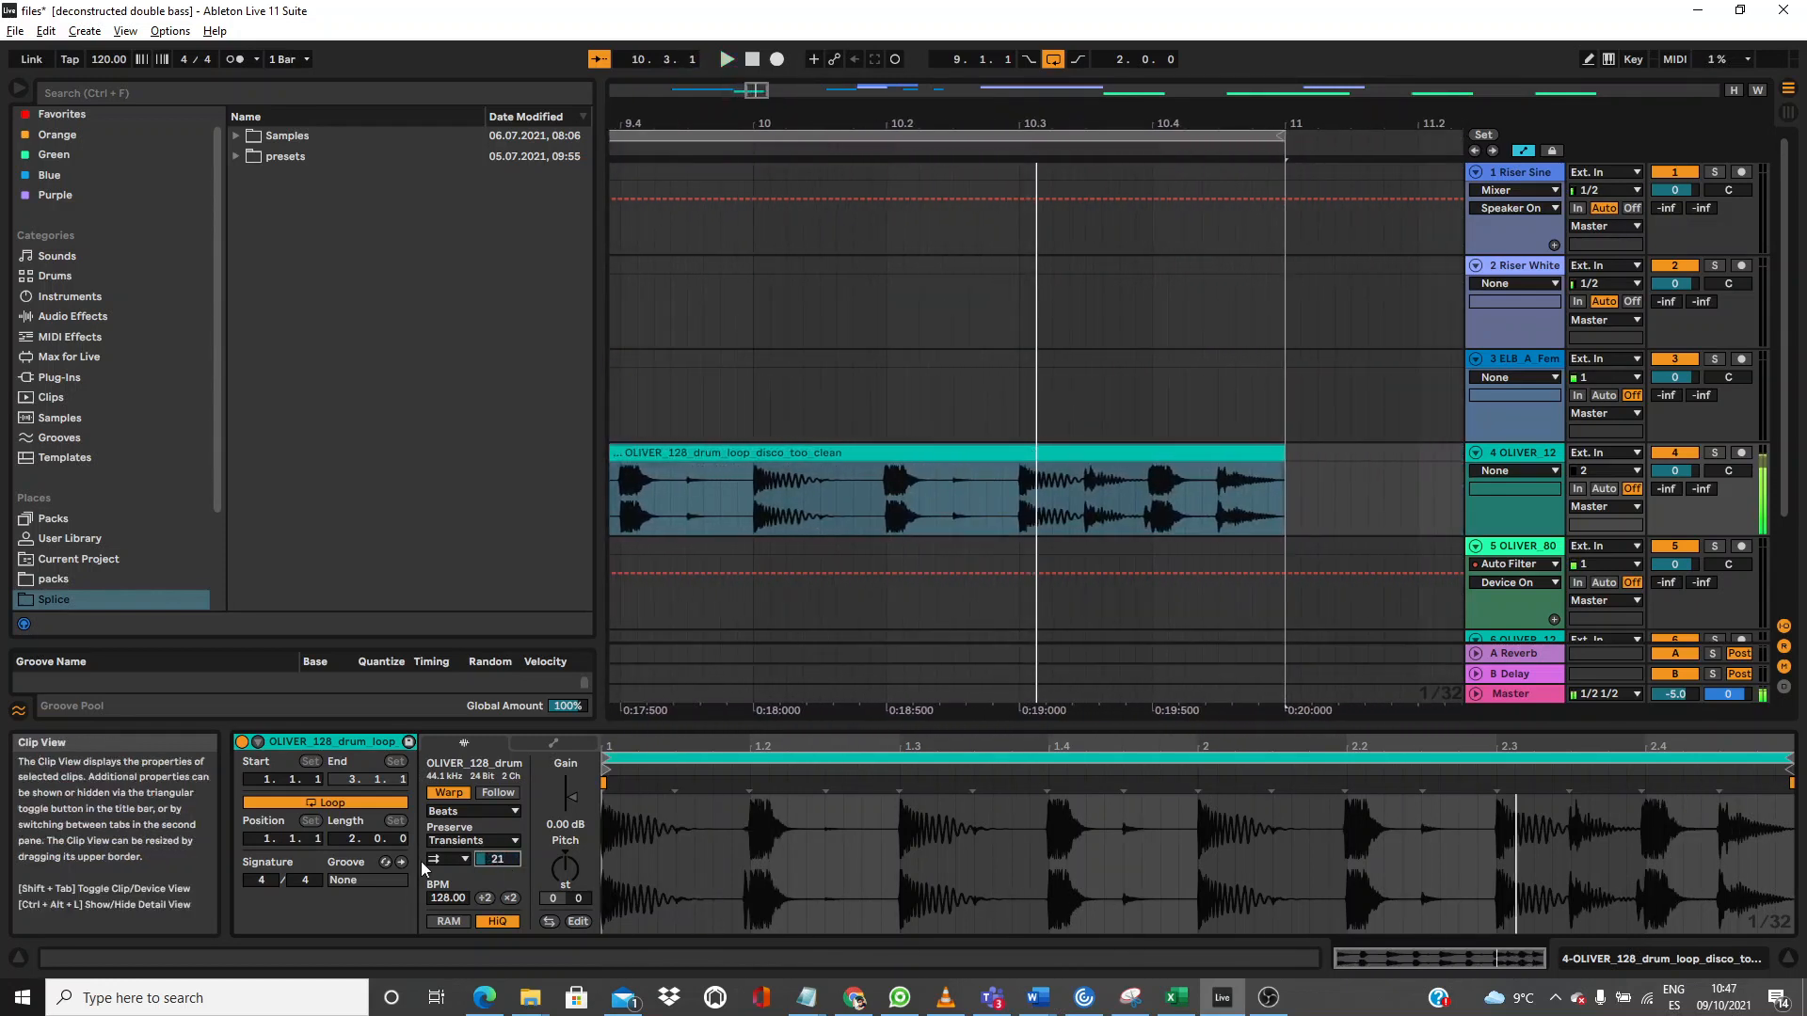
{"action": "key", "text": "space"}
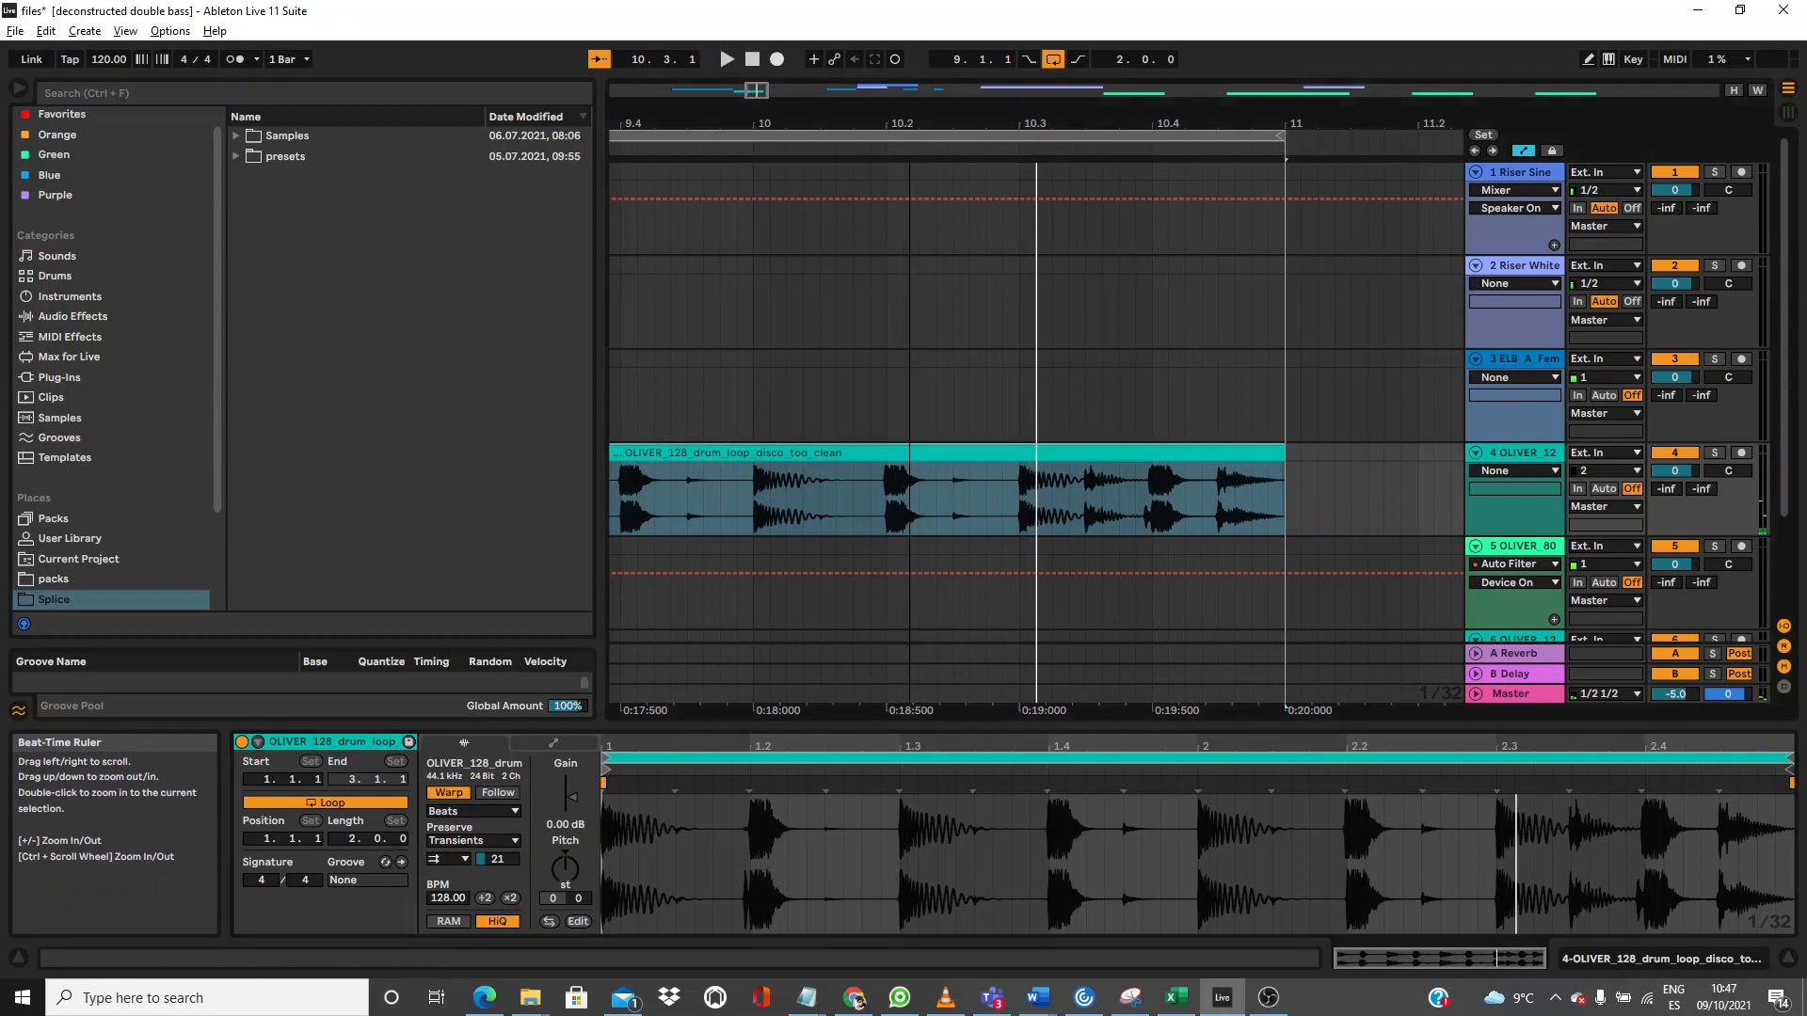
Step: Zoom out the arrangement and select the ELB_A_Fem_Voc_Verb_Fx vocal clip
{"action": "left_click_drag", "start_coordinate": [913, 128], "coordinate": [723, 110]}
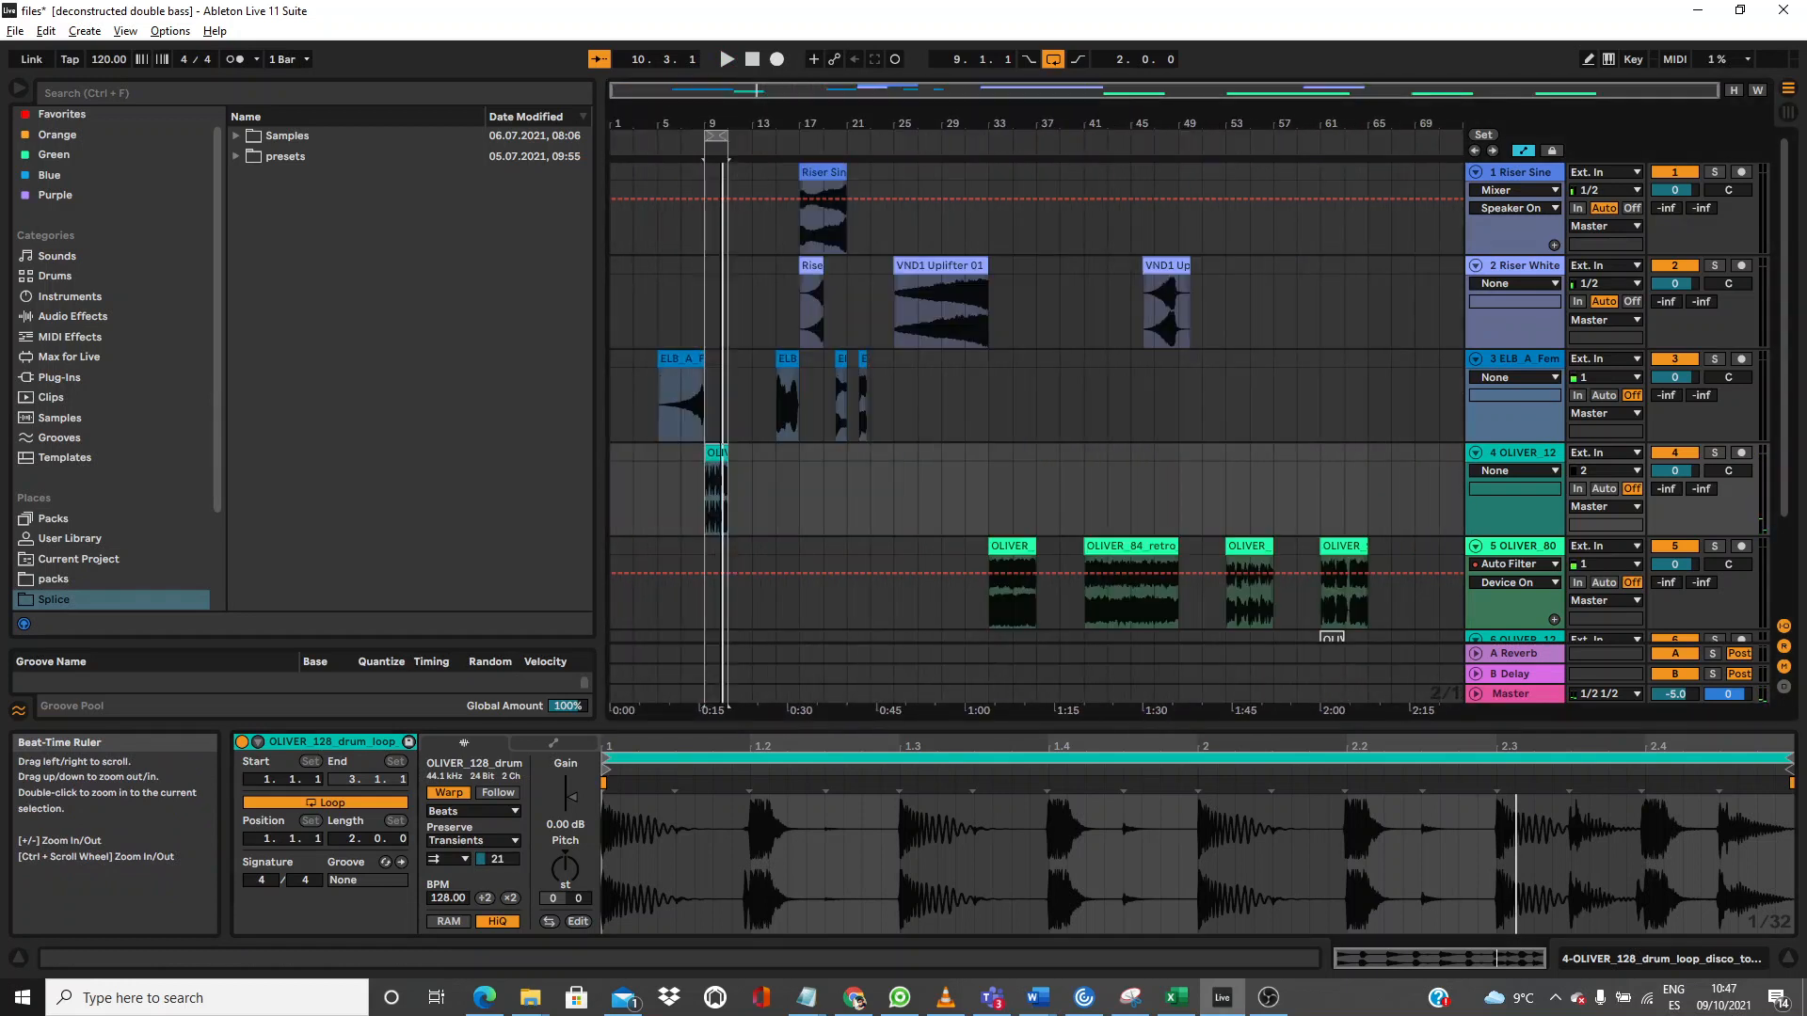
{"action": "left_click", "coordinate": [457, 842]}
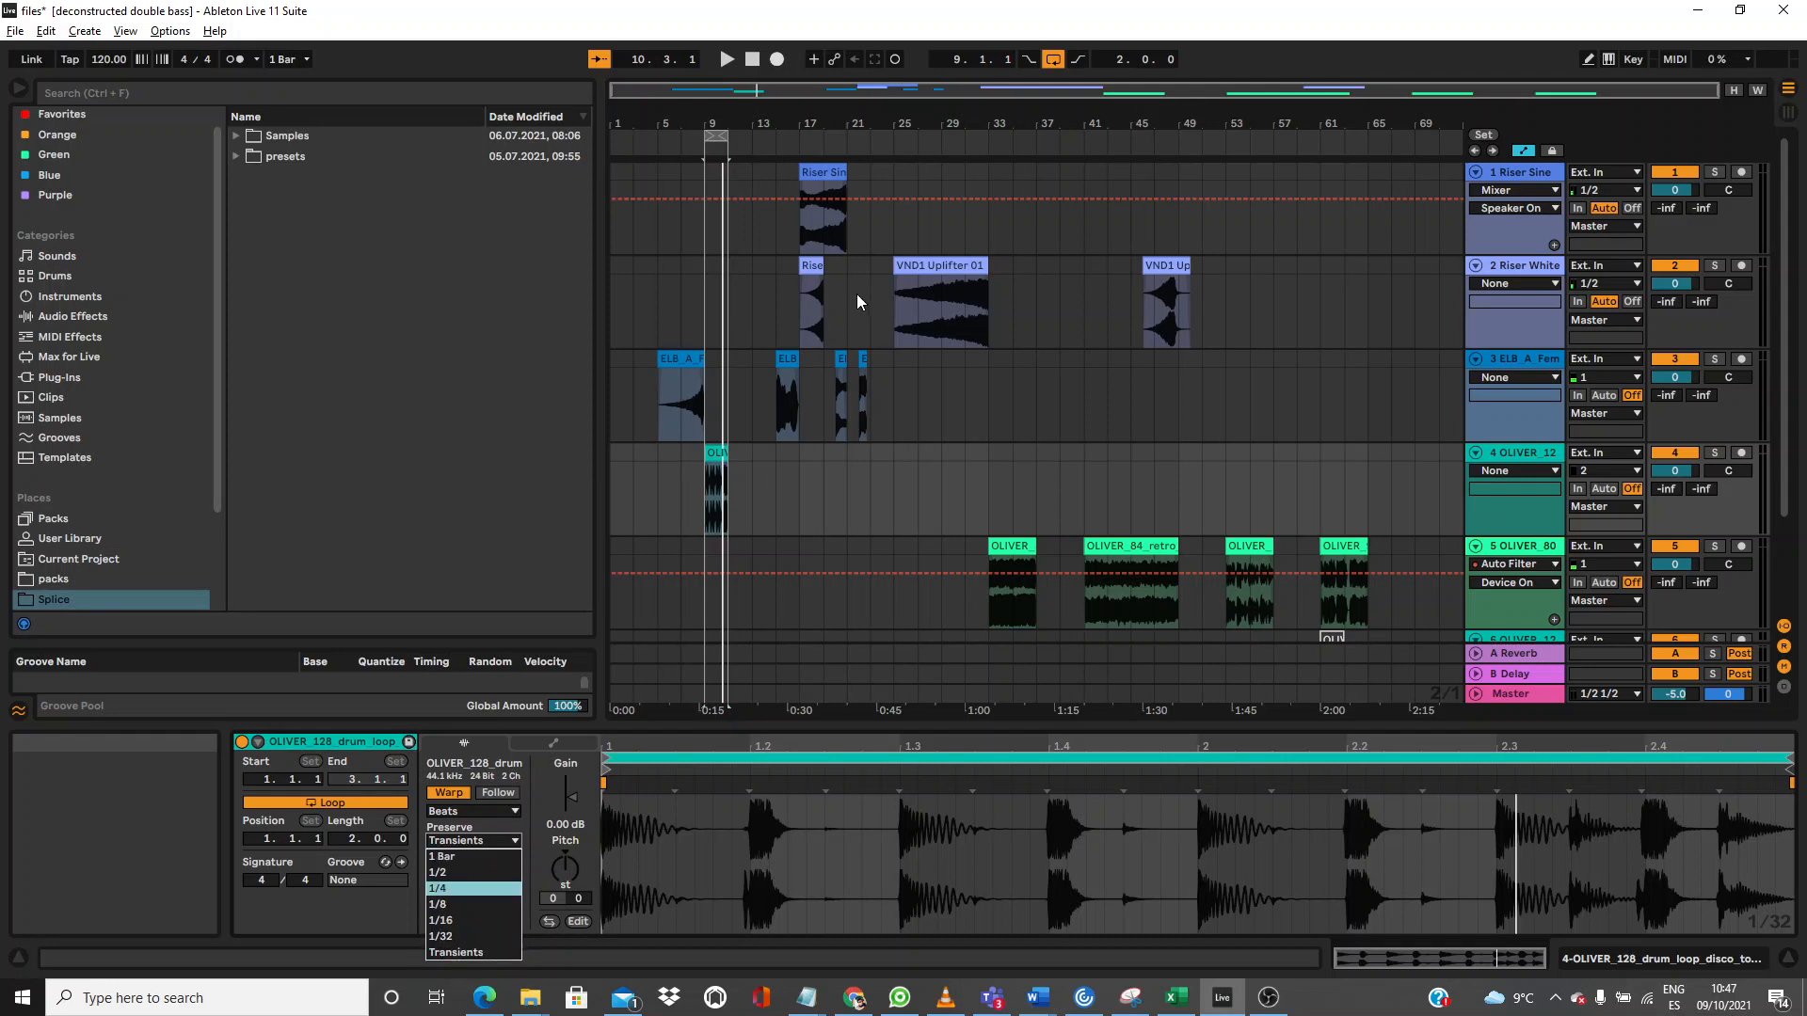
{"action": "left_click", "coordinate": [681, 364]}
{"action": "left_click", "coordinate": [682, 364]}
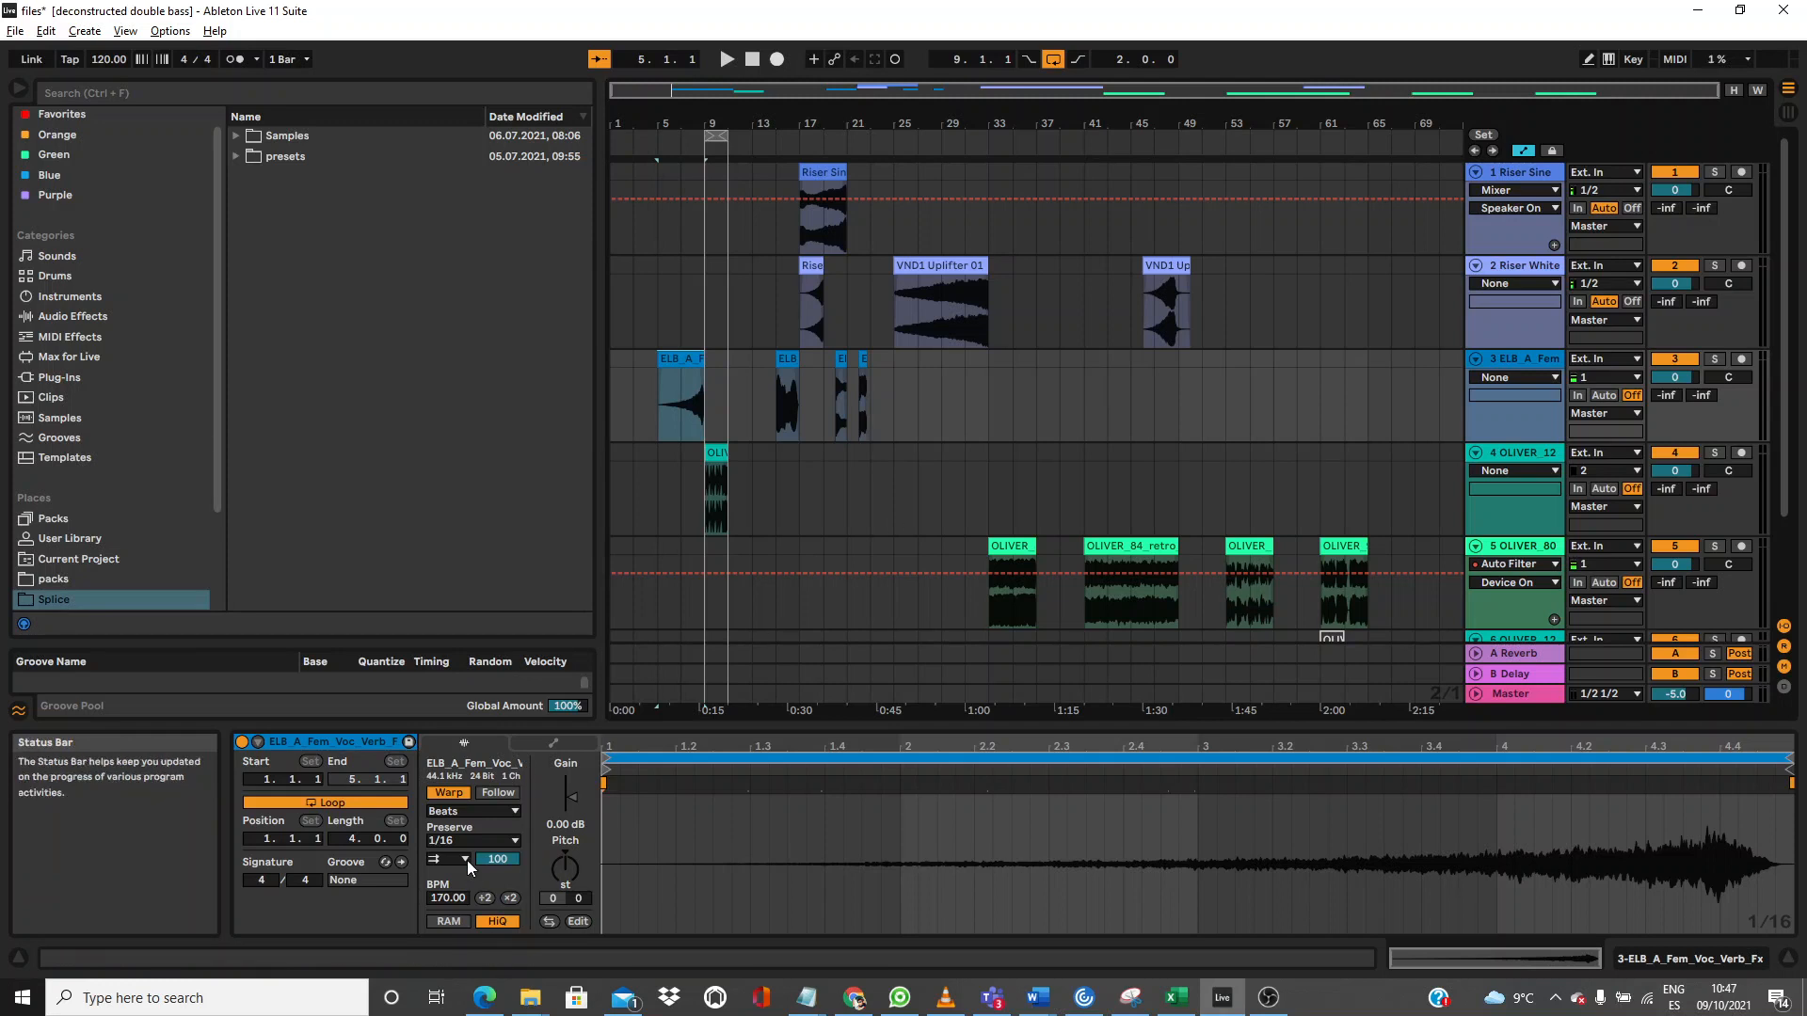
Step: Keep the vocal clip in Beats, audition back-and-forth looping, and try Preserve Transients then 1/16
{"action": "left_click", "coordinate": [467, 814]}
{"action": "left_click", "coordinate": [468, 822]}
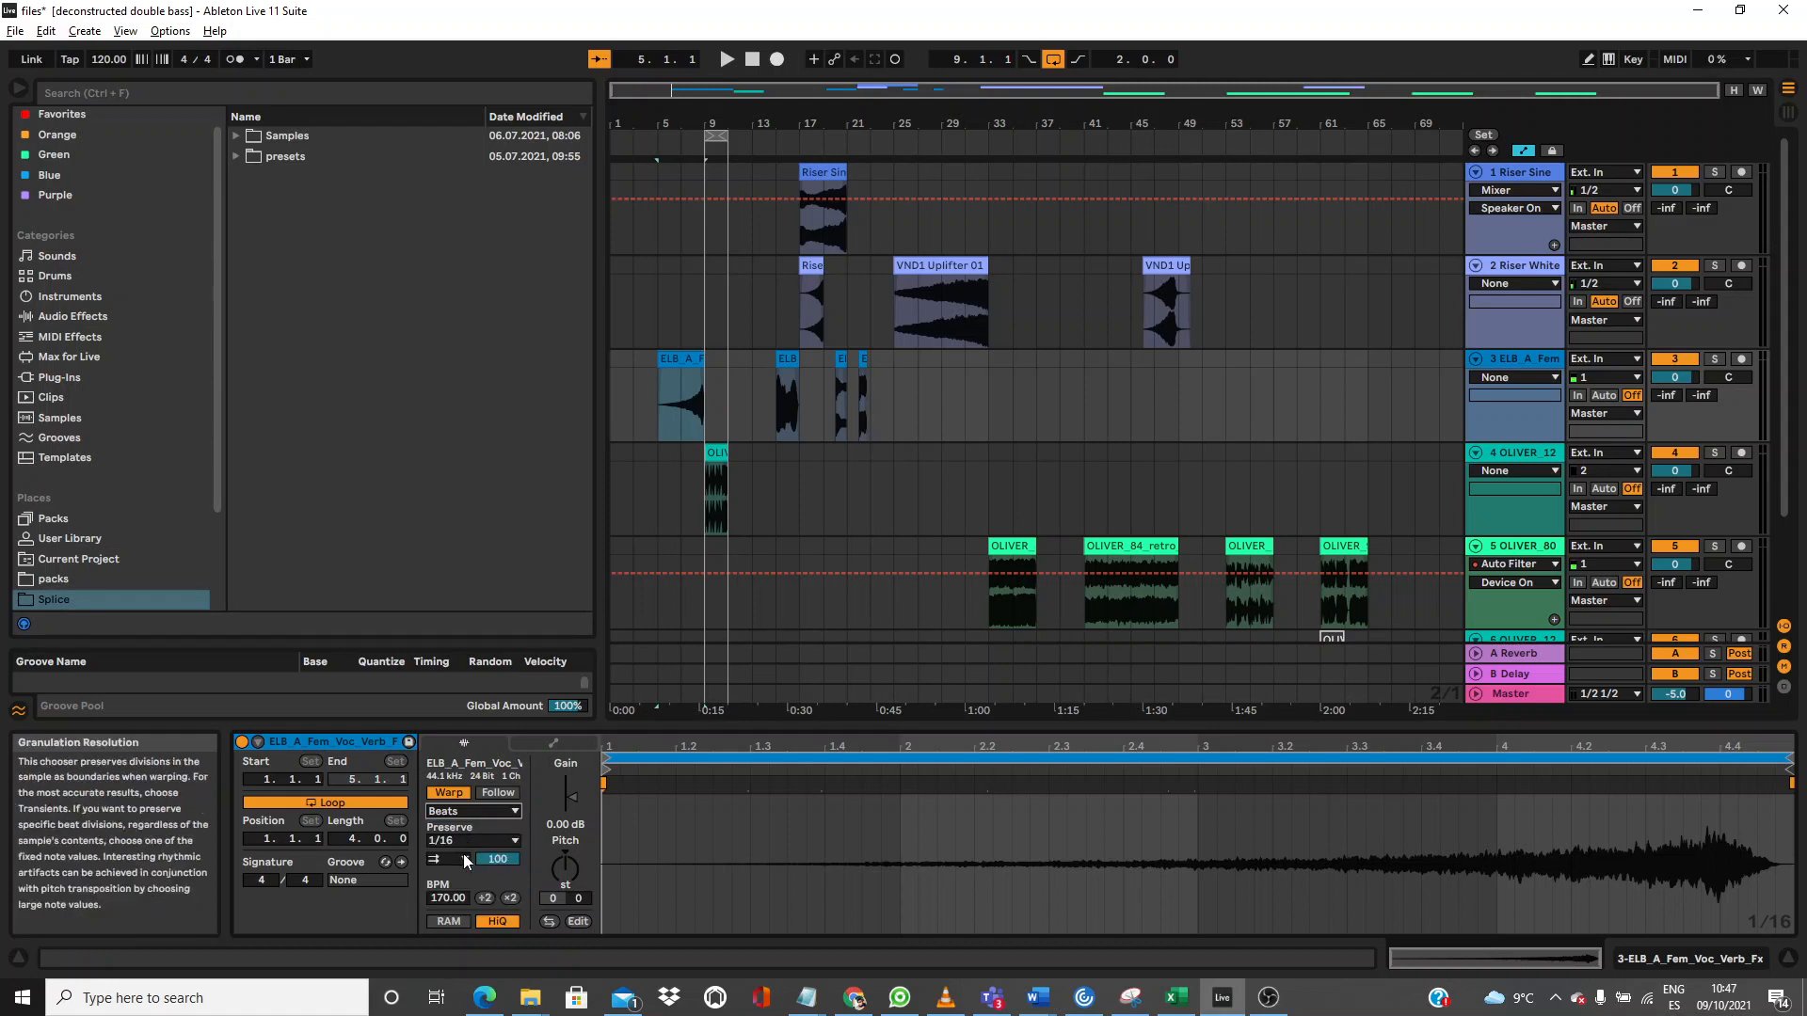
{"action": "left_click", "coordinate": [463, 857]}
{"action": "left_click", "coordinate": [463, 903]}
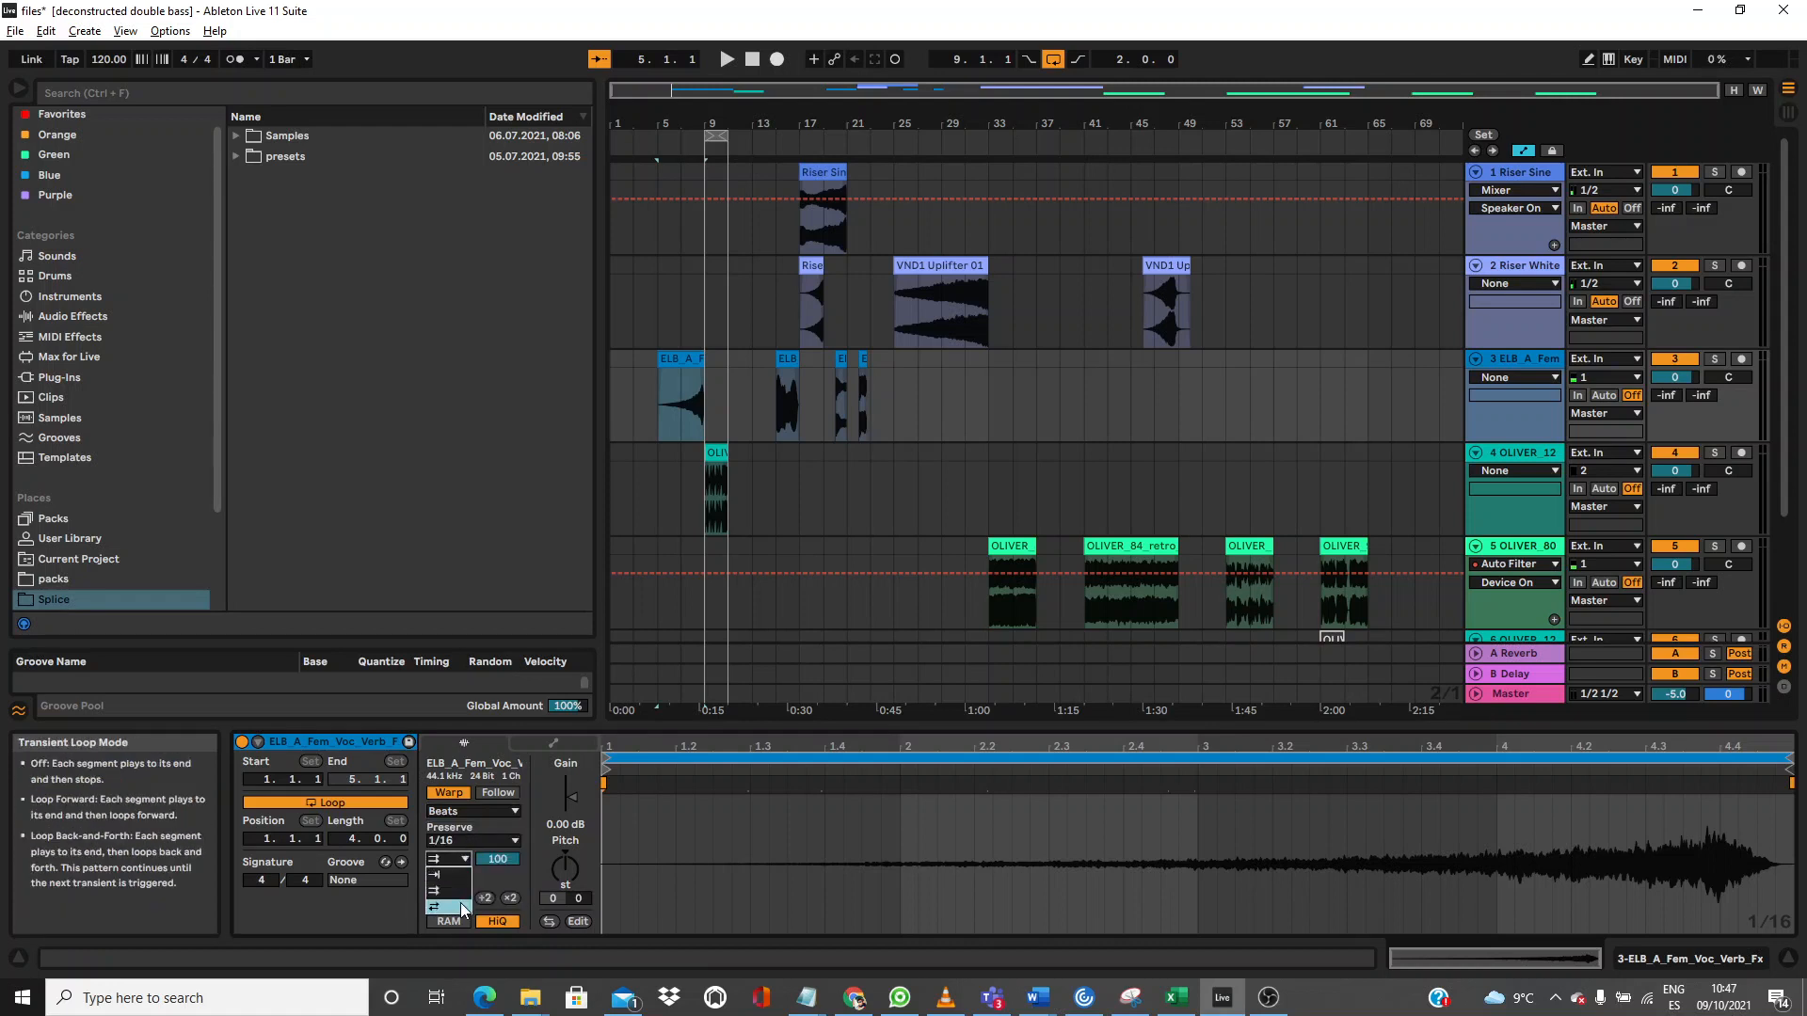
{"action": "key", "text": "space"}
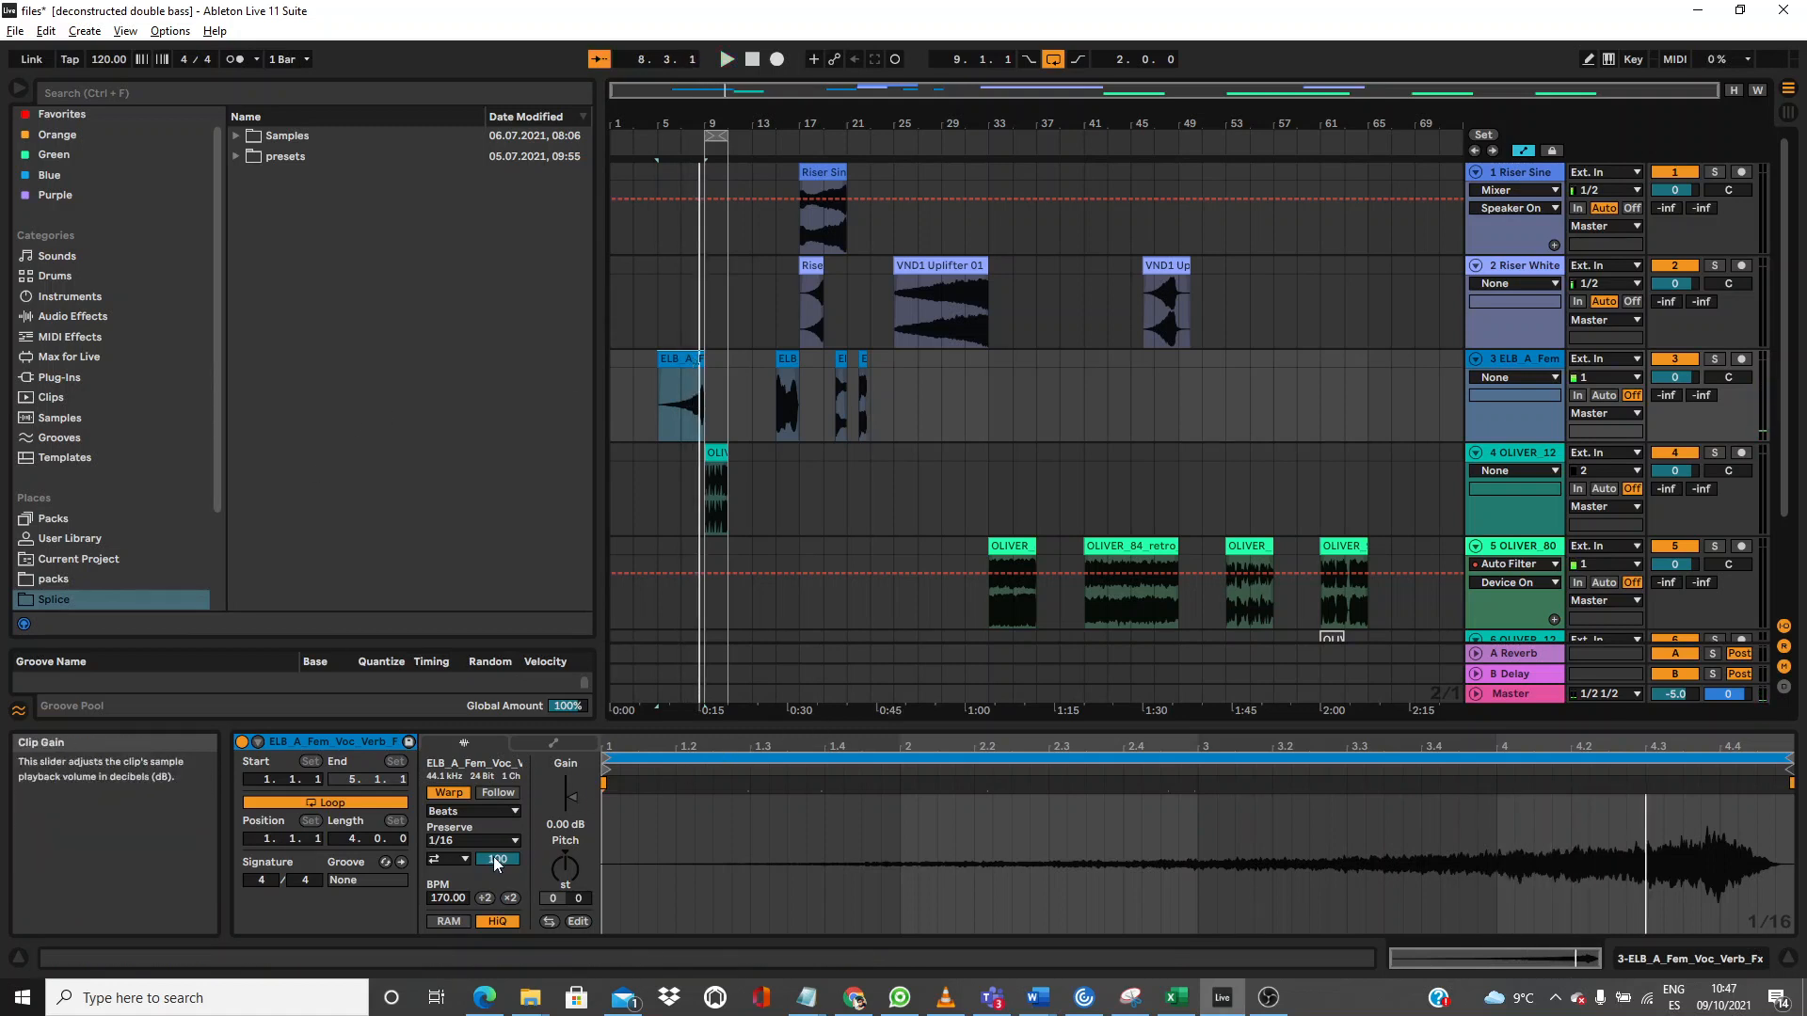
{"action": "left_click", "coordinate": [467, 841]}
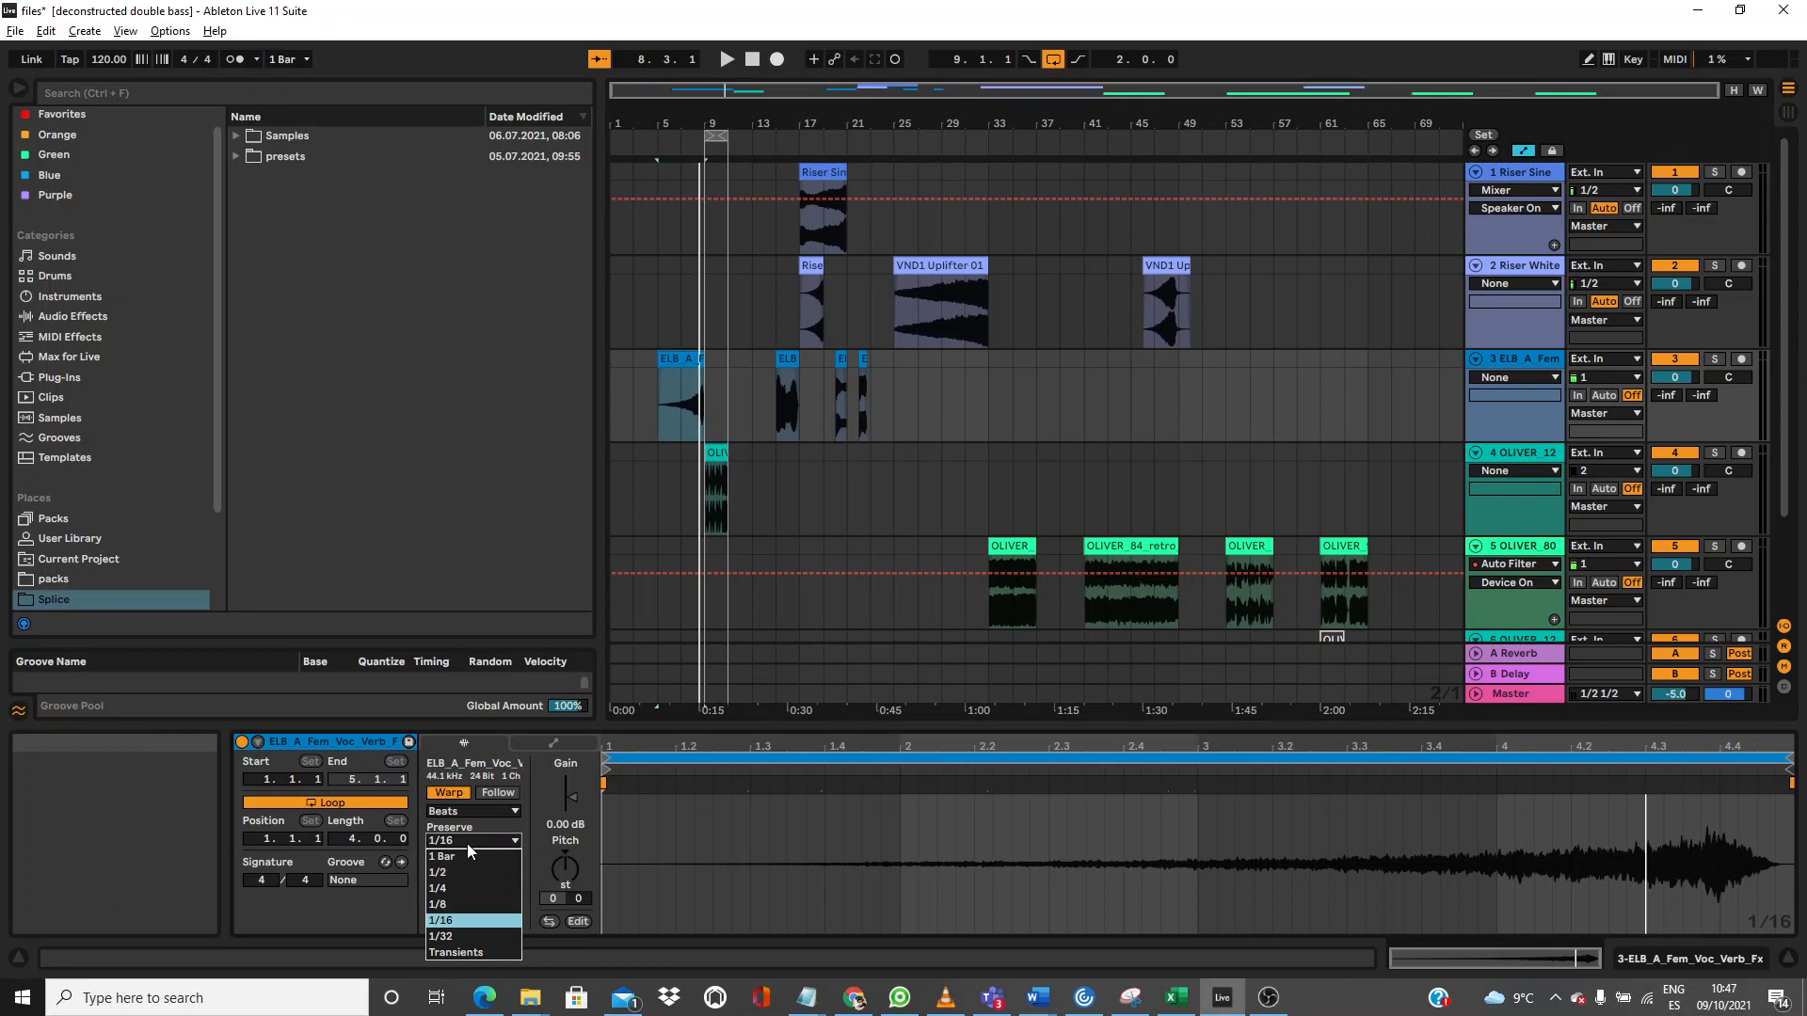
{"action": "left_click", "coordinate": [472, 951]}
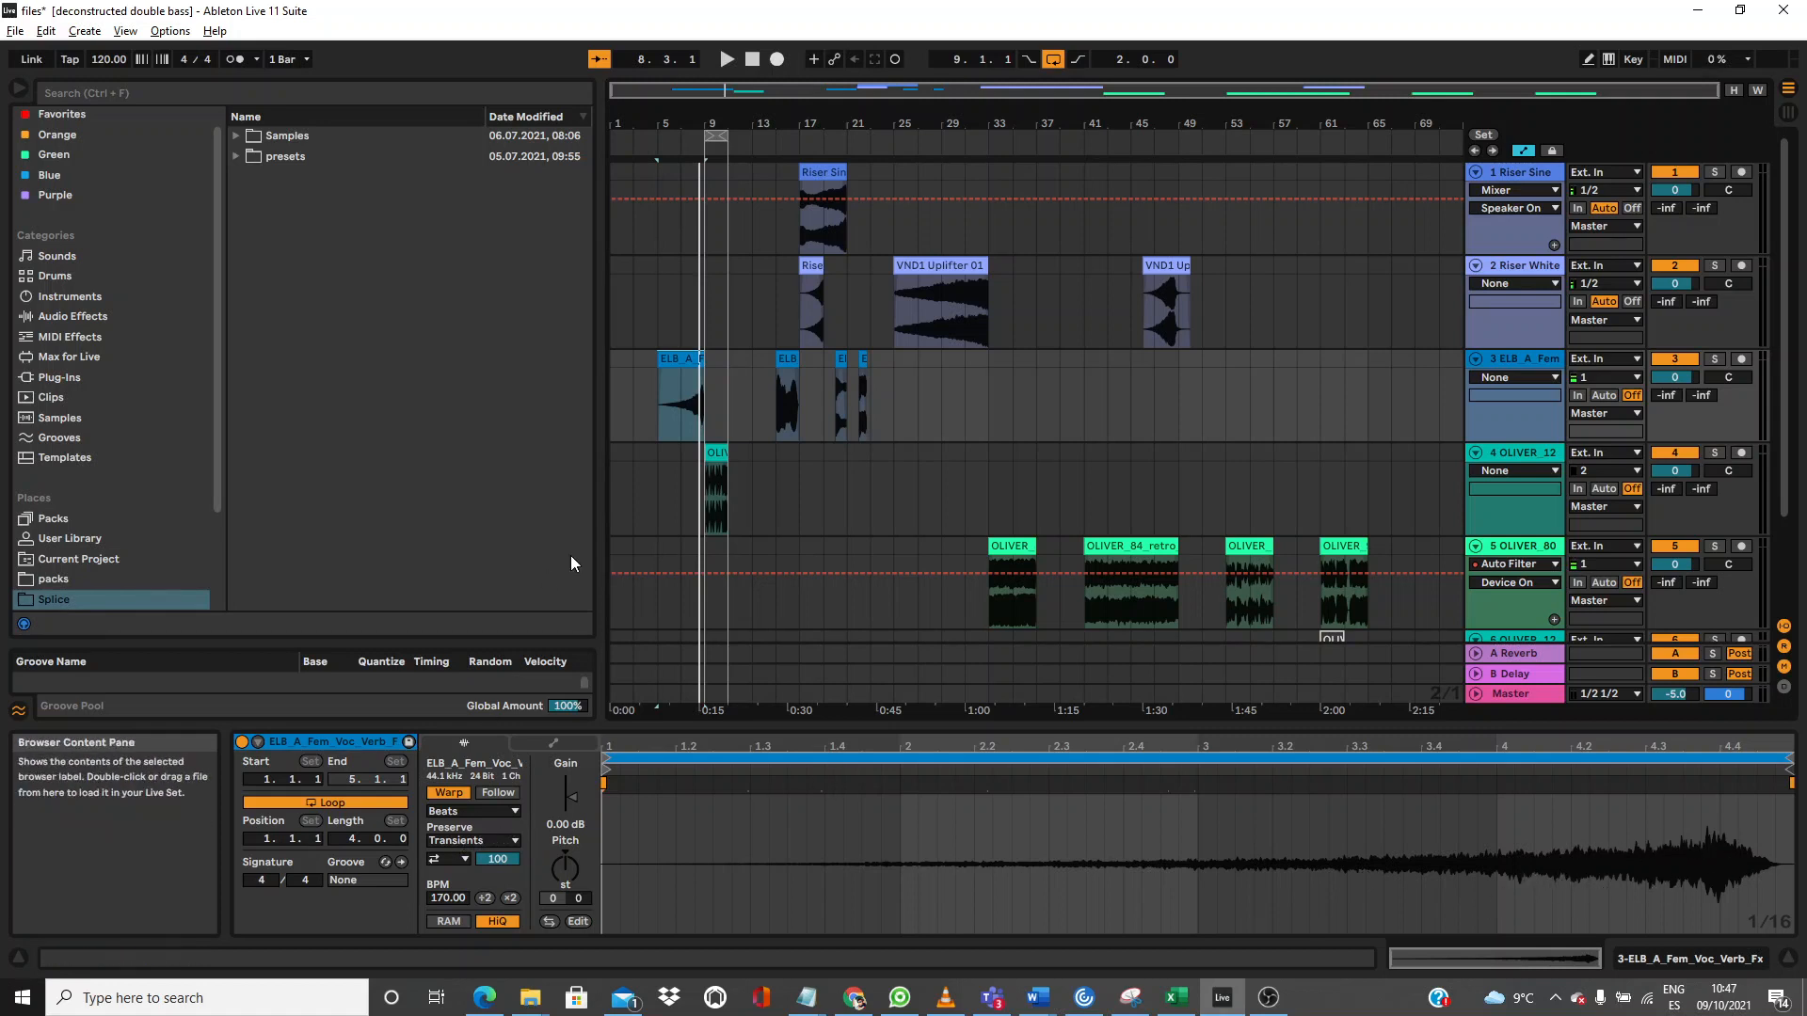
{"action": "left_click", "coordinate": [453, 839]}
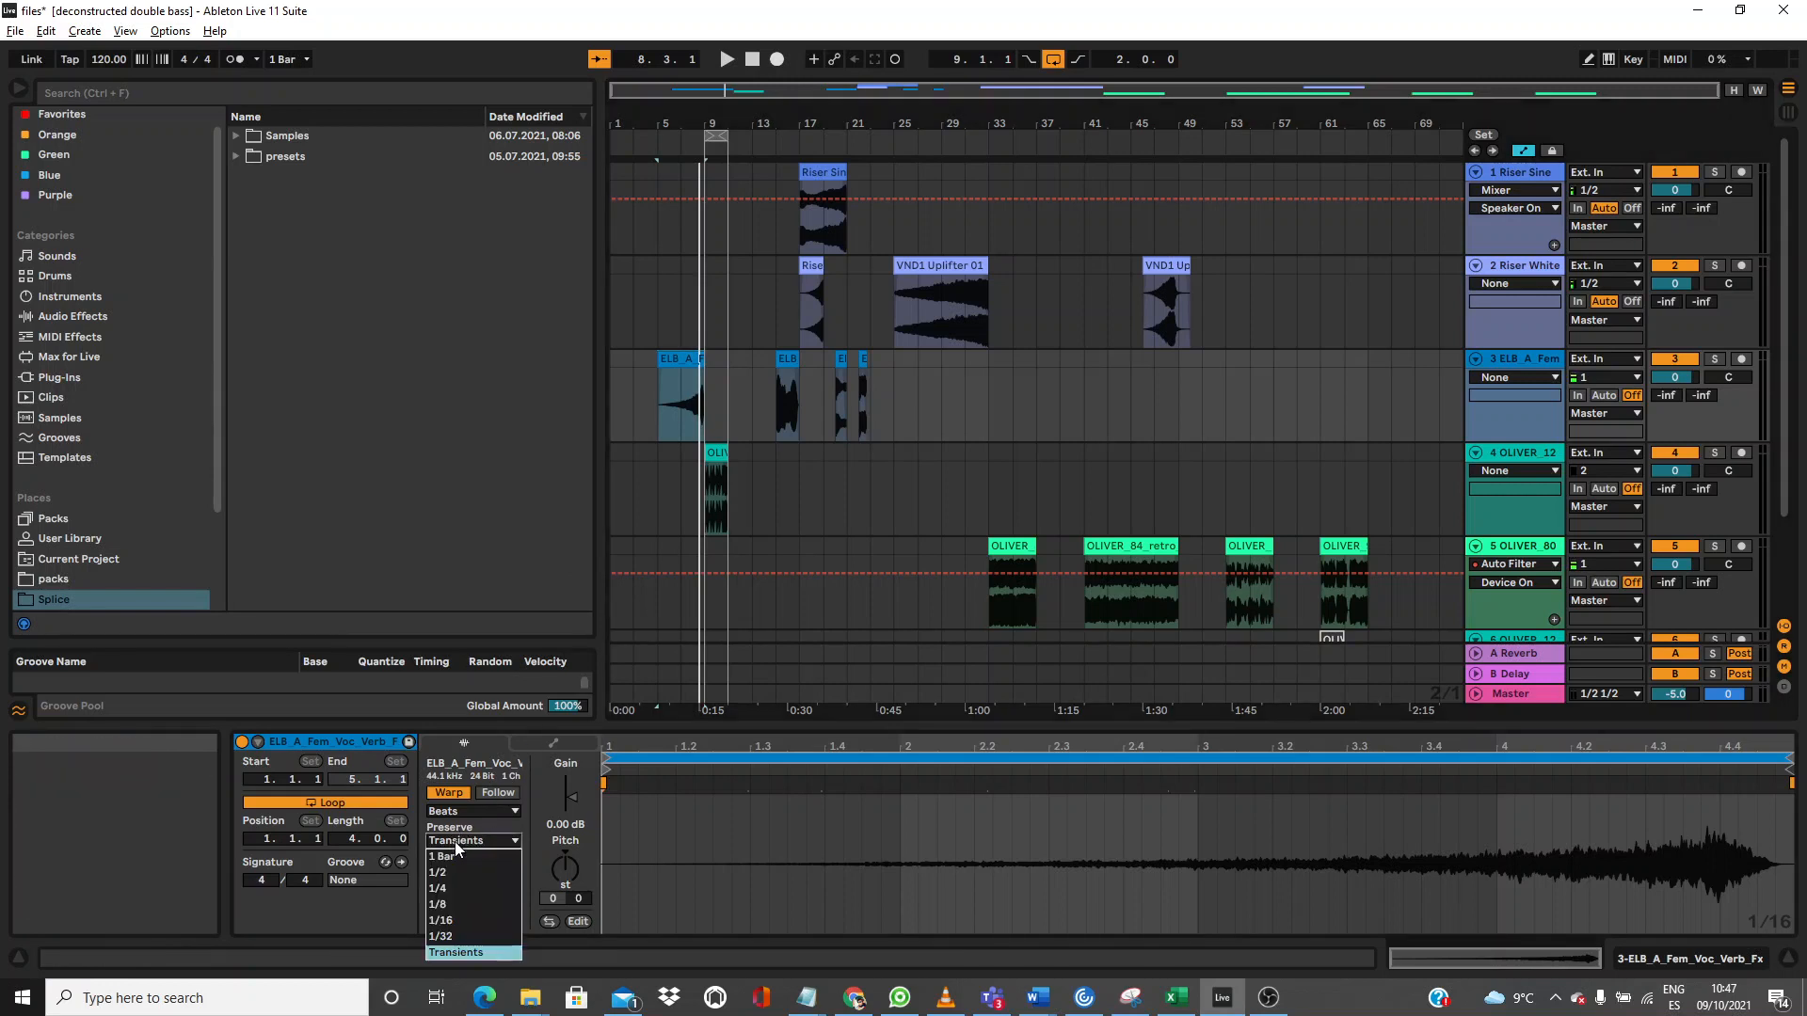
{"action": "left_click", "coordinate": [459, 919]}
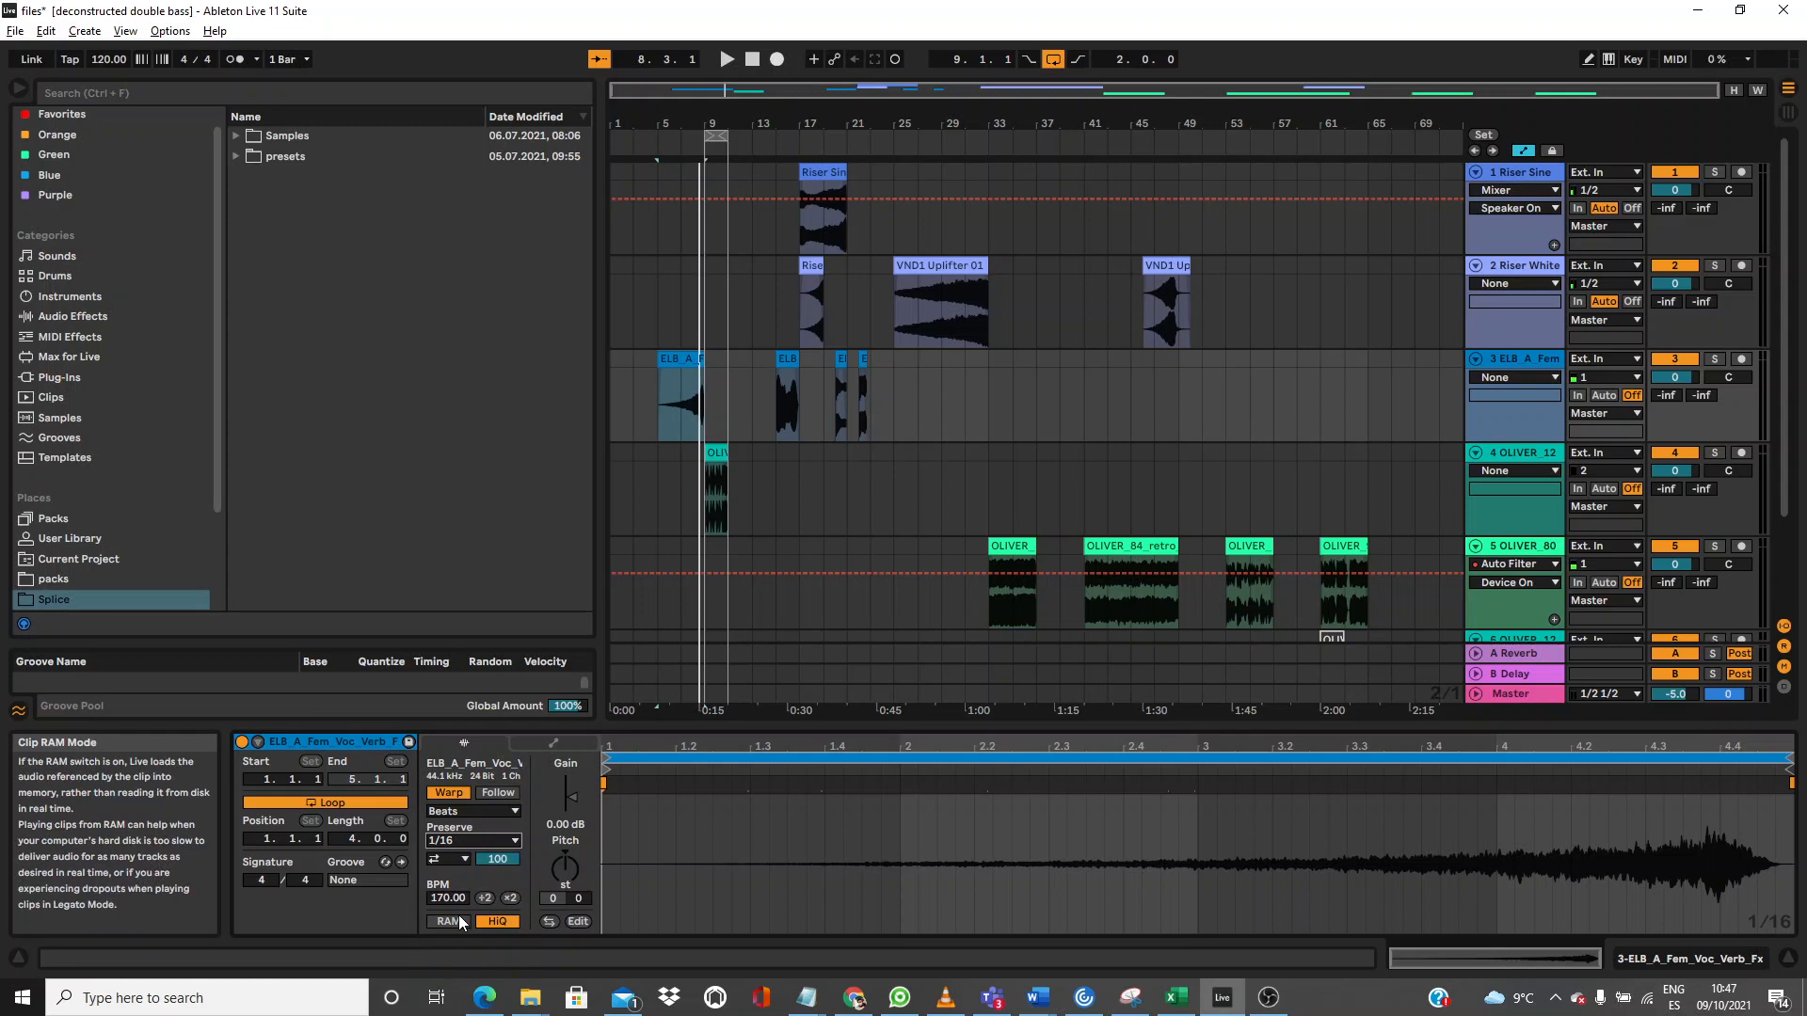
{"action": "key", "text": "space"}
Step: Turn transient looping Off, loop the vocal clip, and settle on Preserve 1/4
{"action": "left_click", "coordinate": [459, 862]}
{"action": "left_click", "coordinate": [455, 879]}
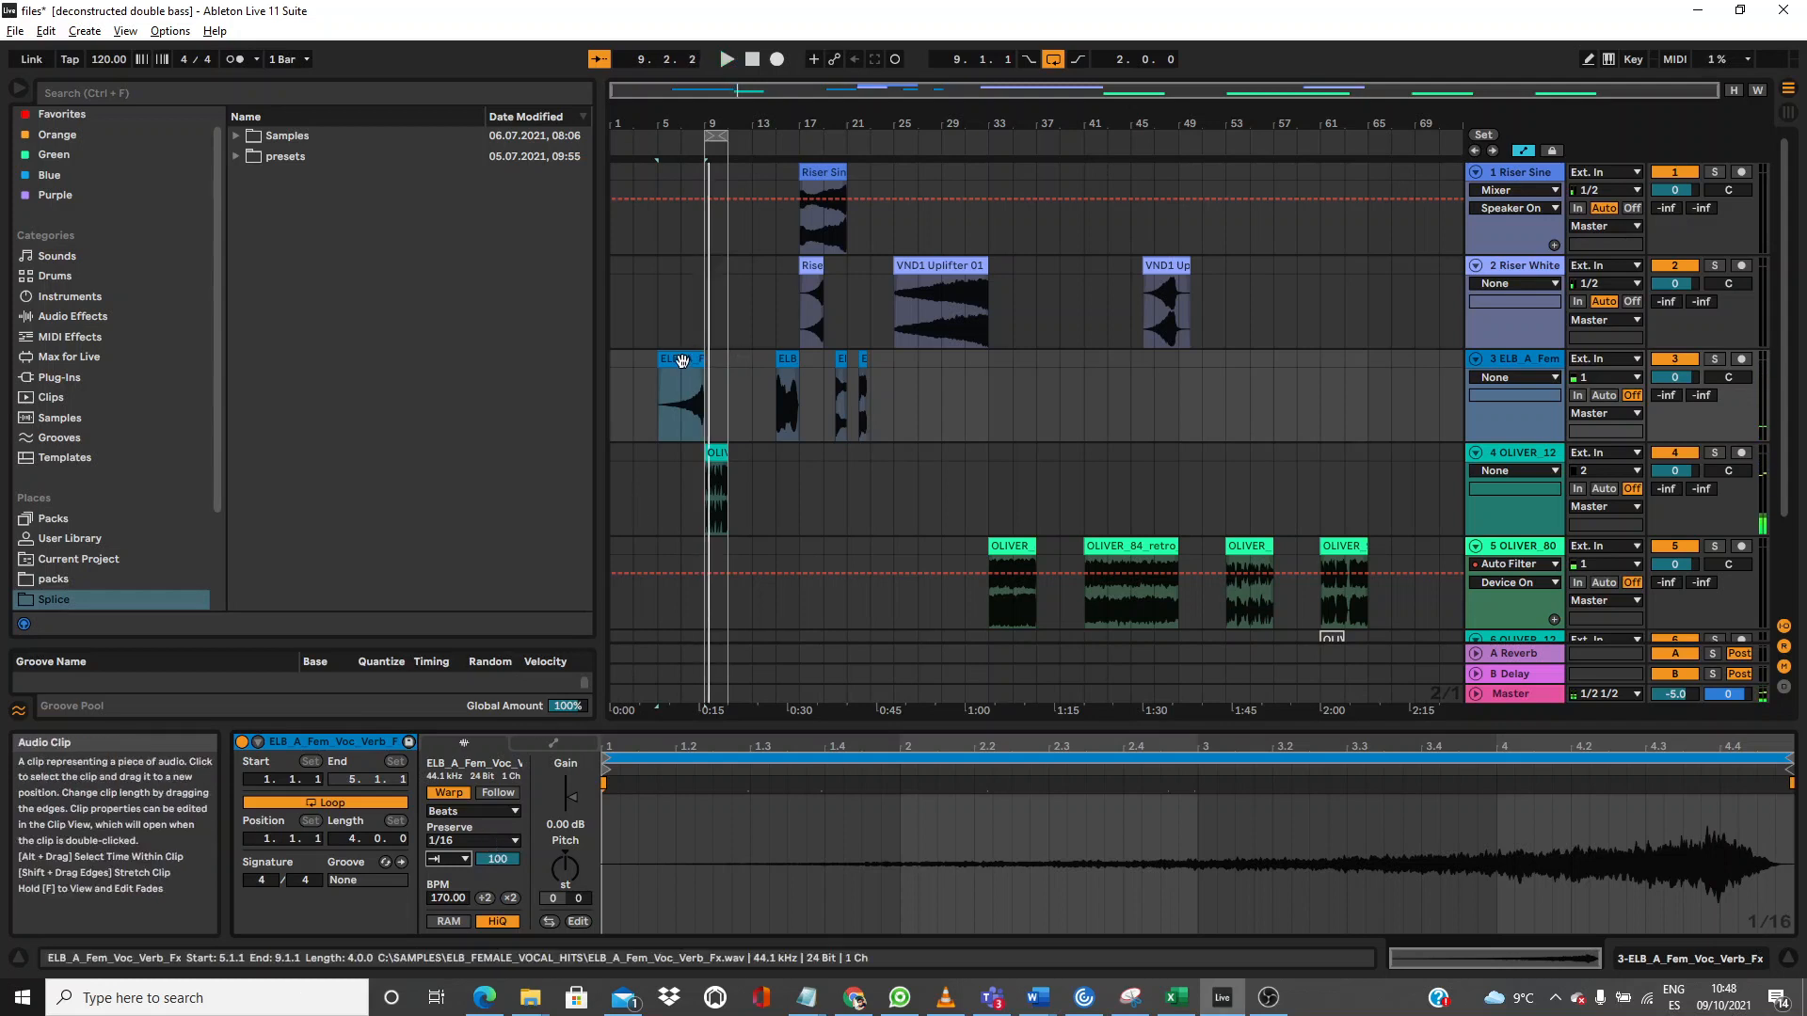
{"action": "key", "text": "ctrl+l"}
{"action": "key", "text": "space"}
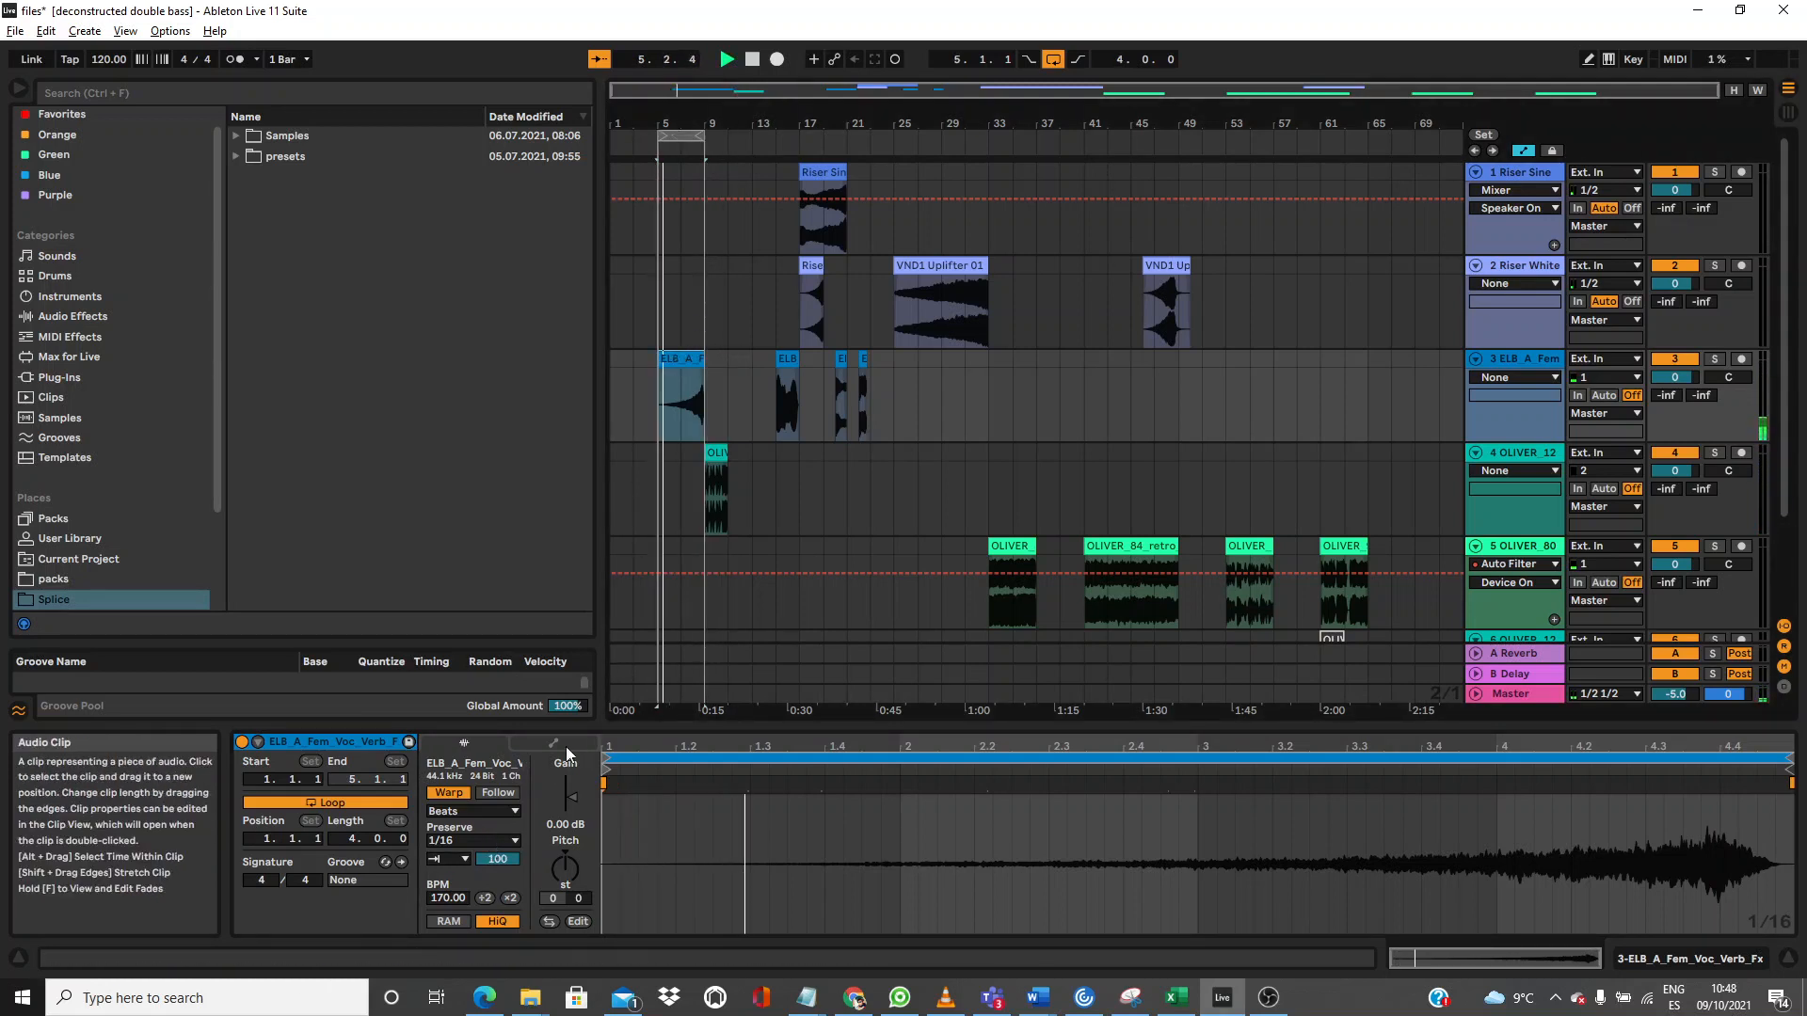
{"action": "left_click", "coordinate": [483, 840]}
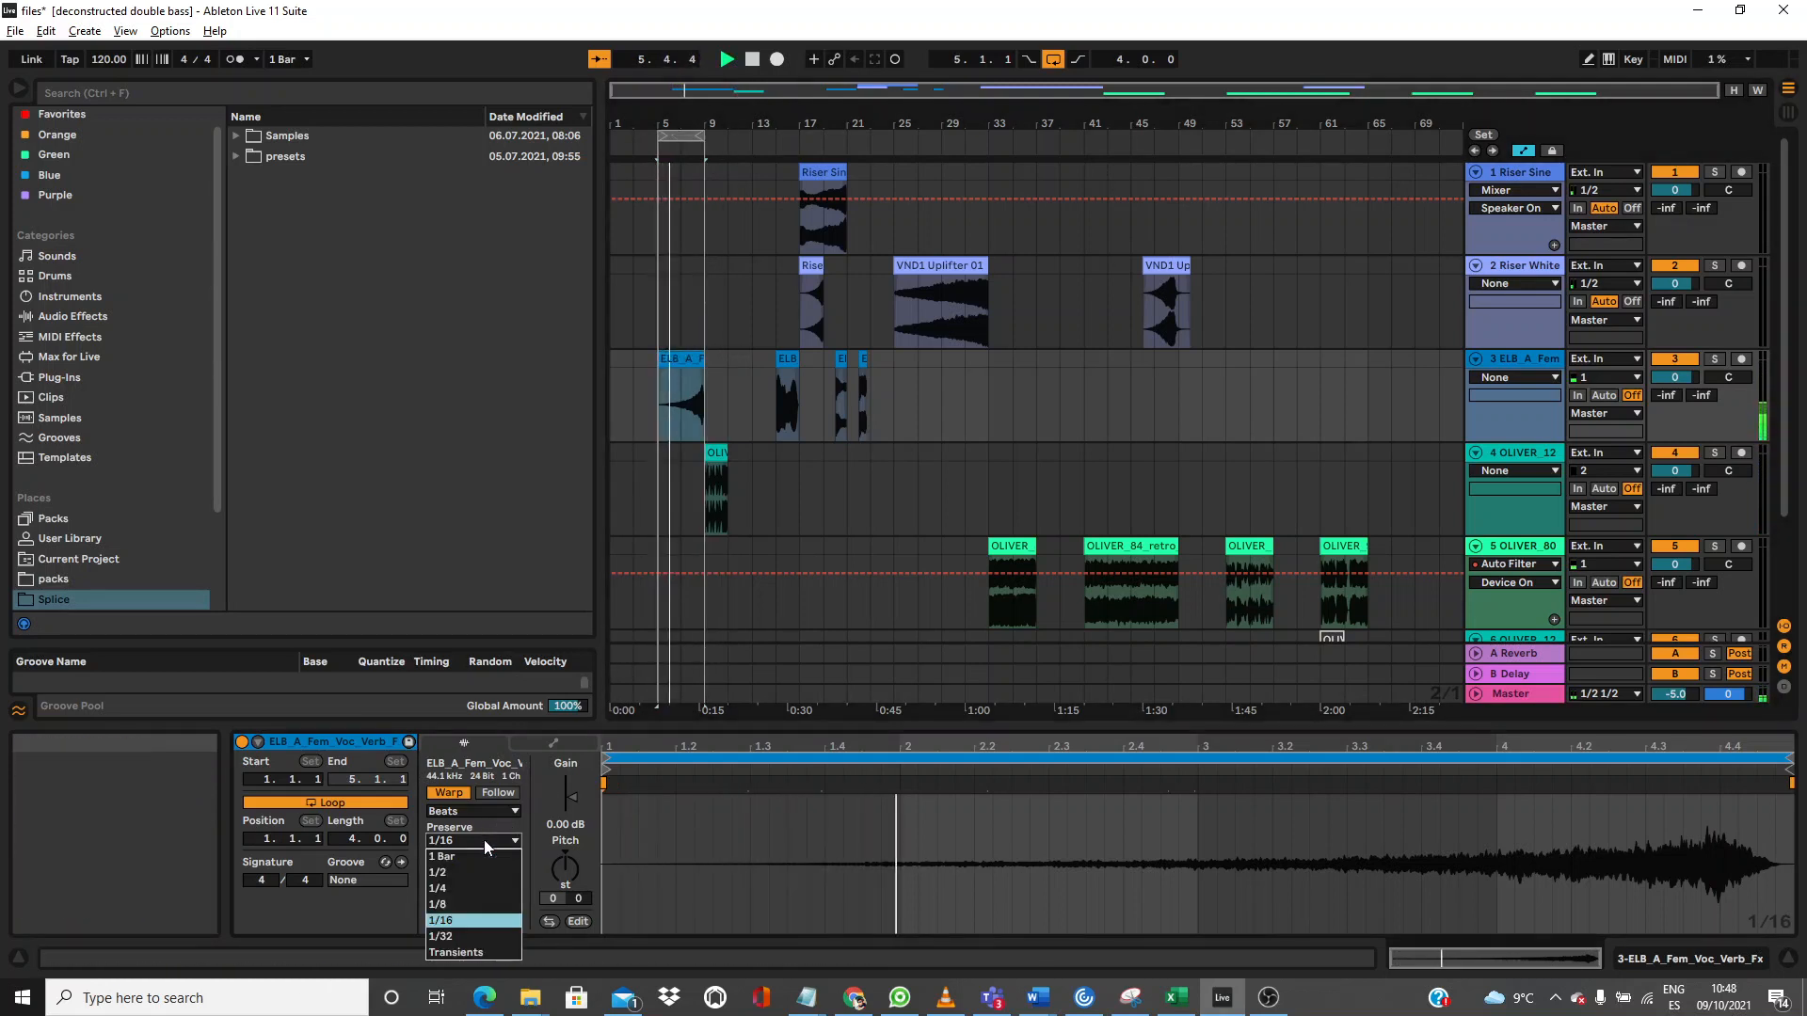
{"action": "left_click", "coordinate": [478, 908]}
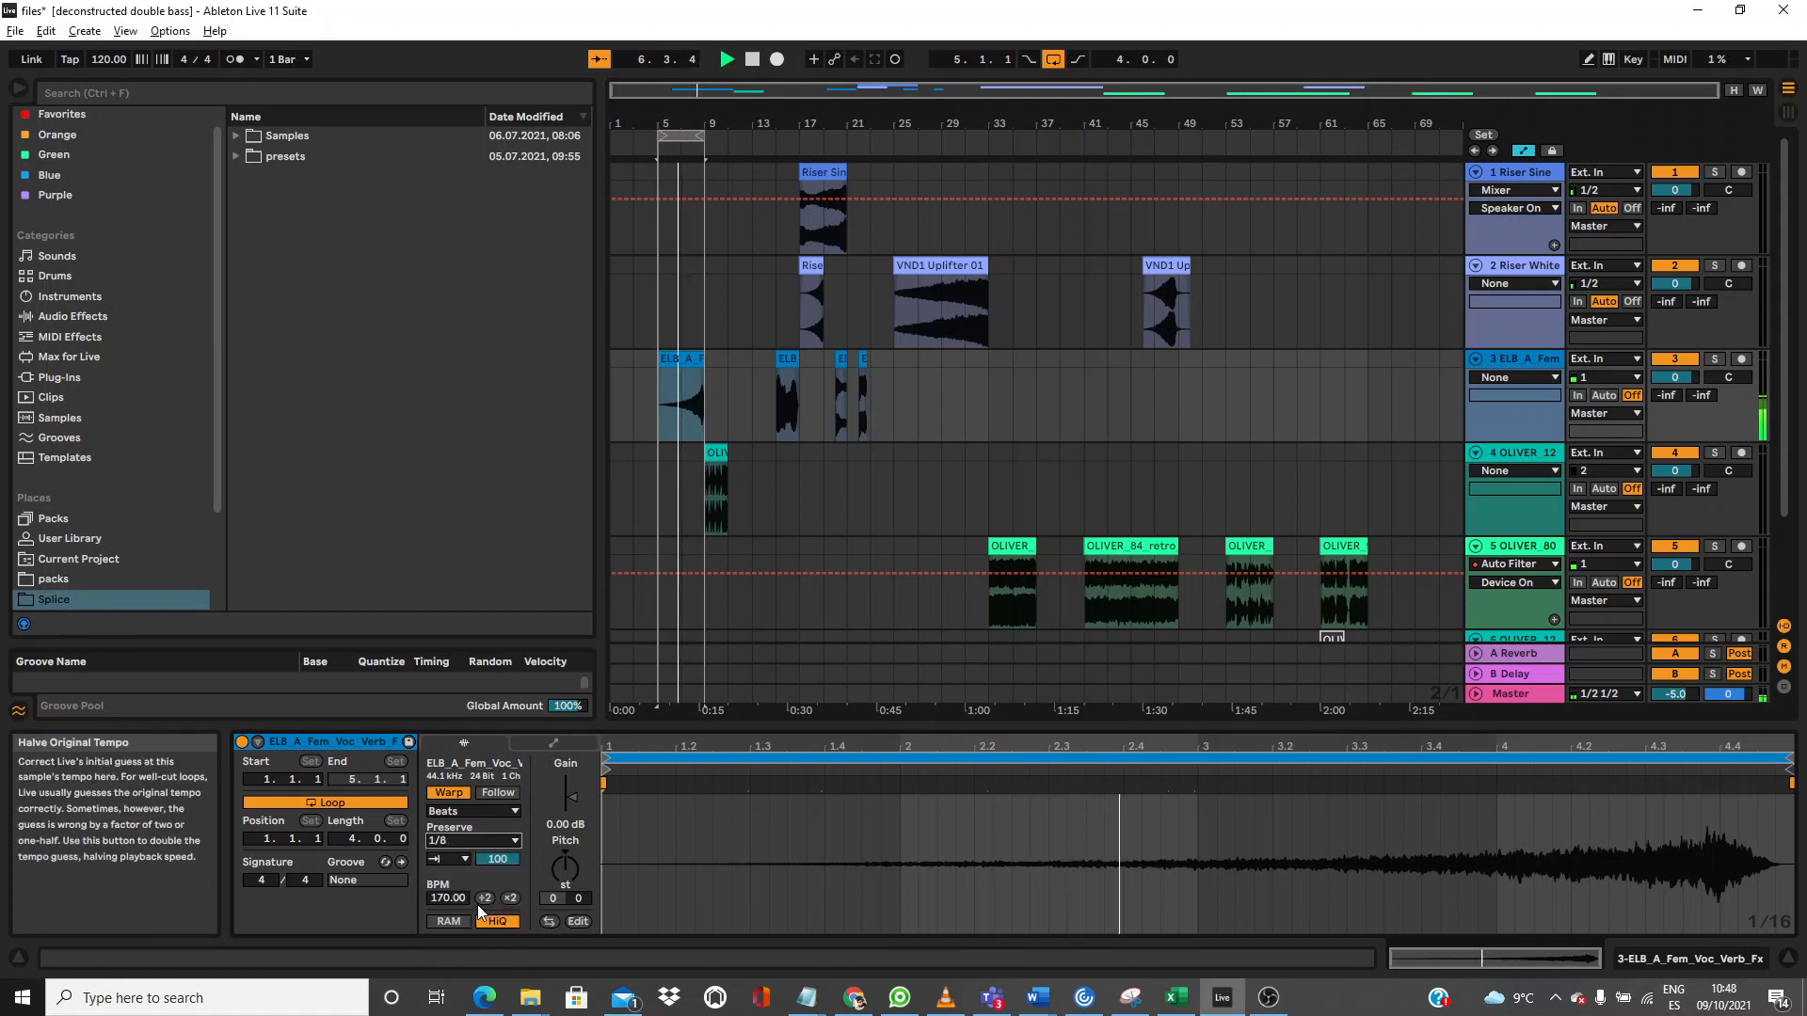
{"action": "left_click", "coordinate": [463, 838]}
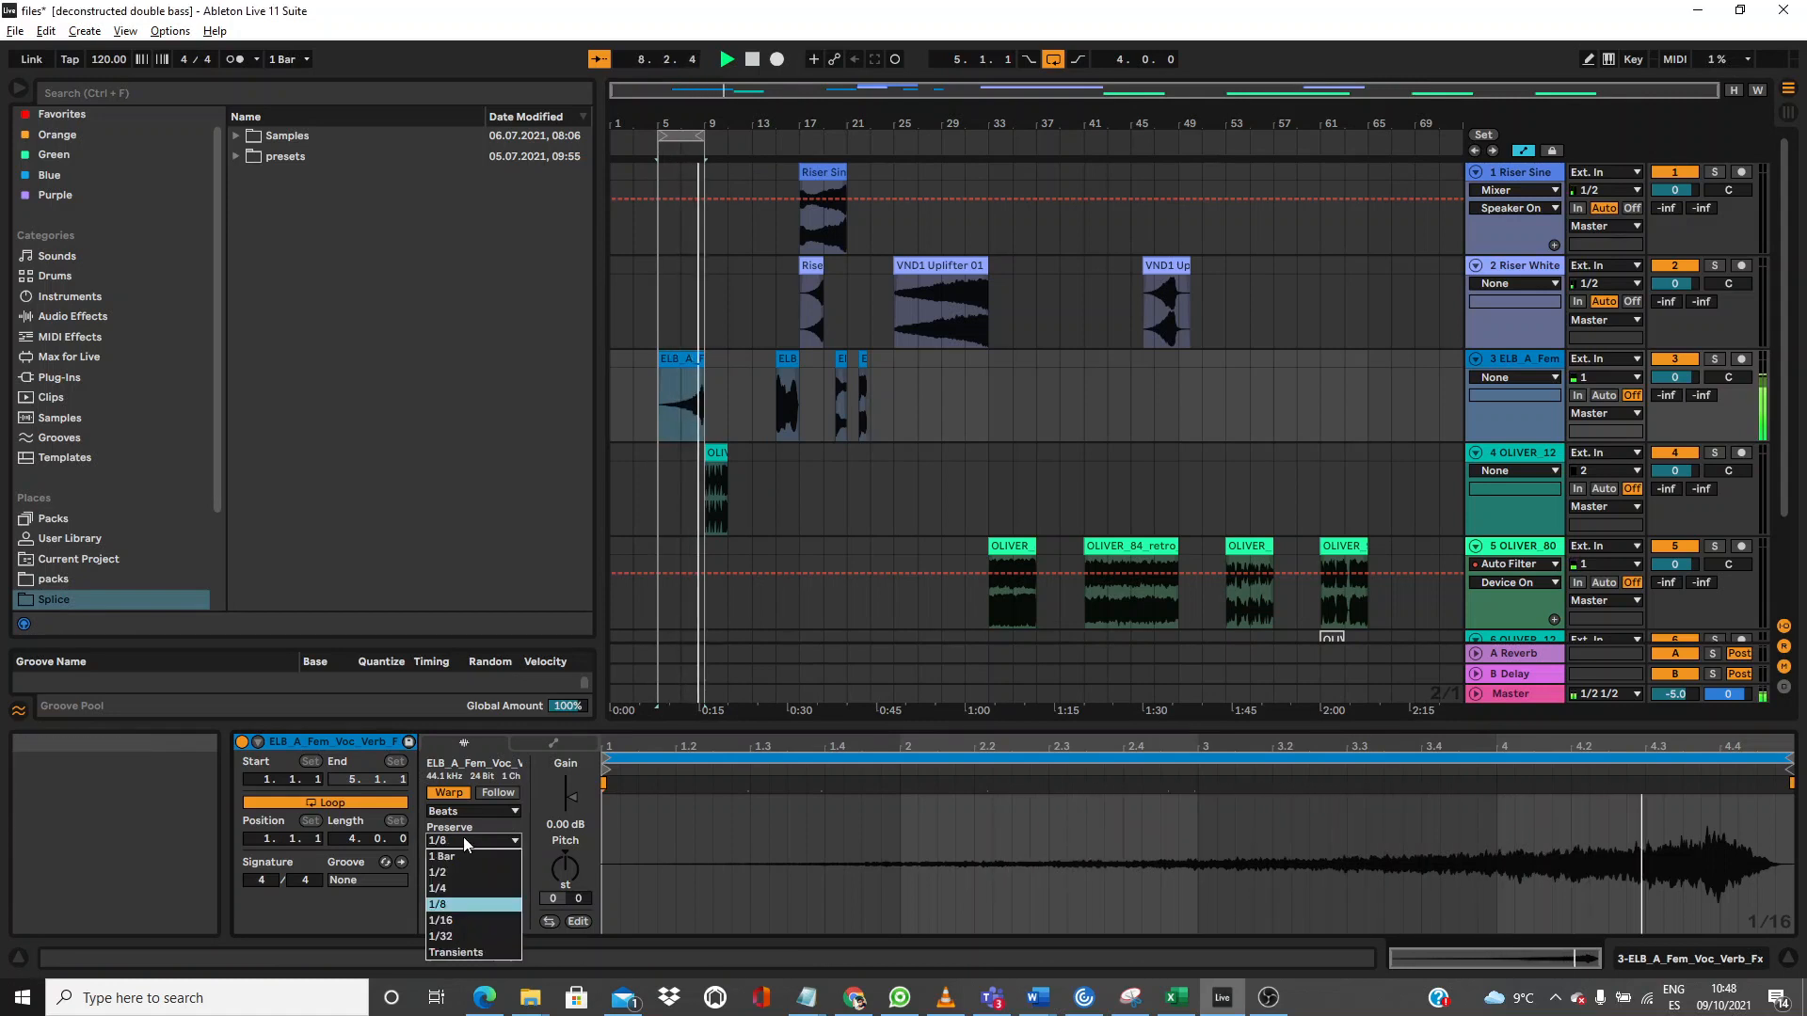
{"action": "left_click", "coordinate": [465, 888]}
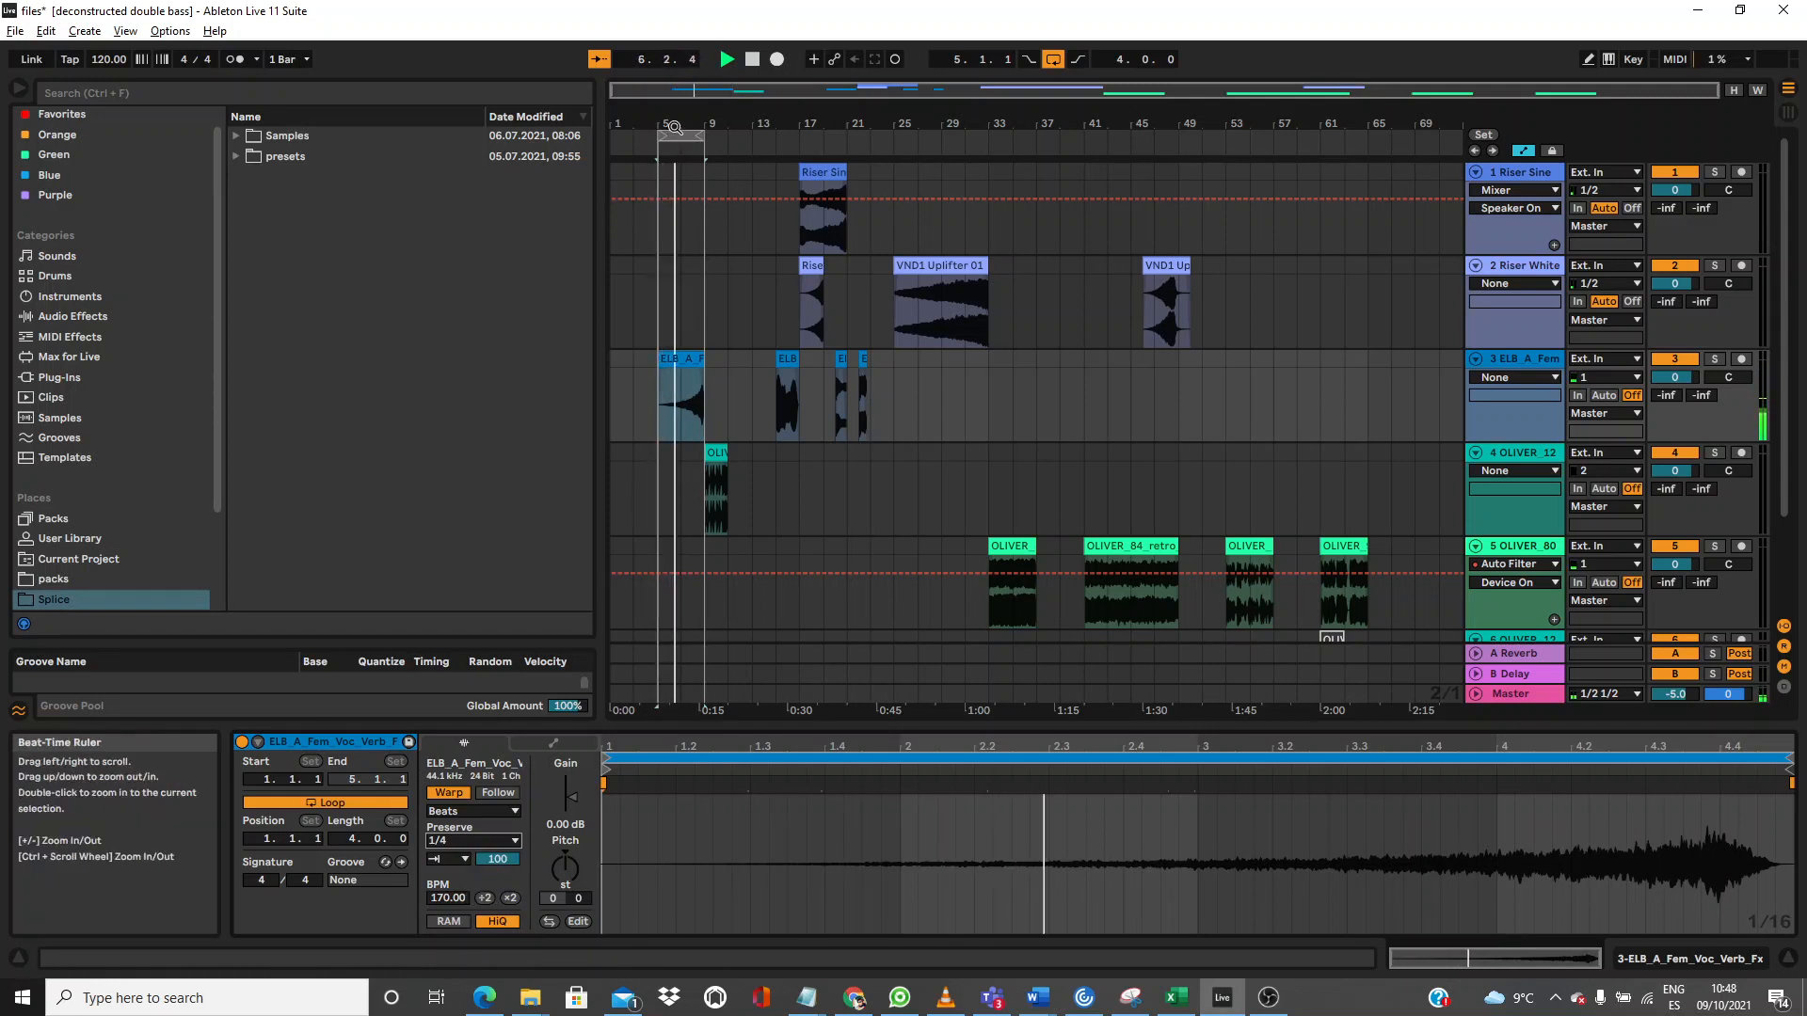
{"action": "left_click_drag", "start_coordinate": [666, 123], "coordinate": [618, 362]}
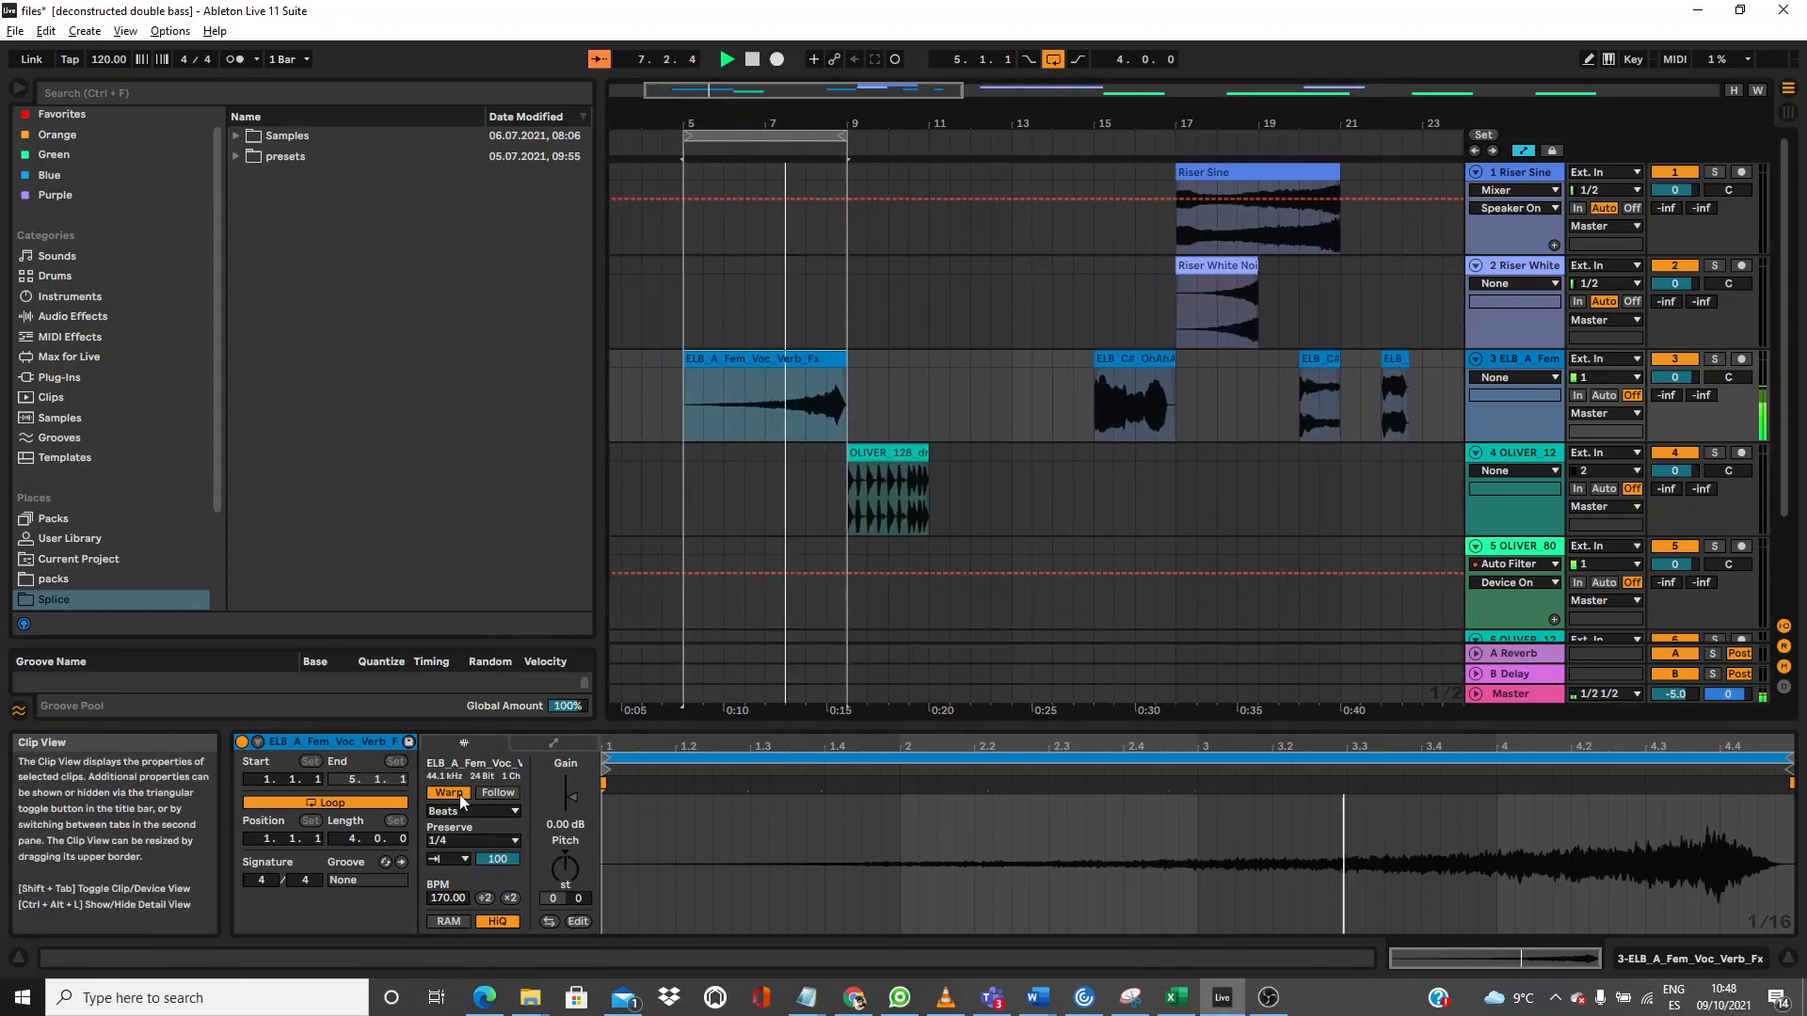
Step: Shorten the vocal clip's Transient Envelope, leaving Preserve at 1/4 and the loop mode unchanged
{"action": "left_click", "coordinate": [484, 844]}
{"action": "left_click", "coordinate": [484, 843]}
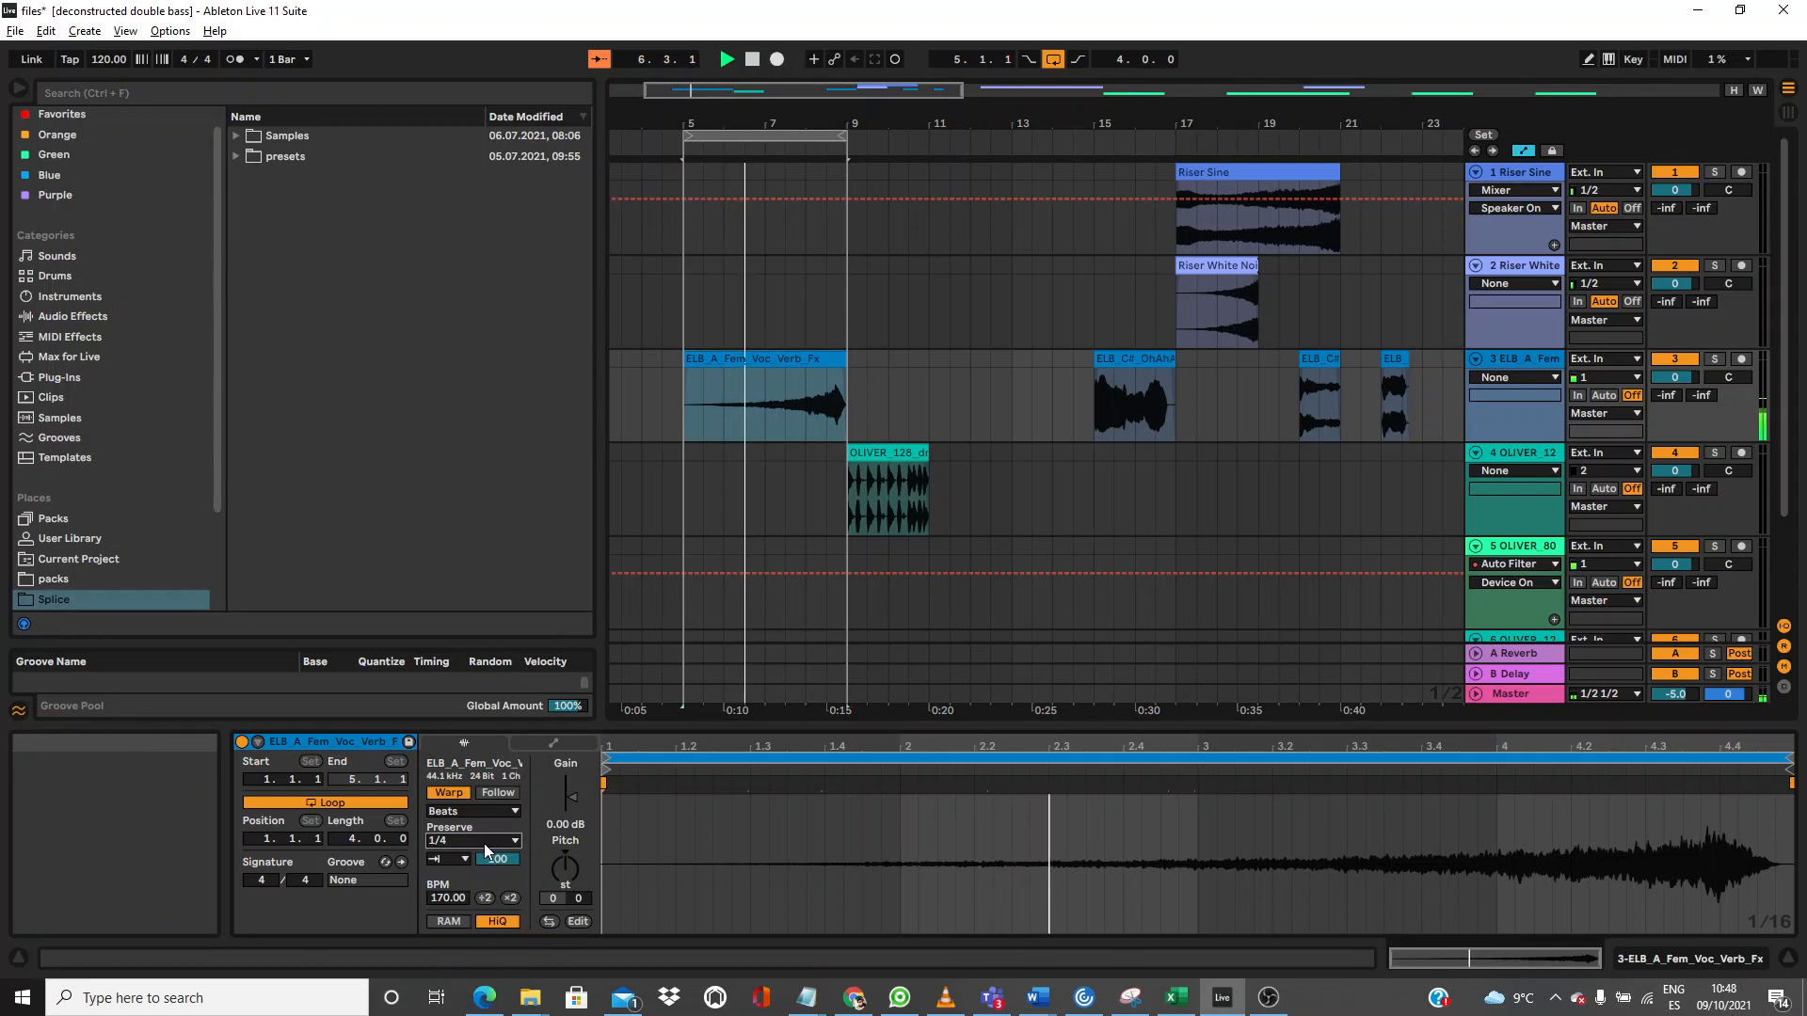
{"action": "left_click_drag", "start_coordinate": [498, 858], "coordinate": [498, 880]}
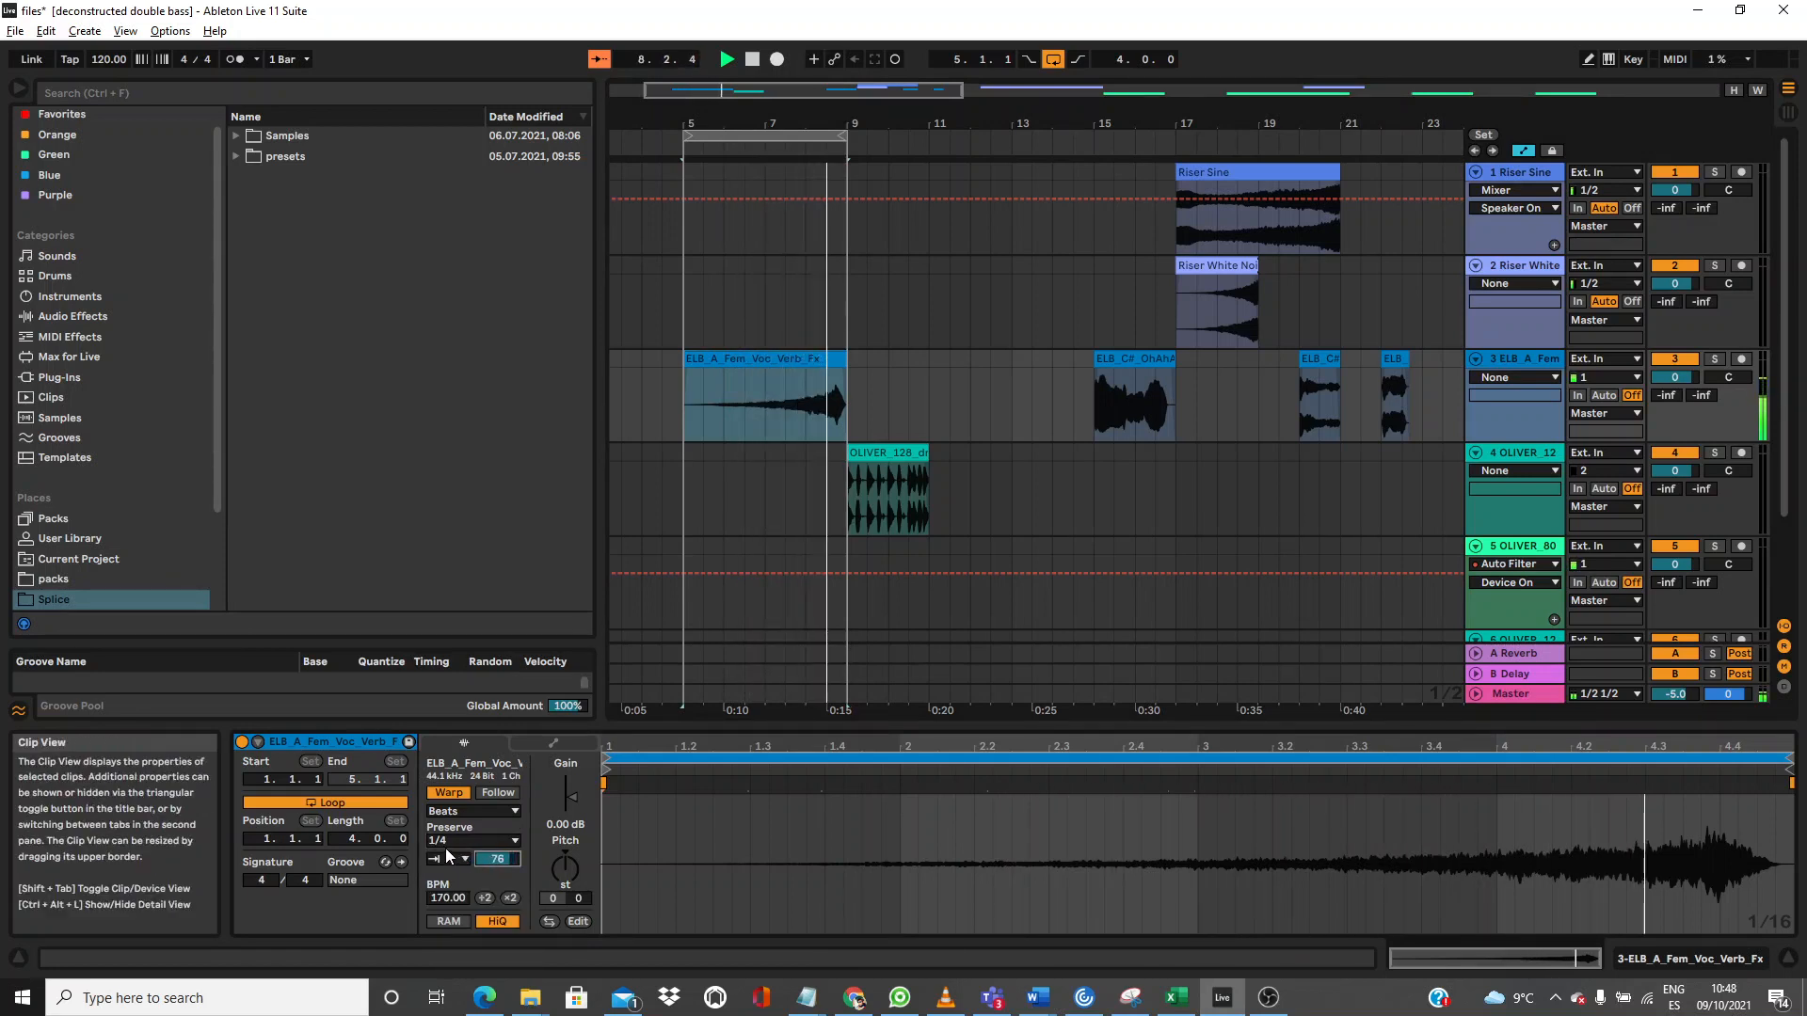
{"action": "left_click", "coordinate": [456, 856]}
{"action": "left_click", "coordinate": [458, 856]}
{"action": "left_click_drag", "start_coordinate": [493, 862], "coordinate": [493, 911]}
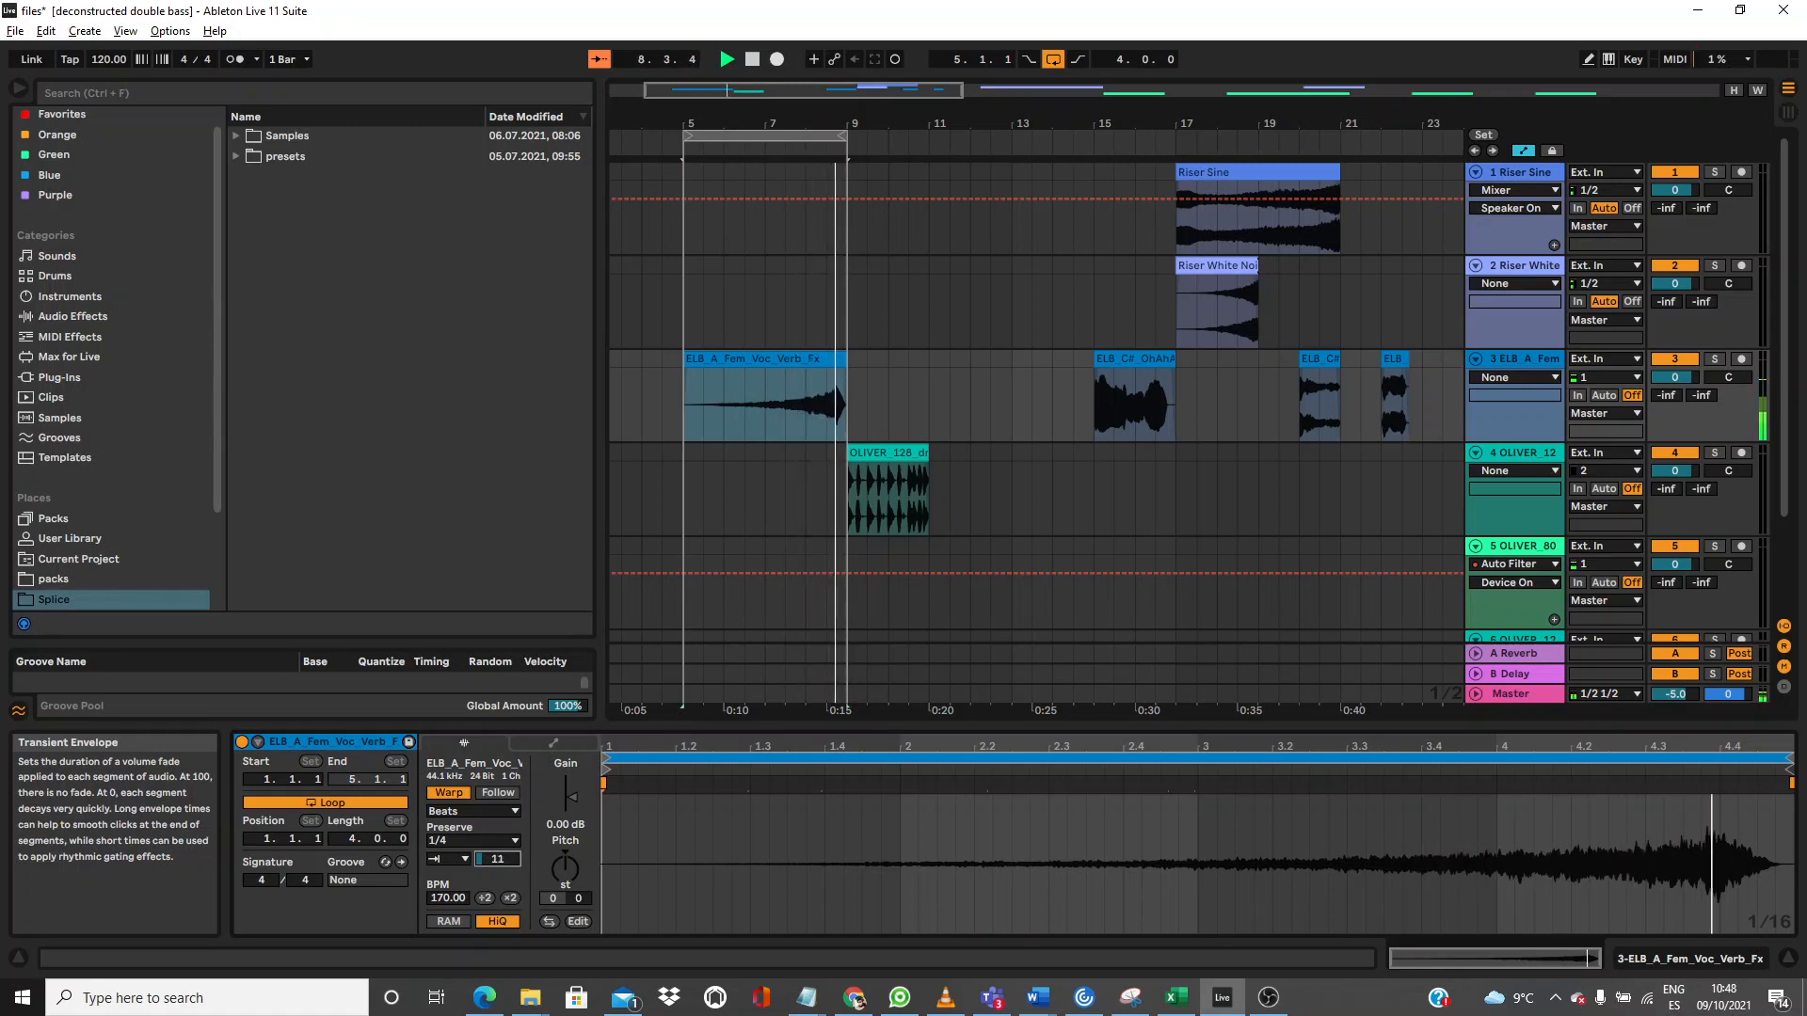
Step: Set Preserve to 1/16, trim the envelope to about 19, and select the OLIVER_128 drum clip
{"action": "left_click", "coordinate": [476, 837]}
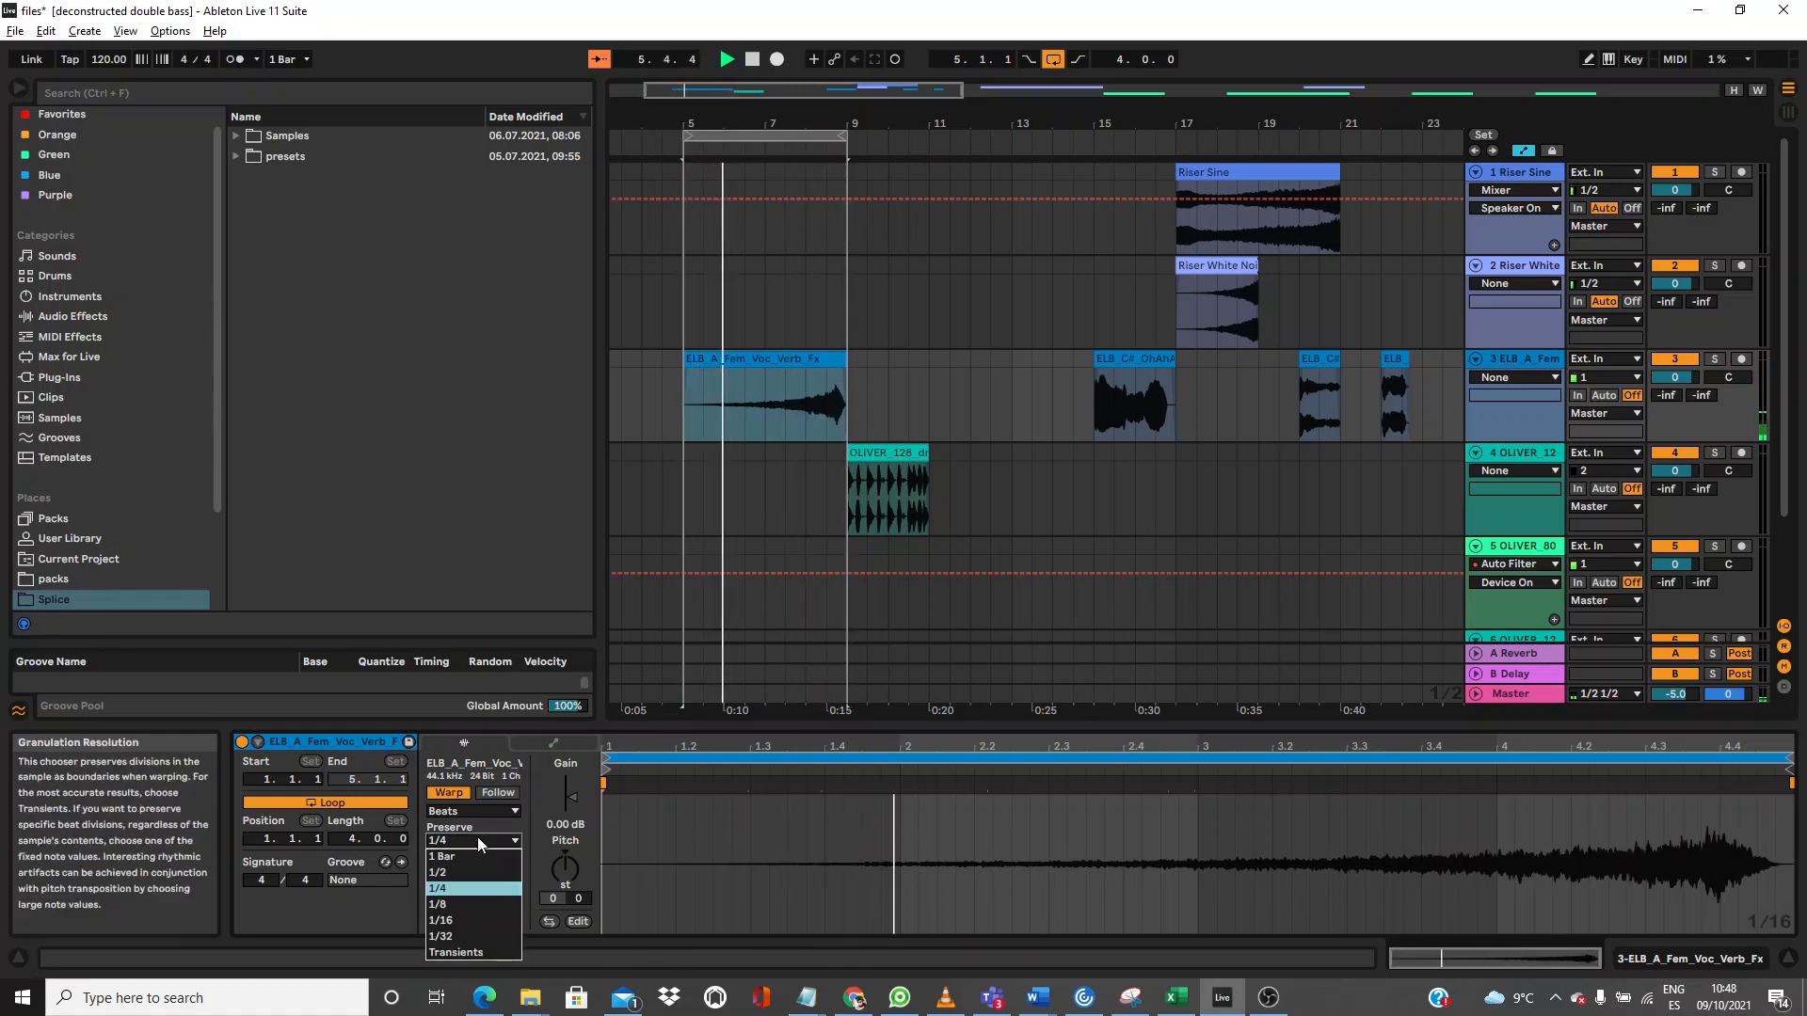
{"action": "left_click", "coordinate": [461, 921]}
{"action": "mouse_move", "coordinate": [491, 859]}
{"action": "left_mouse_down"}
{"action": "mouse_move", "coordinate": [491, 831]}
{"action": "mouse_move", "coordinate": [491, 871]}
{"action": "left_mouse_up"}
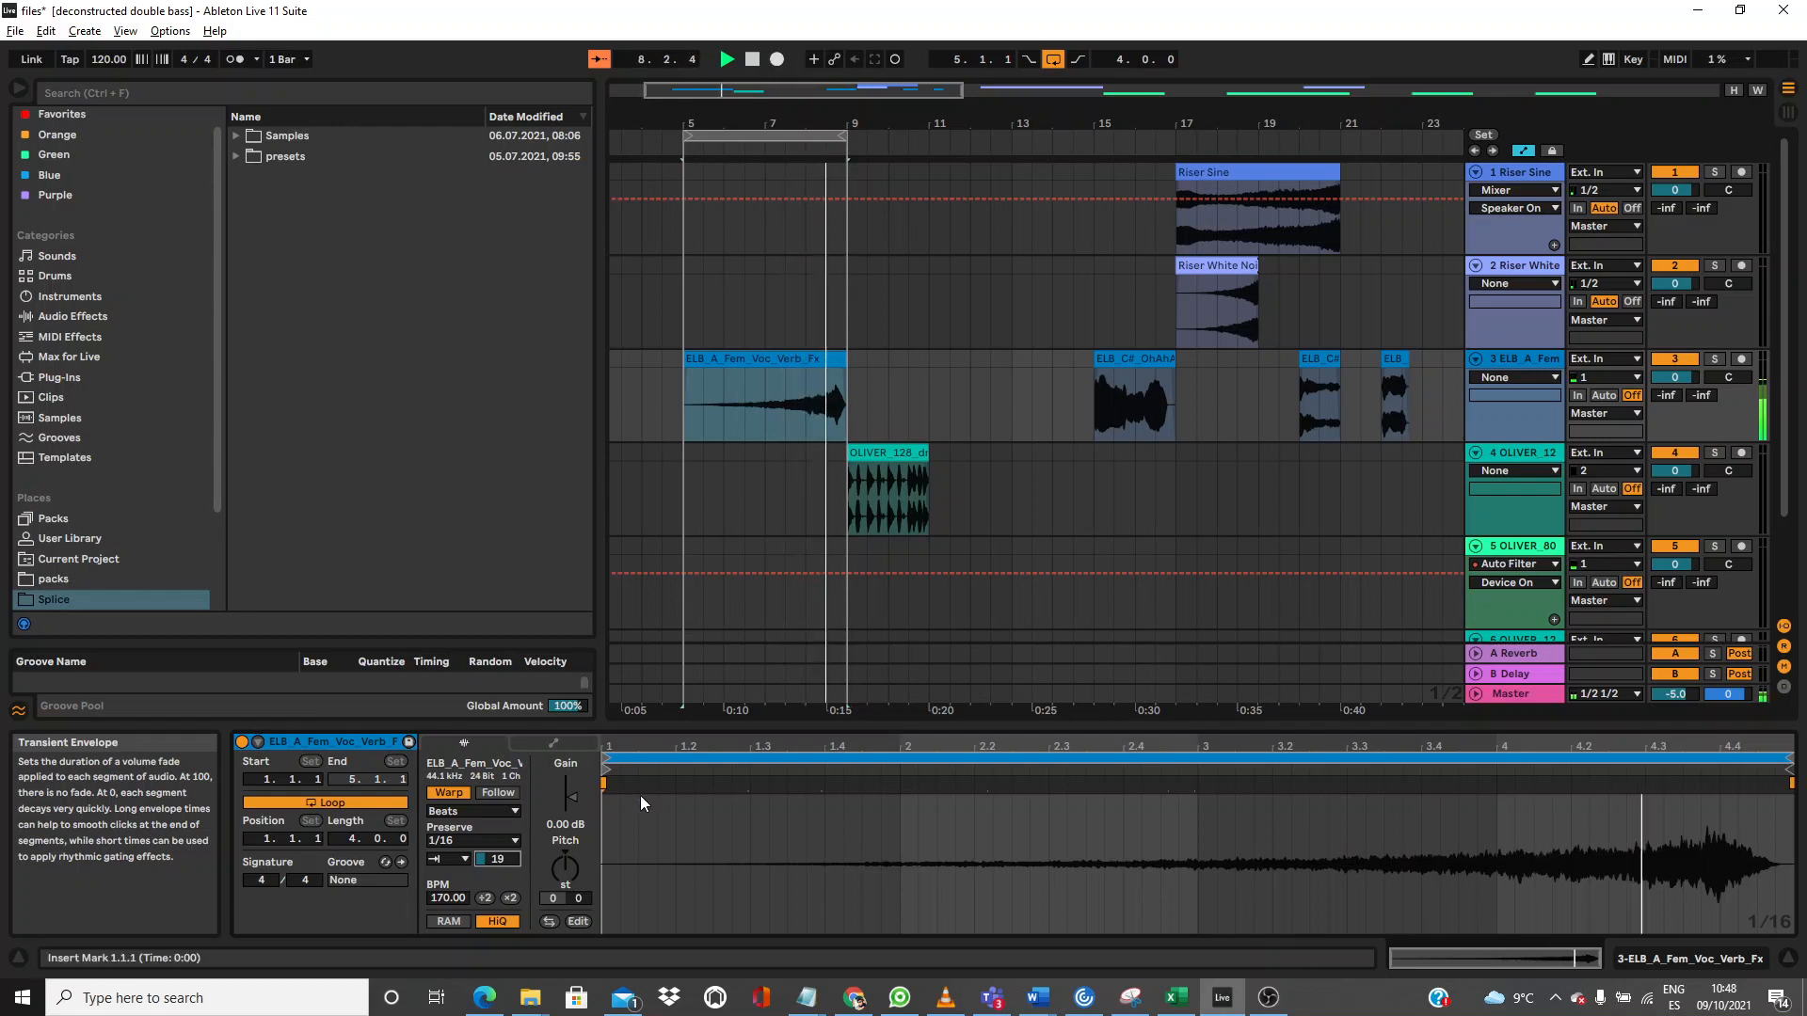
{"action": "left_click", "coordinate": [869, 462]}
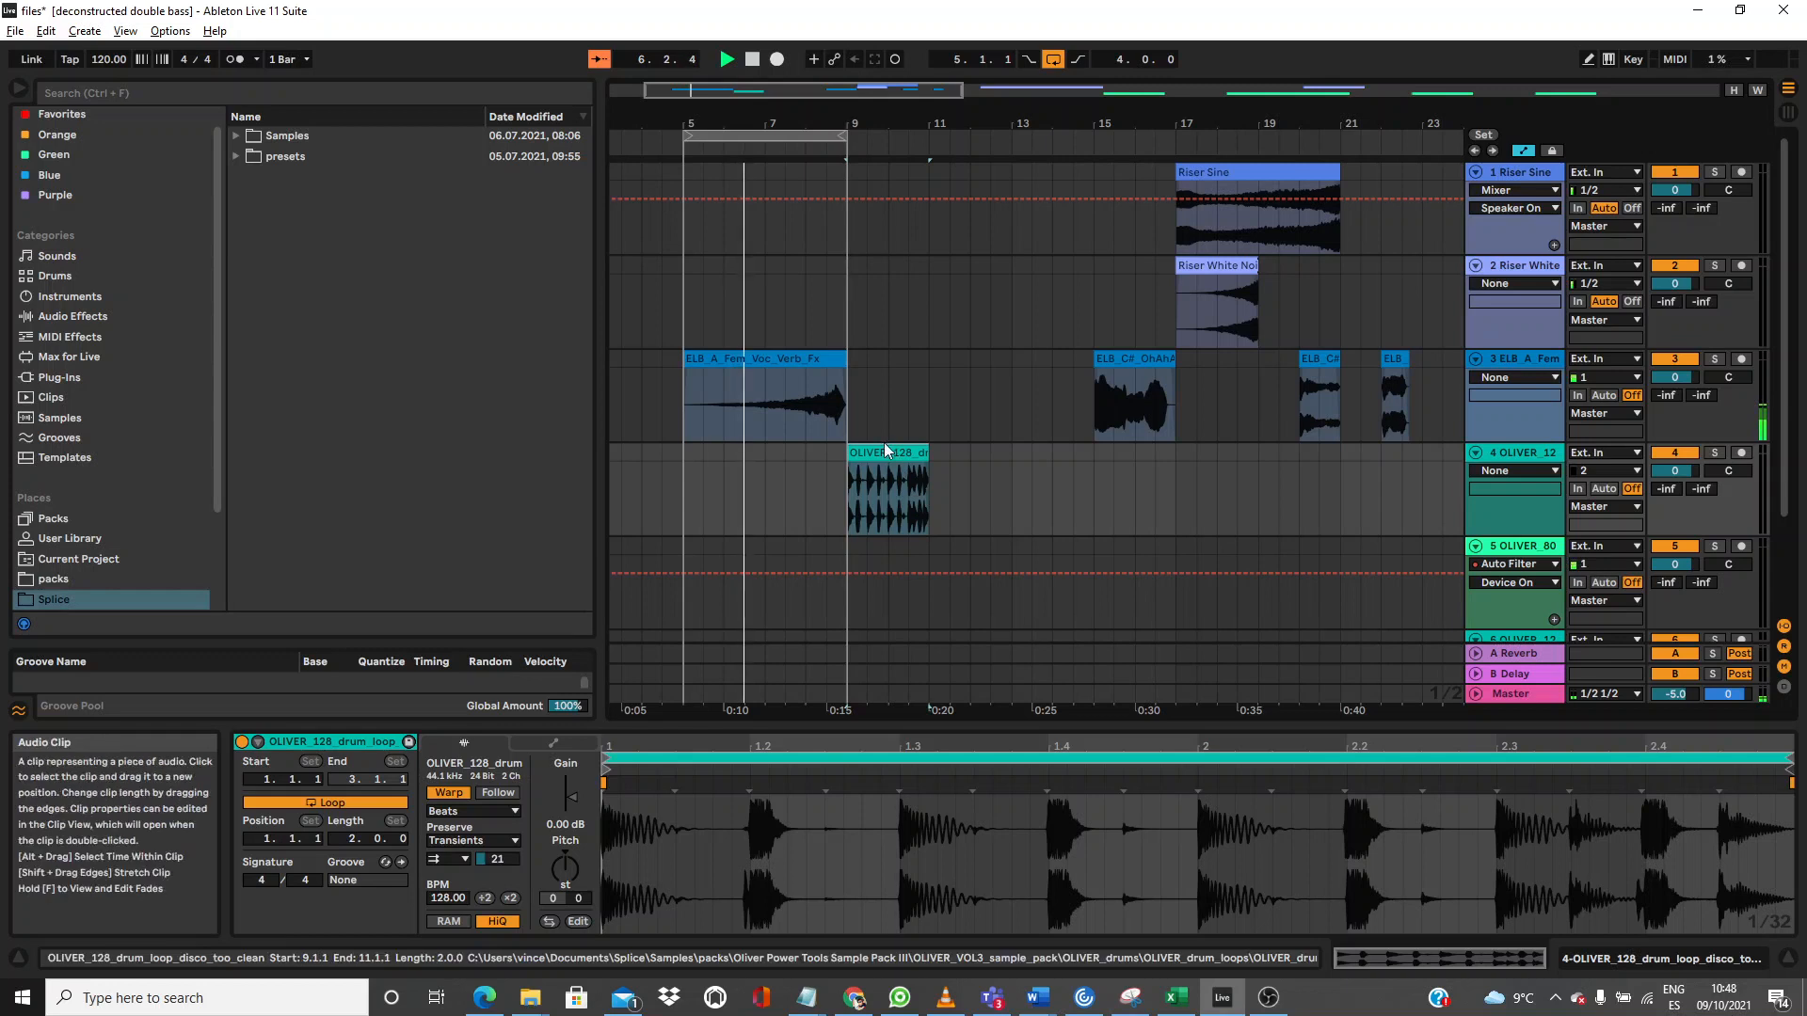
Step: Move the drum clip and undo it, leaving its Preserve and transient loop settings unchanged
{"action": "left_click_drag", "start_coordinate": [889, 449], "coordinate": [805, 464]}
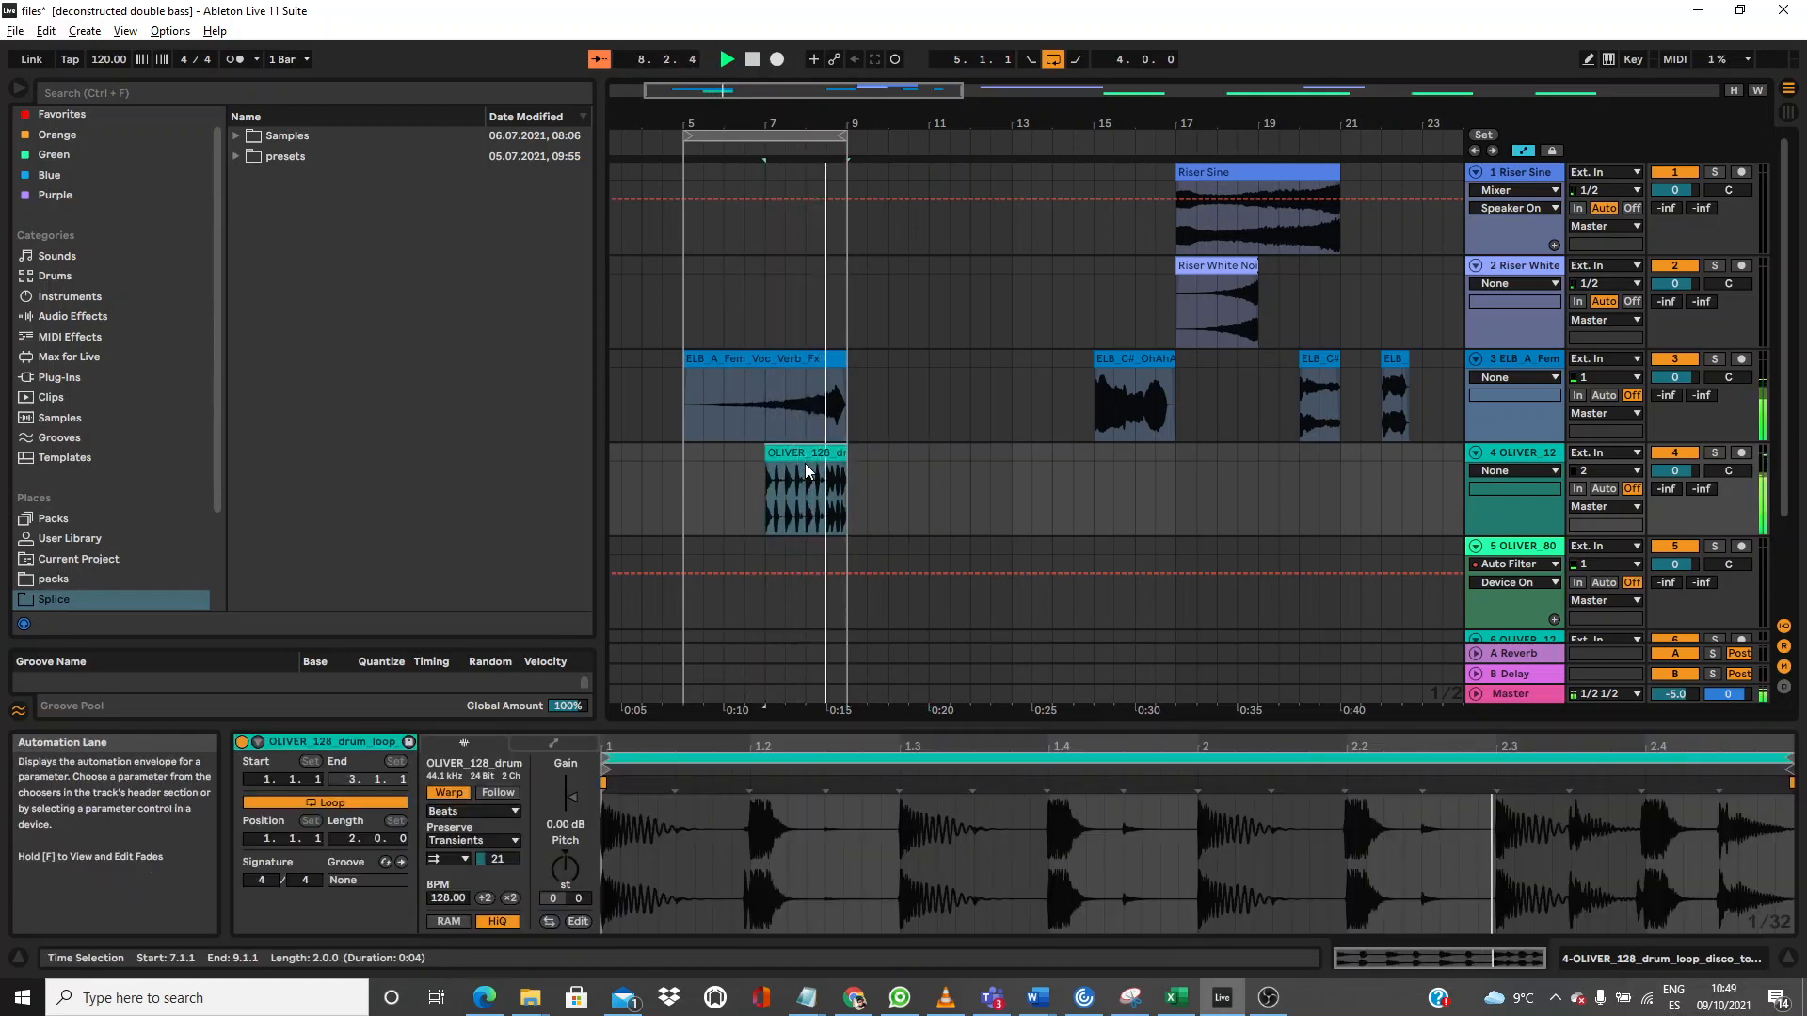
{"action": "key", "text": "ctrl+z"}
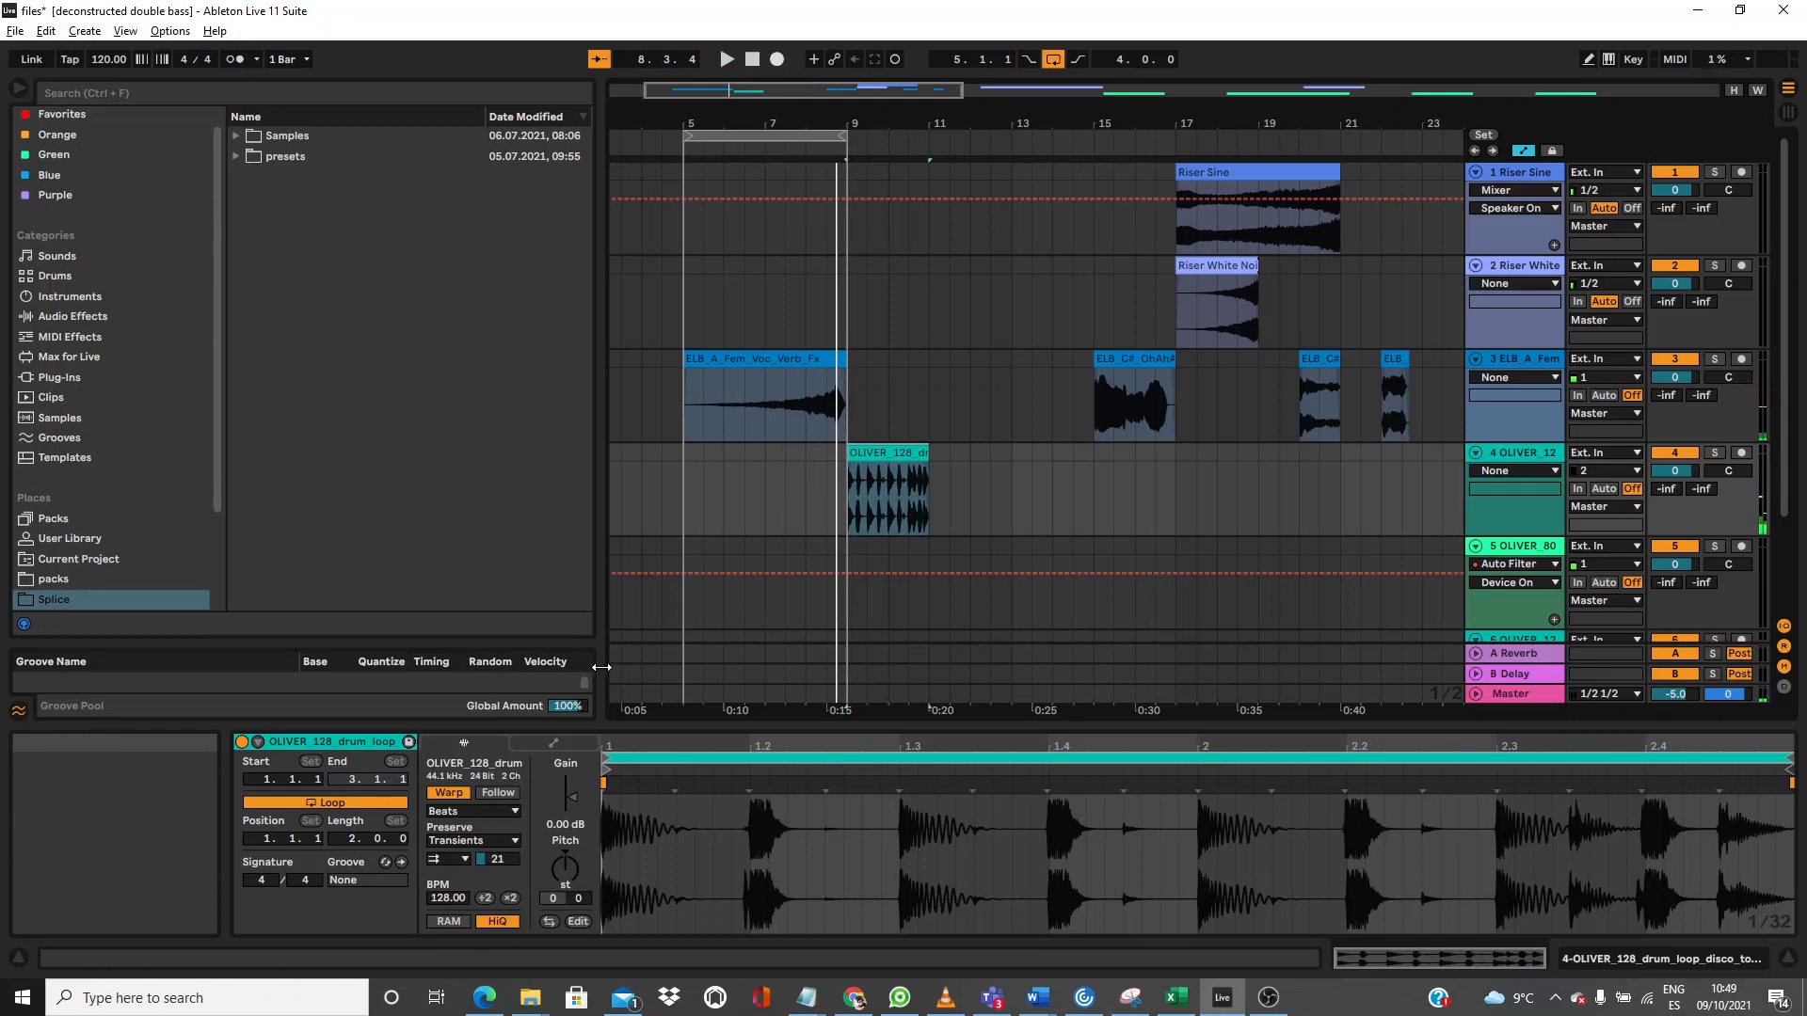
{"action": "left_click", "coordinate": [476, 842]}
{"action": "left_click", "coordinate": [476, 844]}
{"action": "left_click", "coordinate": [457, 860]}
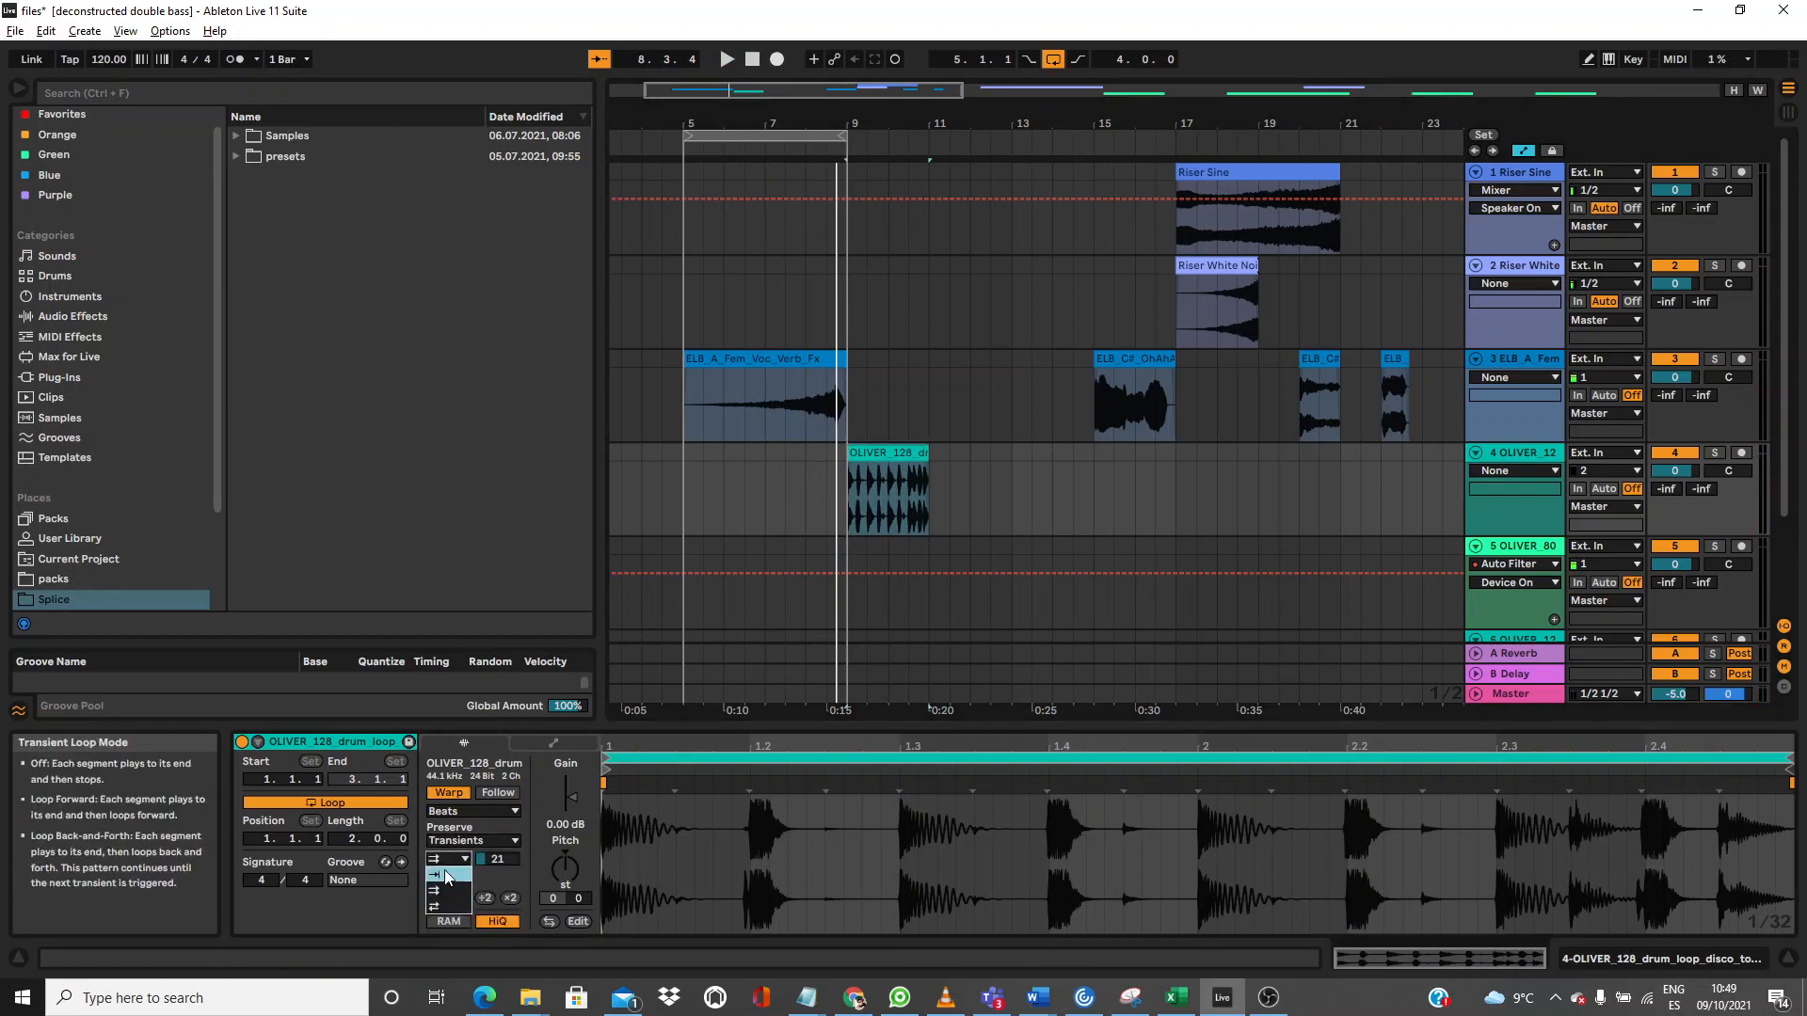
{"action": "left_click", "coordinate": [527, 881]}
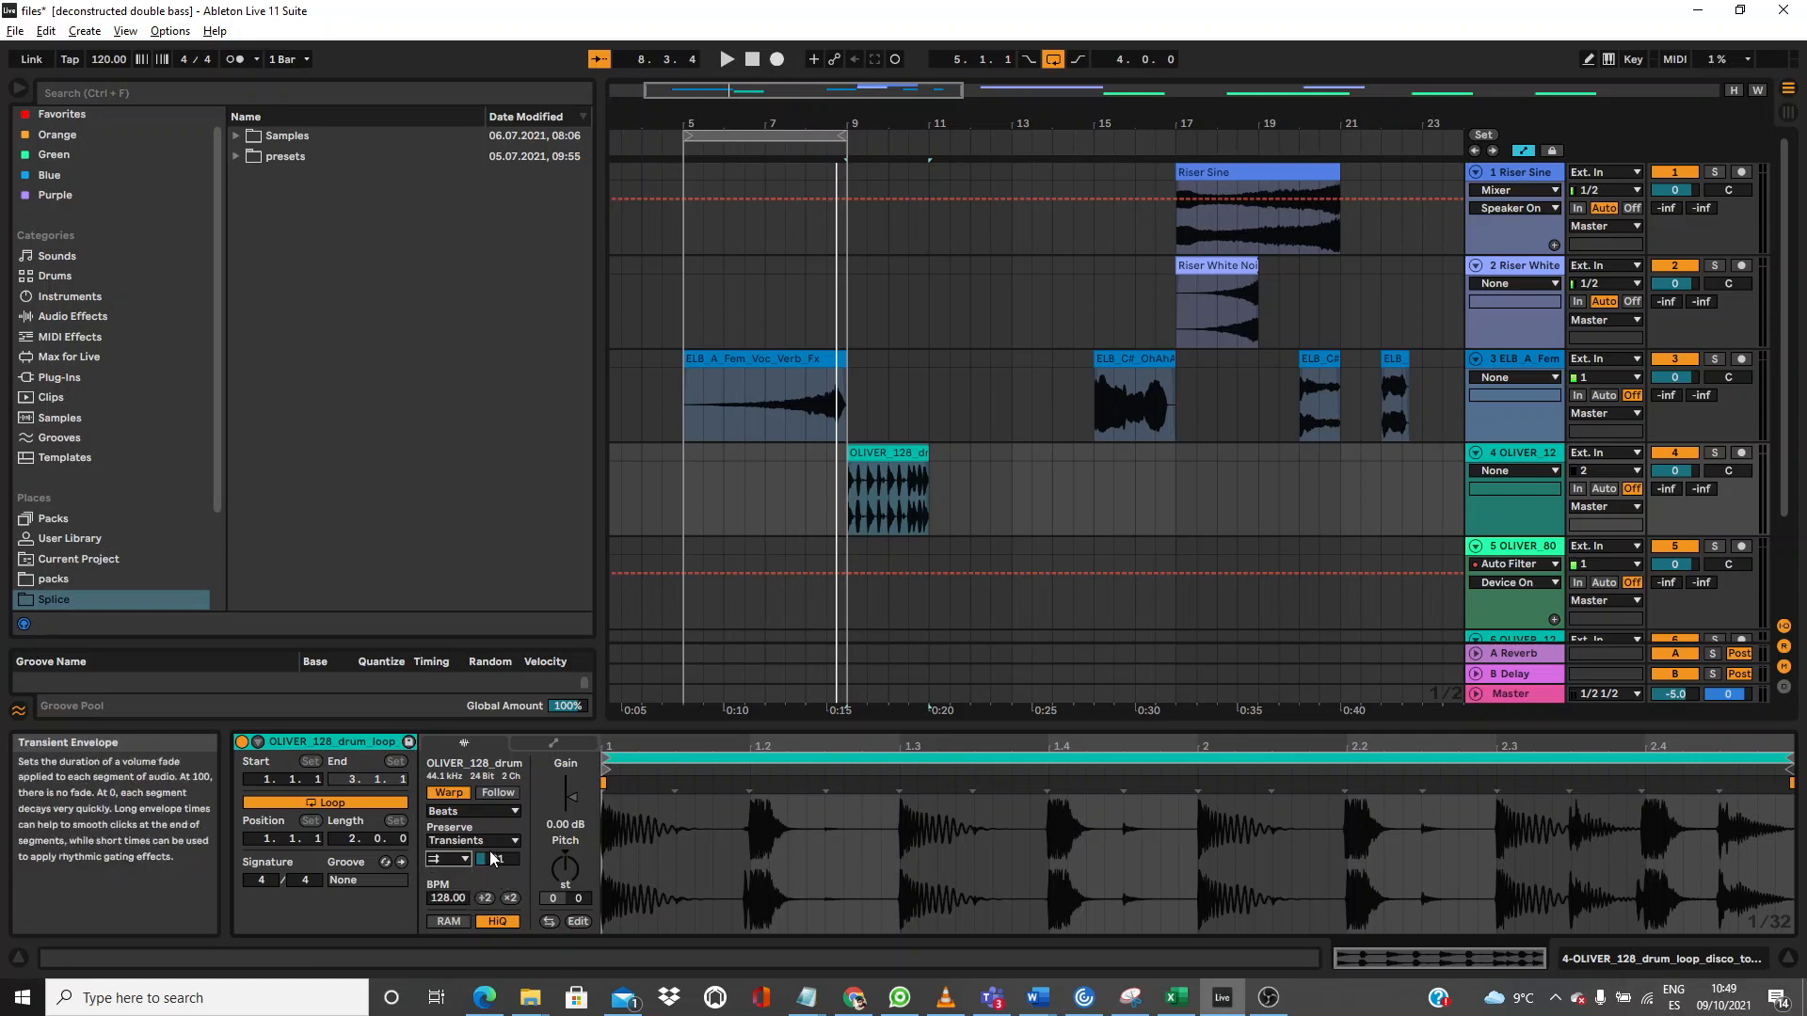
Step: Zoom out, select the Riser Sine clip and solo track 1
{"action": "left_click_drag", "start_coordinate": [929, 117], "coordinate": [929, 23]}
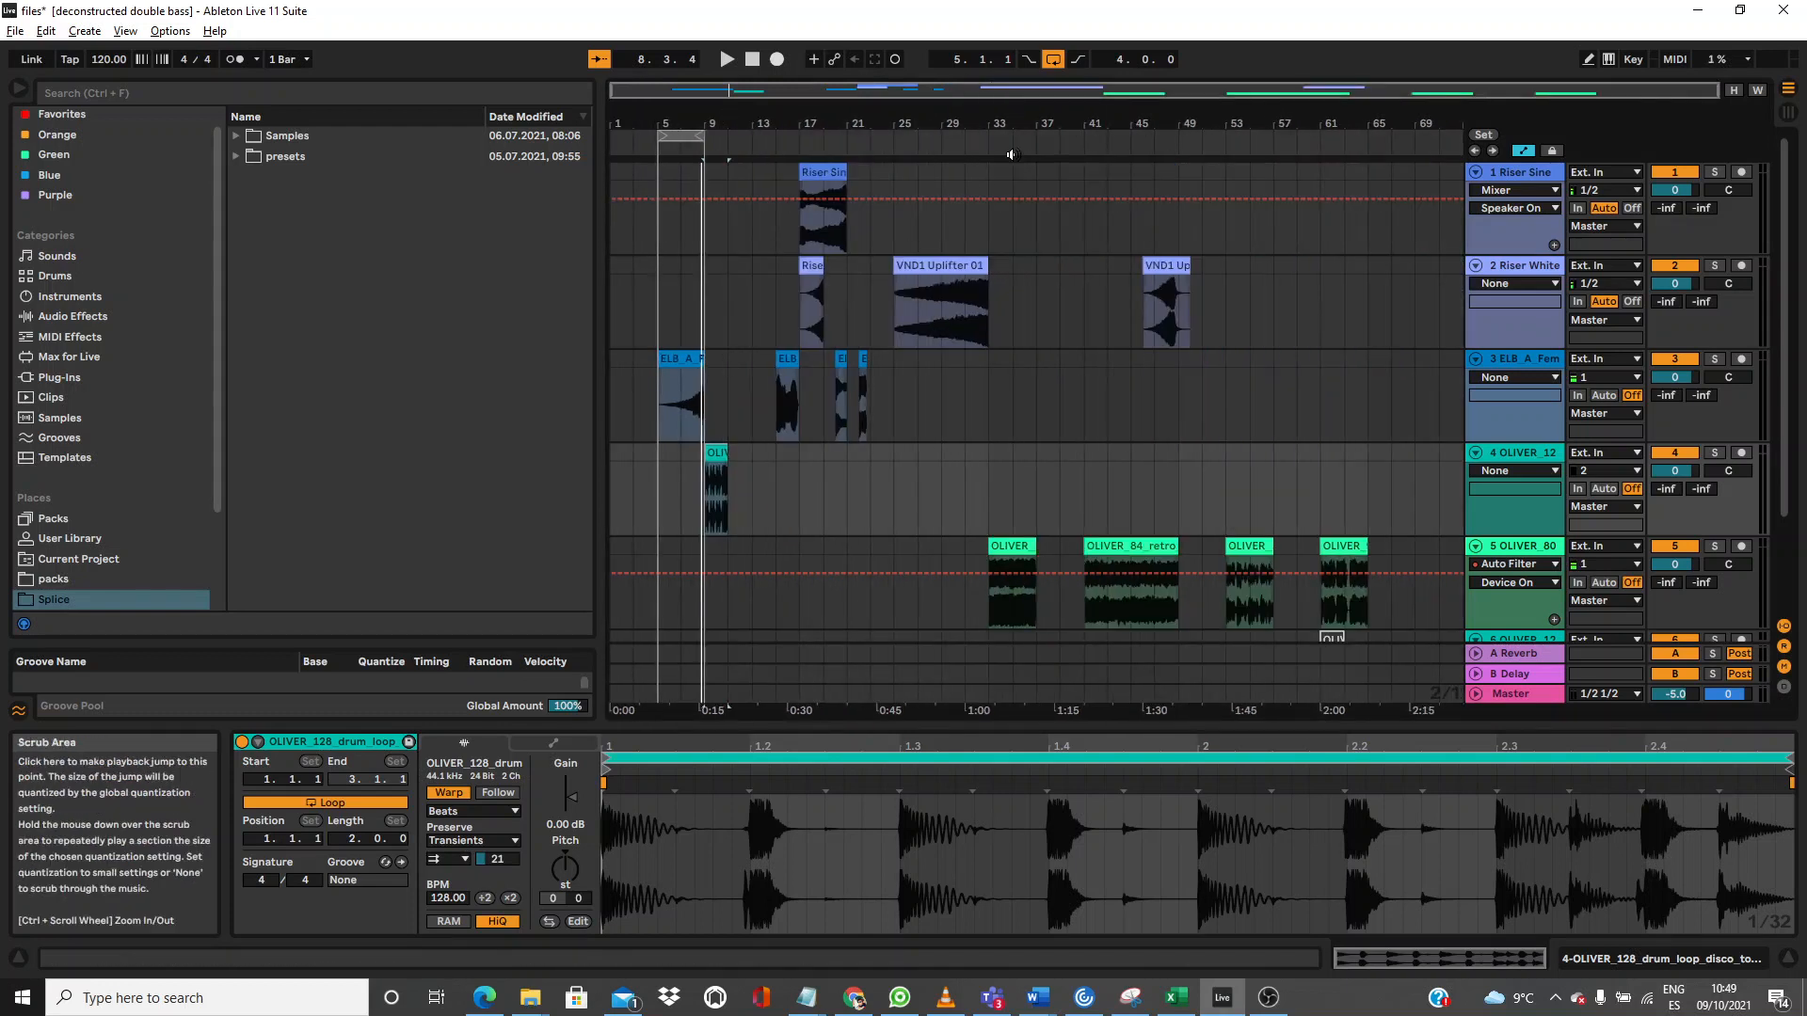
{"action": "left_click", "coordinate": [823, 172]}
{"action": "left_click", "coordinate": [1713, 172]}
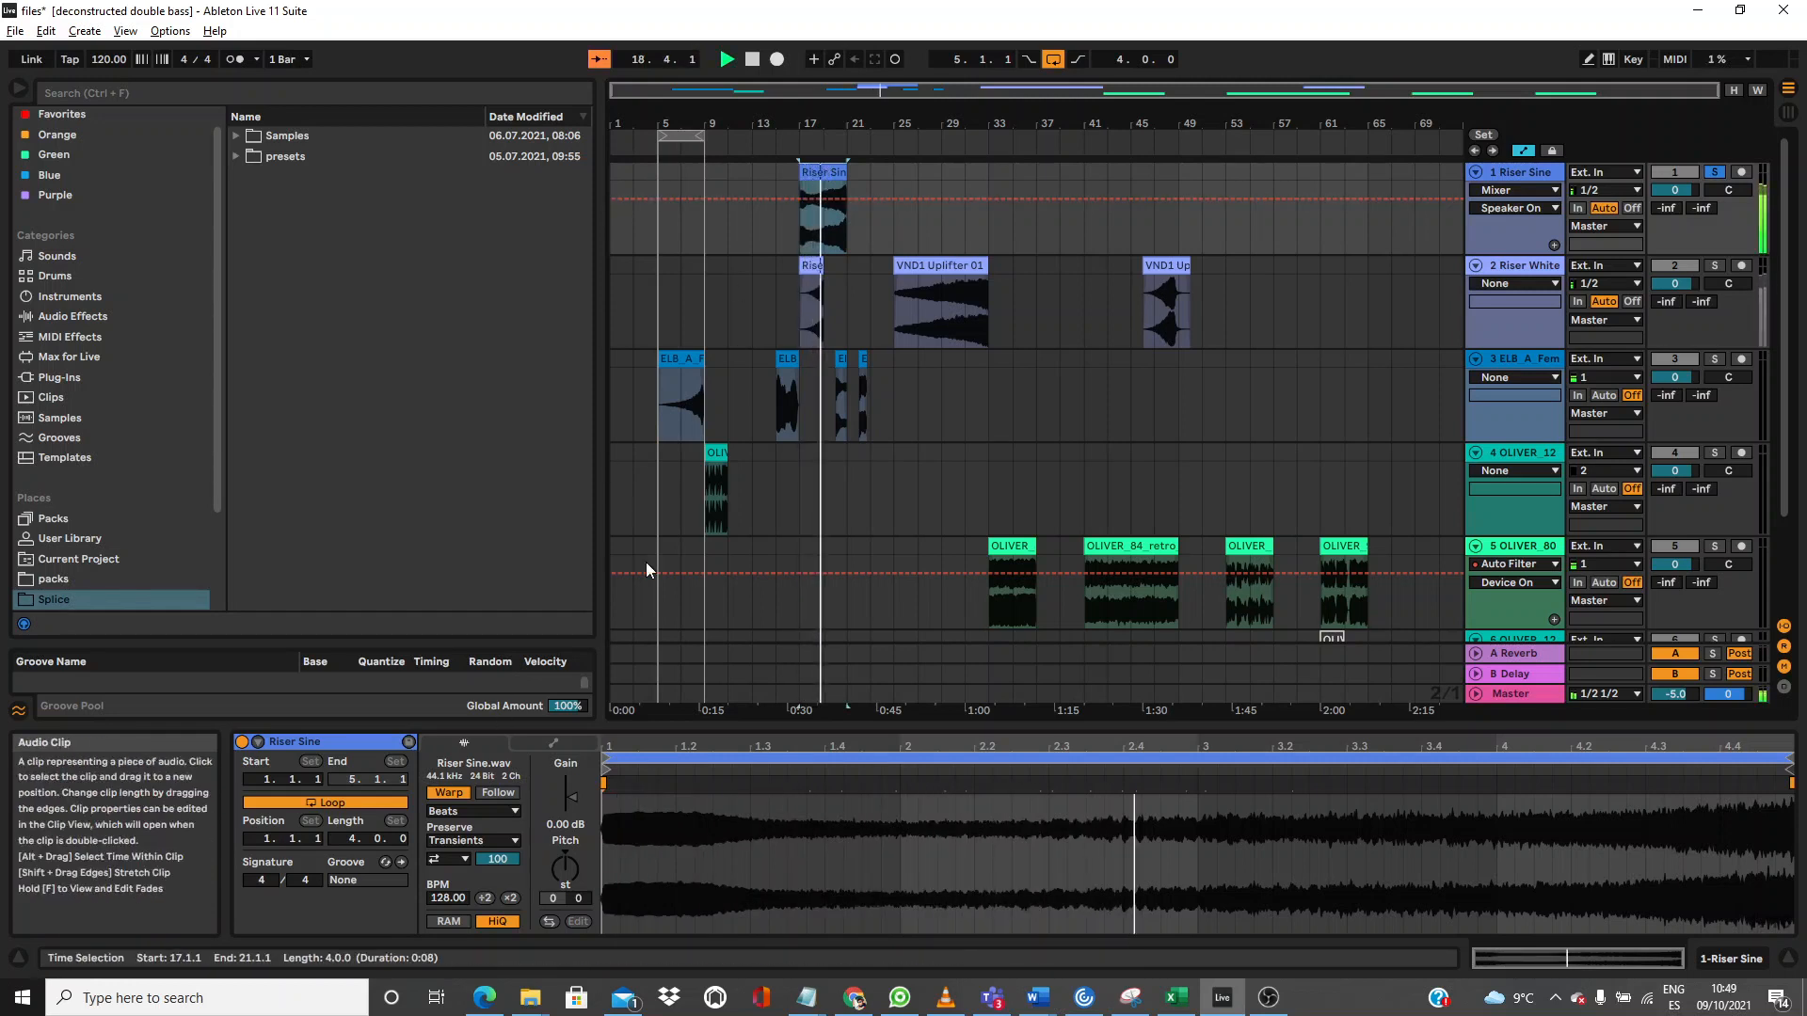
Step: Give the Riser Sine clip Preserve 1/32, transient looping Off, and loop bars 17–21
{"action": "left_click", "coordinate": [482, 838]}
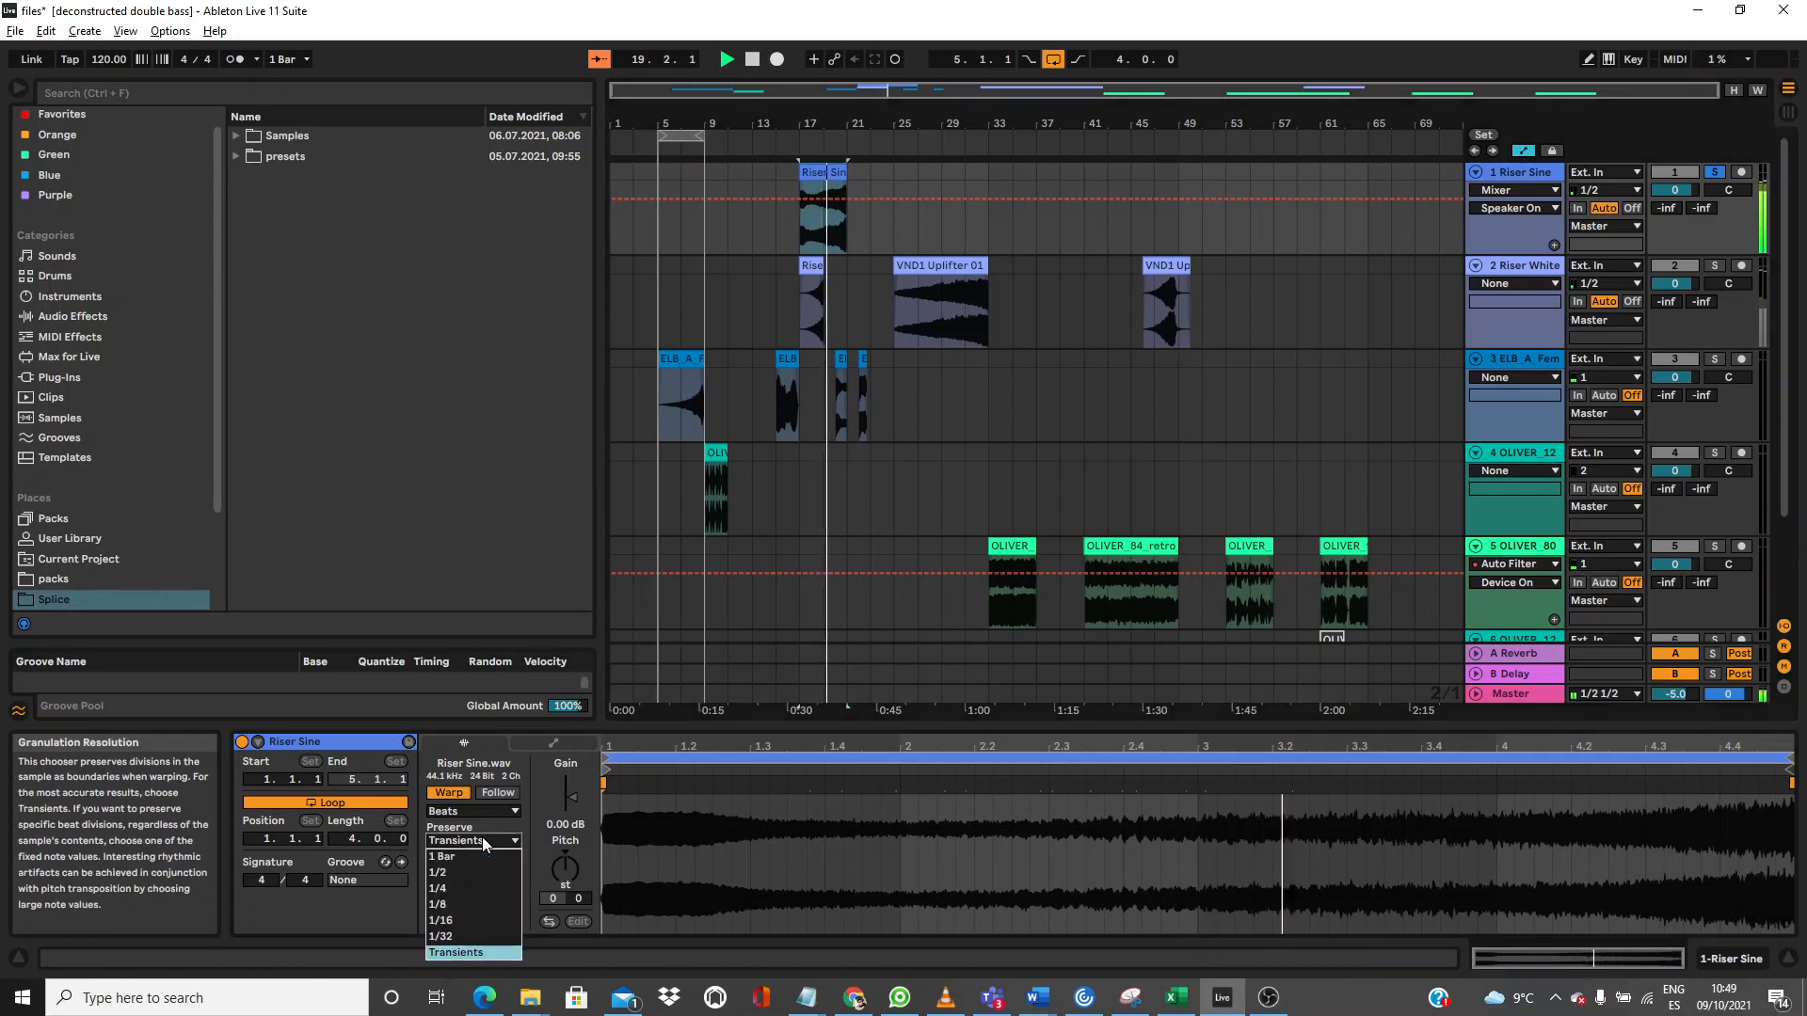
{"action": "left_click", "coordinate": [463, 936]}
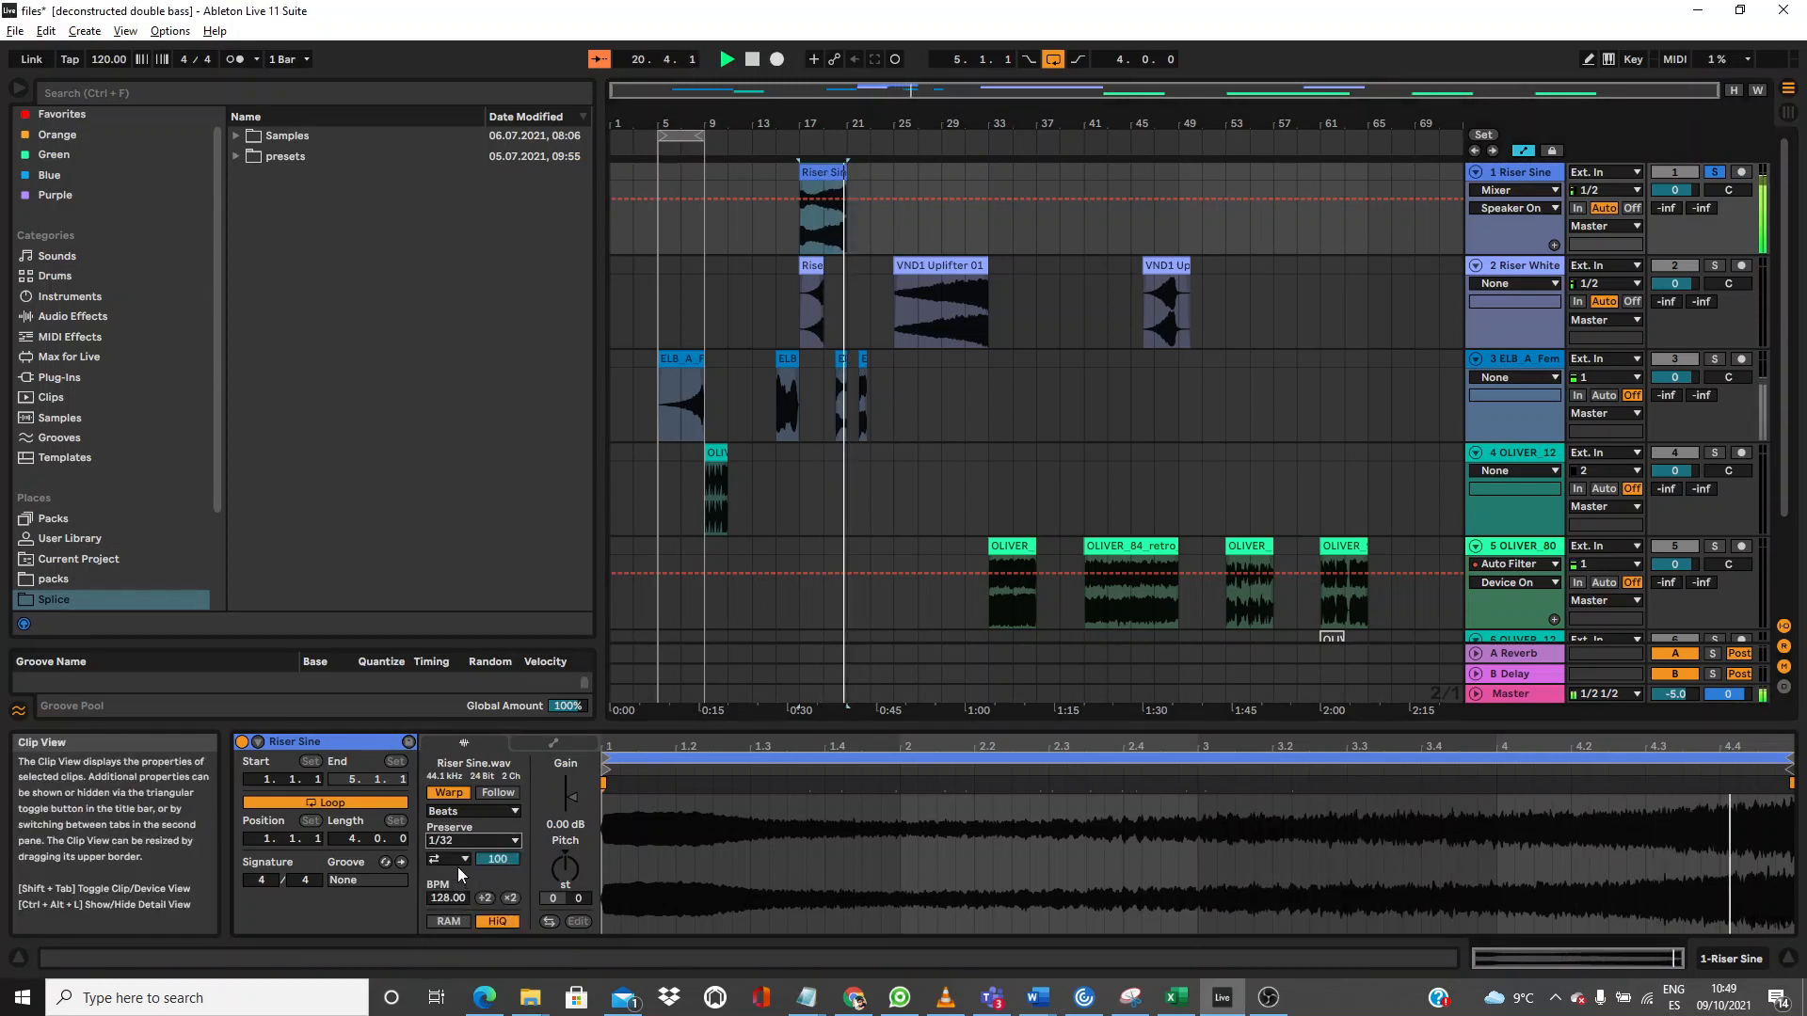
{"action": "left_click", "coordinate": [453, 861]}
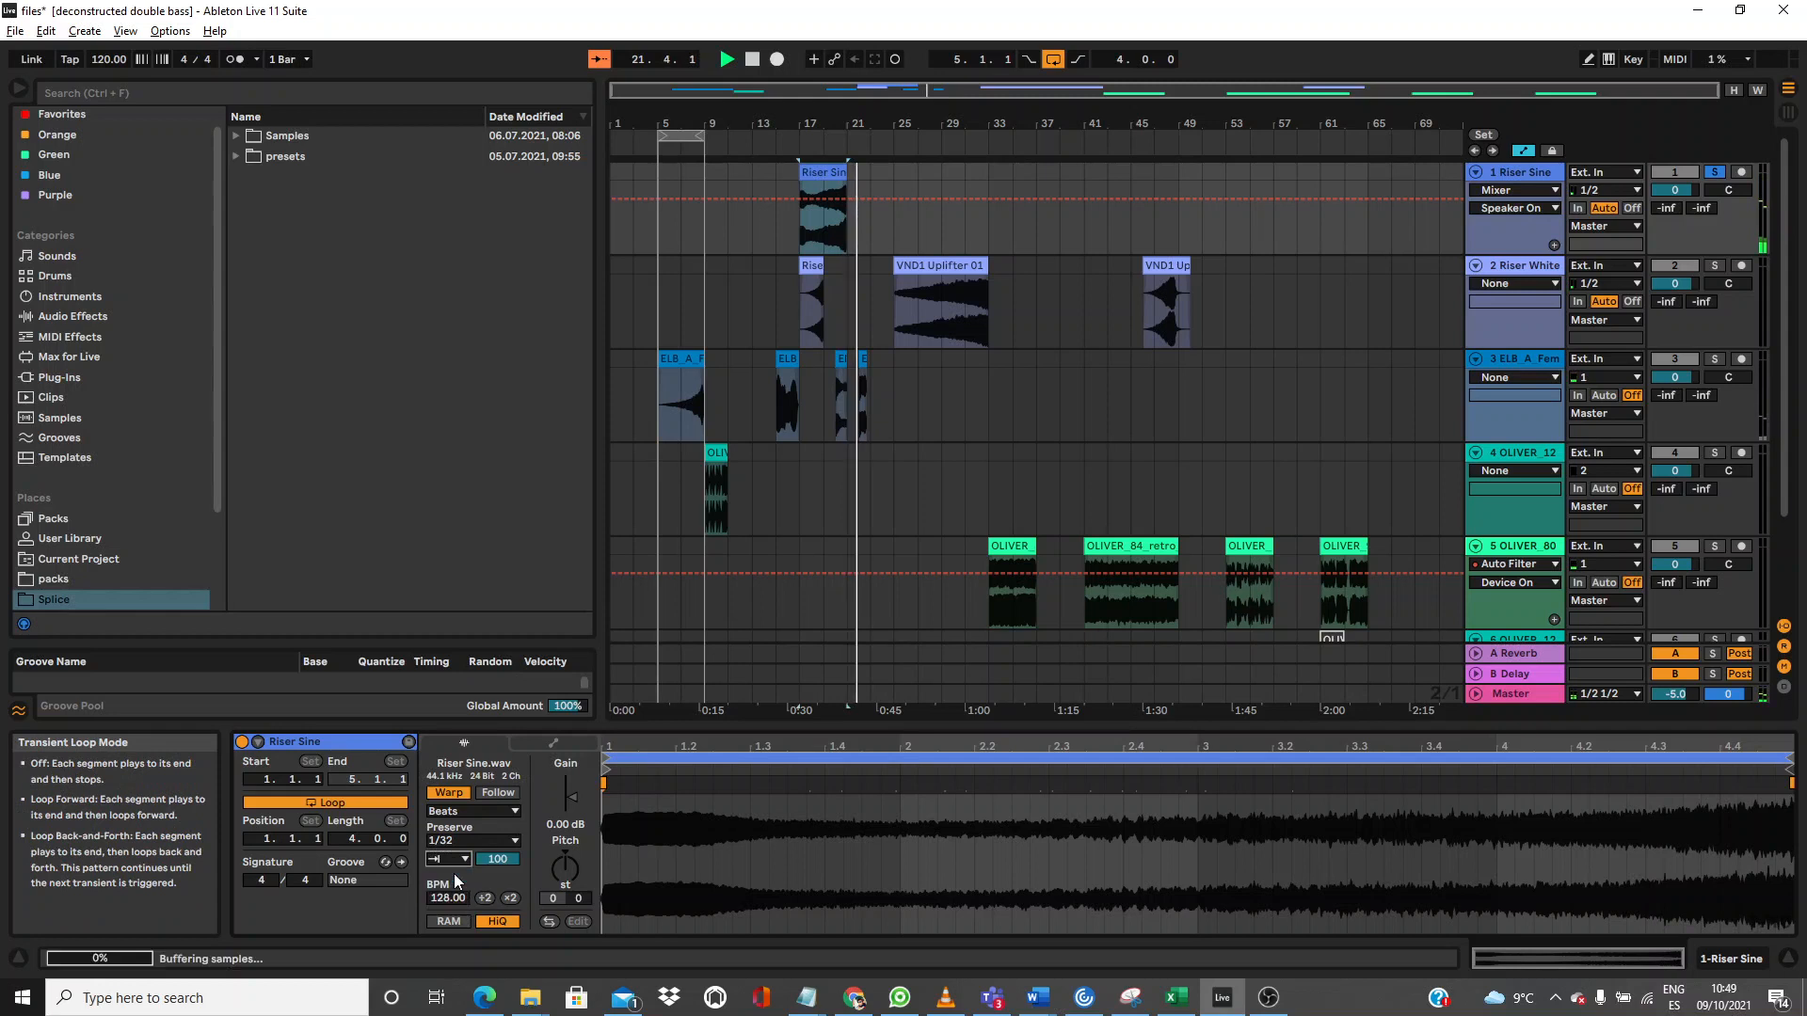
{"action": "left_click", "coordinate": [454, 873]}
{"action": "key", "text": "ctrl+l"}
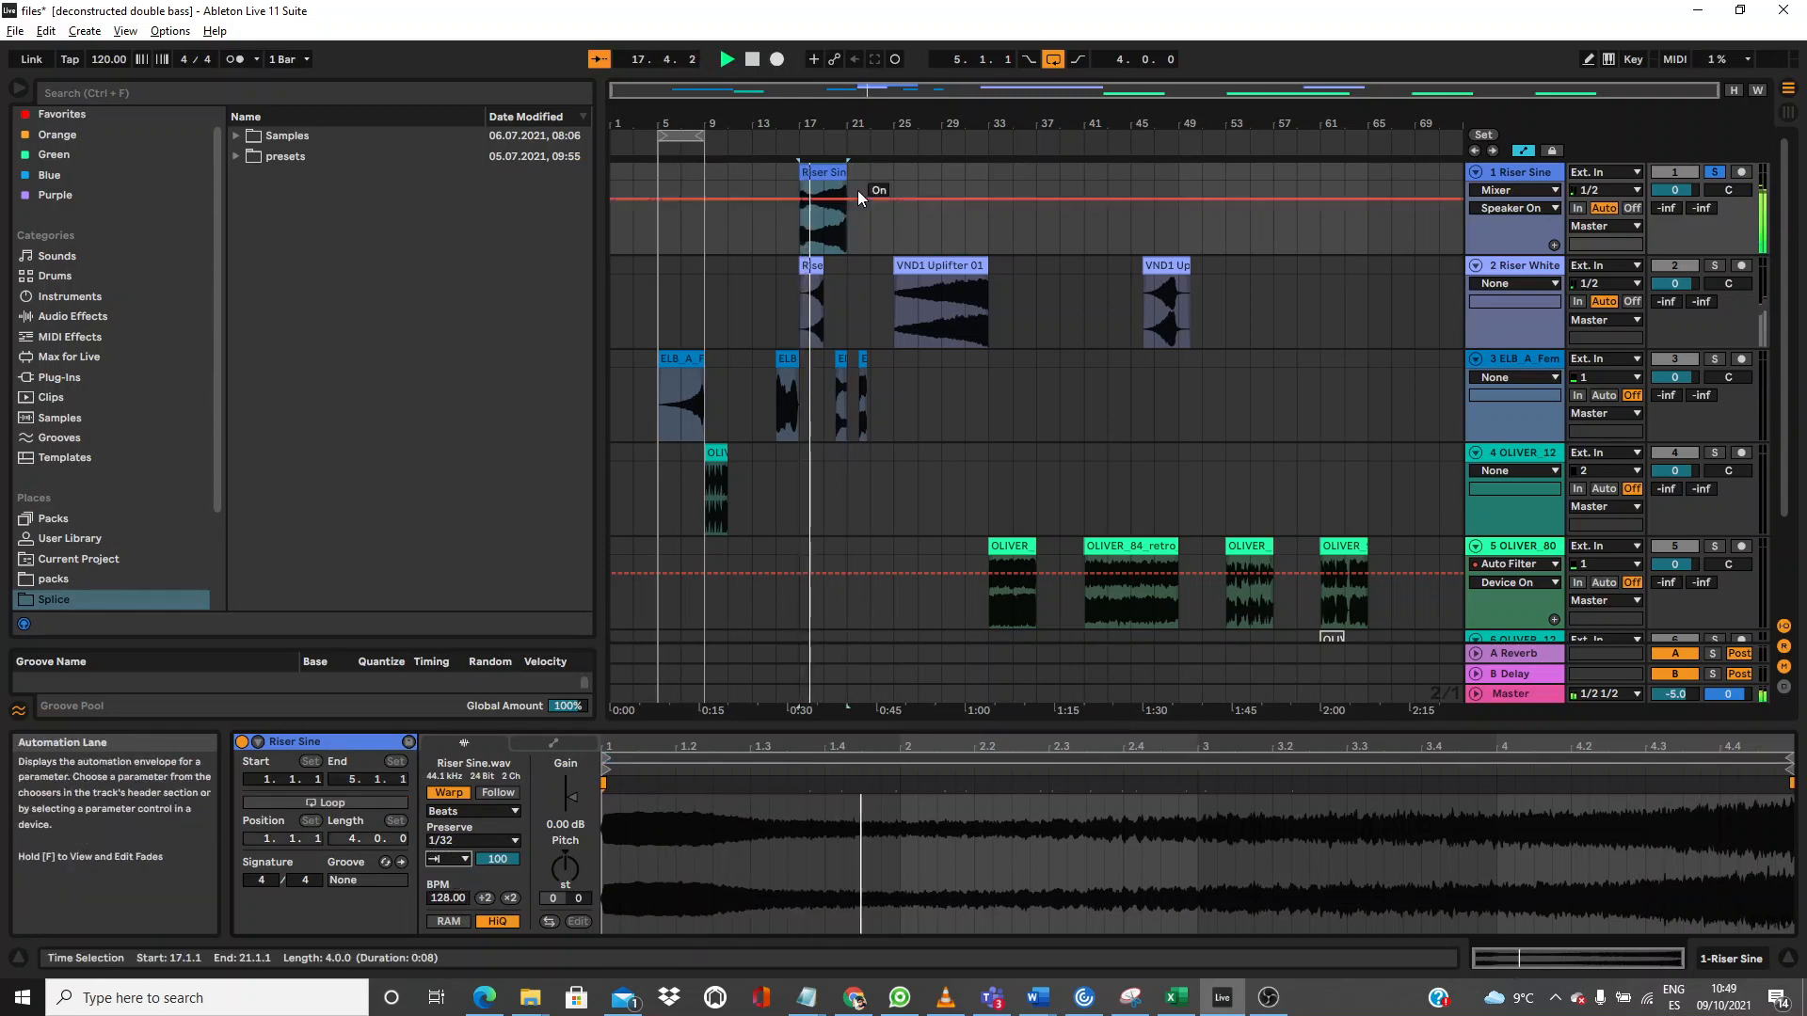
{"action": "key", "text": "ctrl+l"}
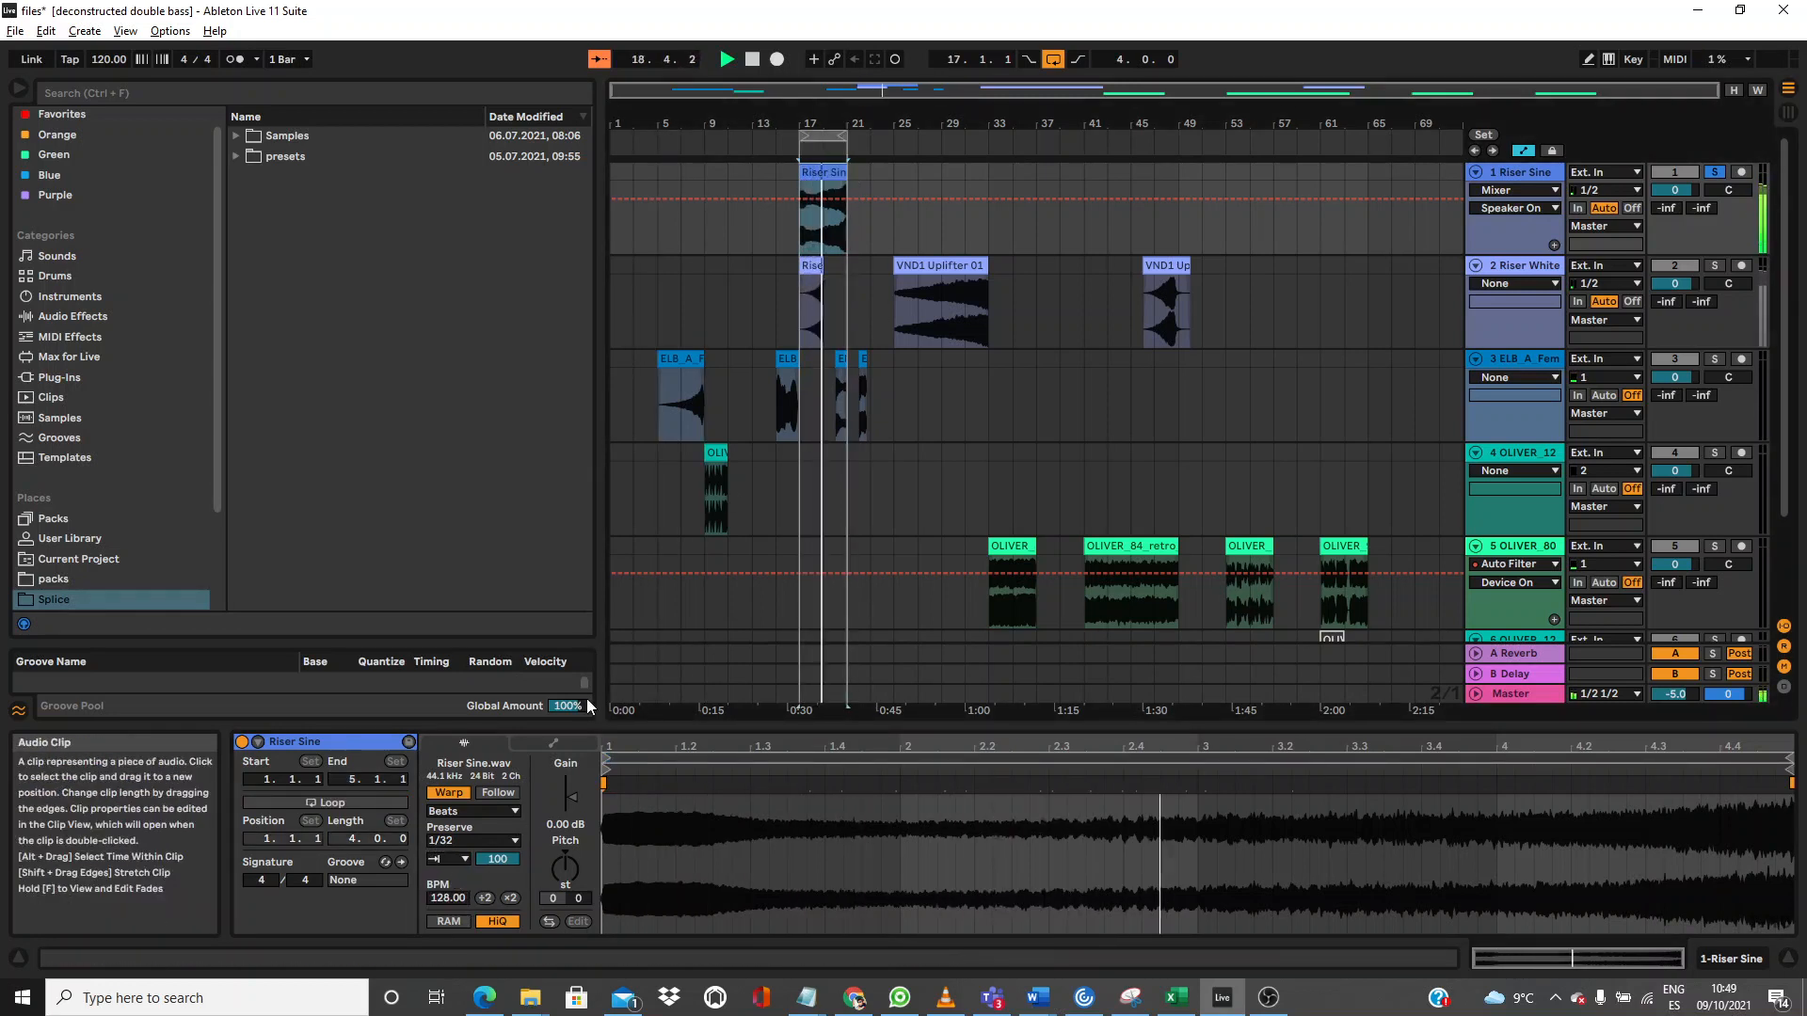
Step: Try Loop Forward transient looping, switch it back Off, and readjust the Transient Envelope
{"action": "left_click_drag", "start_coordinate": [497, 859], "coordinate": [497, 877]}
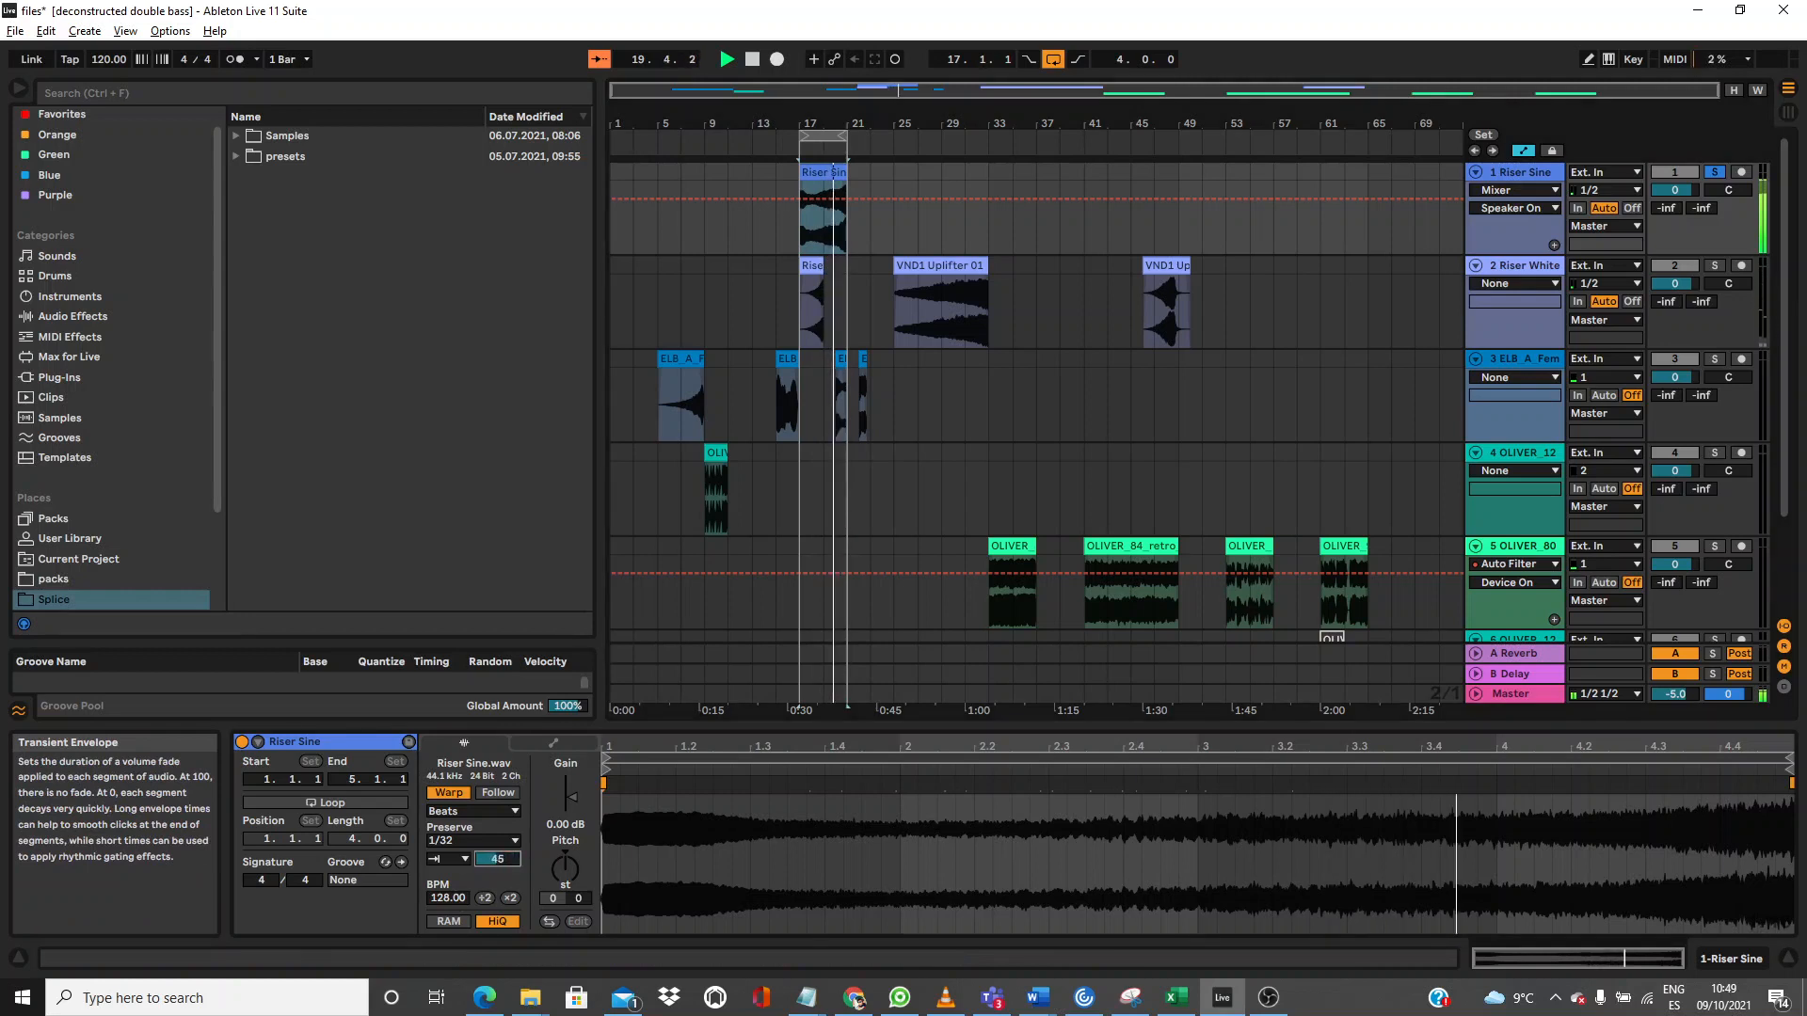
{"action": "left_click", "coordinate": [457, 860]}
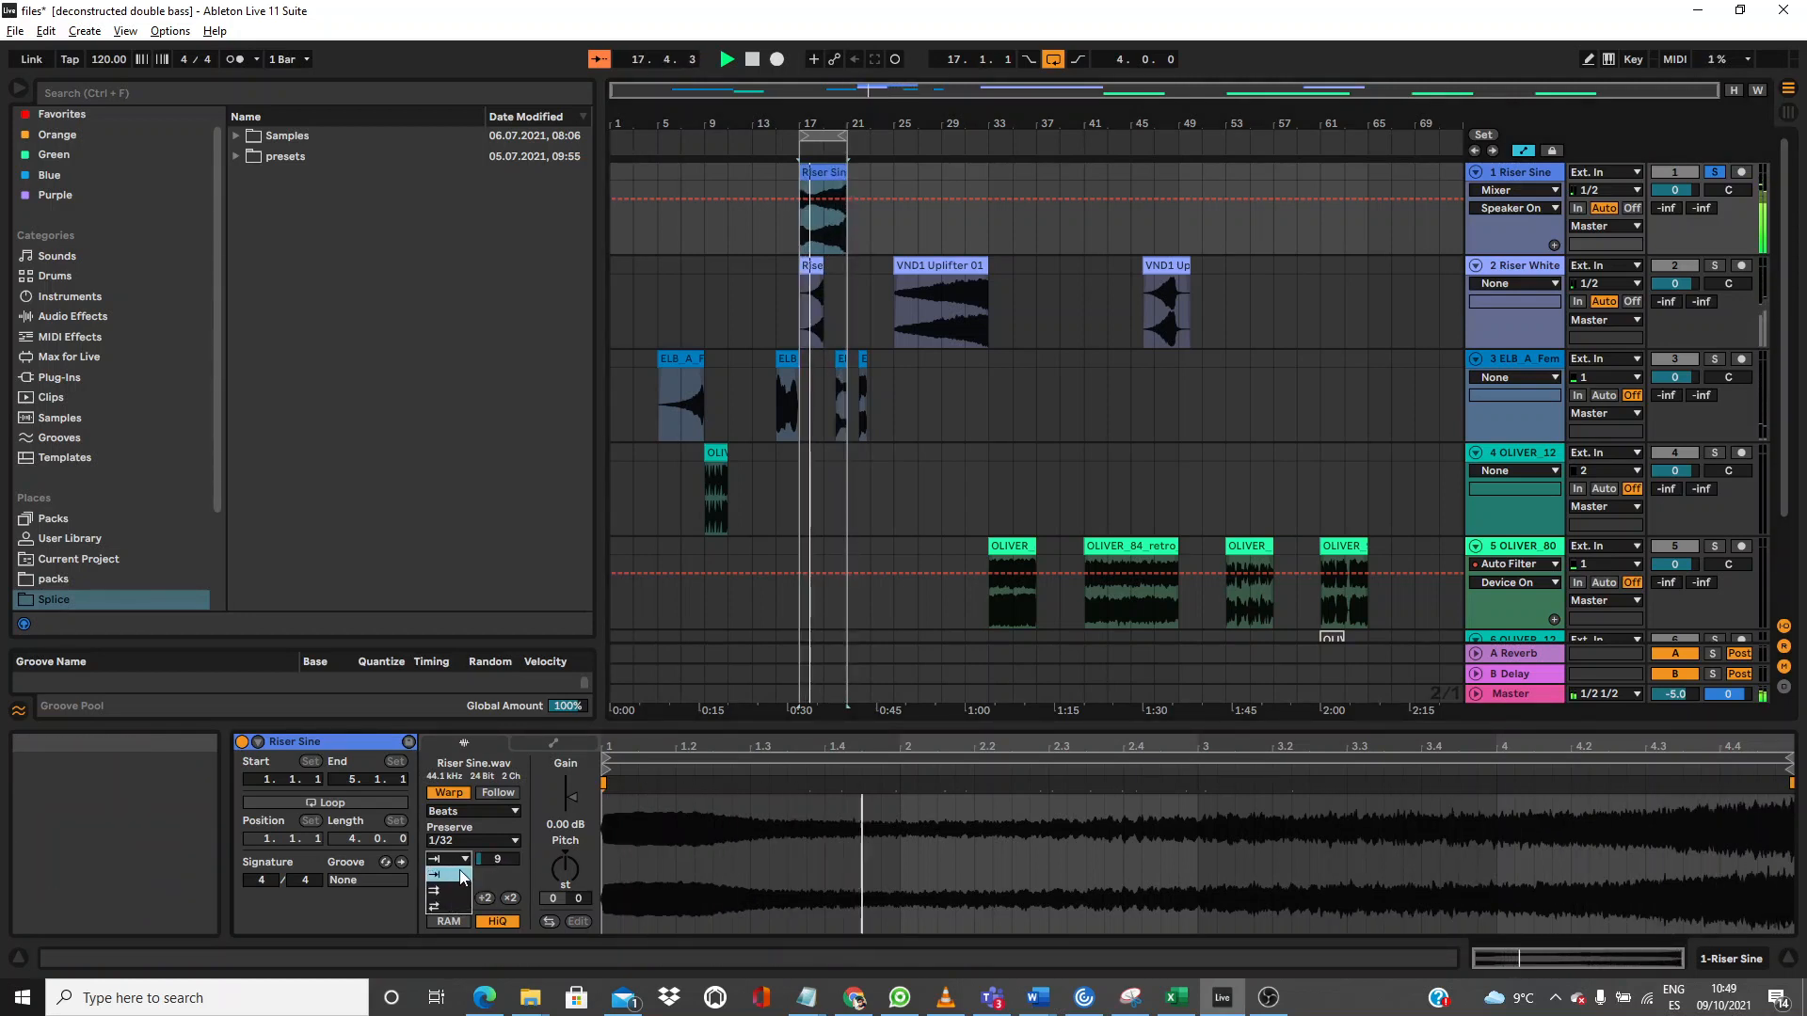
{"action": "left_click", "coordinate": [459, 890]}
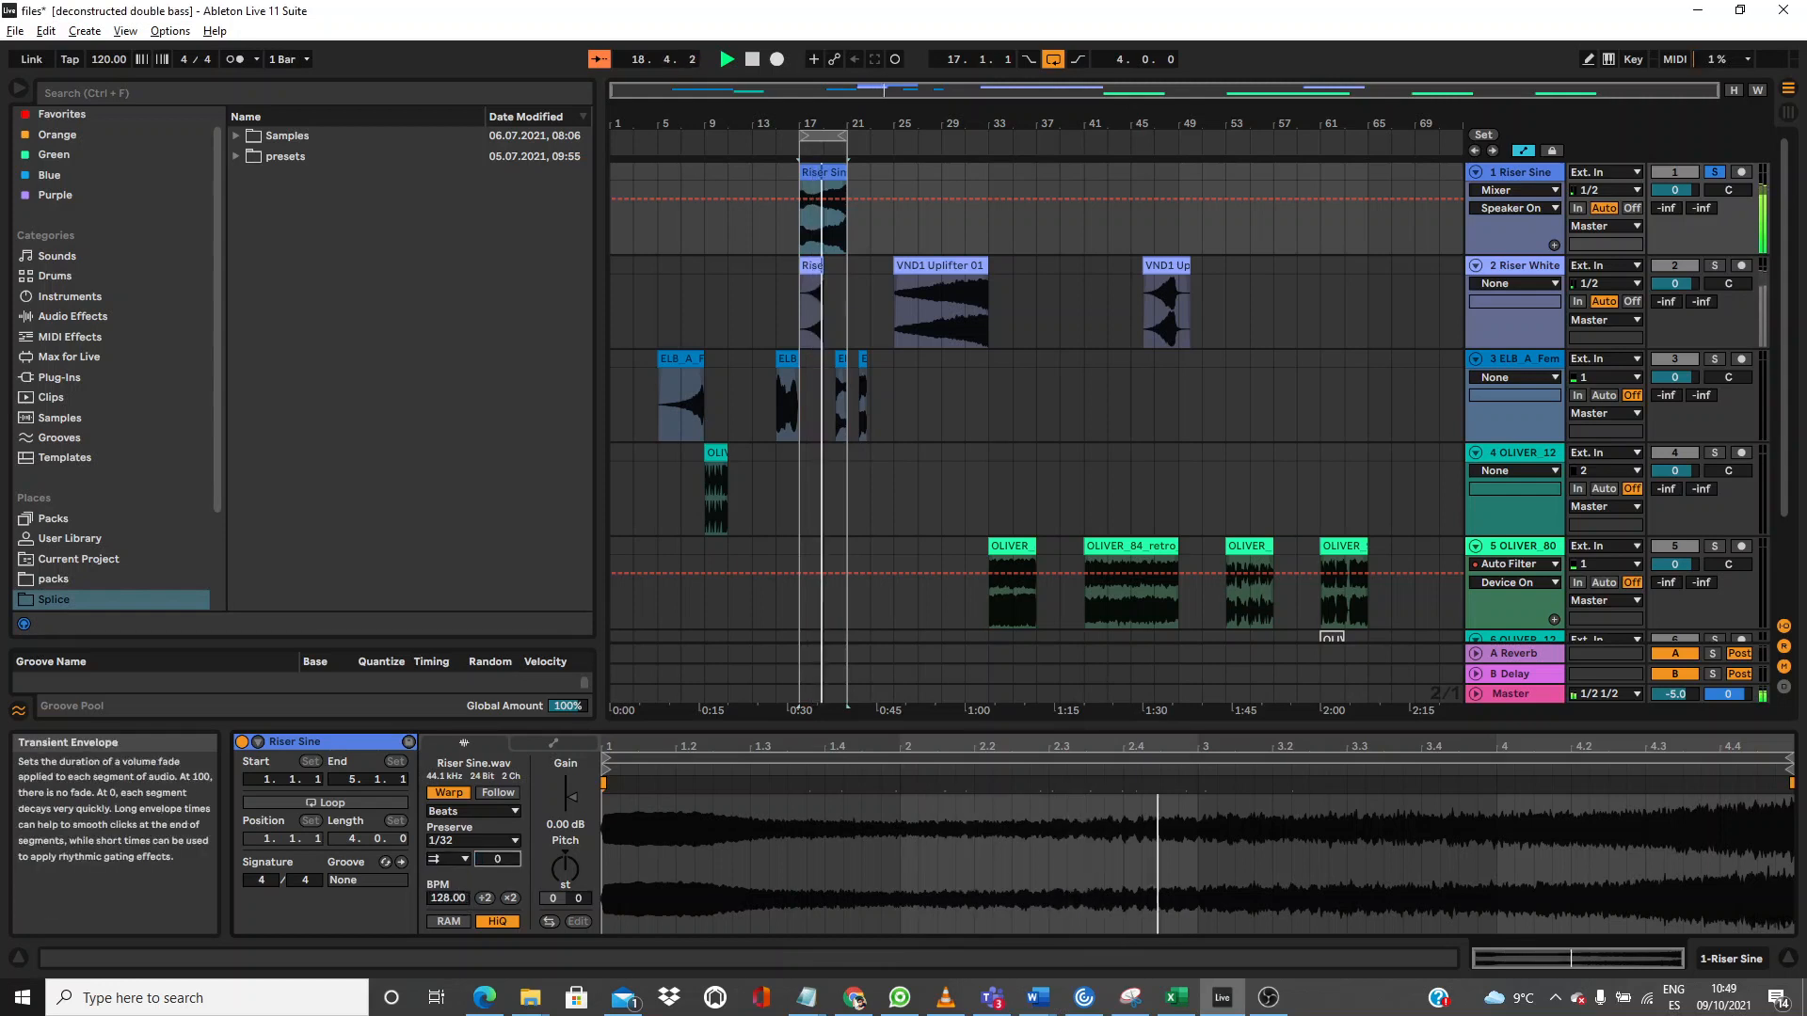
{"action": "left_click", "coordinate": [456, 859]}
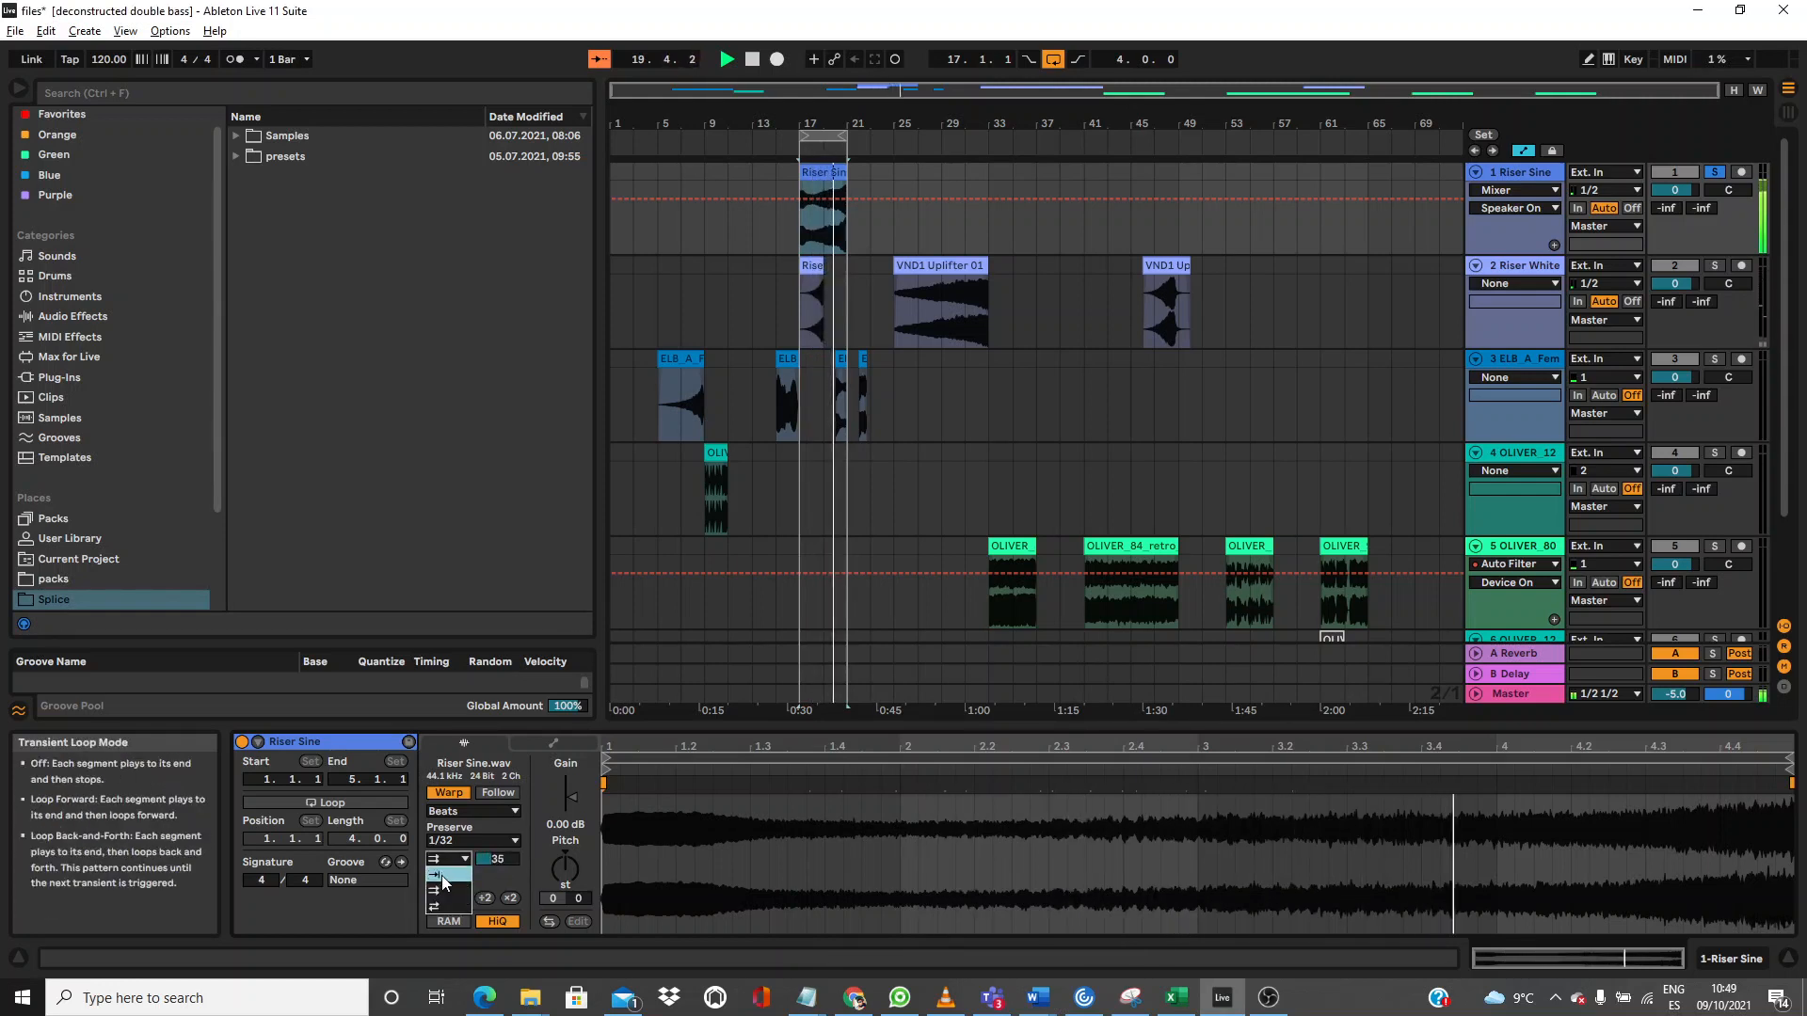
{"action": "left_click", "coordinate": [443, 877]}
{"action": "left_click_drag", "start_coordinate": [497, 859], "coordinate": [495, 828]}
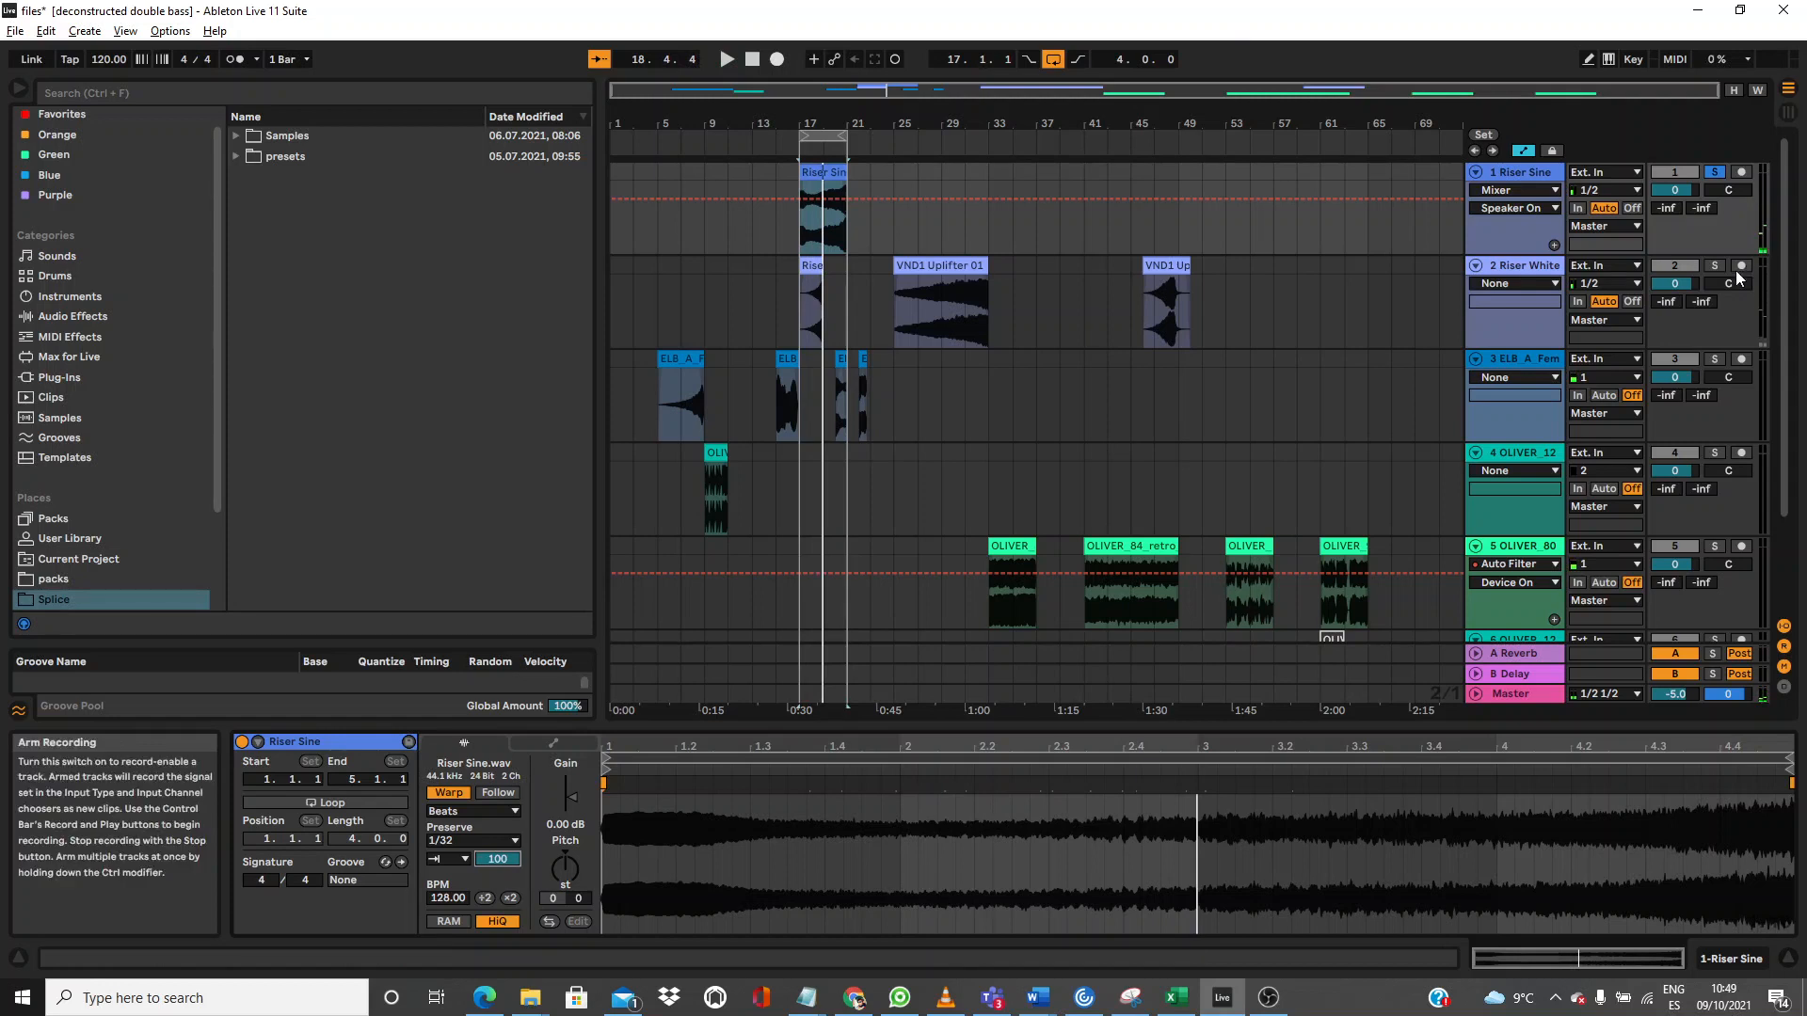
Step: Select the ELB_C#_OhAhAdlib vocal clip, start playback and solo track 3
{"action": "left_click", "coordinate": [809, 264]}
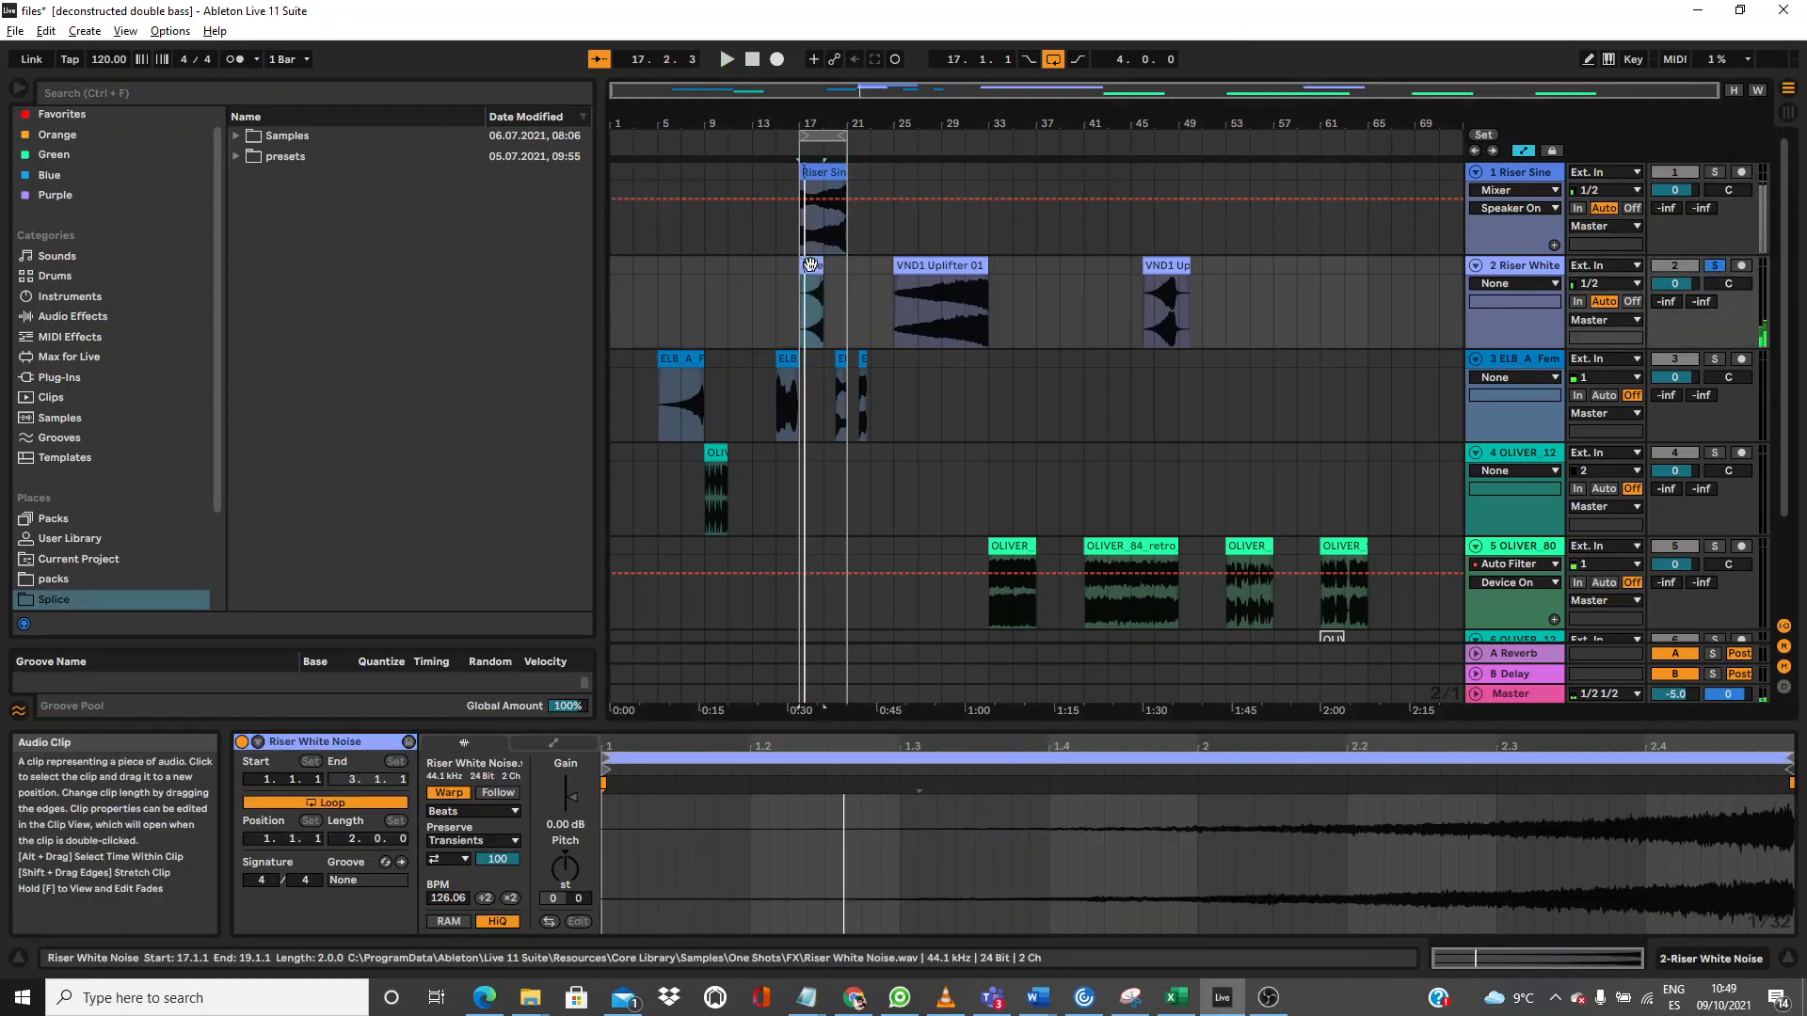
{"action": "left_click", "coordinate": [781, 395]}
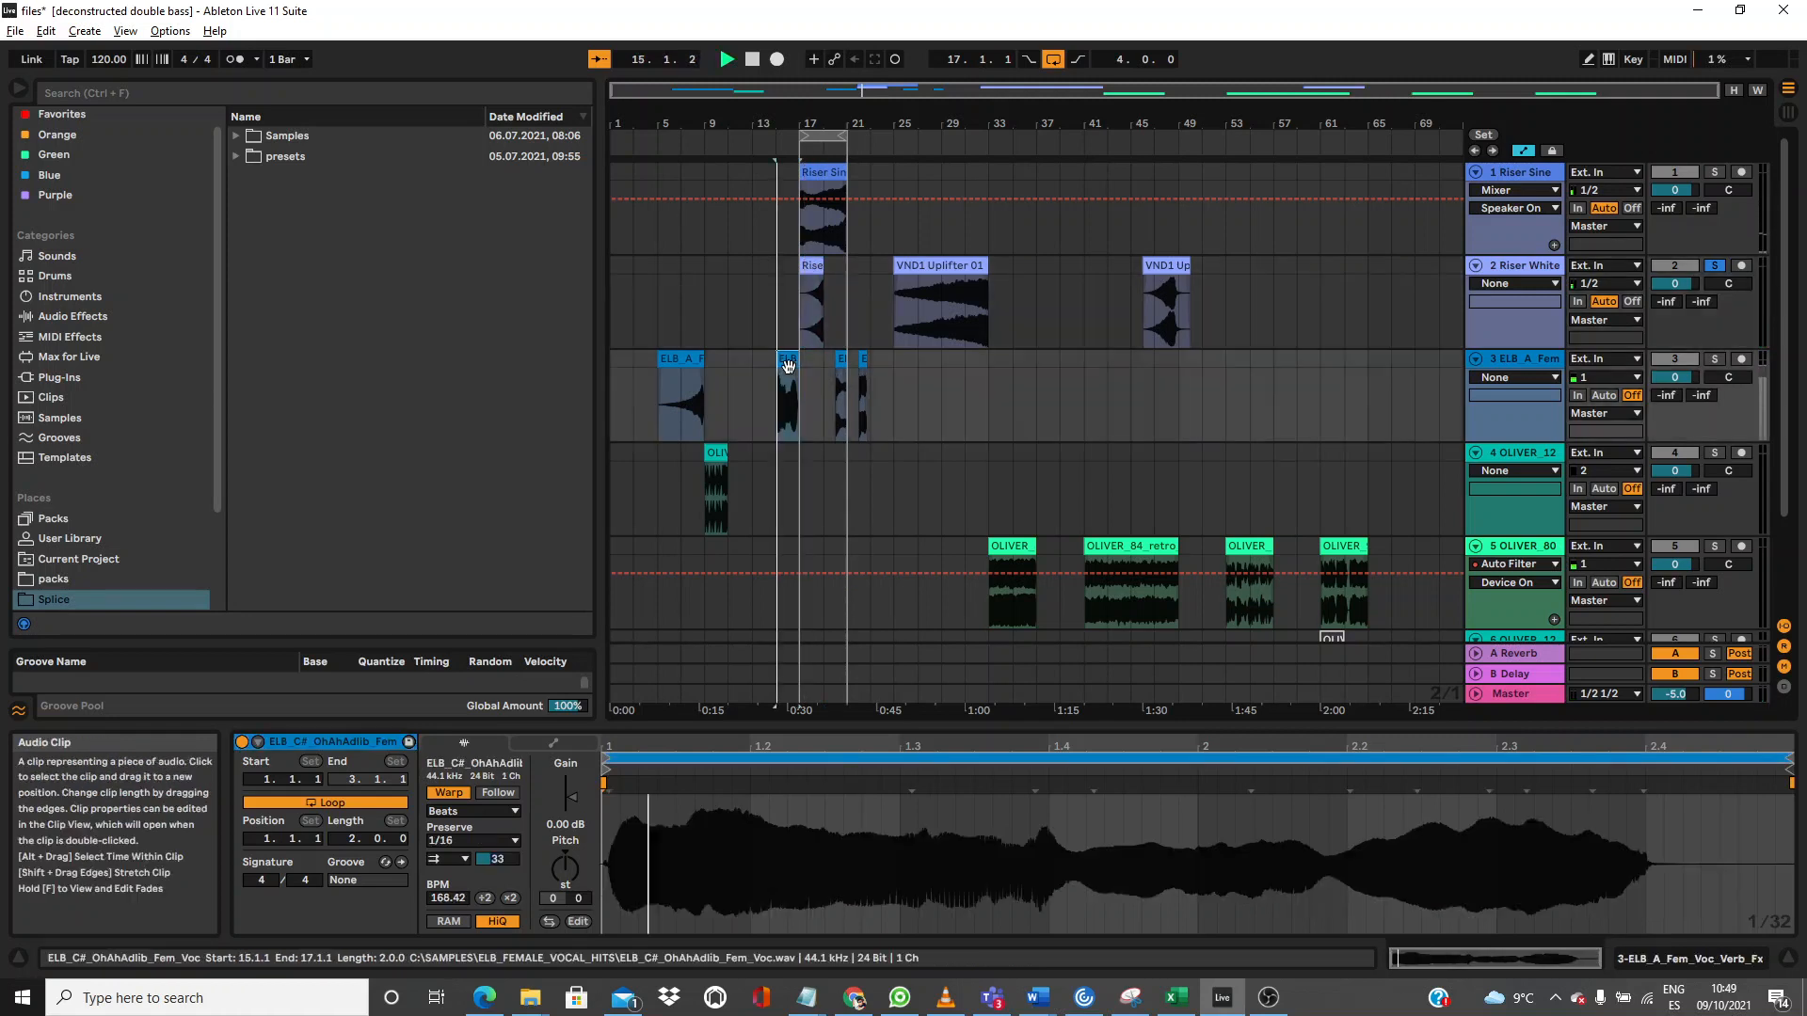
{"action": "key", "text": "space"}
{"action": "left_click", "coordinate": [1714, 360]}
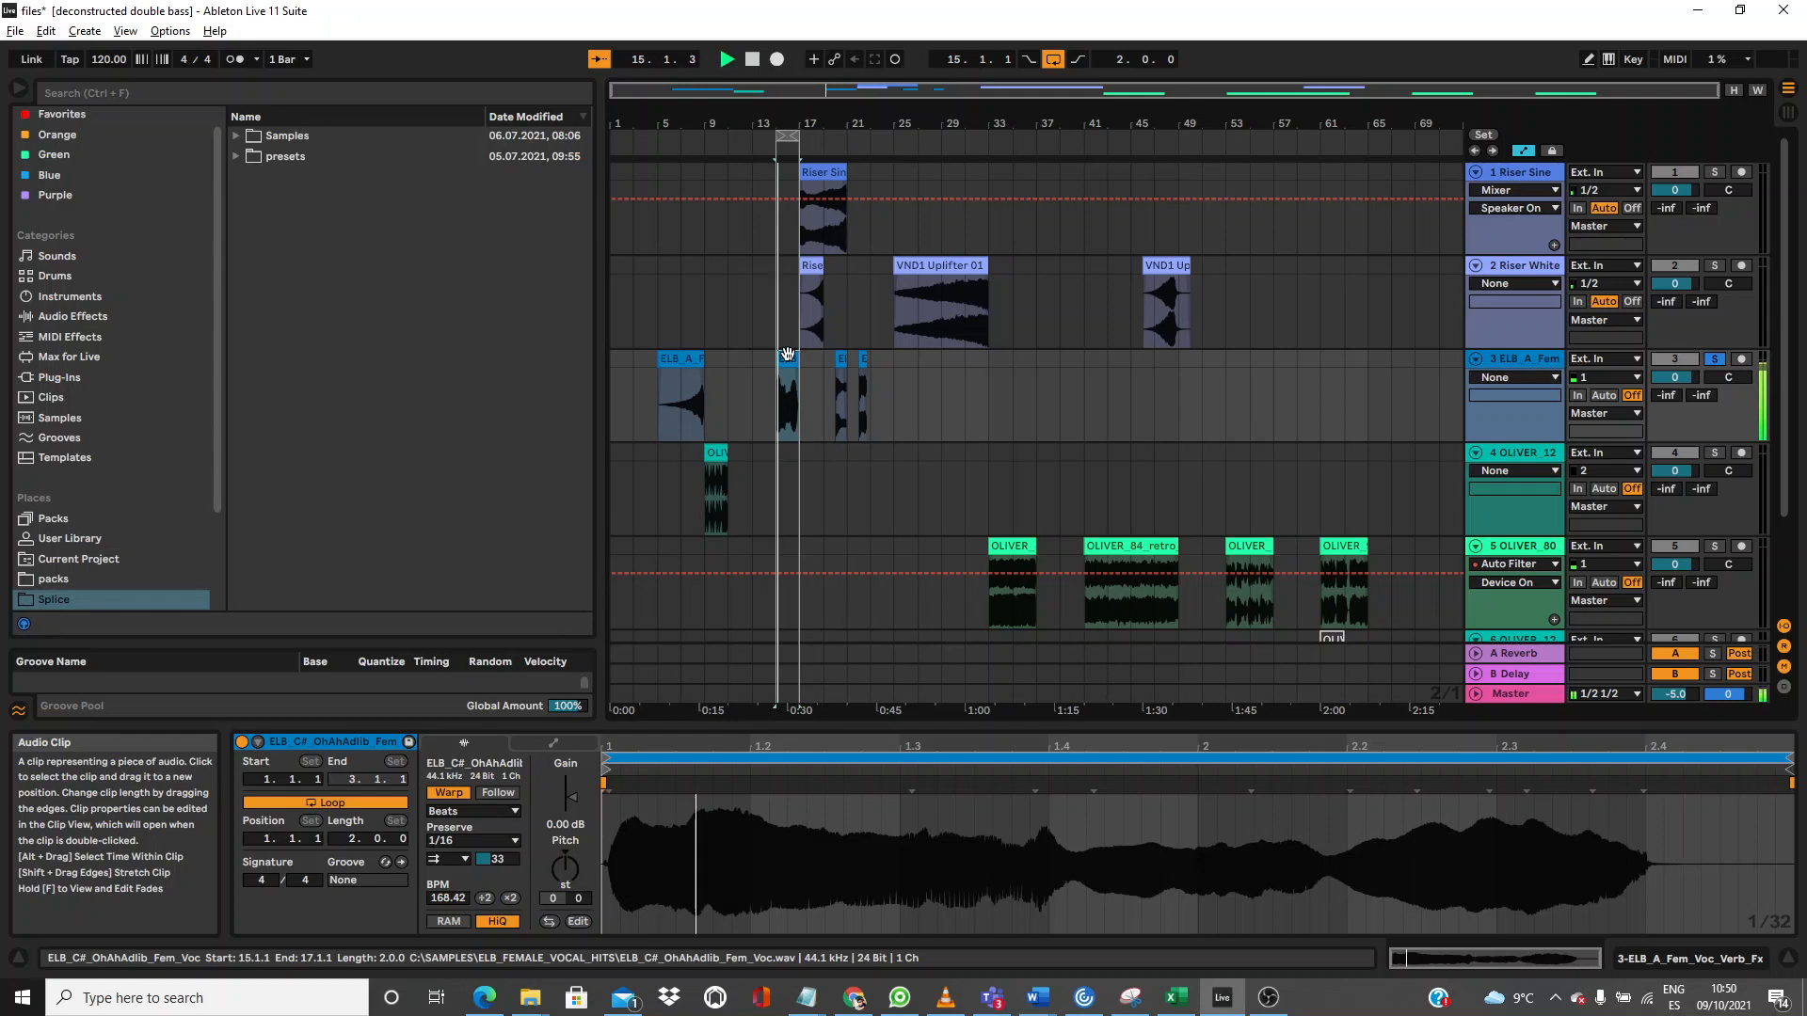
Step: After trying Complex Pro, set the vocal clip to Beats with Preserve 1/8 and transient looping Off
{"action": "left_click", "coordinate": [474, 811]}
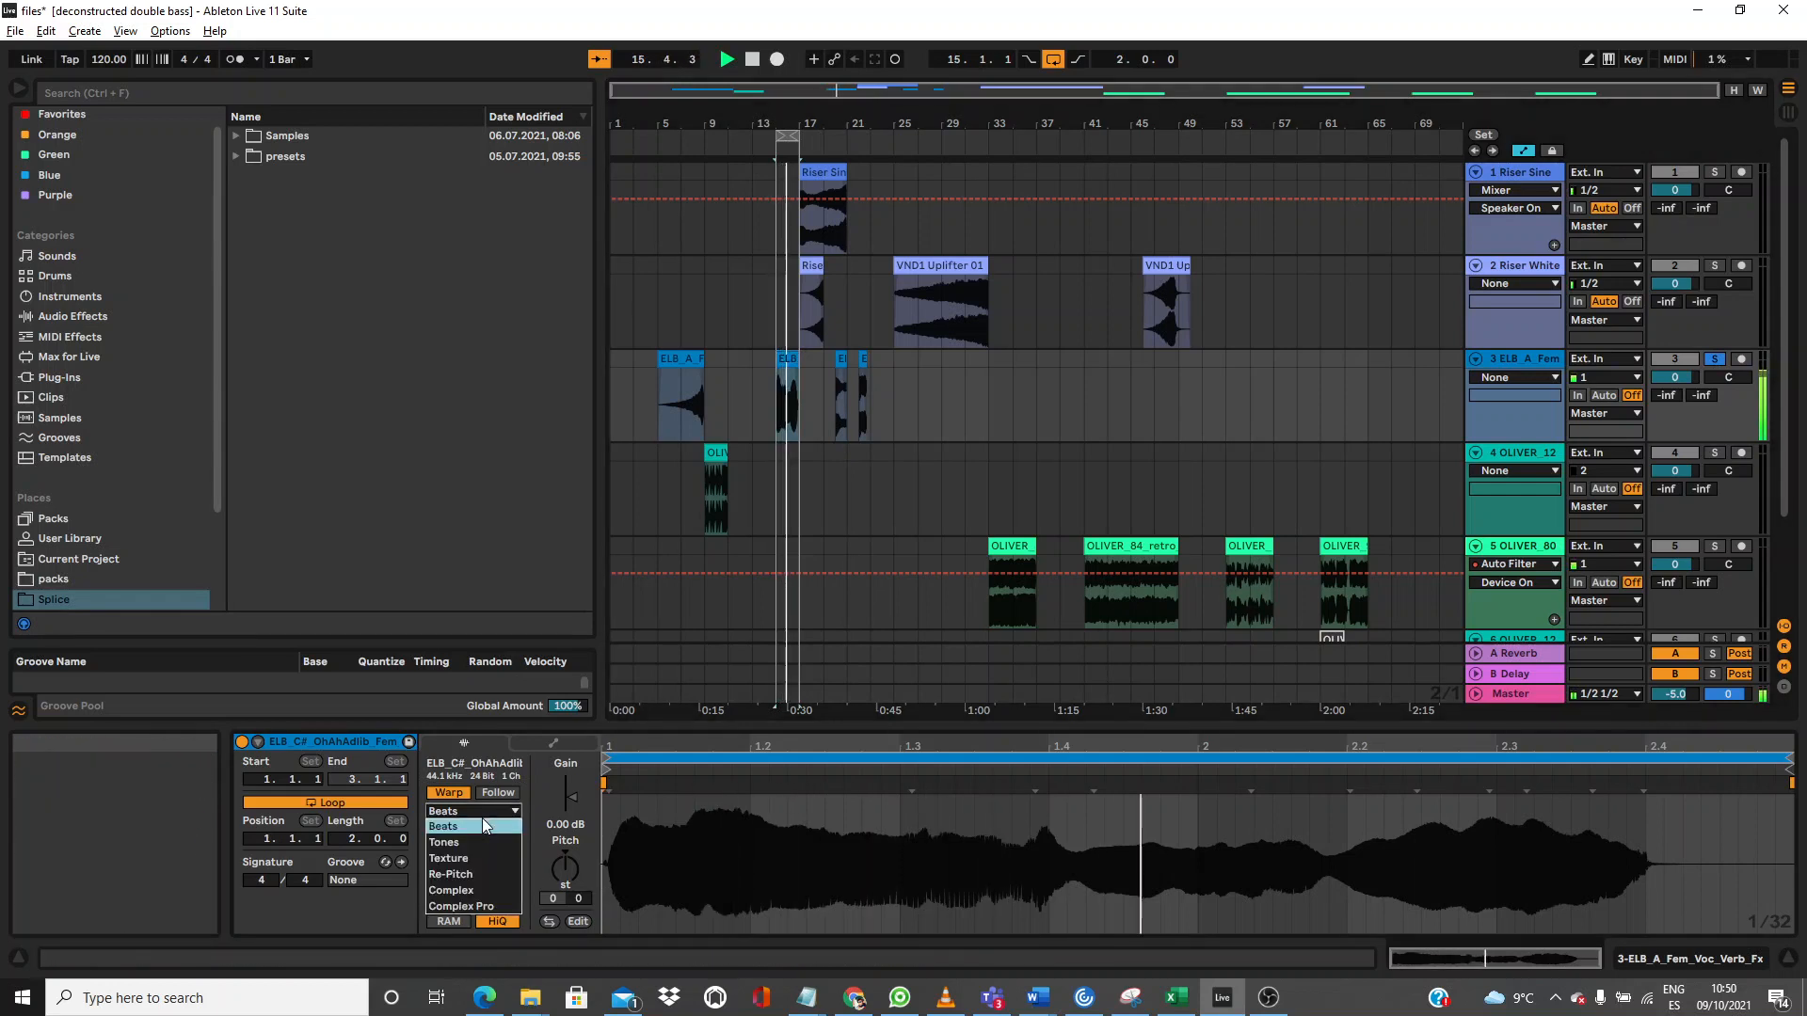
{"action": "left_click", "coordinate": [482, 905]}
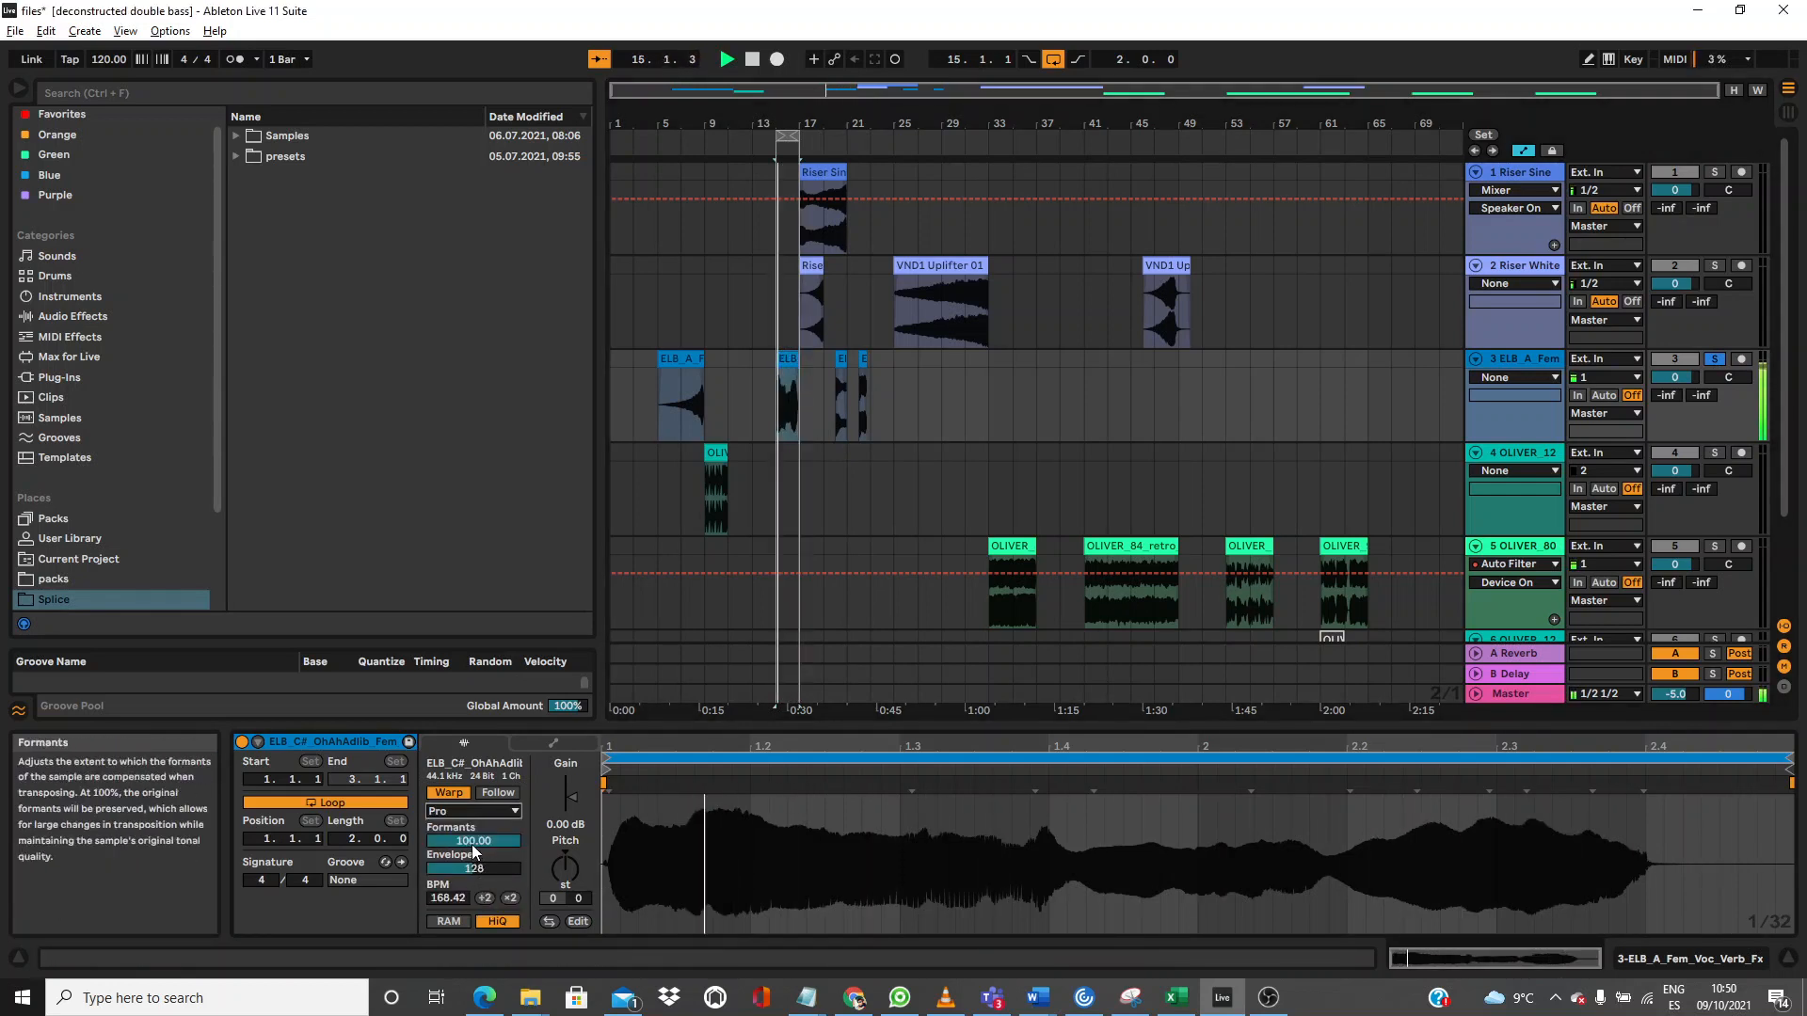
{"action": "left_click", "coordinate": [472, 812]}
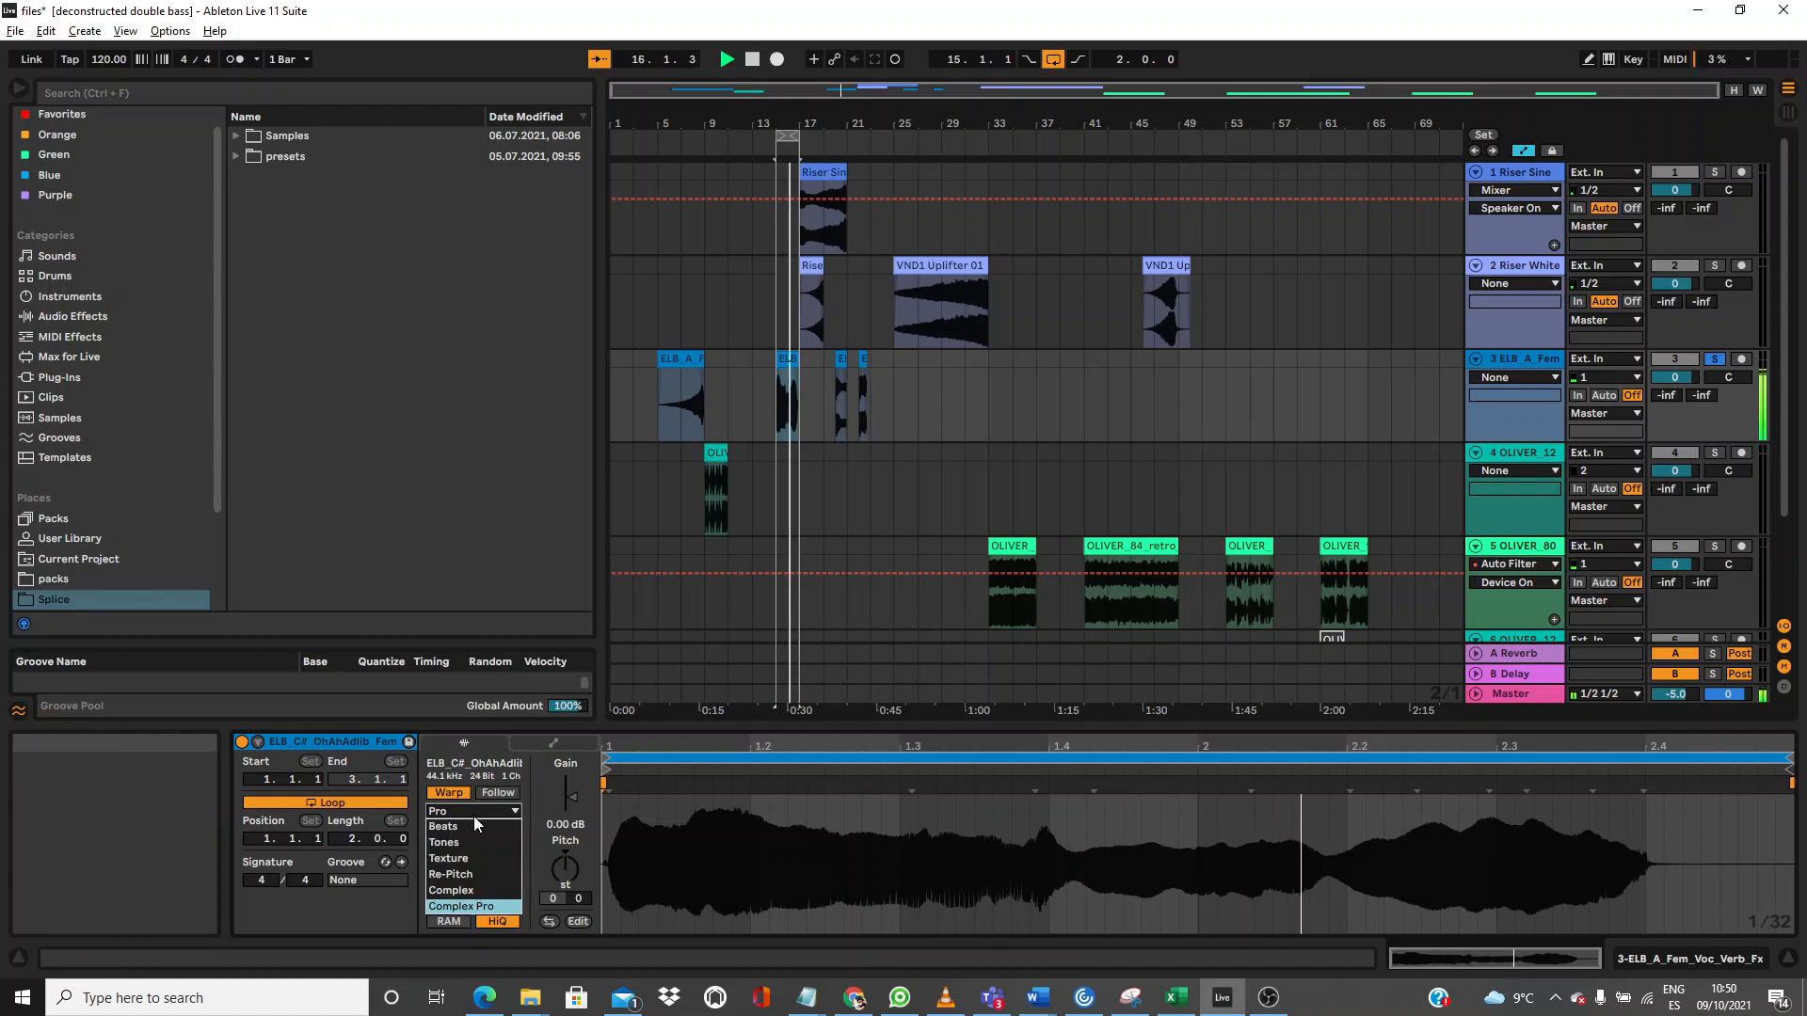
{"action": "left_click", "coordinate": [473, 825]}
{"action": "left_click", "coordinate": [473, 840]}
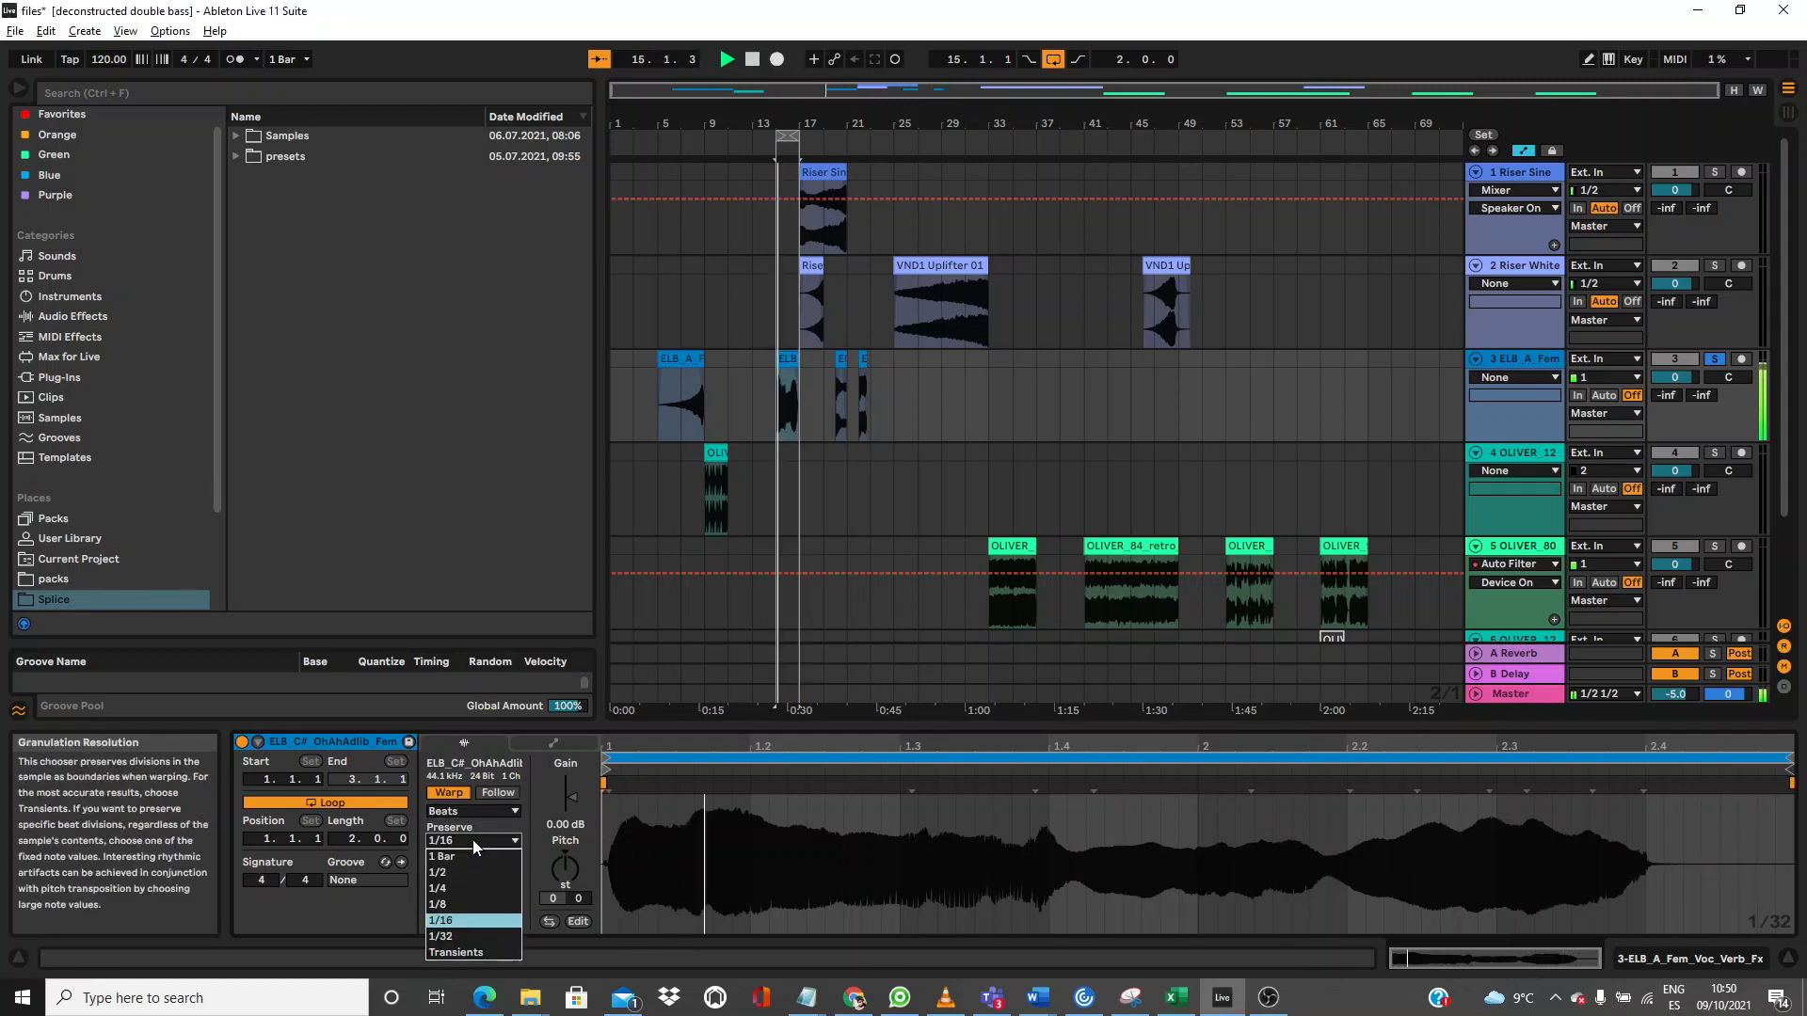
{"action": "left_click", "coordinate": [463, 905]}
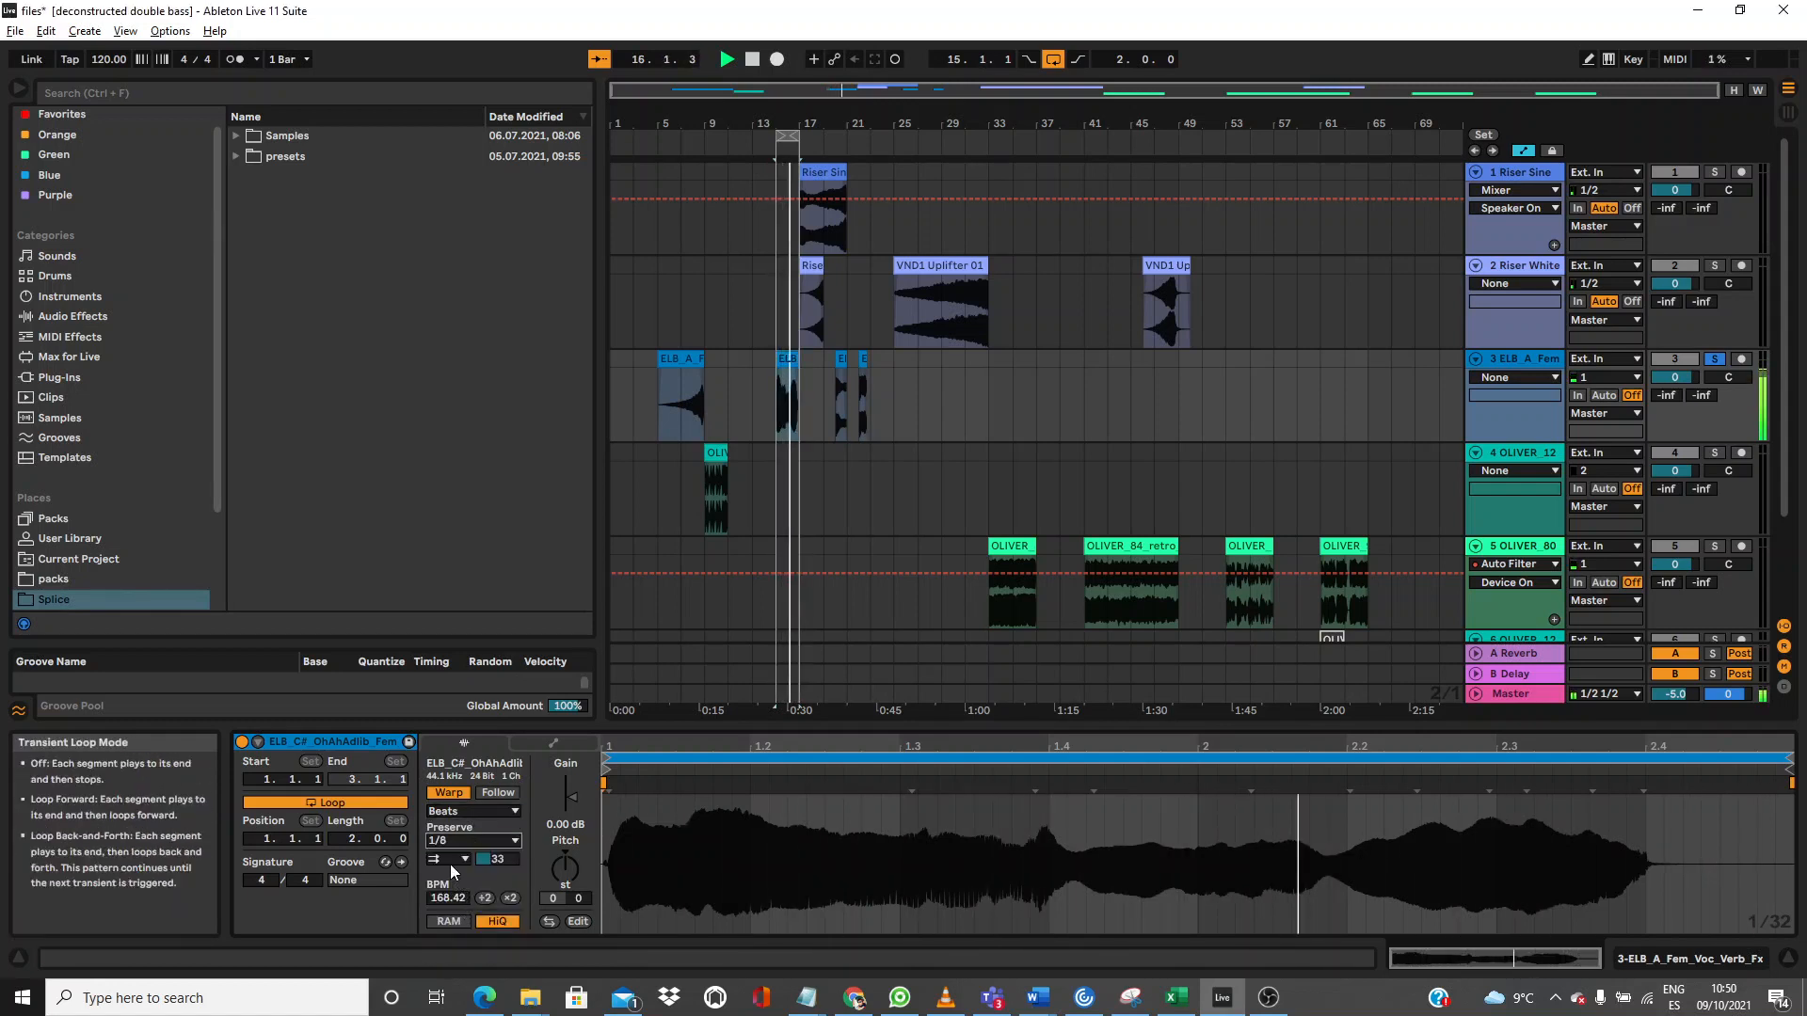
{"action": "left_click", "coordinate": [441, 874]}
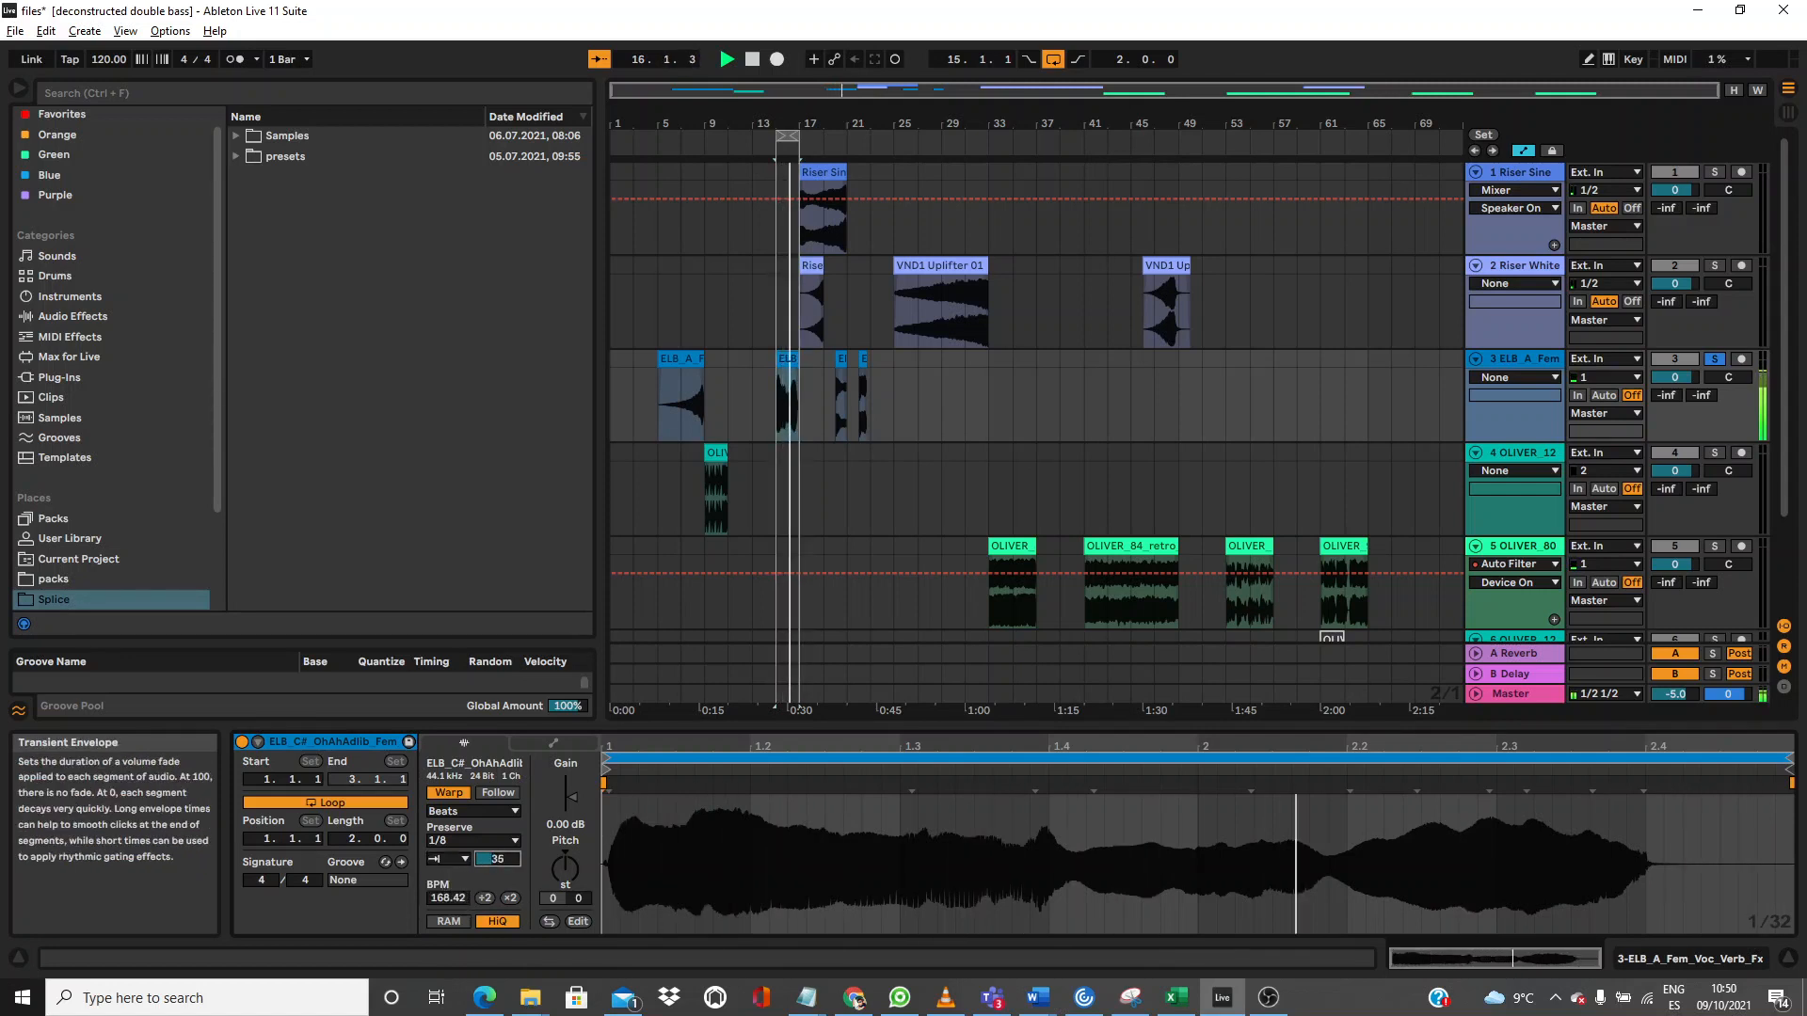
{"action": "left_click_drag", "start_coordinate": [789, 123], "coordinate": [955, 202]}
Step: Move the OLIVER_128 drum clip to bar 15 and unsolo track 3
{"action": "left_click_drag", "start_coordinate": [746, 453], "coordinate": [958, 457]}
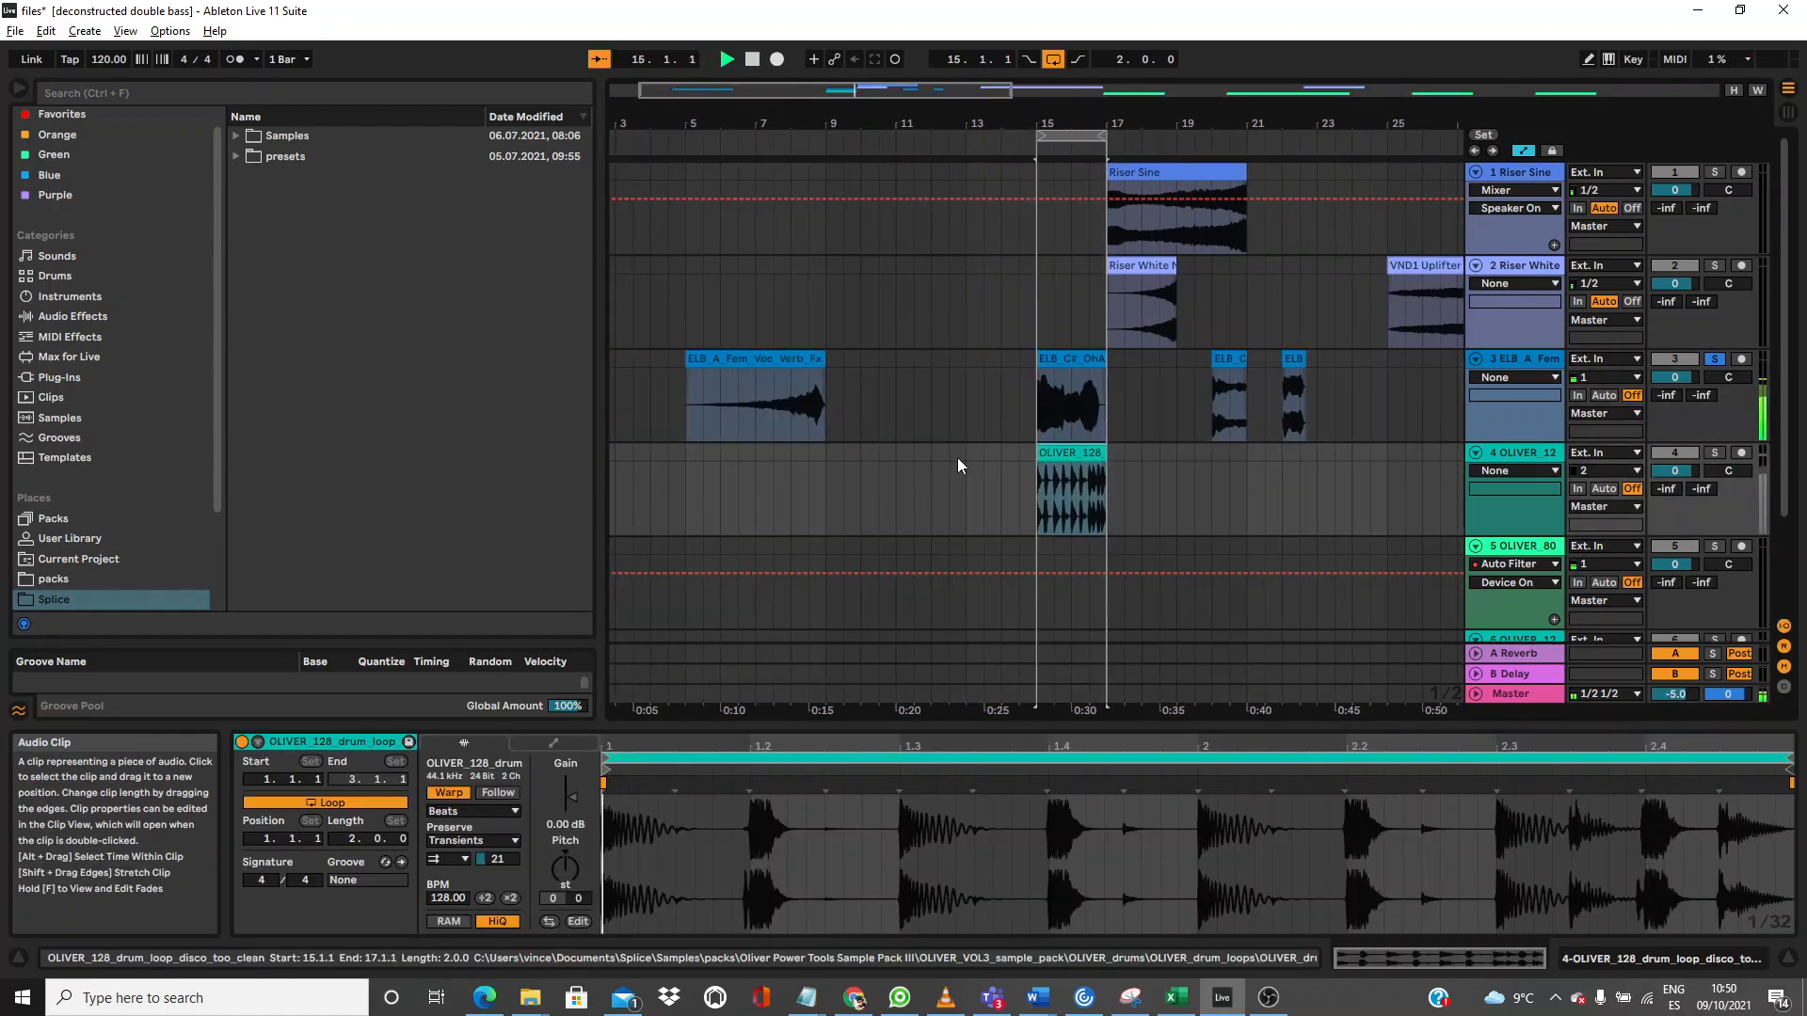
{"action": "left_click", "coordinate": [1722, 379]}
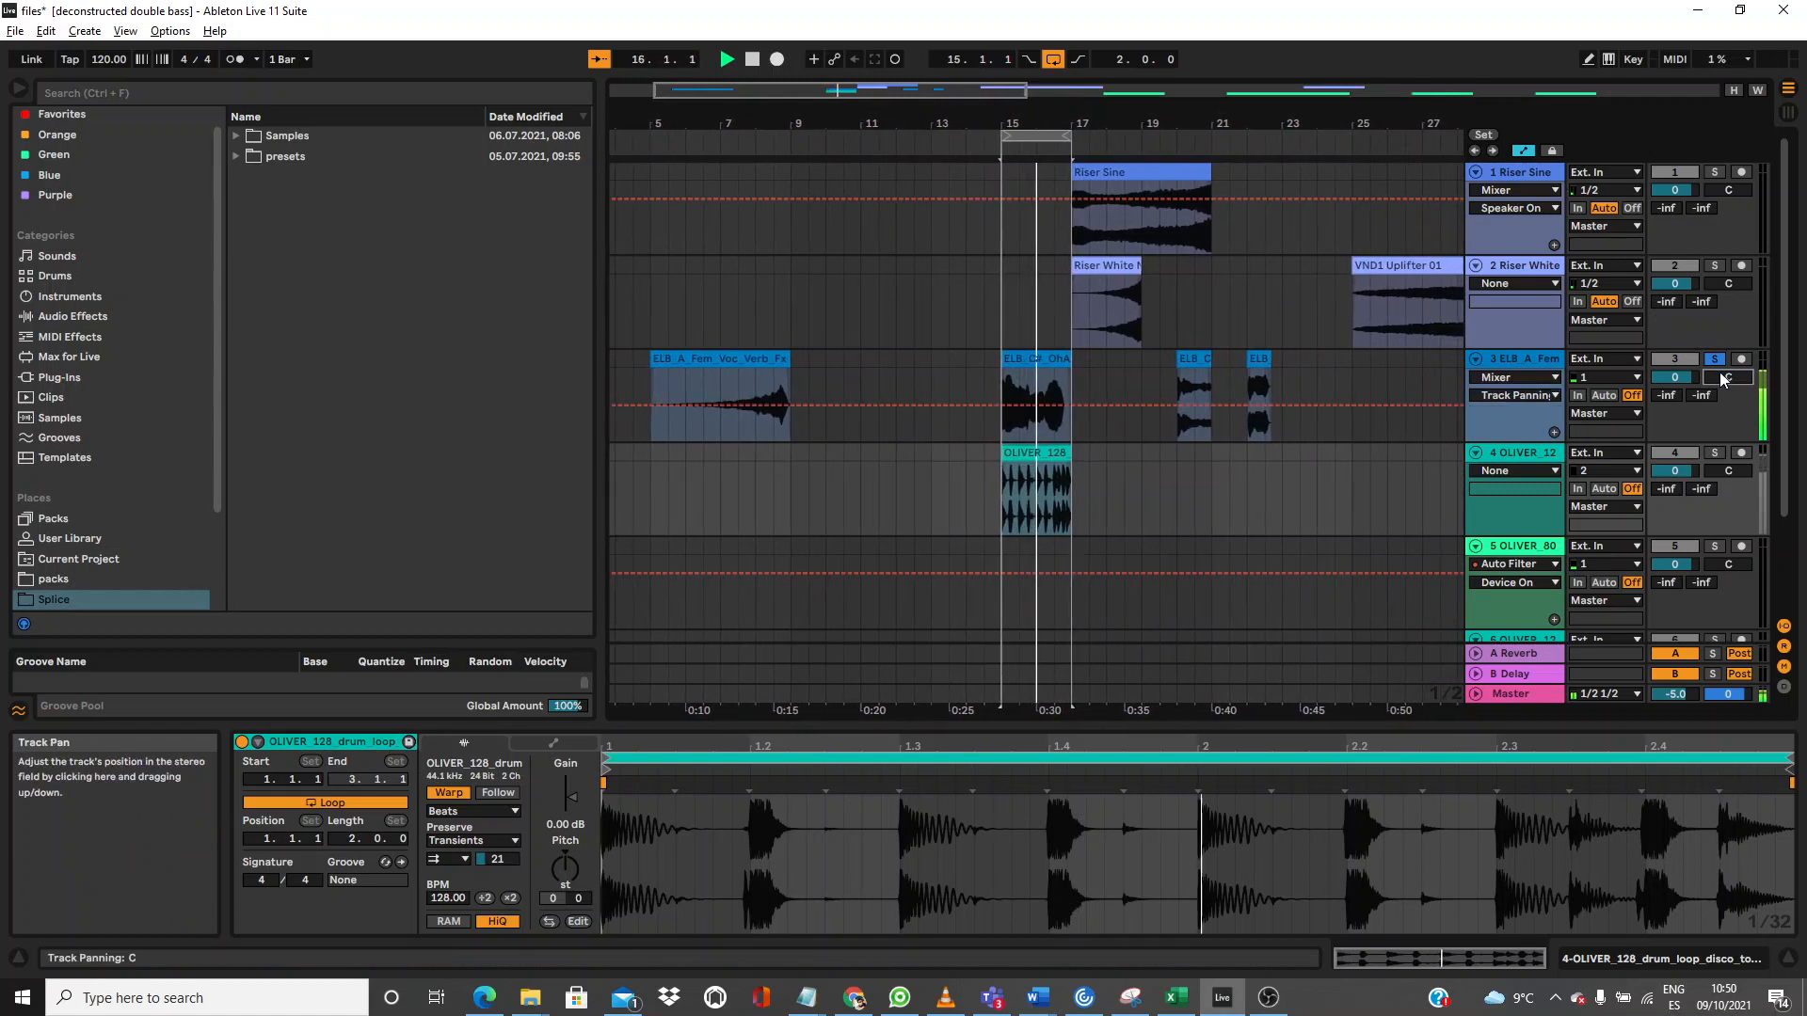
{"action": "left_click", "coordinate": [1716, 360]}
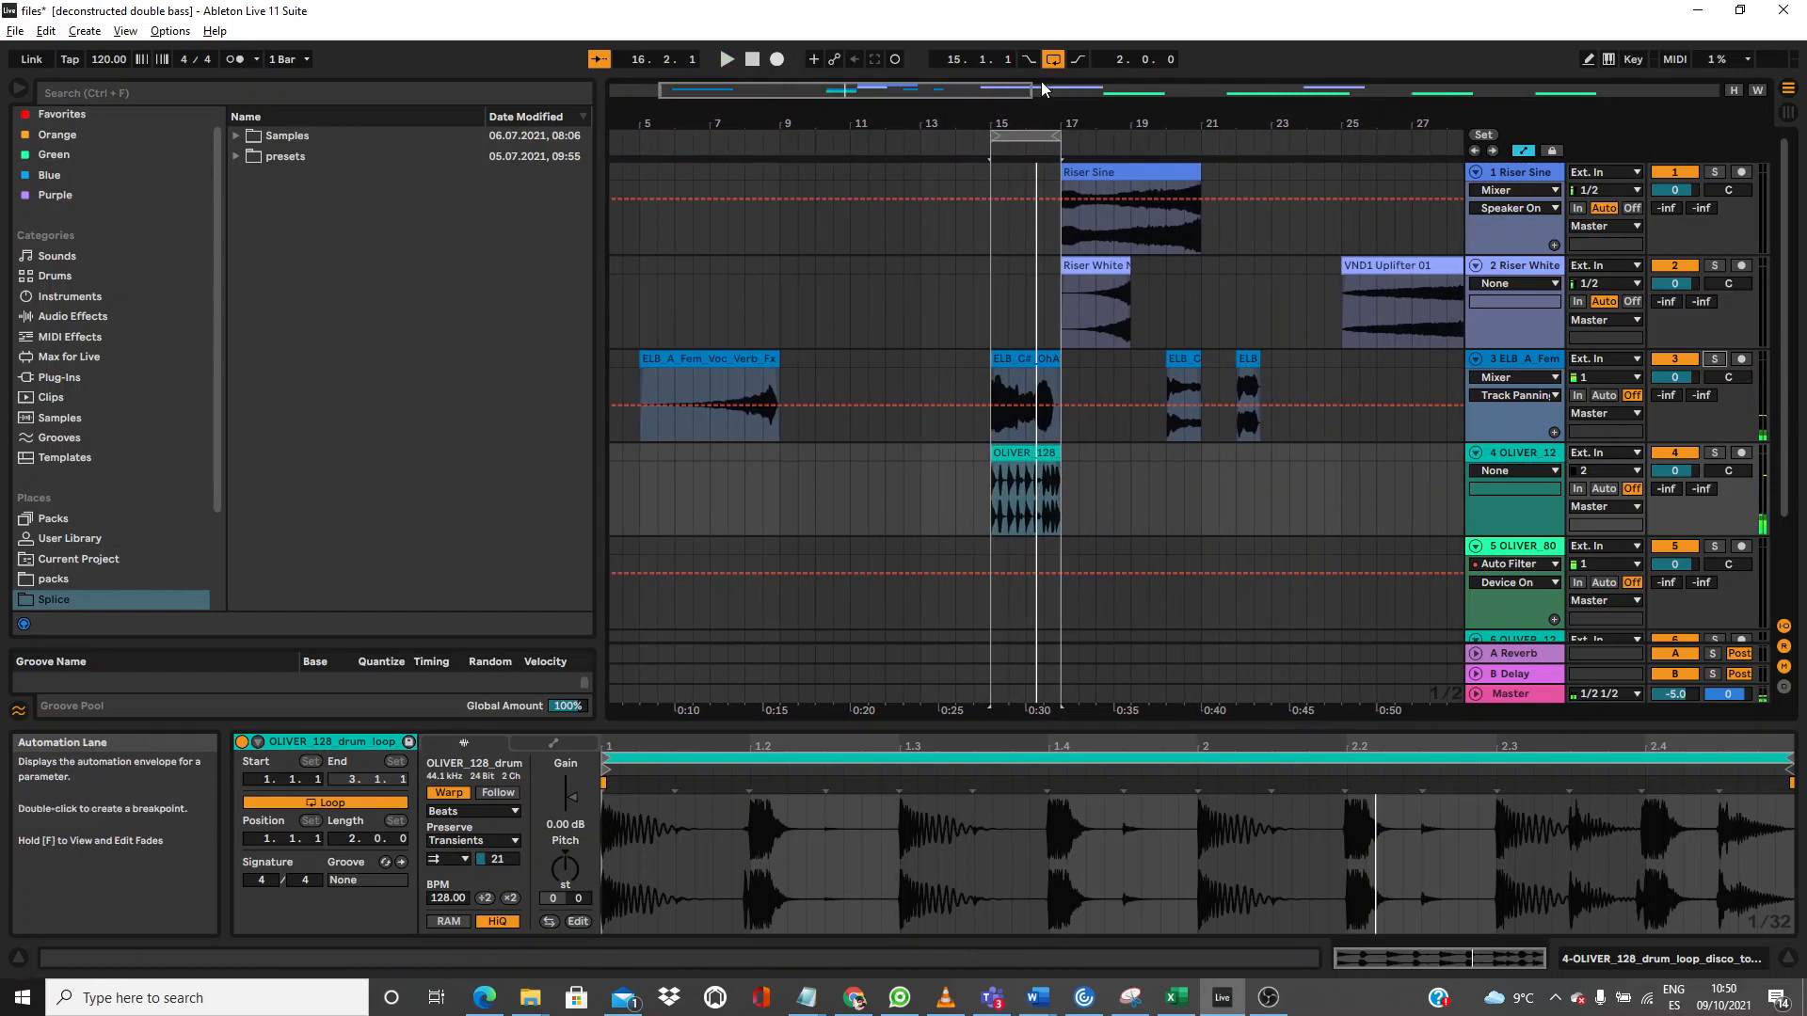
{"action": "left_click_drag", "start_coordinate": [1071, 120], "coordinate": [720, 137]}
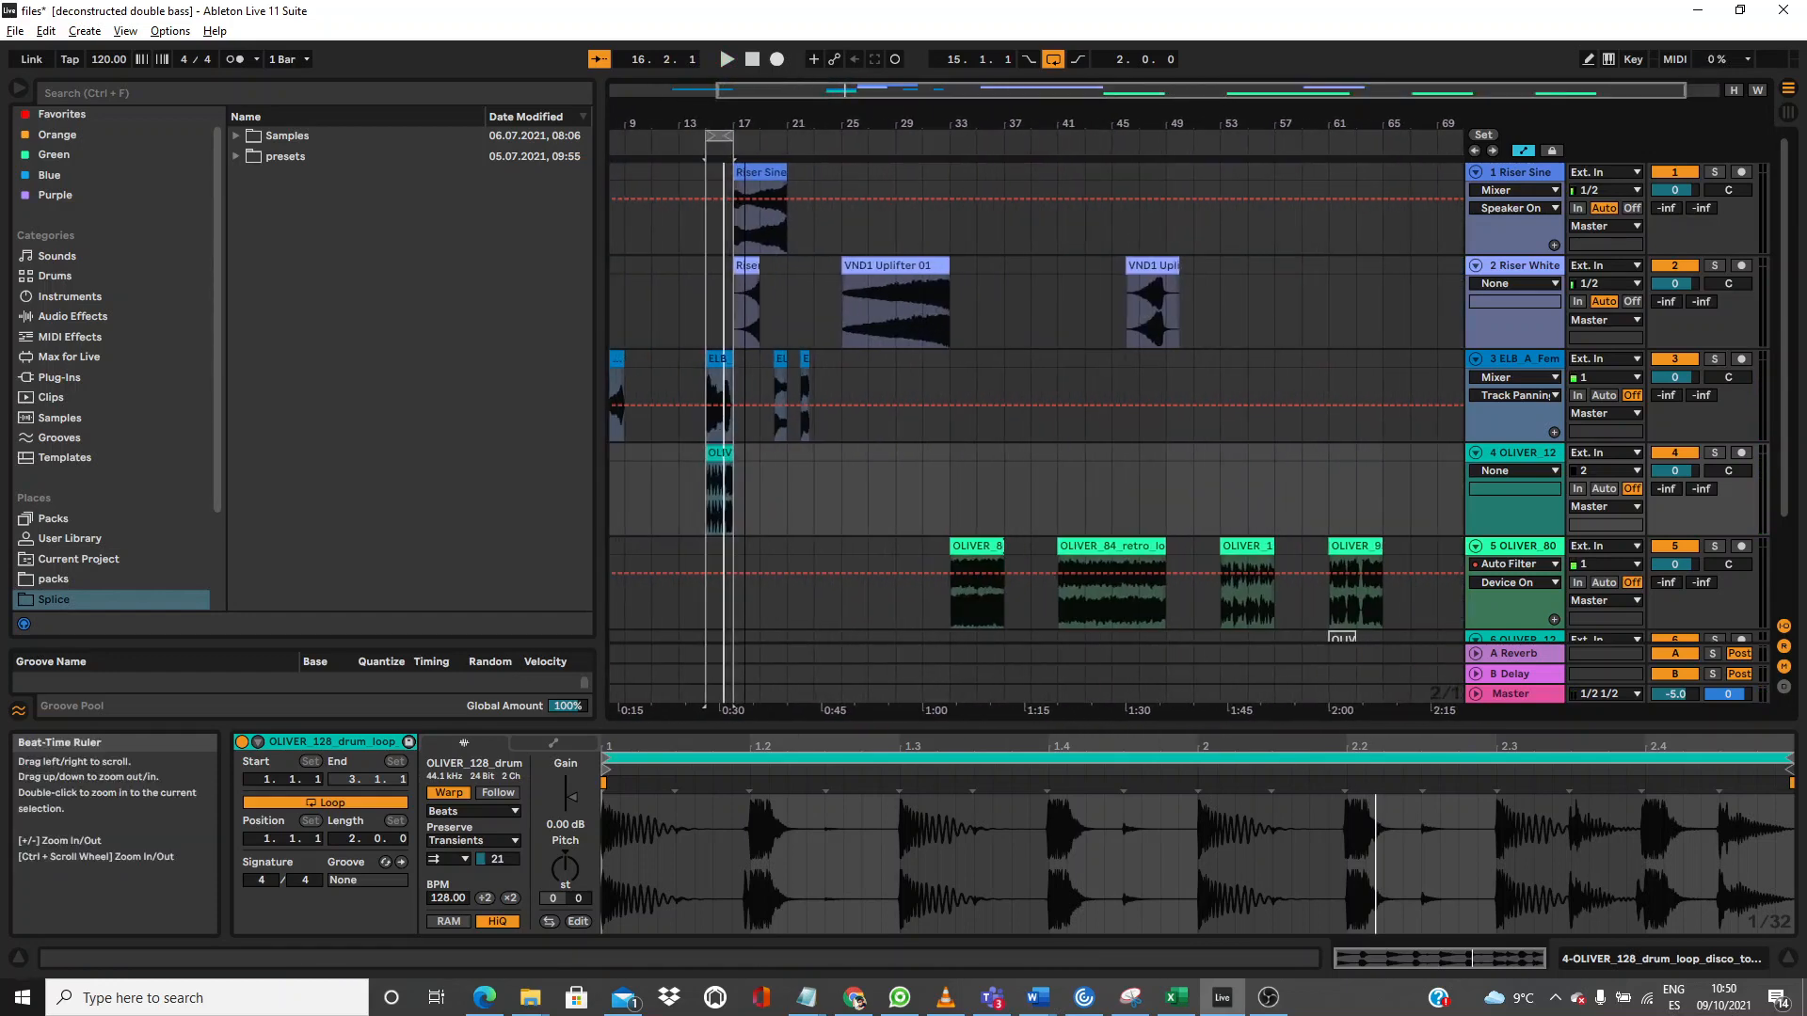
Step: Mute track 1, then set the ELB_C#_WannaKnow clip's transient looping Off and envelope 30
{"action": "left_click", "coordinate": [780, 364]}
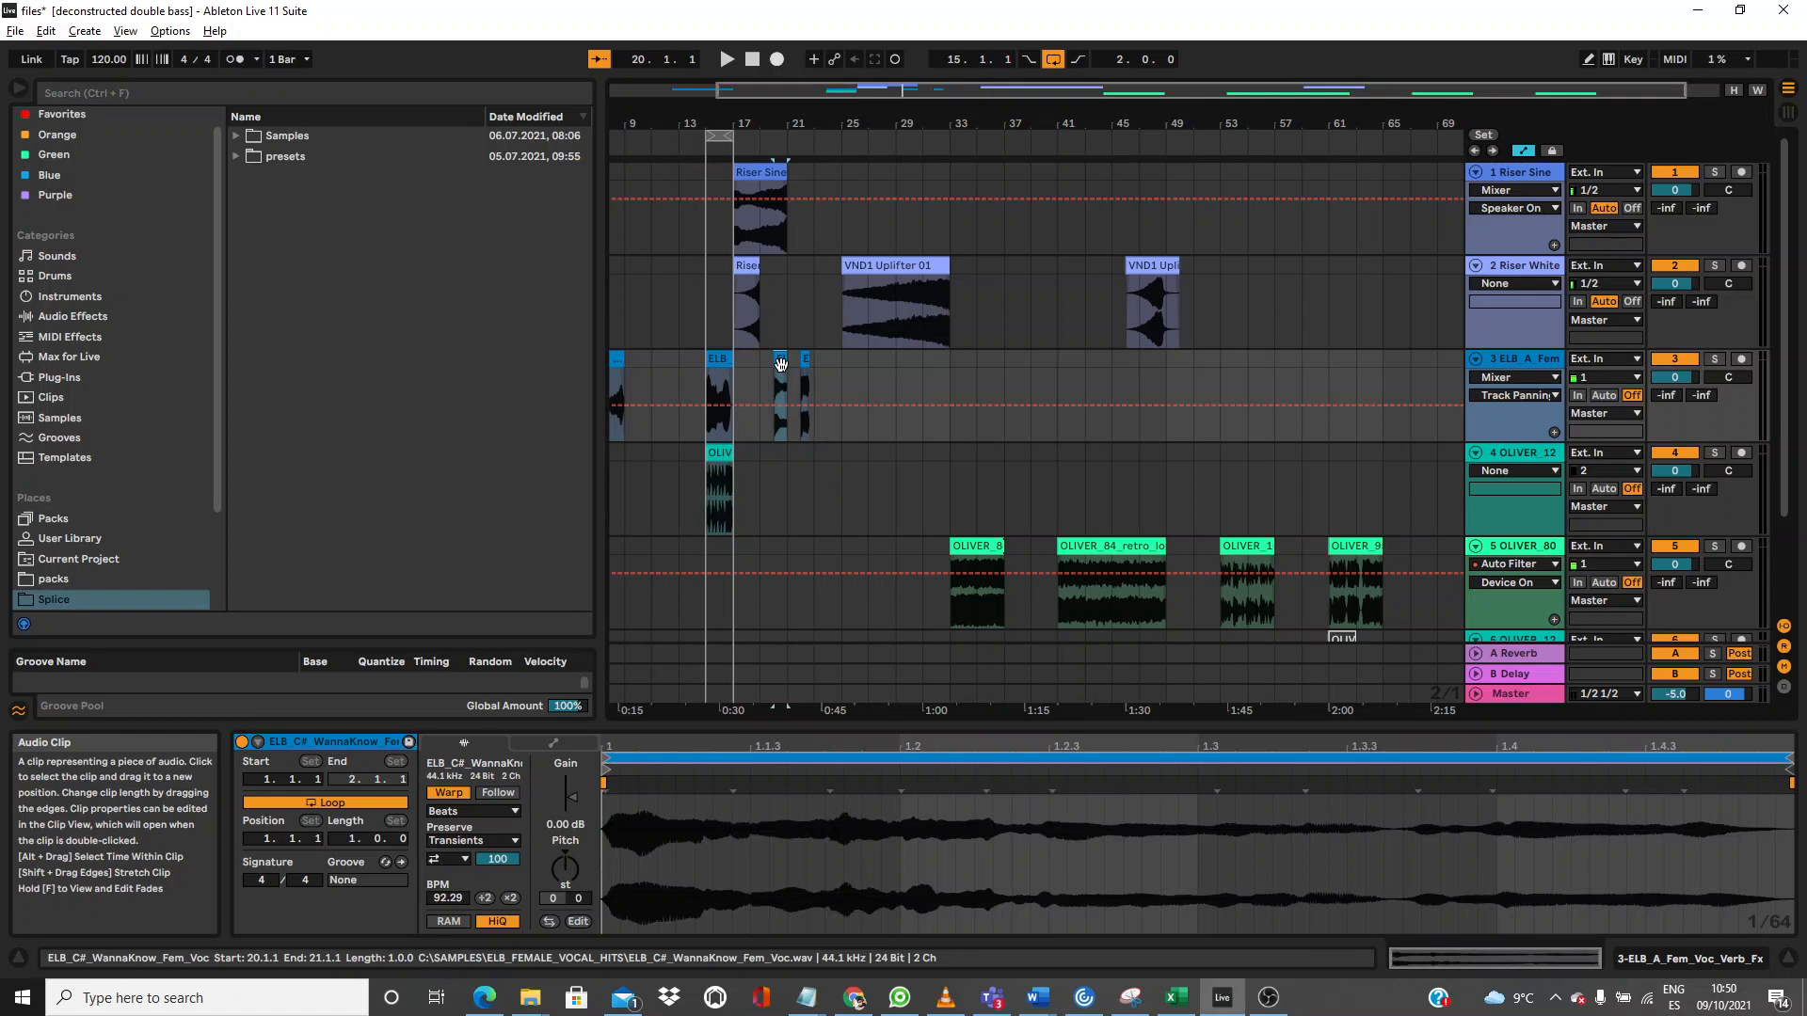
{"action": "left_click", "coordinate": [1675, 171]}
{"action": "key", "text": "space"}
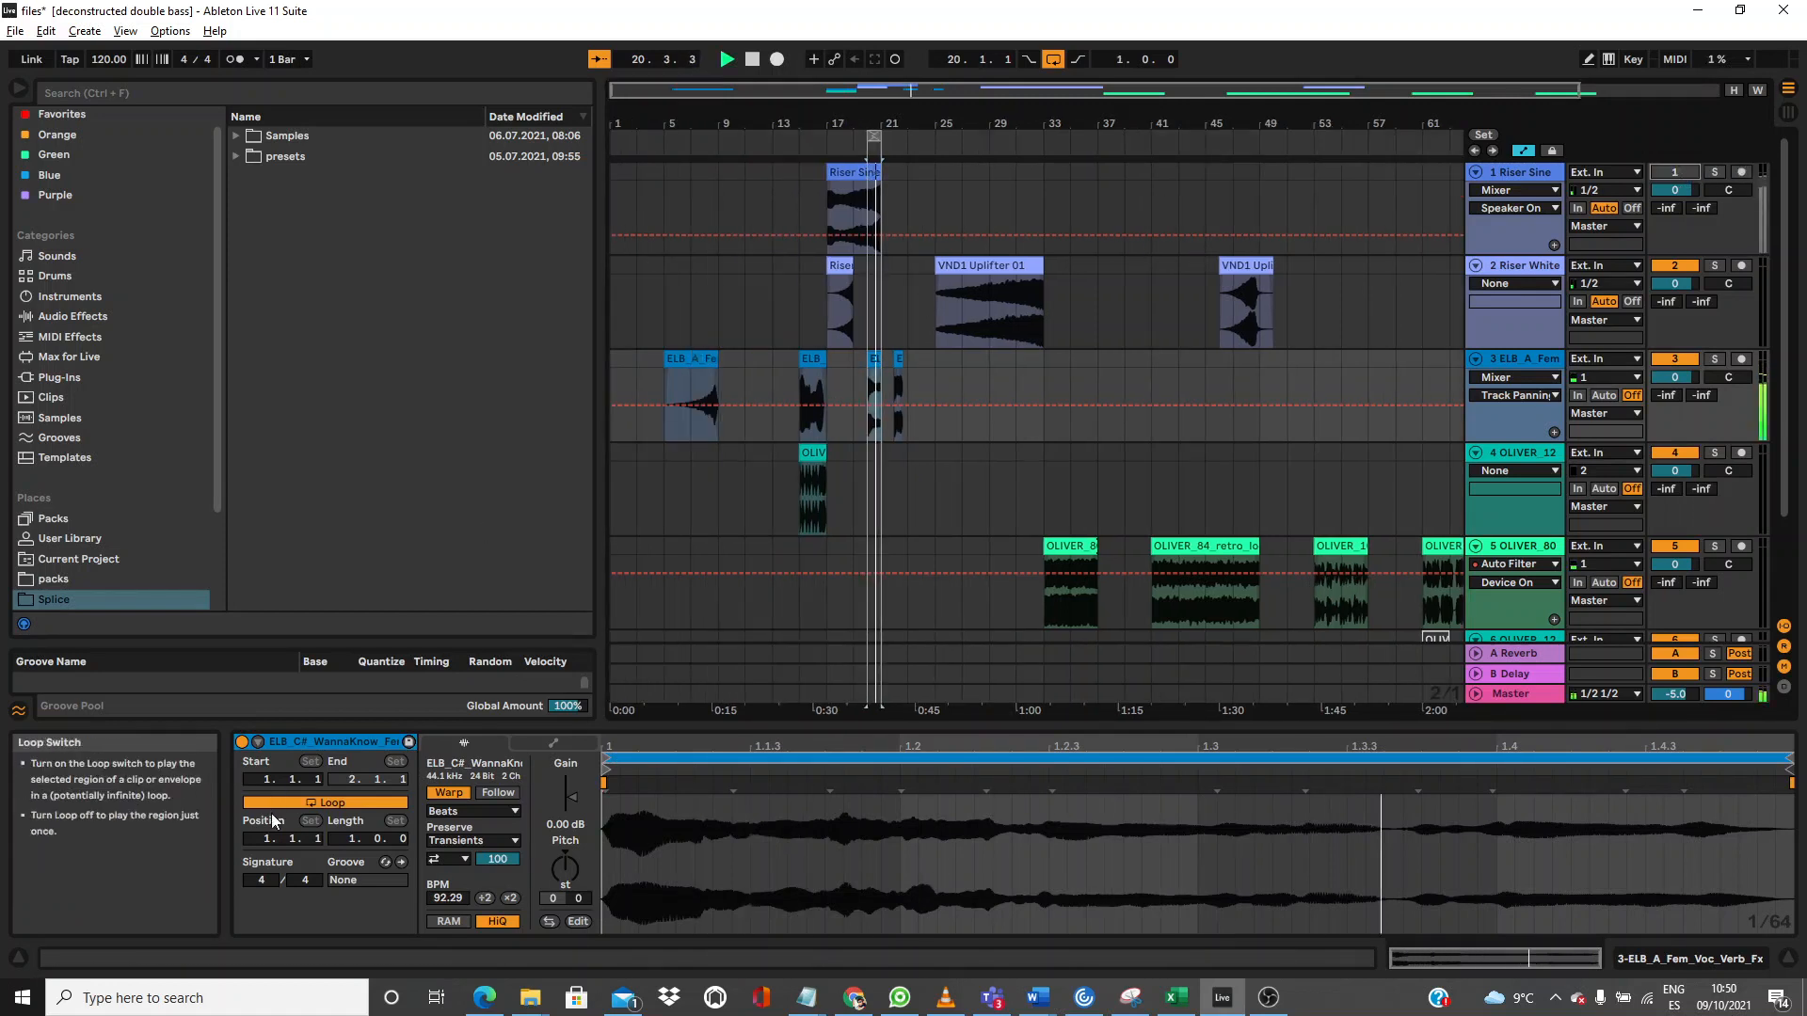
{"action": "left_click", "coordinate": [459, 857]}
{"action": "left_click", "coordinate": [453, 875]}
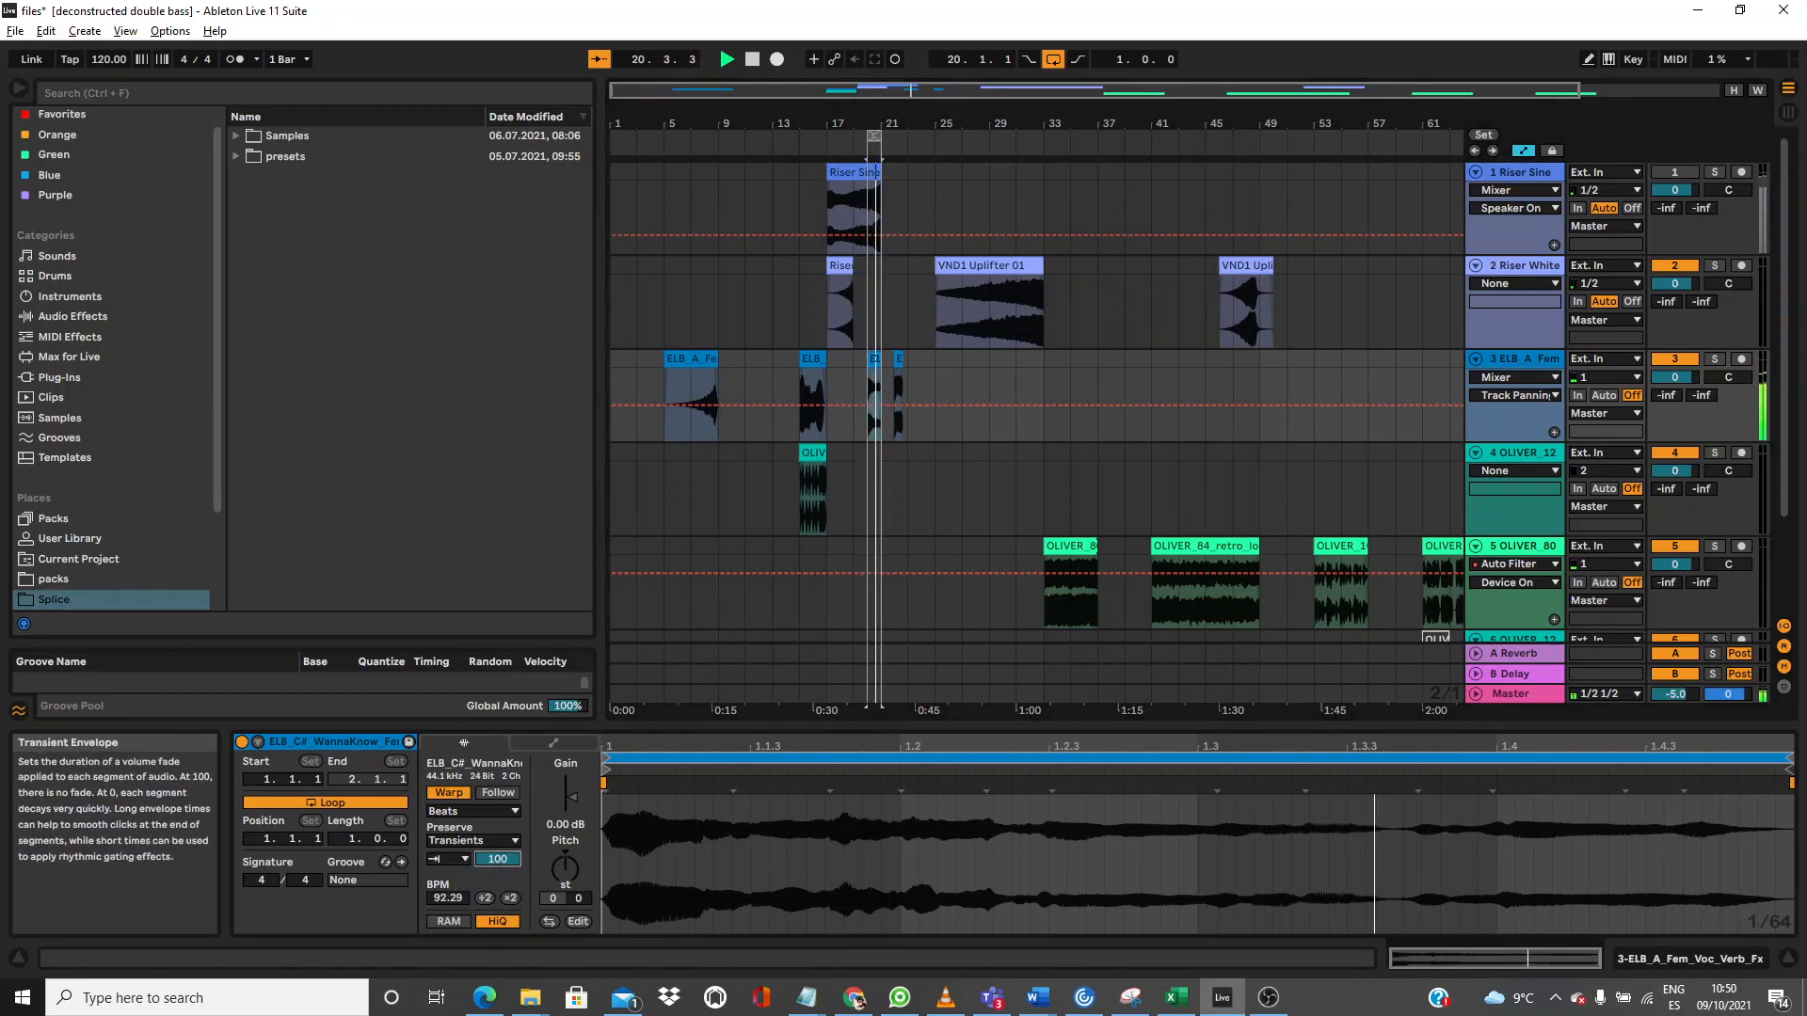
{"action": "left_click_drag", "start_coordinate": [497, 859], "coordinate": [496, 870]}
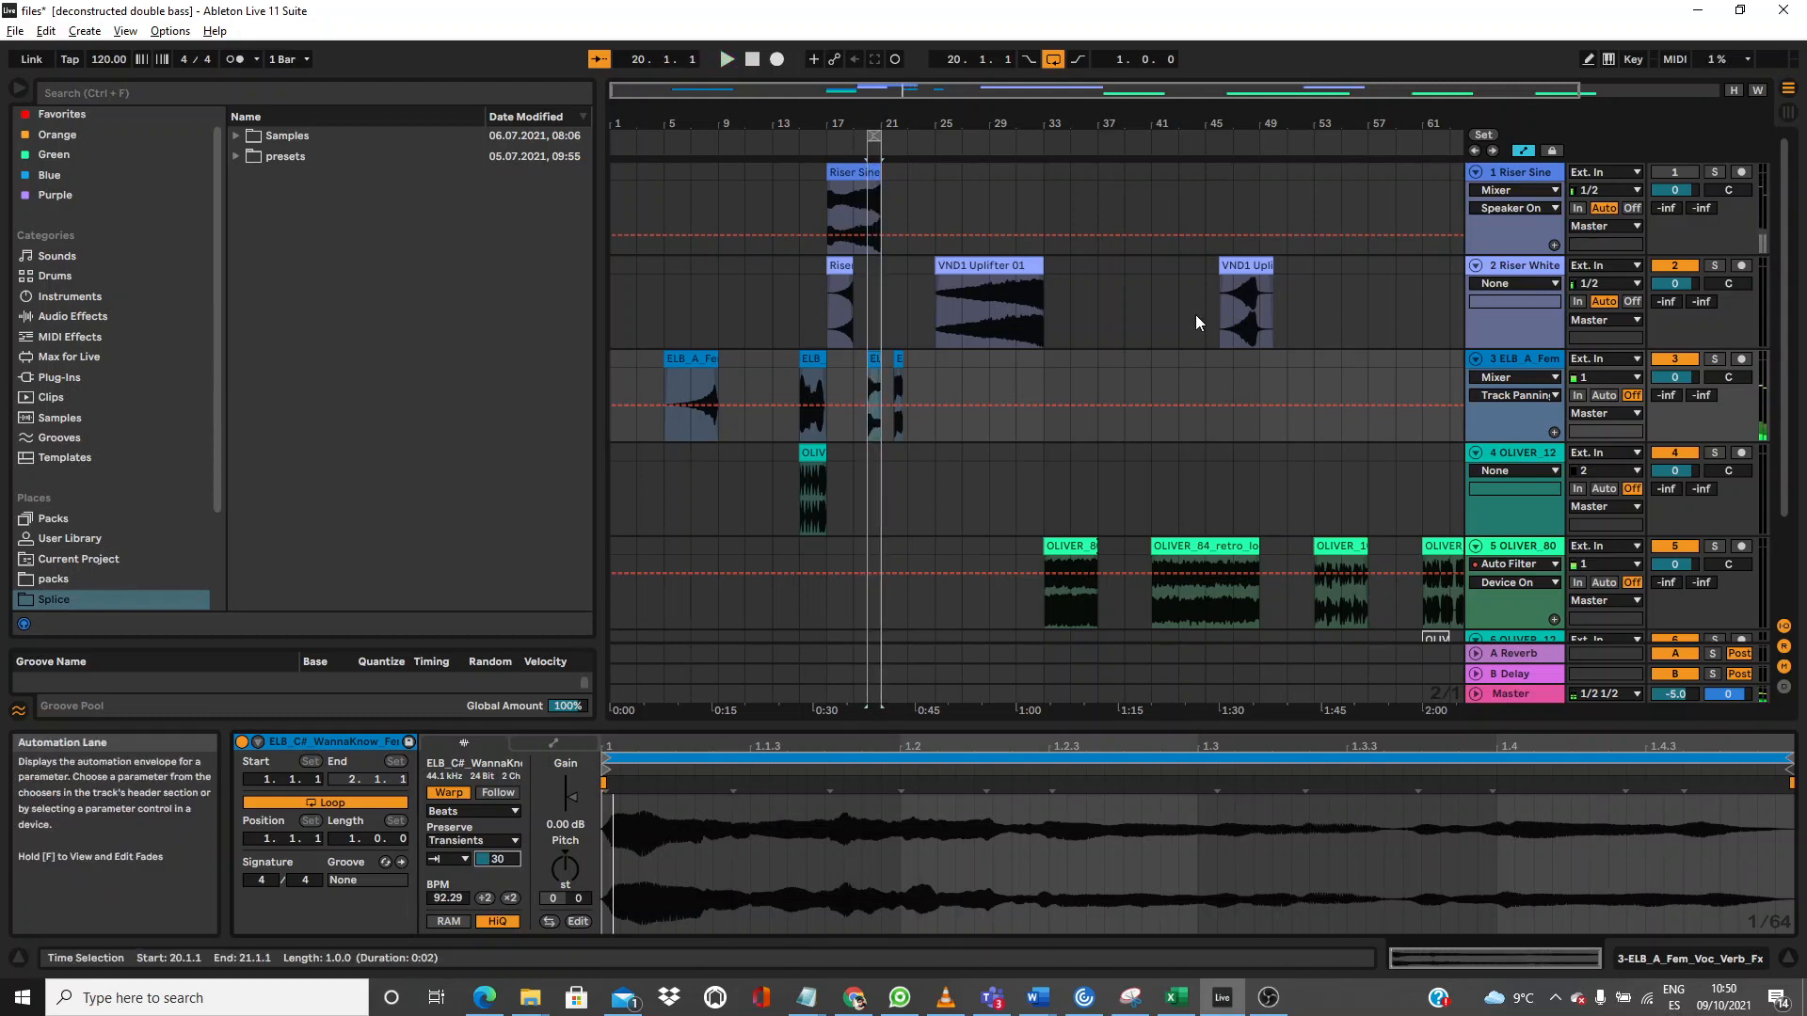
{"action": "left_click", "coordinate": [1052, 548]}
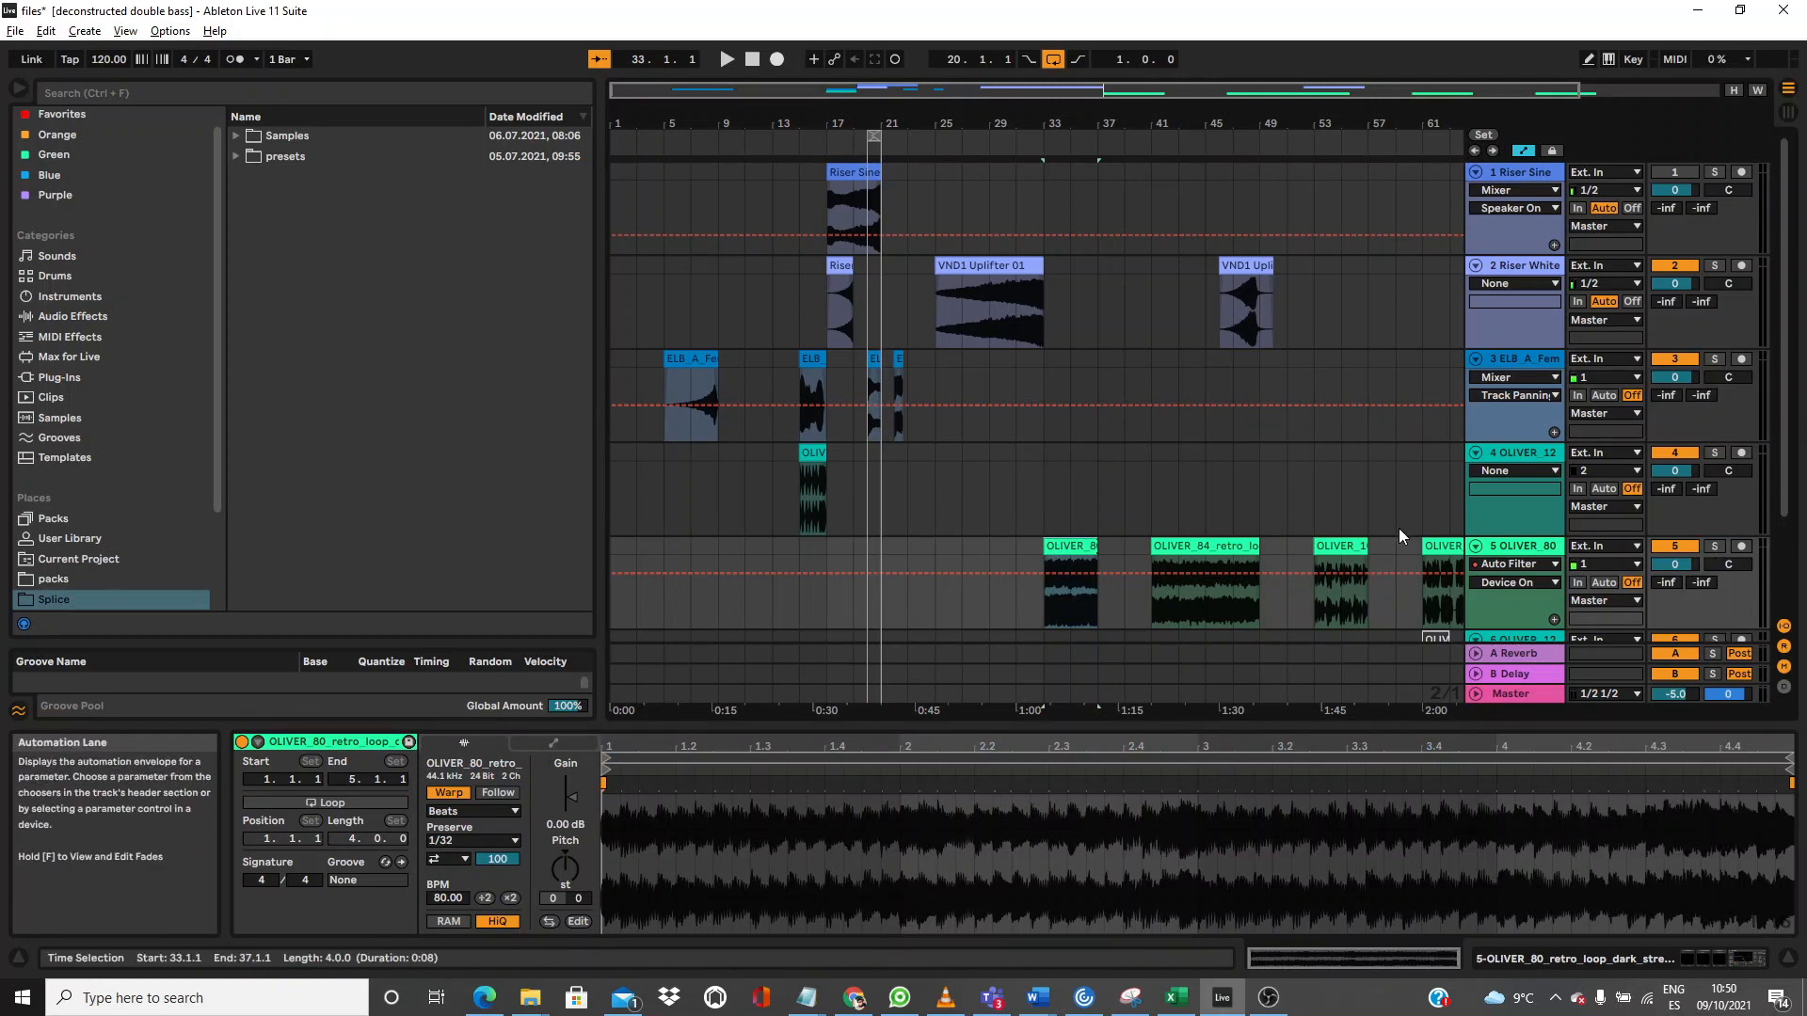
Step: Loop playback over the OLIVER_80 clip and switch off track 5's Auto Filter
{"action": "key", "text": "ctrl+l"}
{"action": "key", "text": "space"}
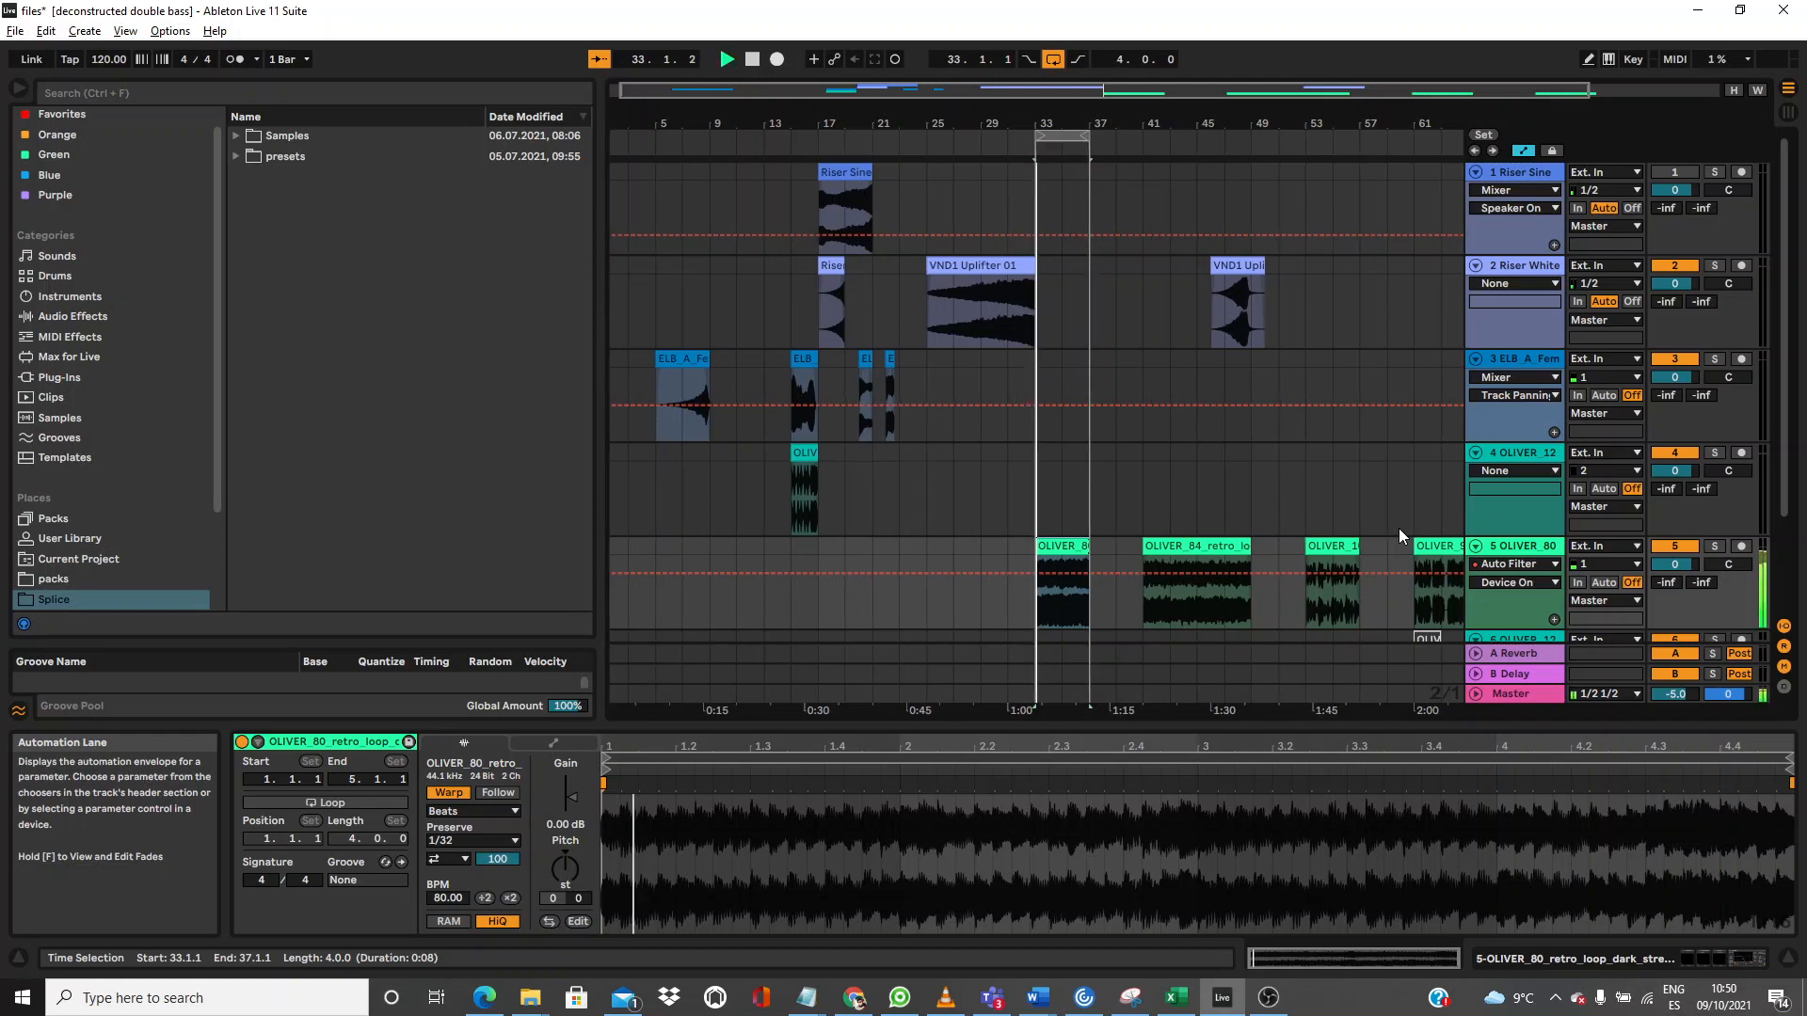
{"action": "double_click", "coordinate": [1526, 547]}
{"action": "left_click", "coordinate": [769, 743]}
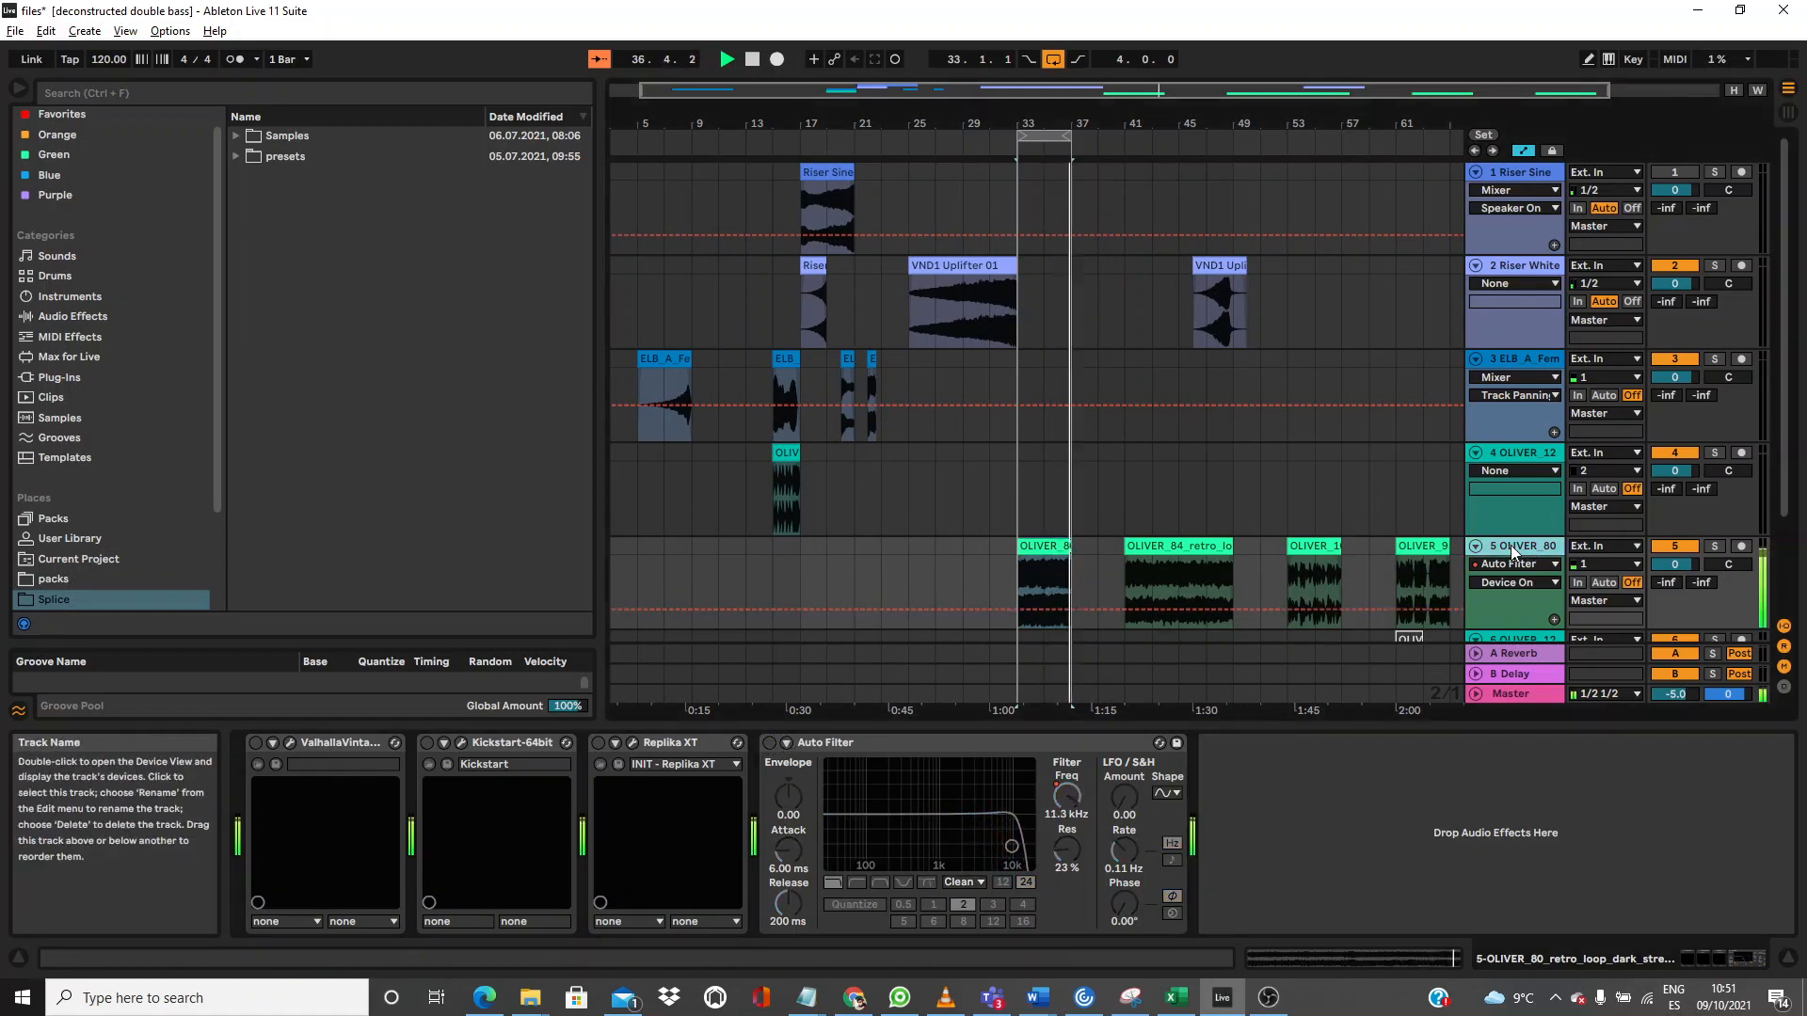
Step: On the OLIVER_80 clip, turn transient looping Off and try Preserve 1/16 with envelope tweaks
{"action": "double_click", "coordinate": [1048, 542]}
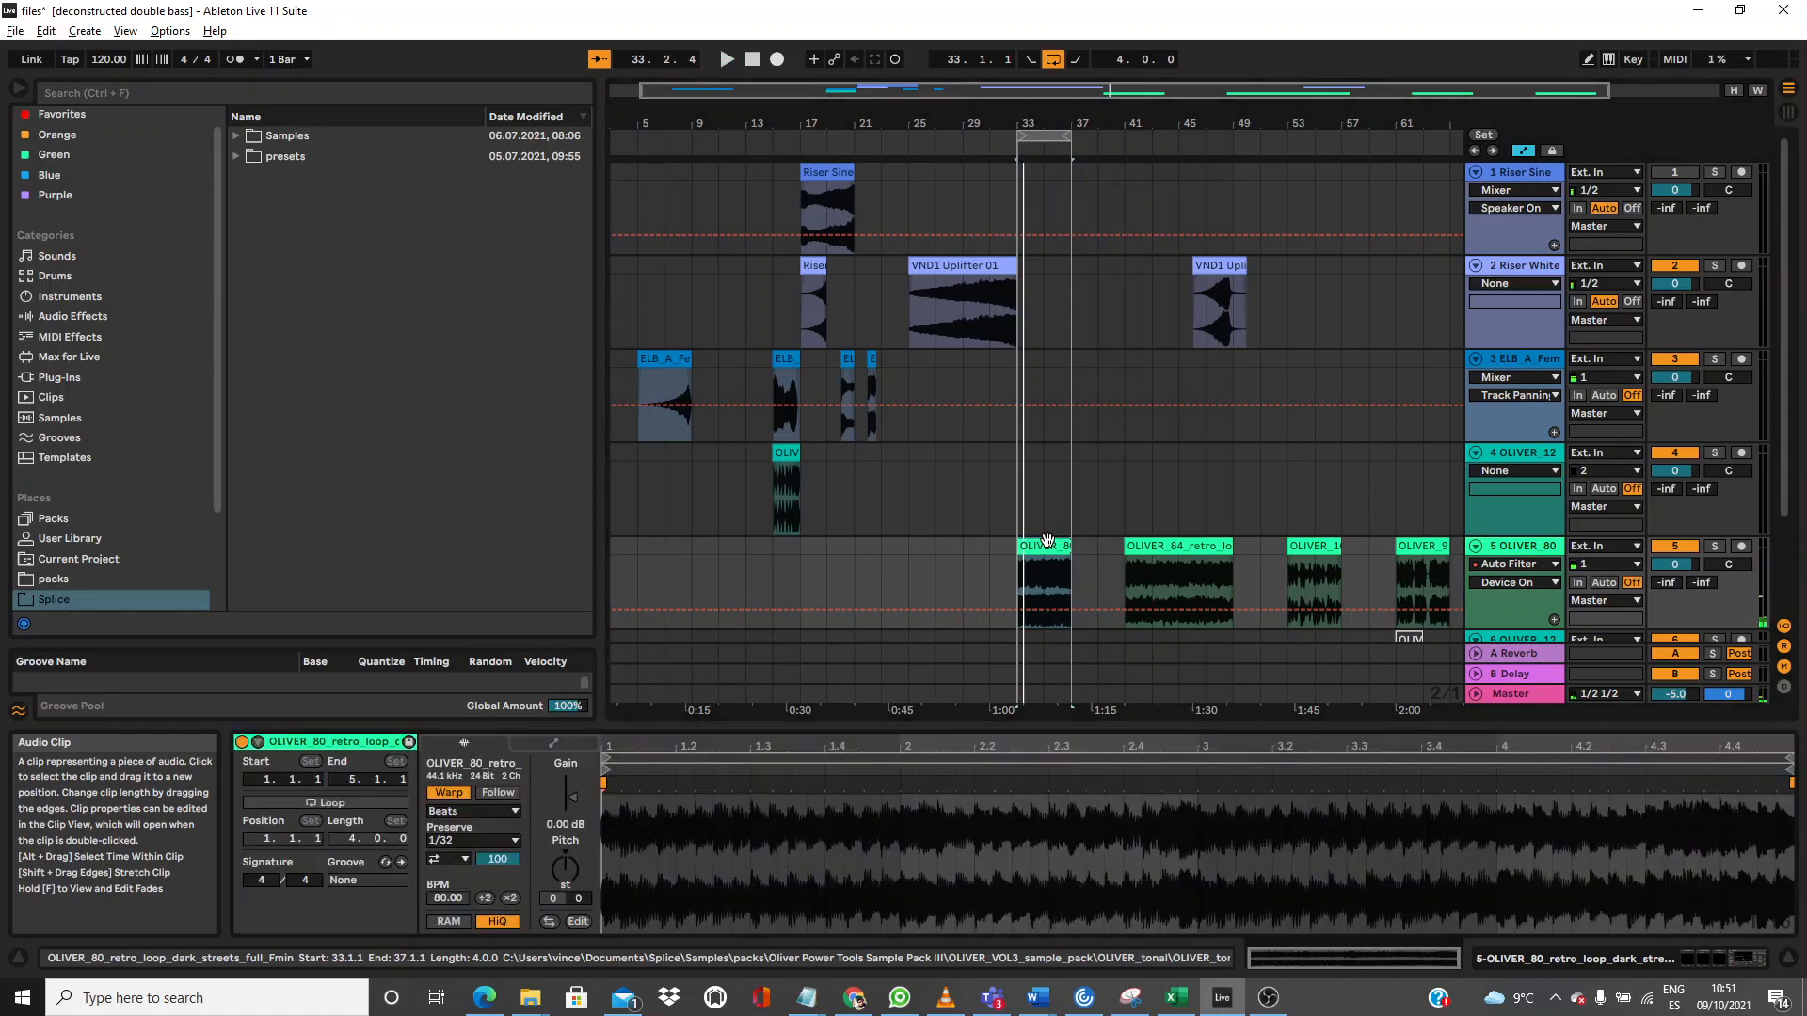
{"action": "left_click", "coordinate": [462, 856]}
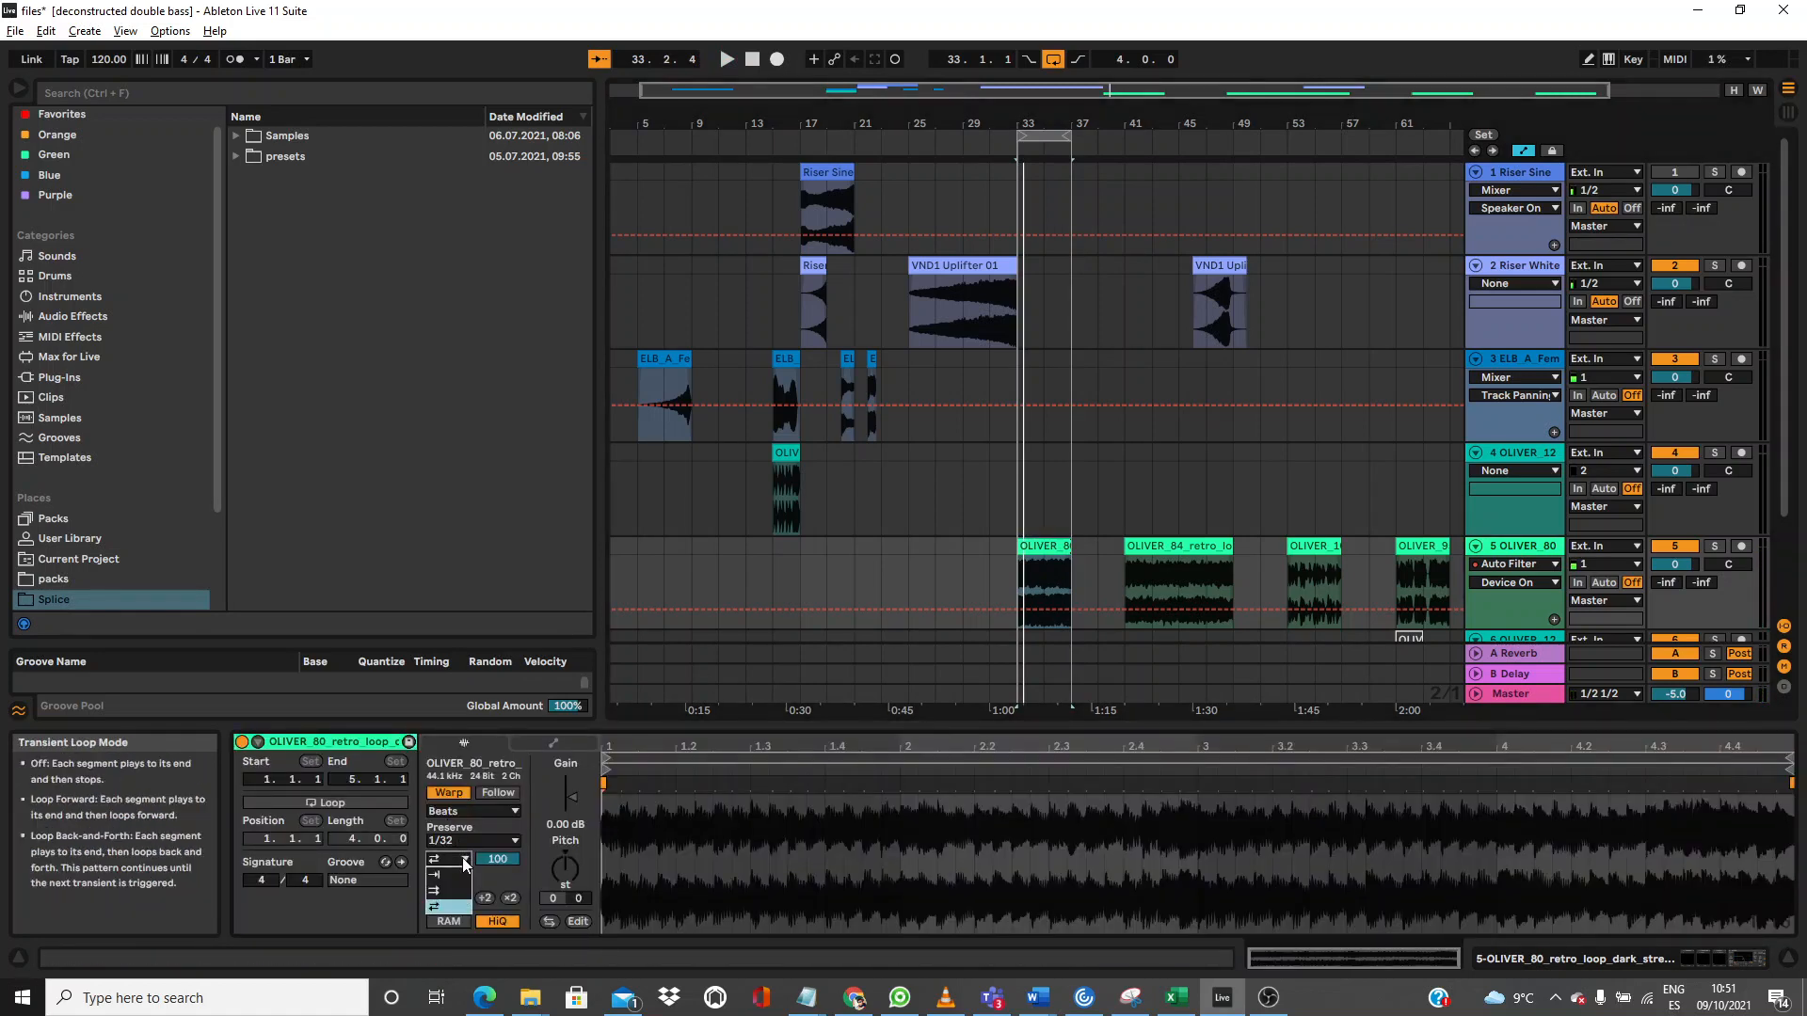
{"action": "left_click", "coordinate": [459, 875]}
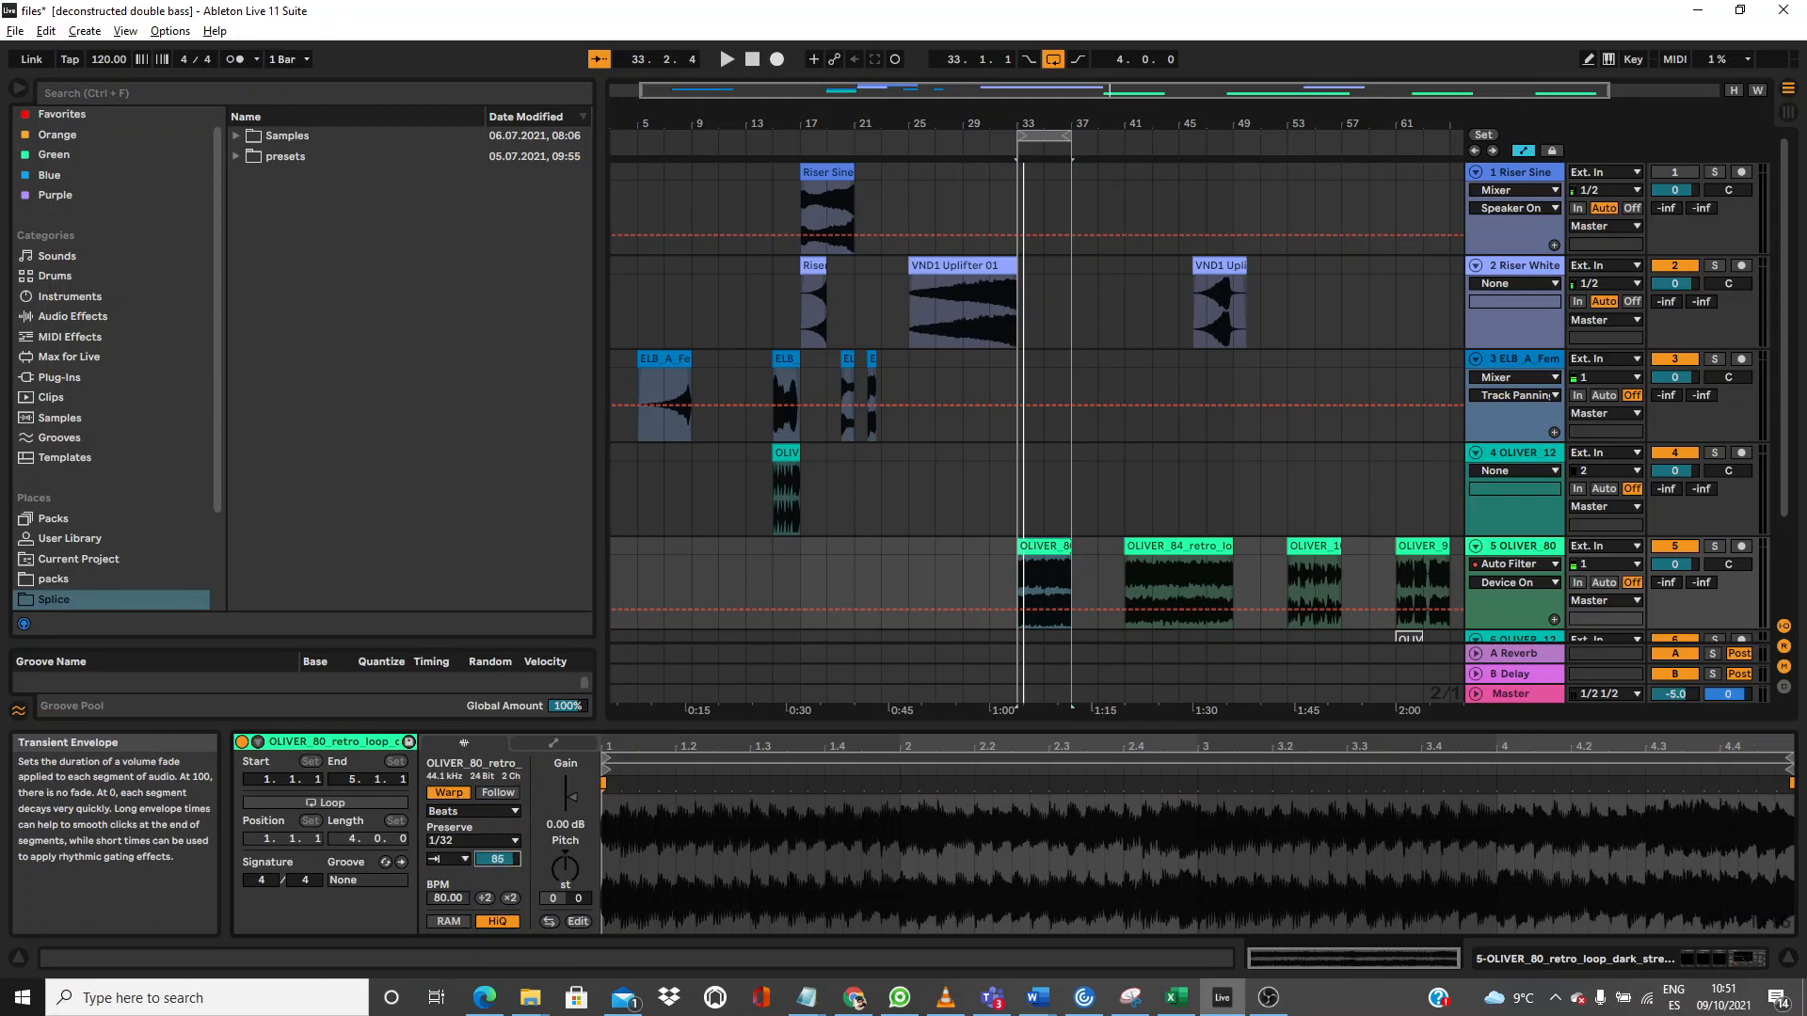
{"action": "key", "text": "space"}
{"action": "mouse_move", "coordinate": [504, 858]}
{"action": "left_mouse_down"}
{"action": "mouse_move", "coordinate": [503, 906]}
{"action": "mouse_move", "coordinate": [502, 855]}
{"action": "left_mouse_up"}
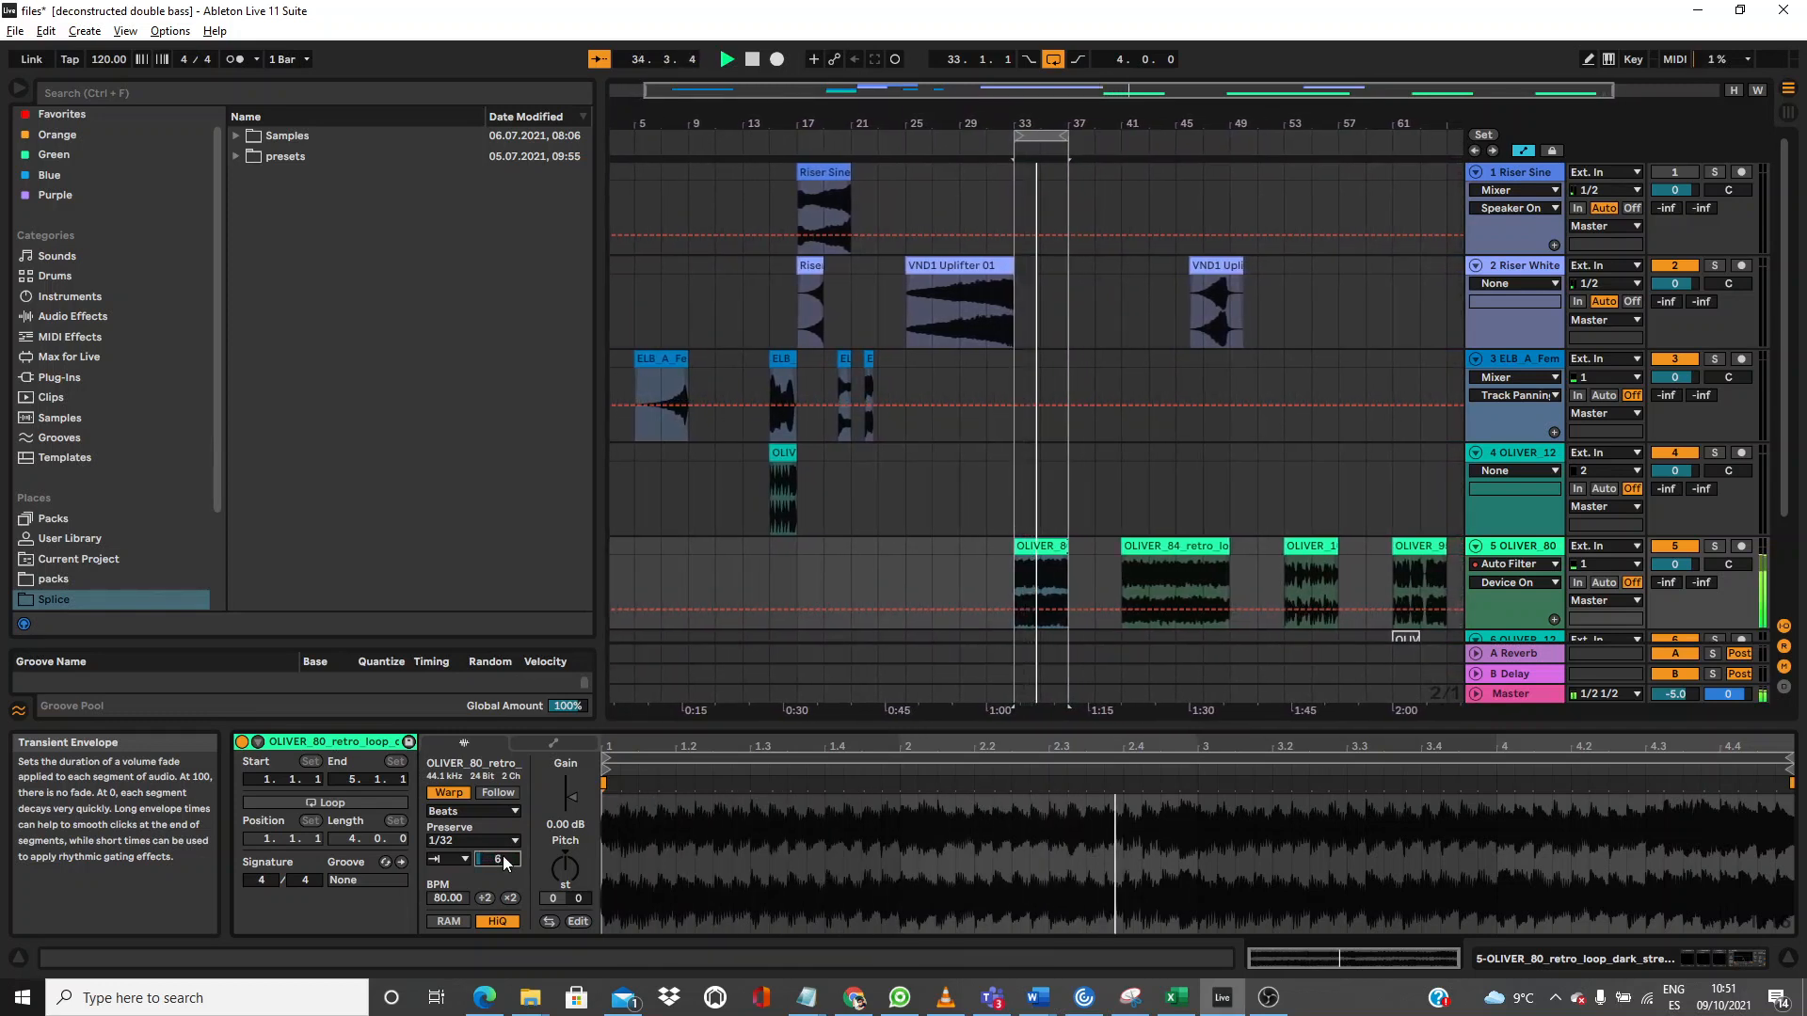
{"action": "left_click", "coordinate": [463, 838]}
{"action": "left_click", "coordinate": [449, 919]}
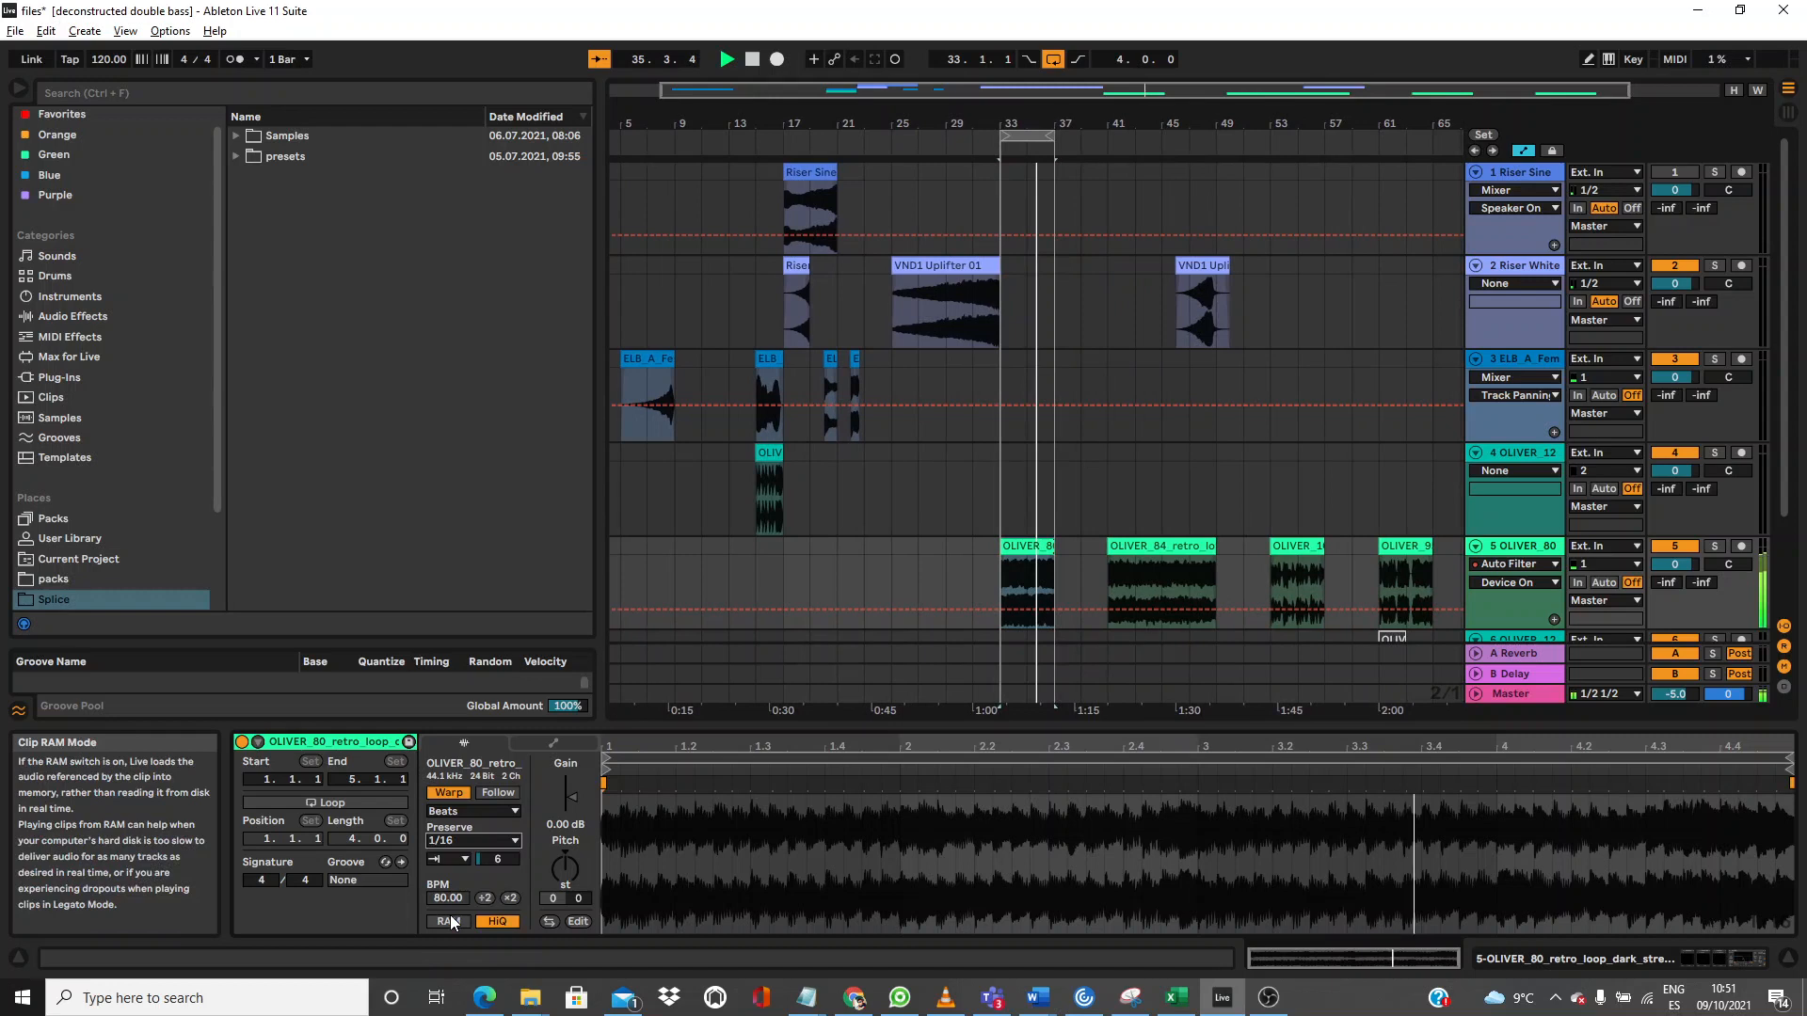
{"action": "mouse_move", "coordinate": [497, 858]}
{"action": "left_mouse_down"}
{"action": "mouse_move", "coordinate": [496, 799]}
{"action": "mouse_move", "coordinate": [497, 853]}
{"action": "left_mouse_up"}
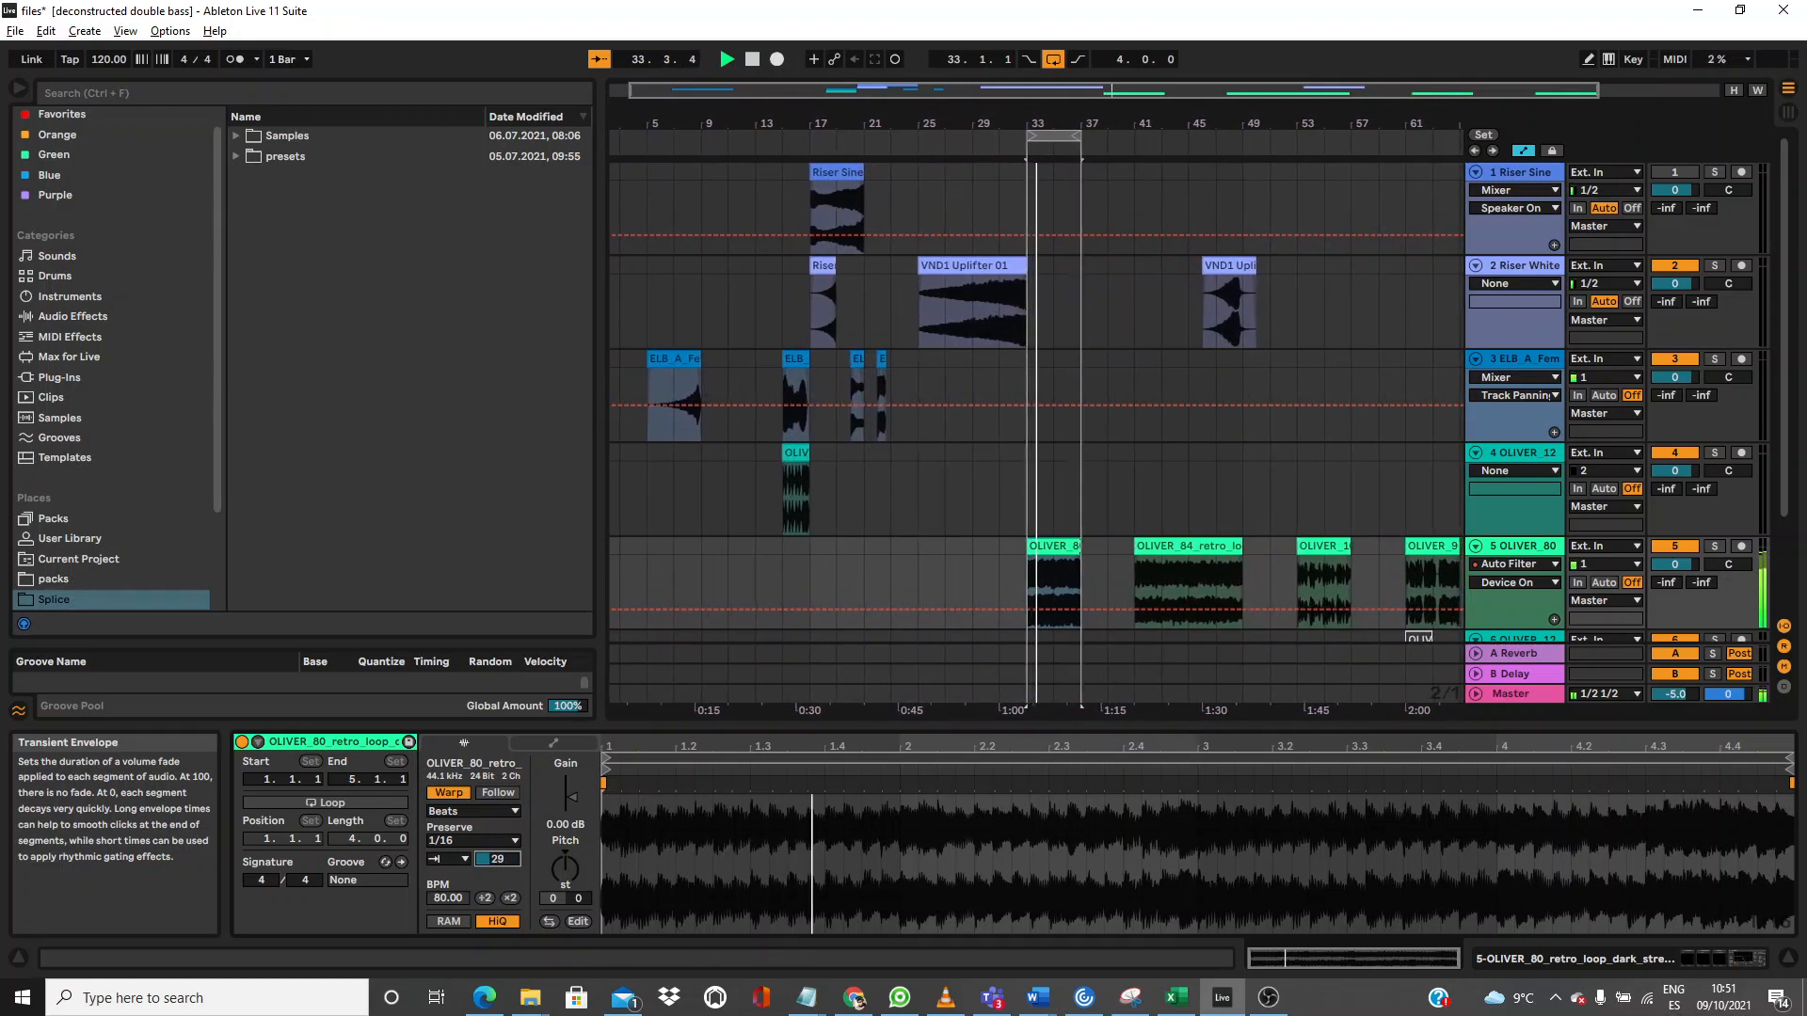
Step: Set OLIVER_80 to Preserve 1/4 with a transient looping mode and Transient Envelope 63
{"action": "left_click", "coordinate": [465, 859]}
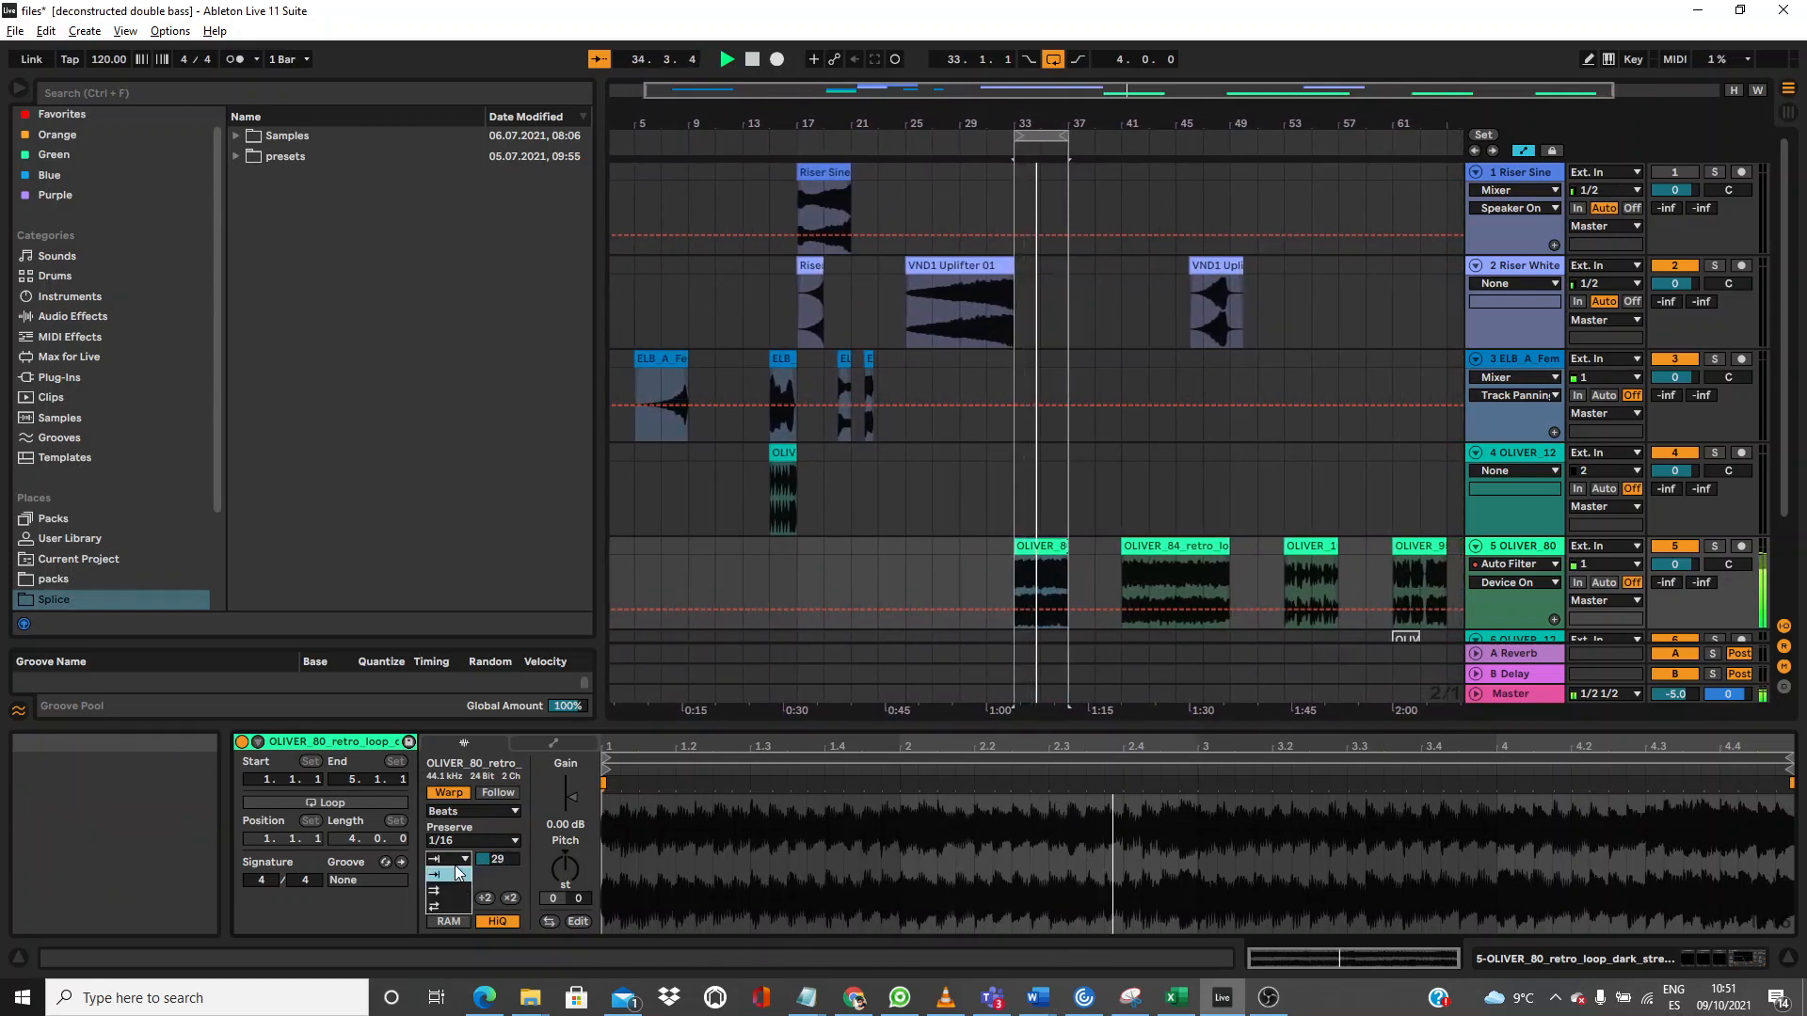
{"action": "left_click", "coordinate": [450, 909]}
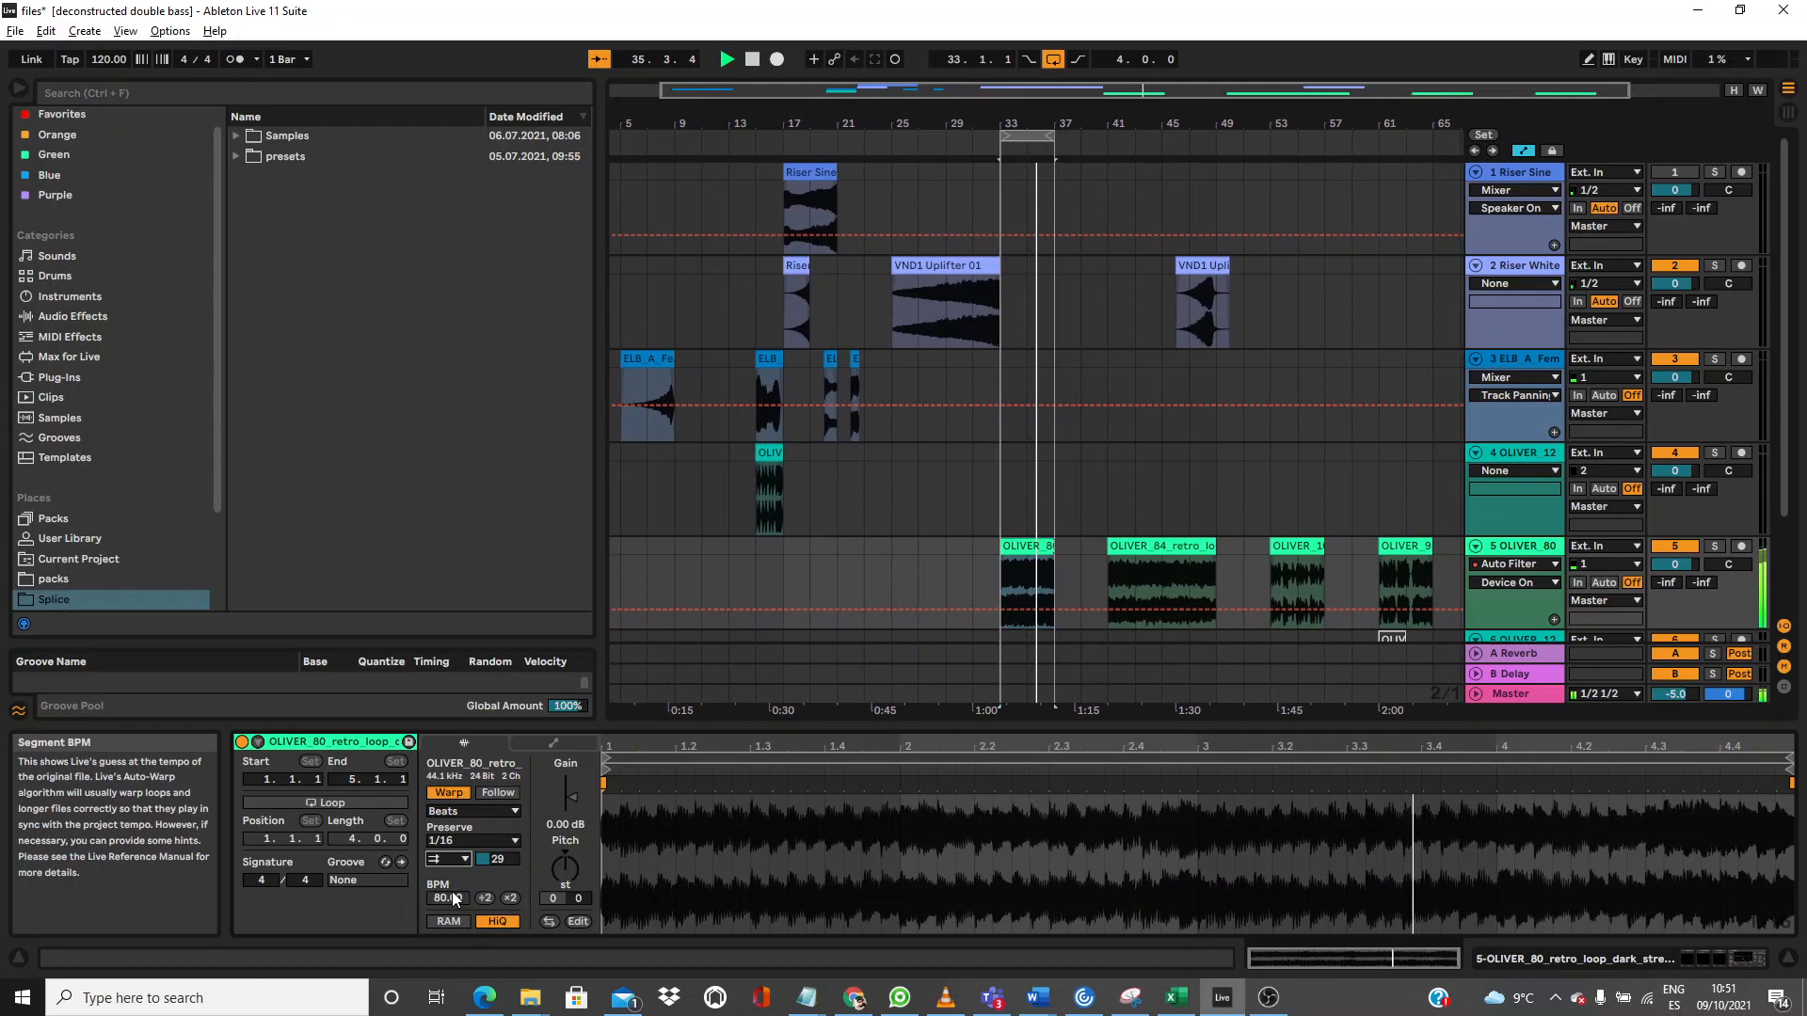
{"action": "left_click_drag", "start_coordinate": [489, 872], "coordinate": [489, 819]}
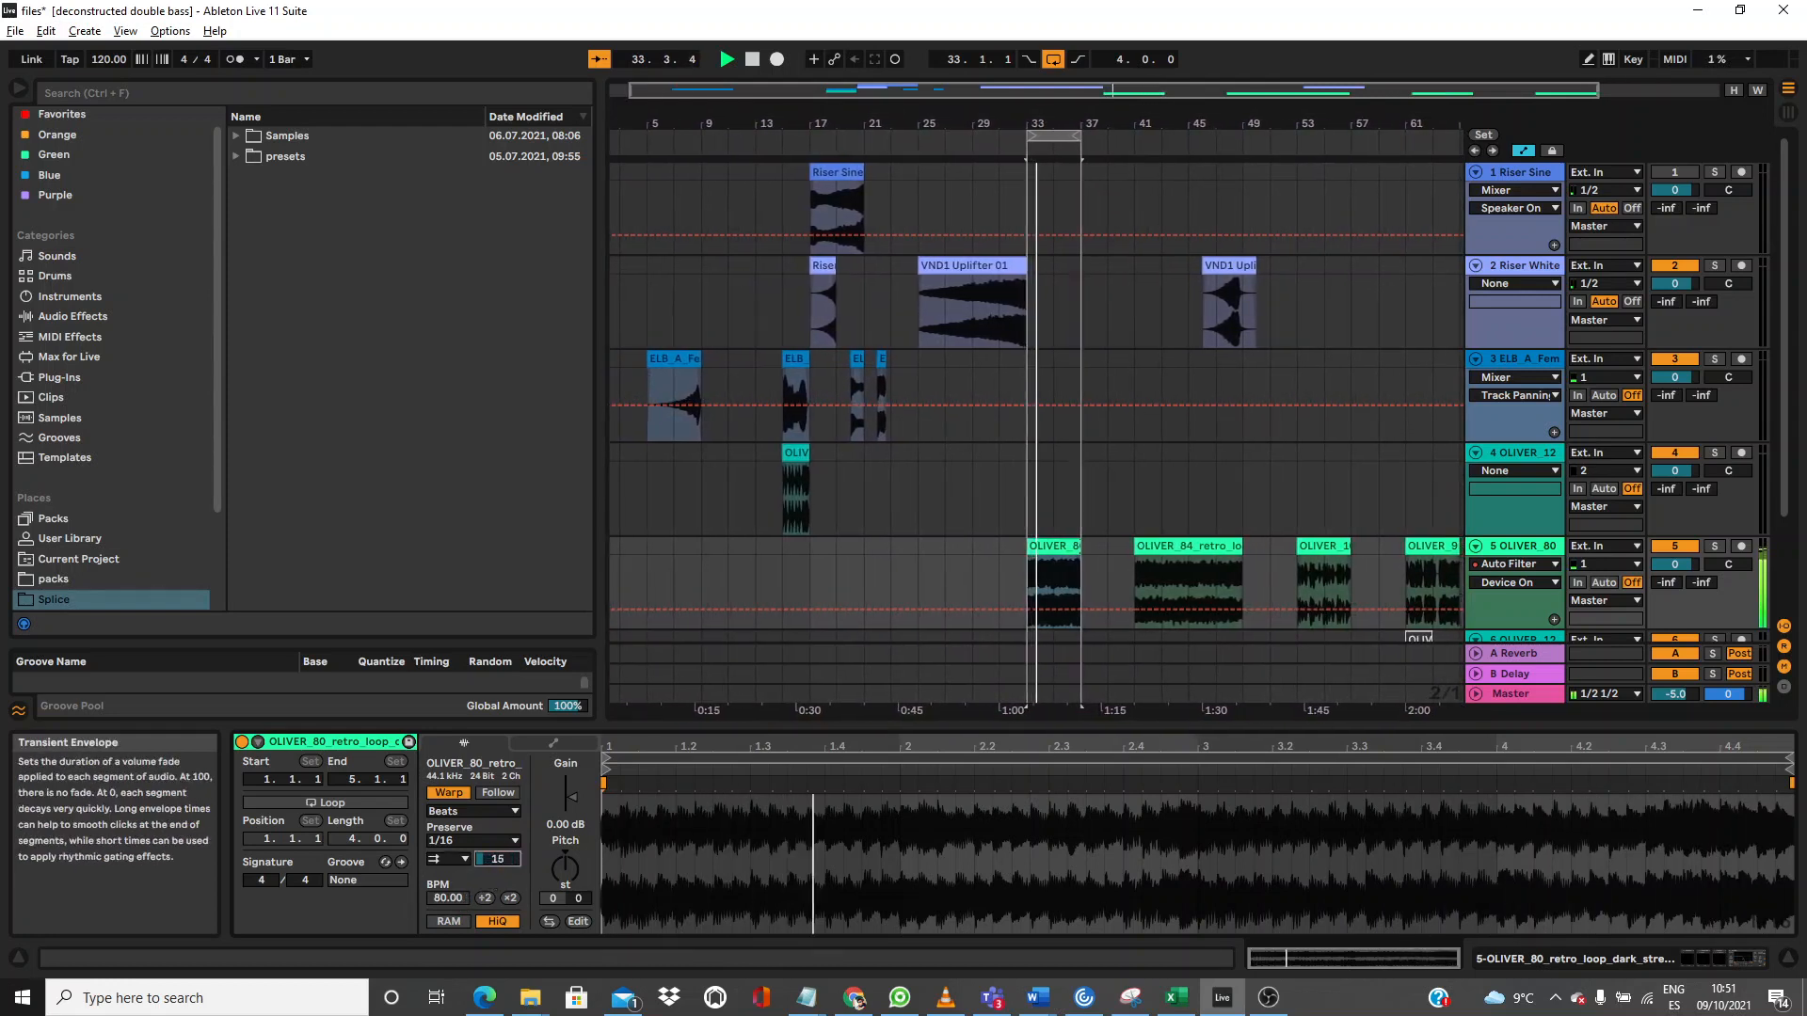
{"action": "left_click", "coordinate": [479, 840]}
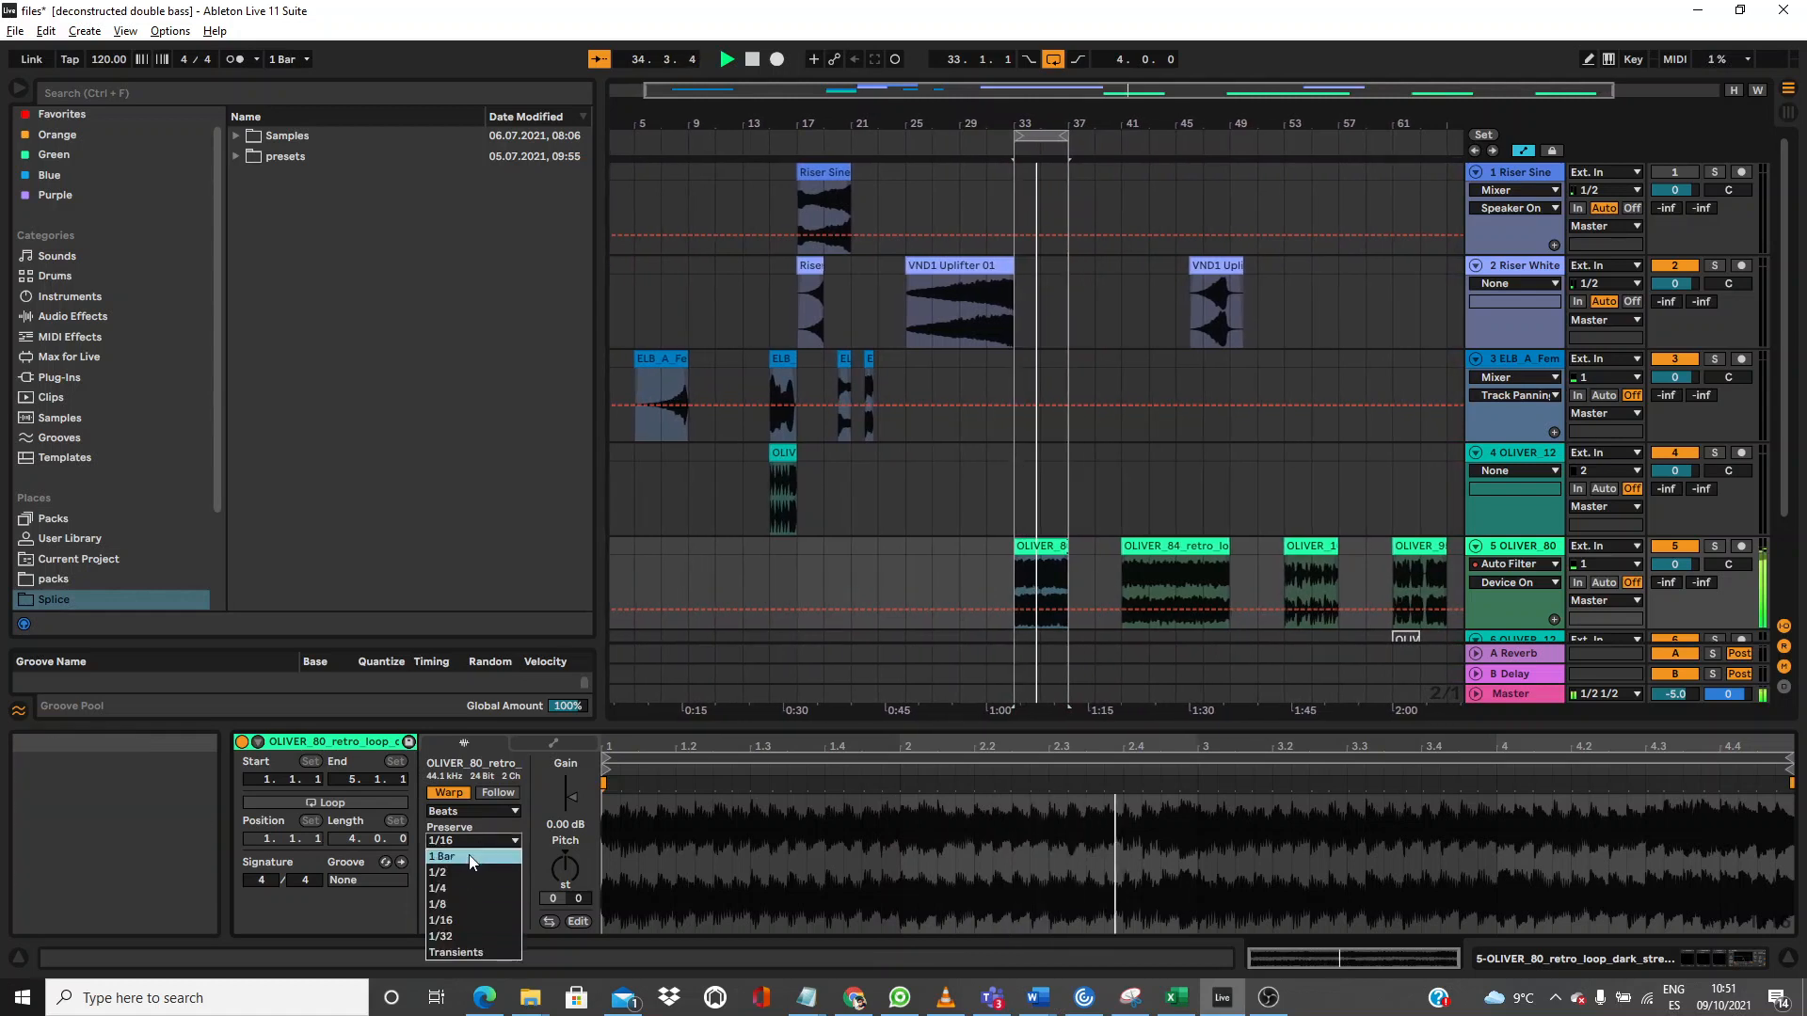
{"action": "left_click", "coordinate": [461, 888]}
{"action": "left_click_drag", "start_coordinate": [497, 859], "coordinate": [497, 824]}
{"action": "left_click", "coordinate": [461, 860]}
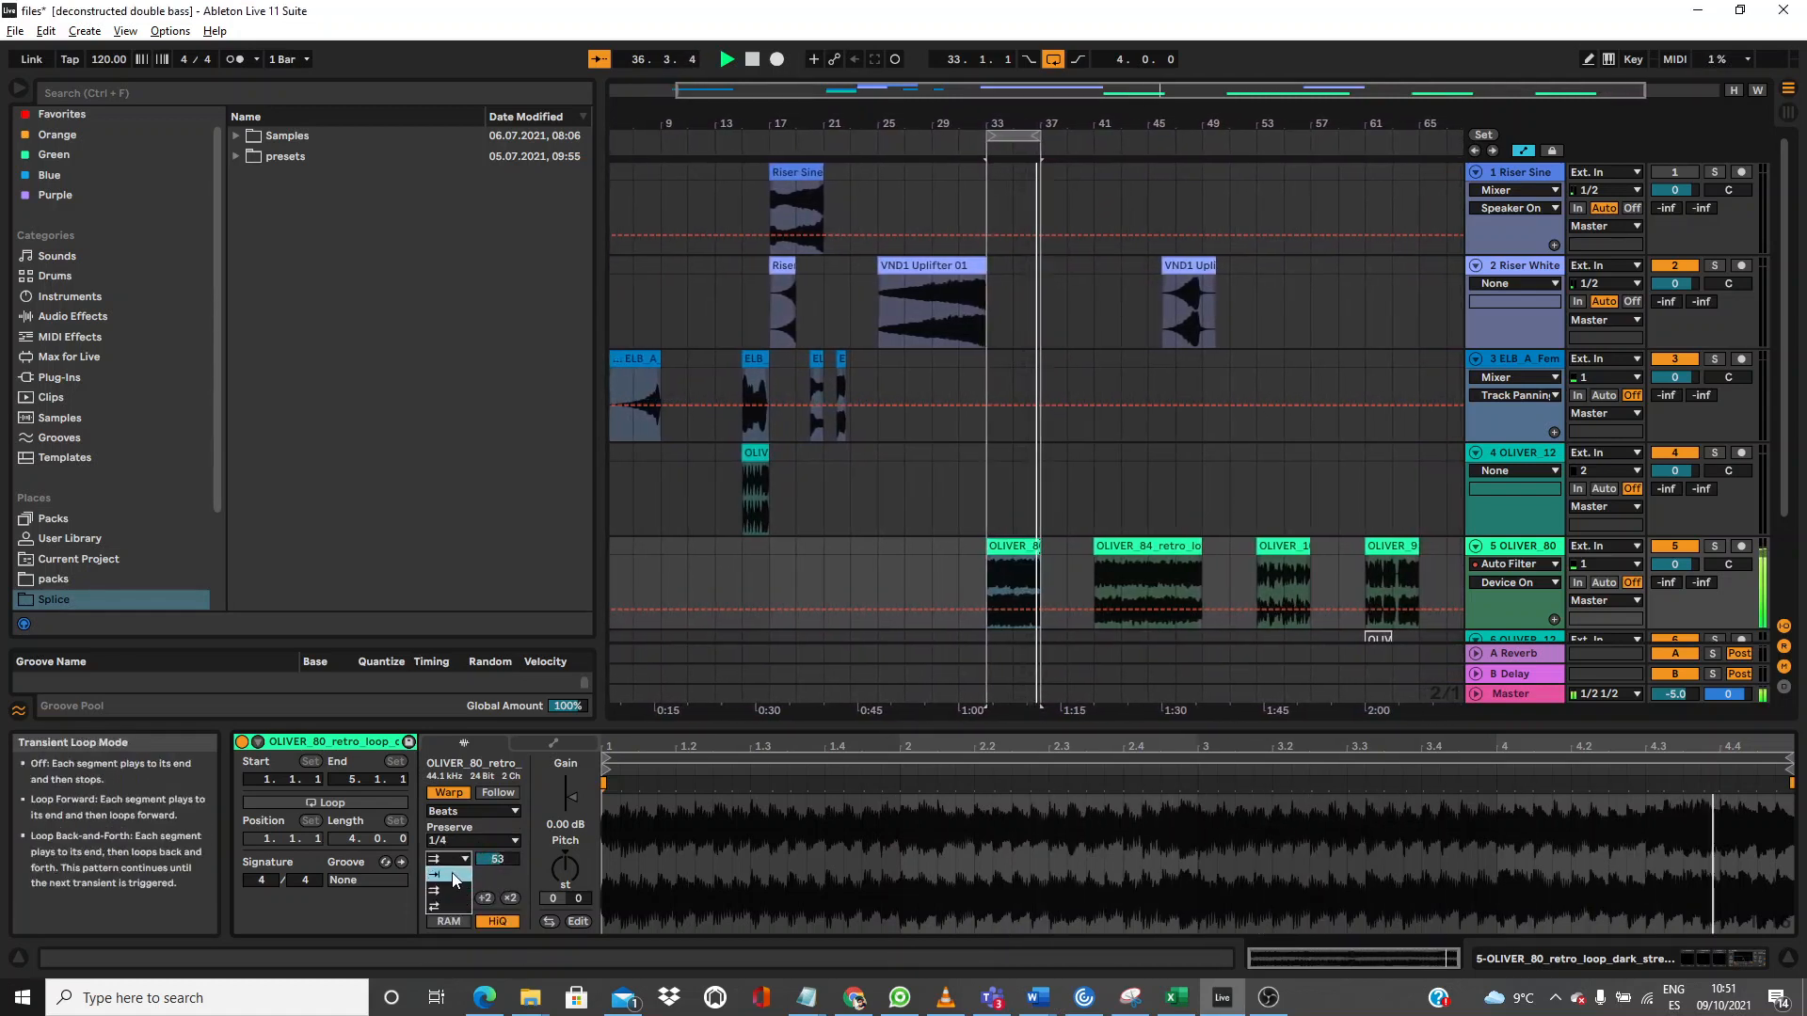
{"action": "left_click", "coordinate": [452, 874]}
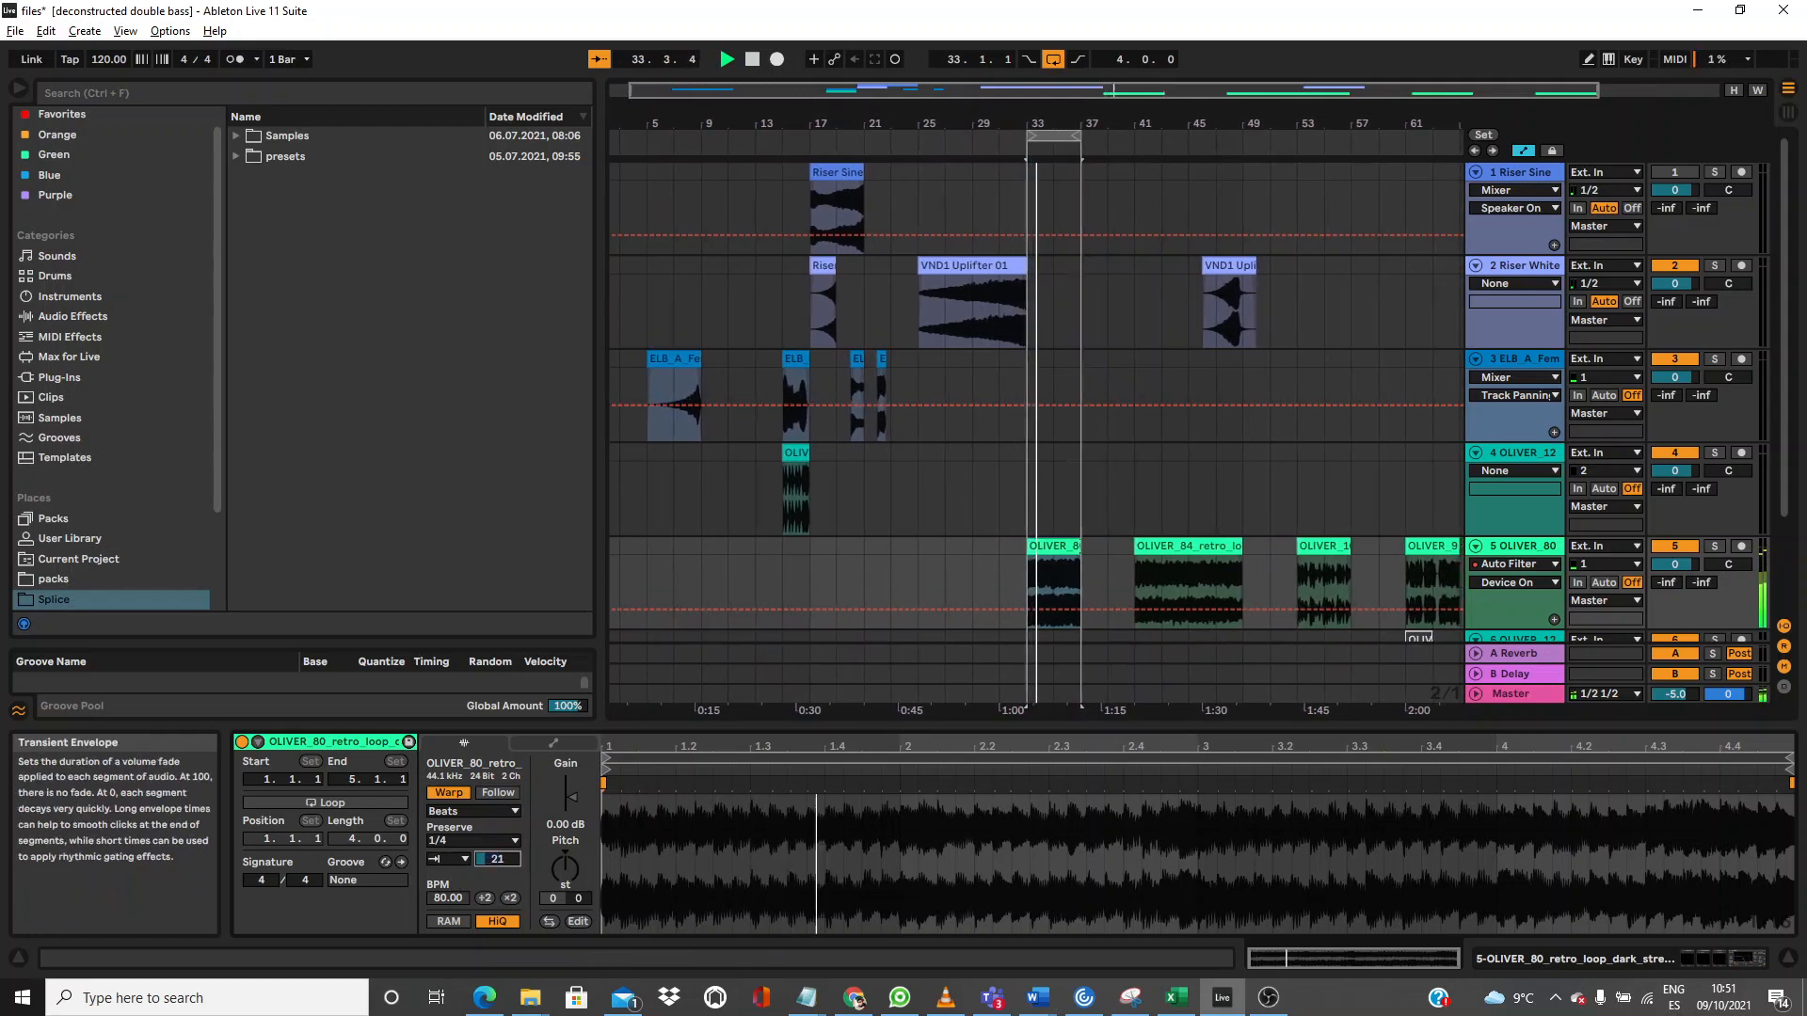
{"action": "left_click", "coordinate": [459, 859]}
{"action": "left_click", "coordinate": [447, 892]}
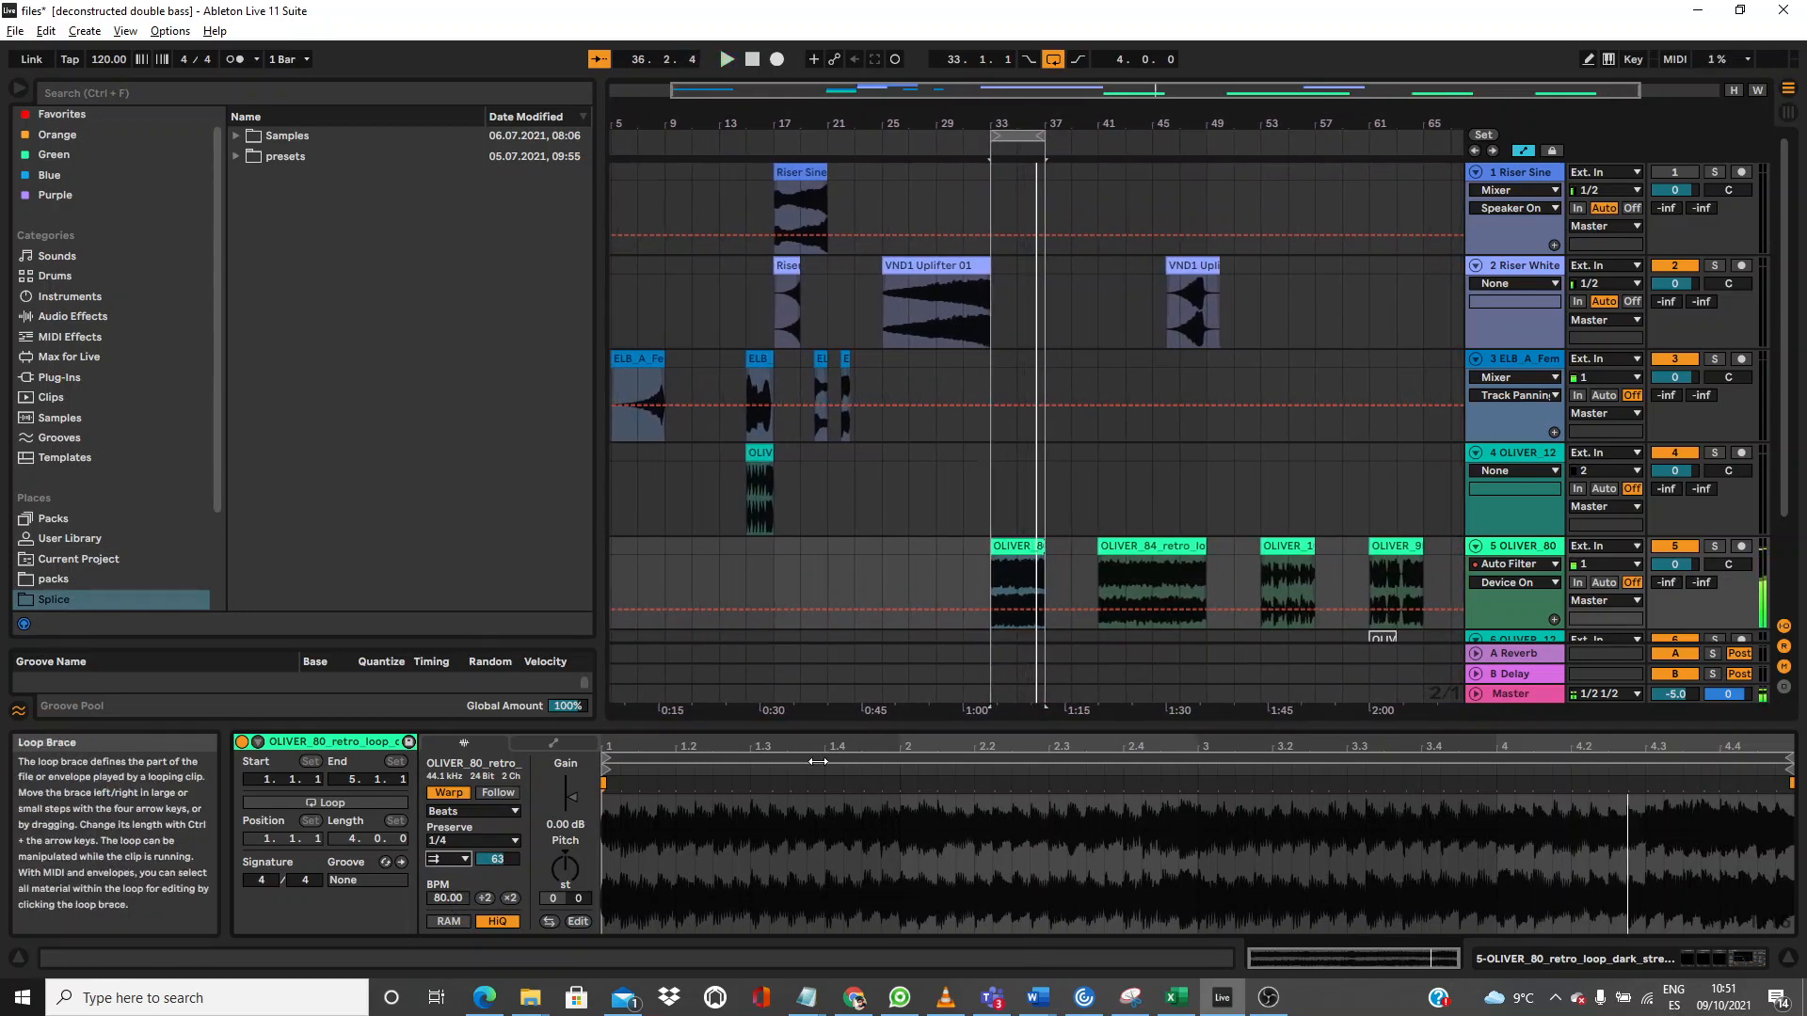
Step: Select the OLIVER_84 retro loop clip and loop playback over it
{"action": "left_click", "coordinate": [1142, 543]}
{"action": "key", "text": "ctrl+l"}
{"action": "key", "text": "space"}
{"action": "left_click", "coordinate": [461, 859]}
Step: Turn transient looping off and lower the transient envelope, including on the OLIVER_104 pop loop
{"action": "left_click", "coordinate": [458, 874]}
{"action": "left_click", "coordinate": [497, 859]}
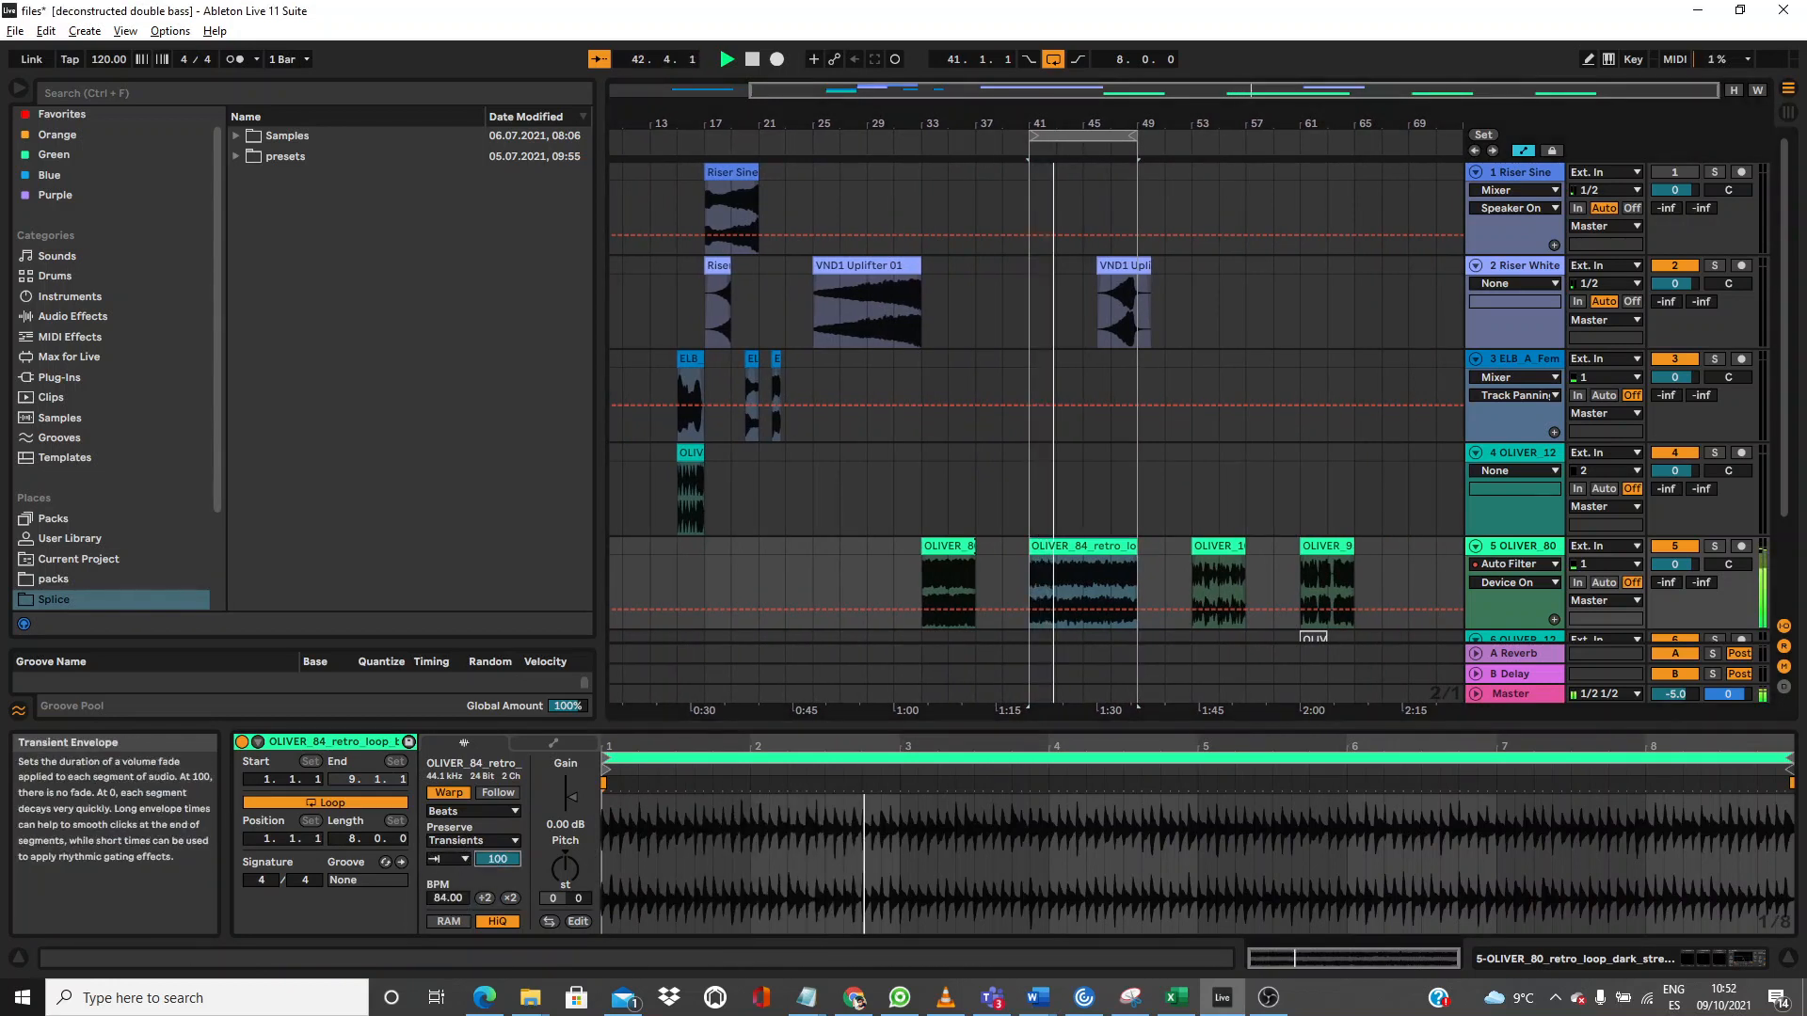
{"action": "left_click_drag", "start_coordinate": [497, 860], "coordinate": [497, 900]}
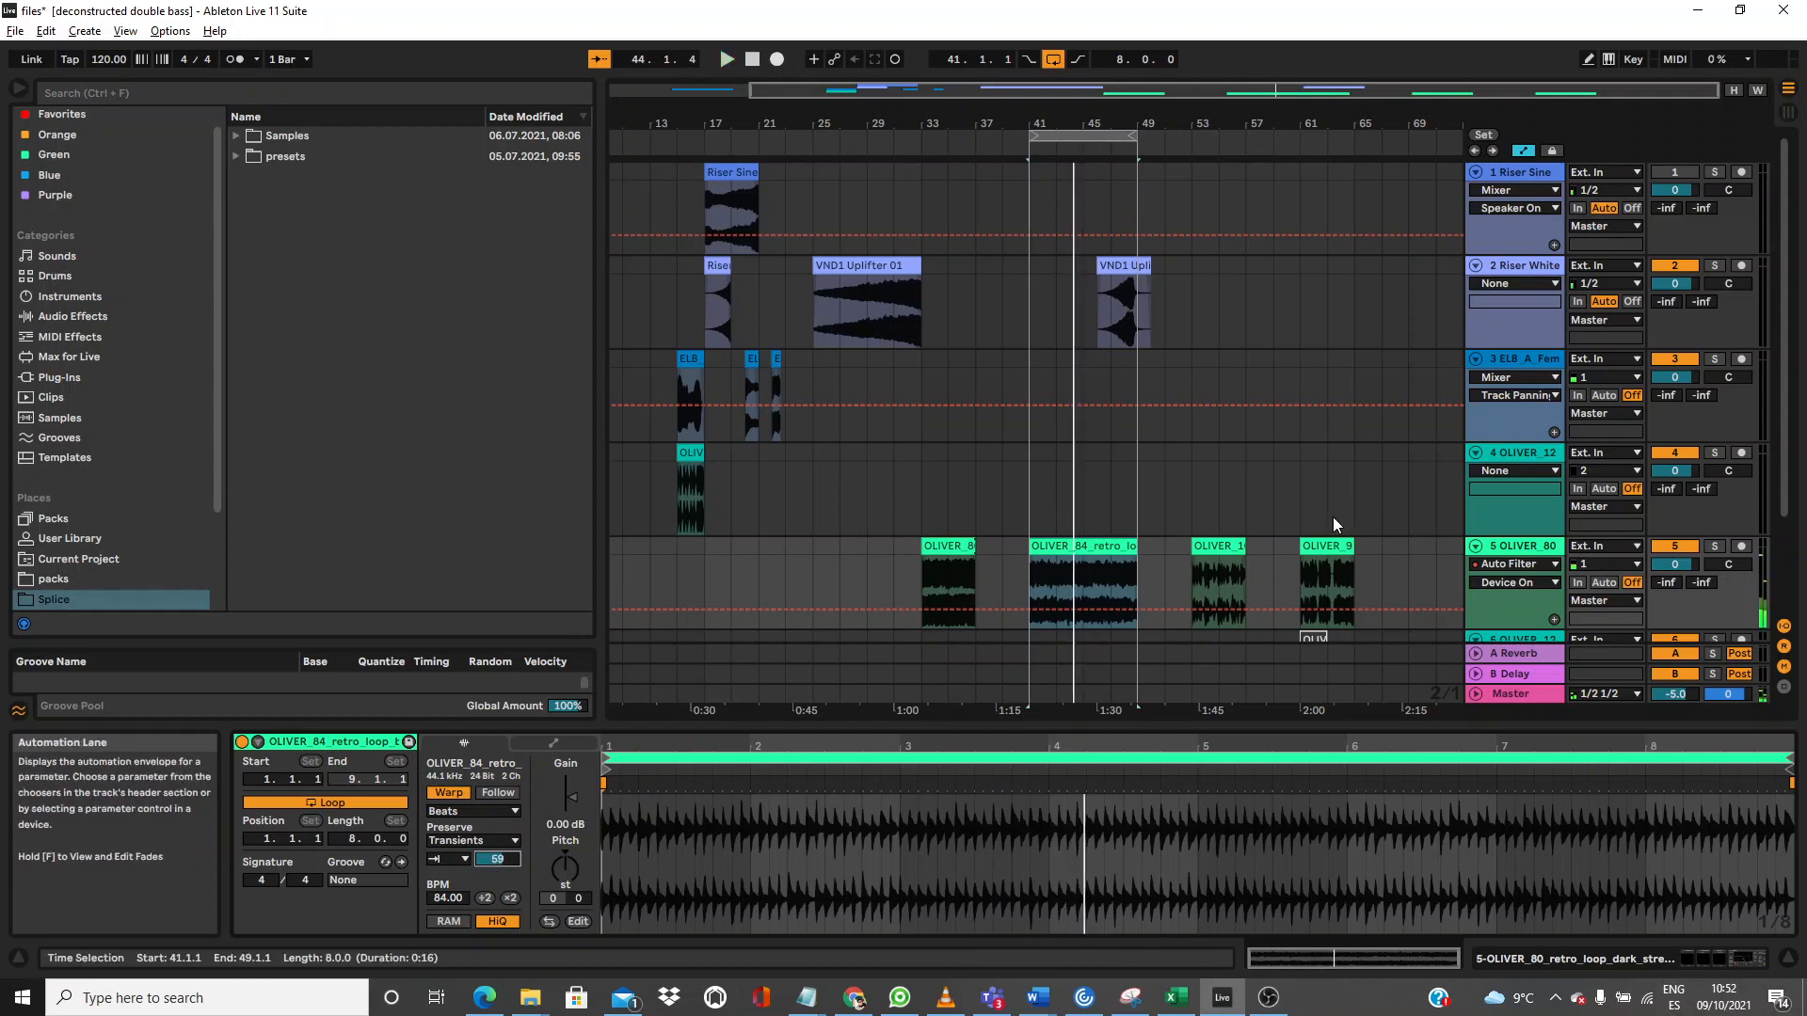
{"action": "left_click", "coordinate": [1221, 547]}
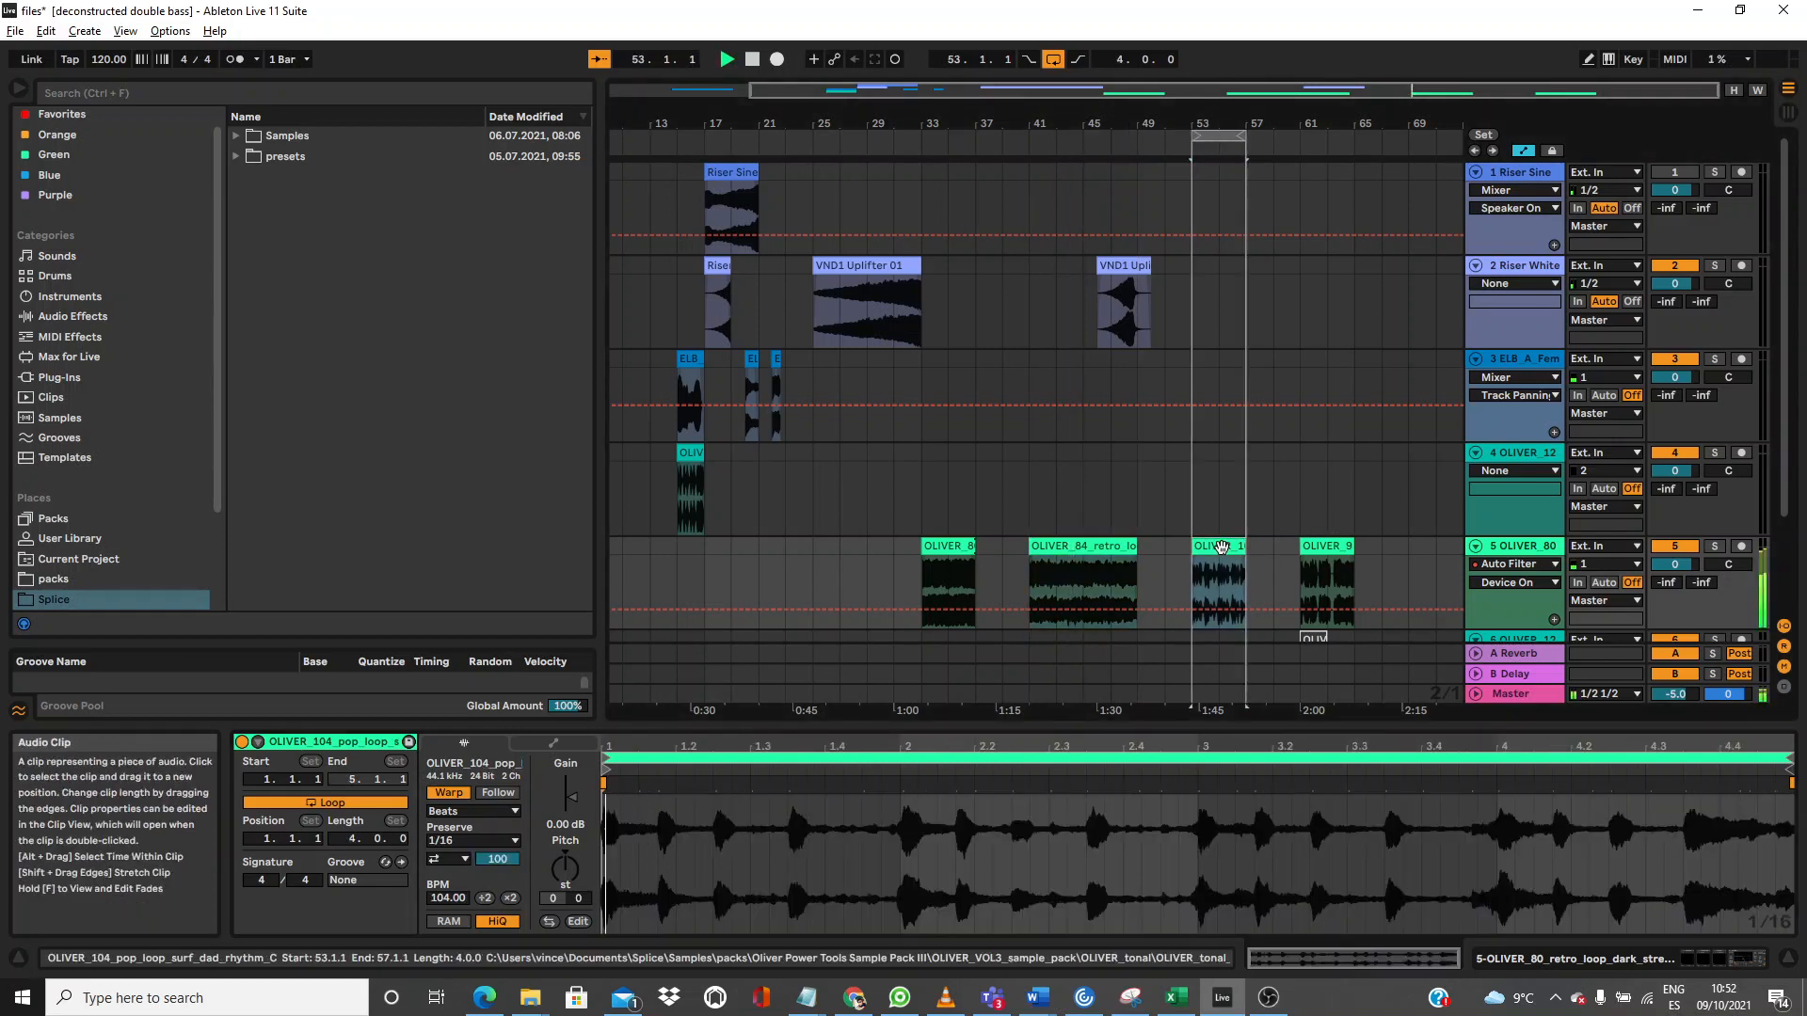
{"action": "left_click", "coordinate": [447, 859]}
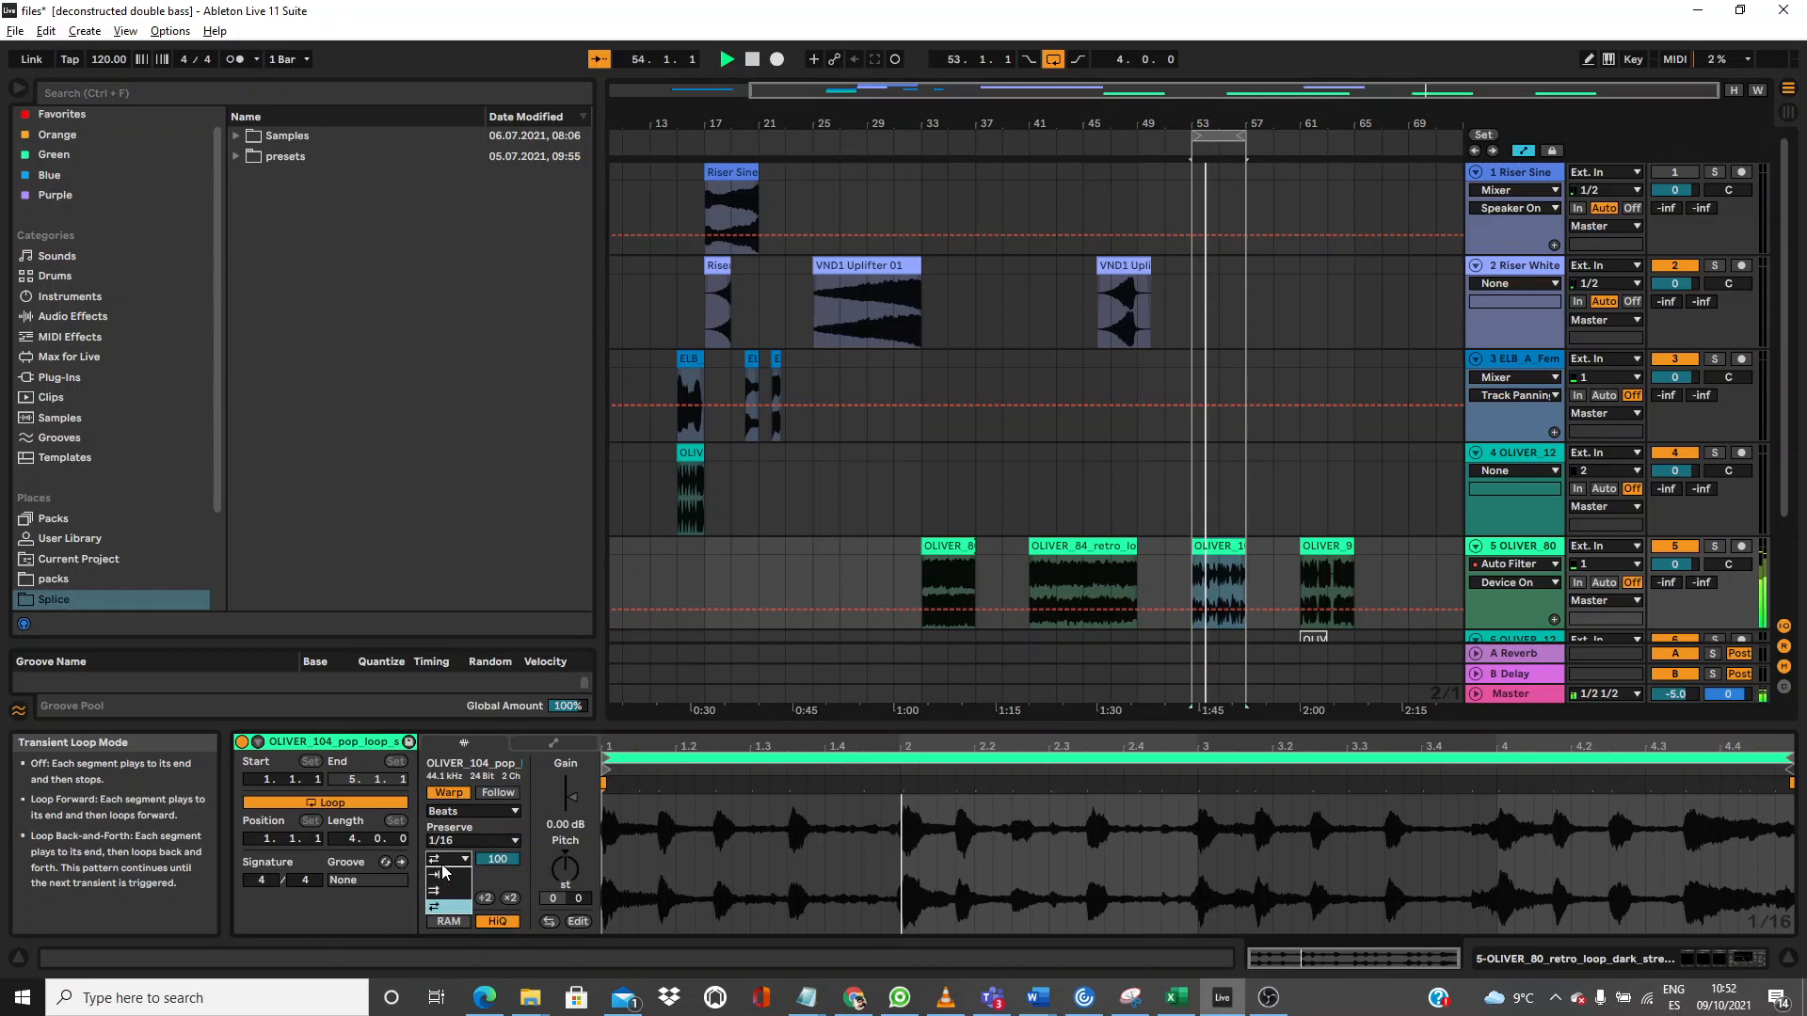
{"action": "left_click", "coordinate": [444, 873]}
{"action": "left_click_drag", "start_coordinate": [486, 860], "coordinate": [485, 934]}
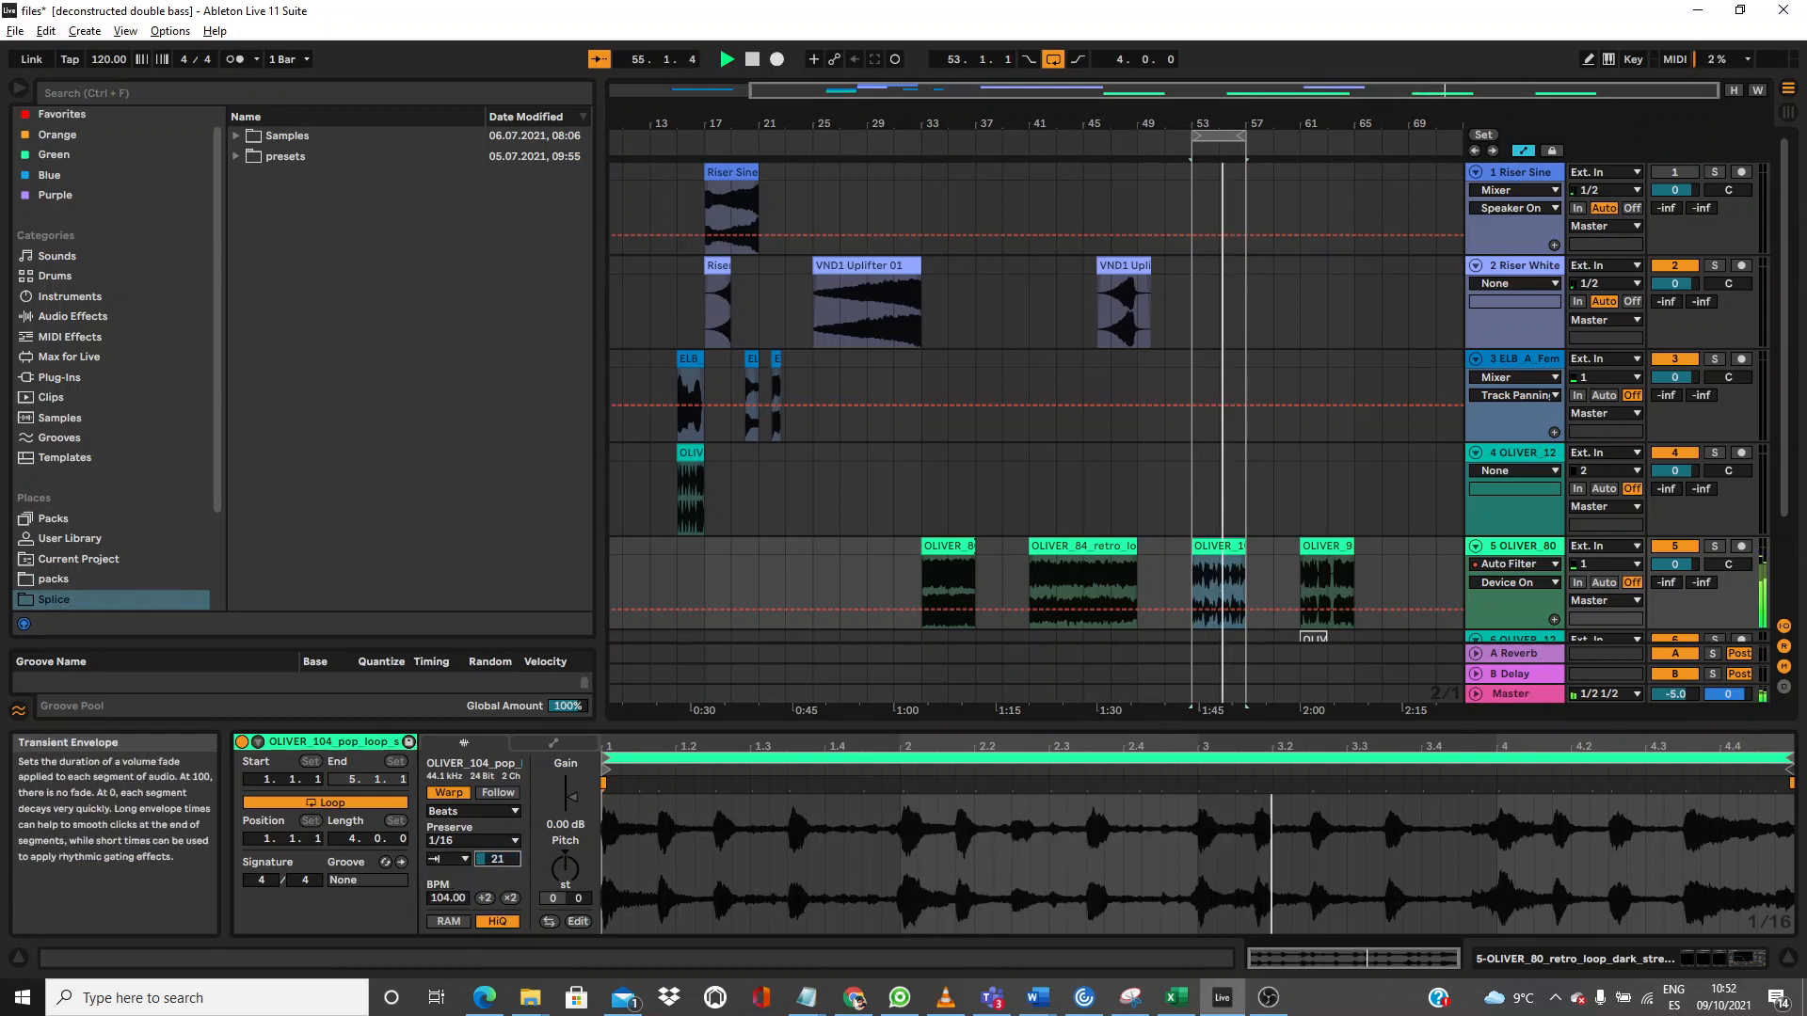
Step: Set the pop loop's warp Preserve to Transients, then to 1/16
{"action": "left_click", "coordinate": [482, 842]}
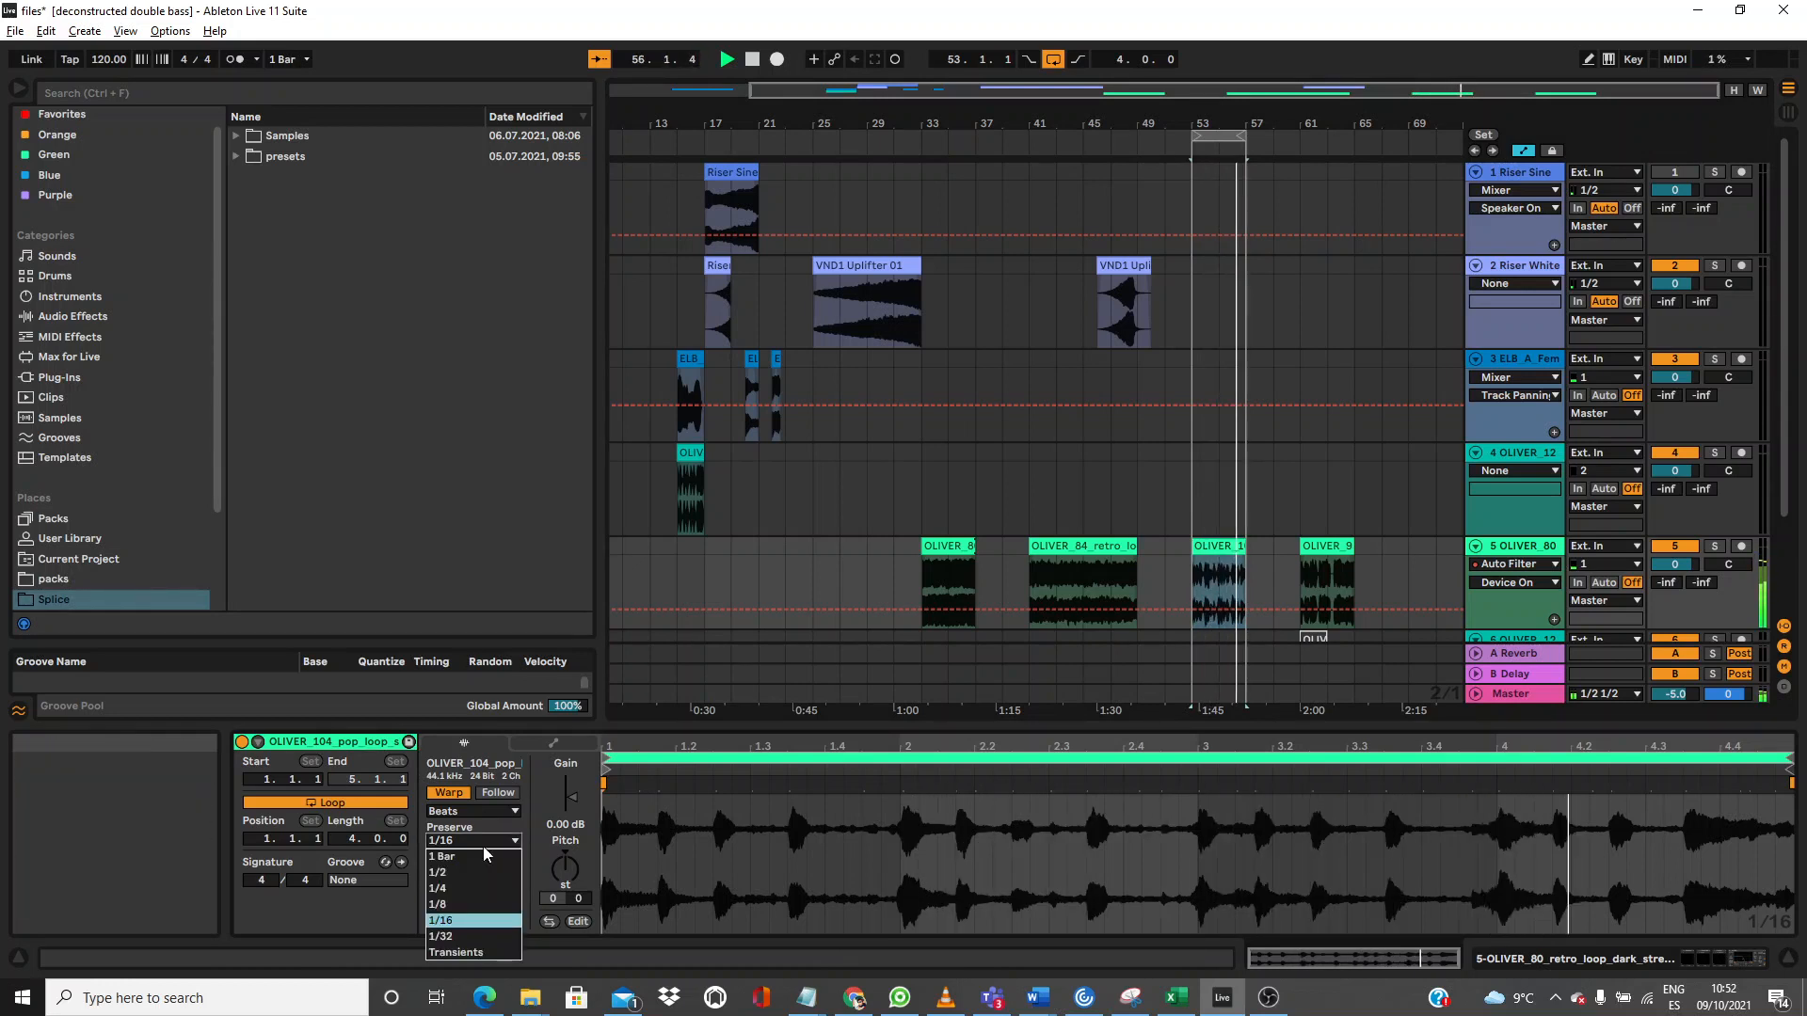
{"action": "left_click", "coordinate": [461, 956]}
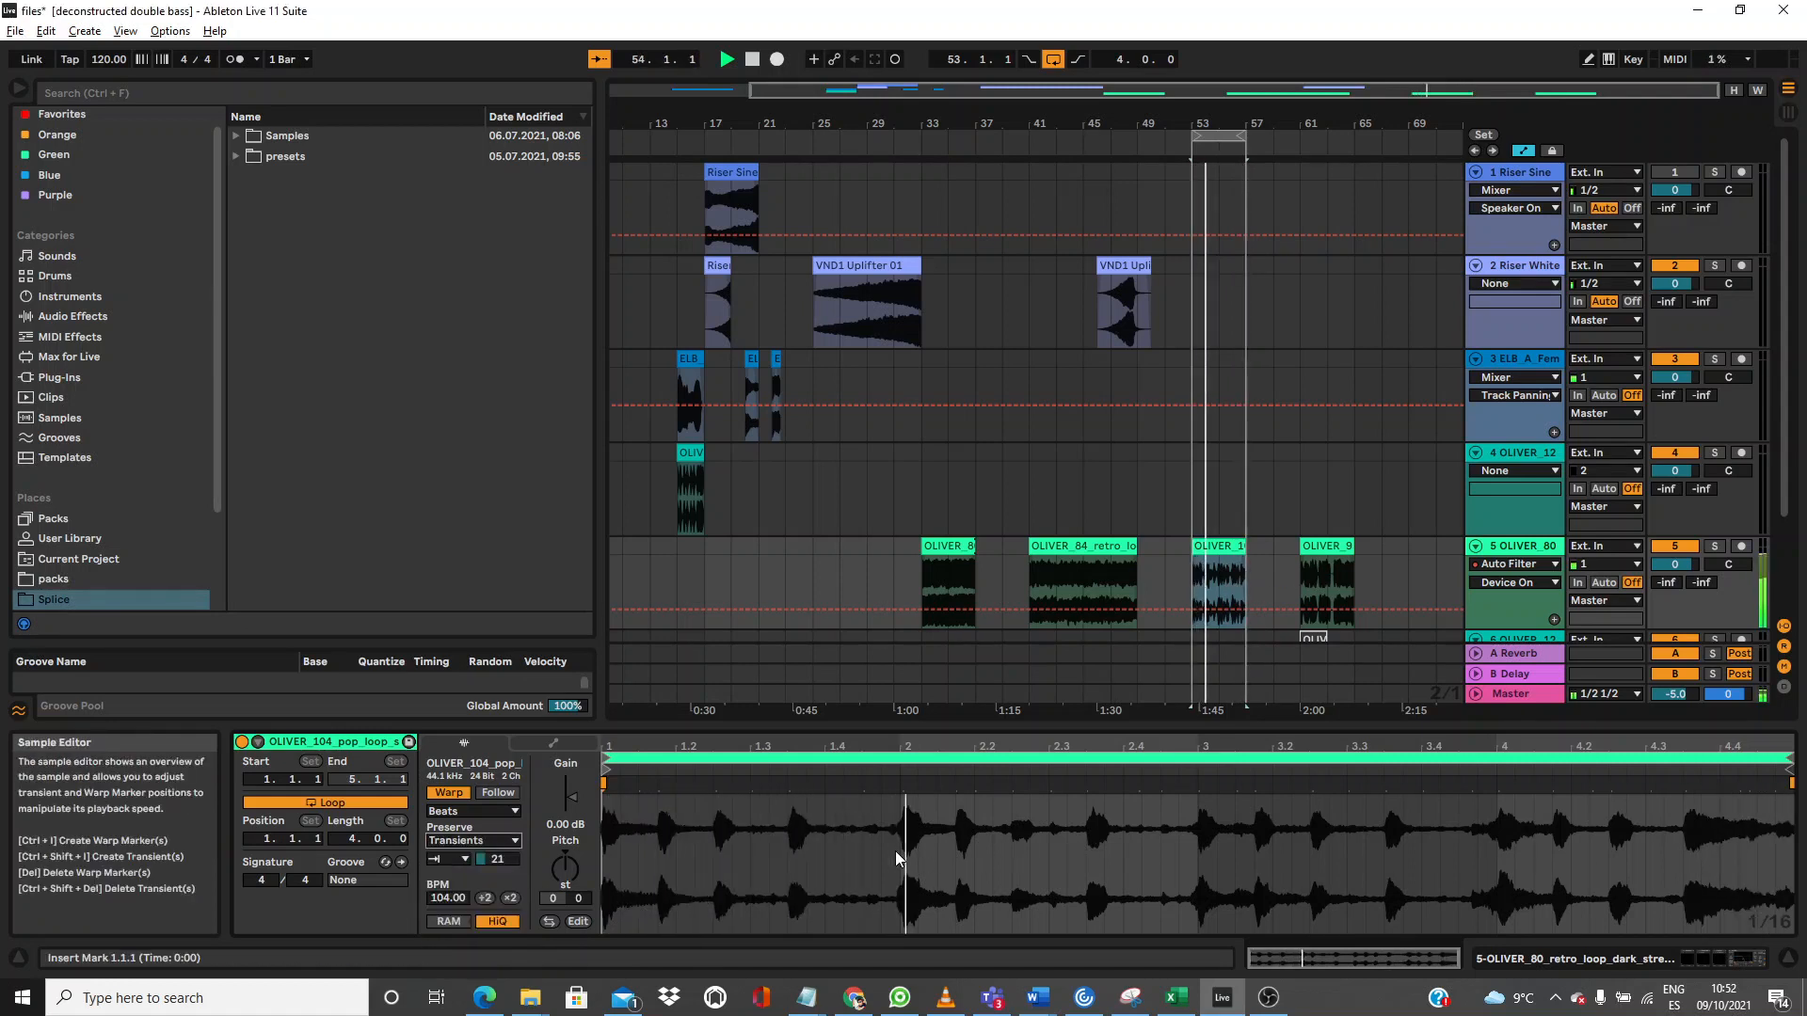
{"action": "left_click", "coordinate": [478, 841]}
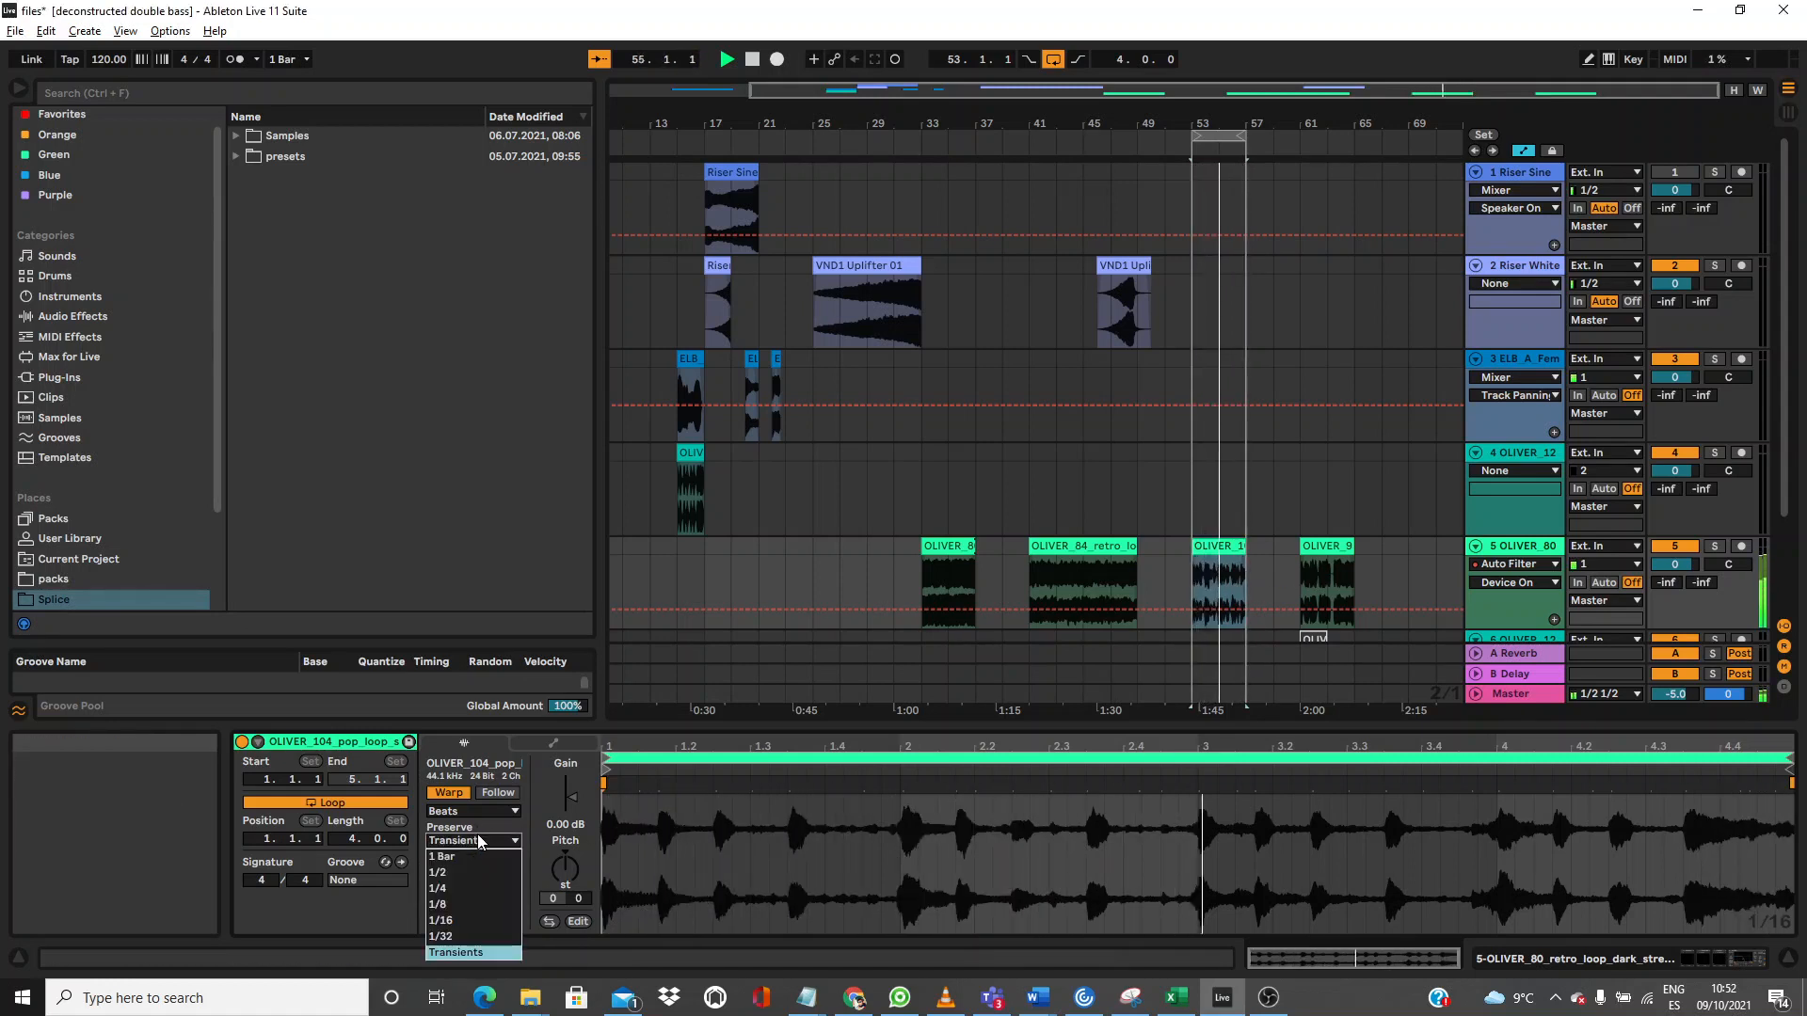
{"action": "left_click", "coordinate": [478, 918]}
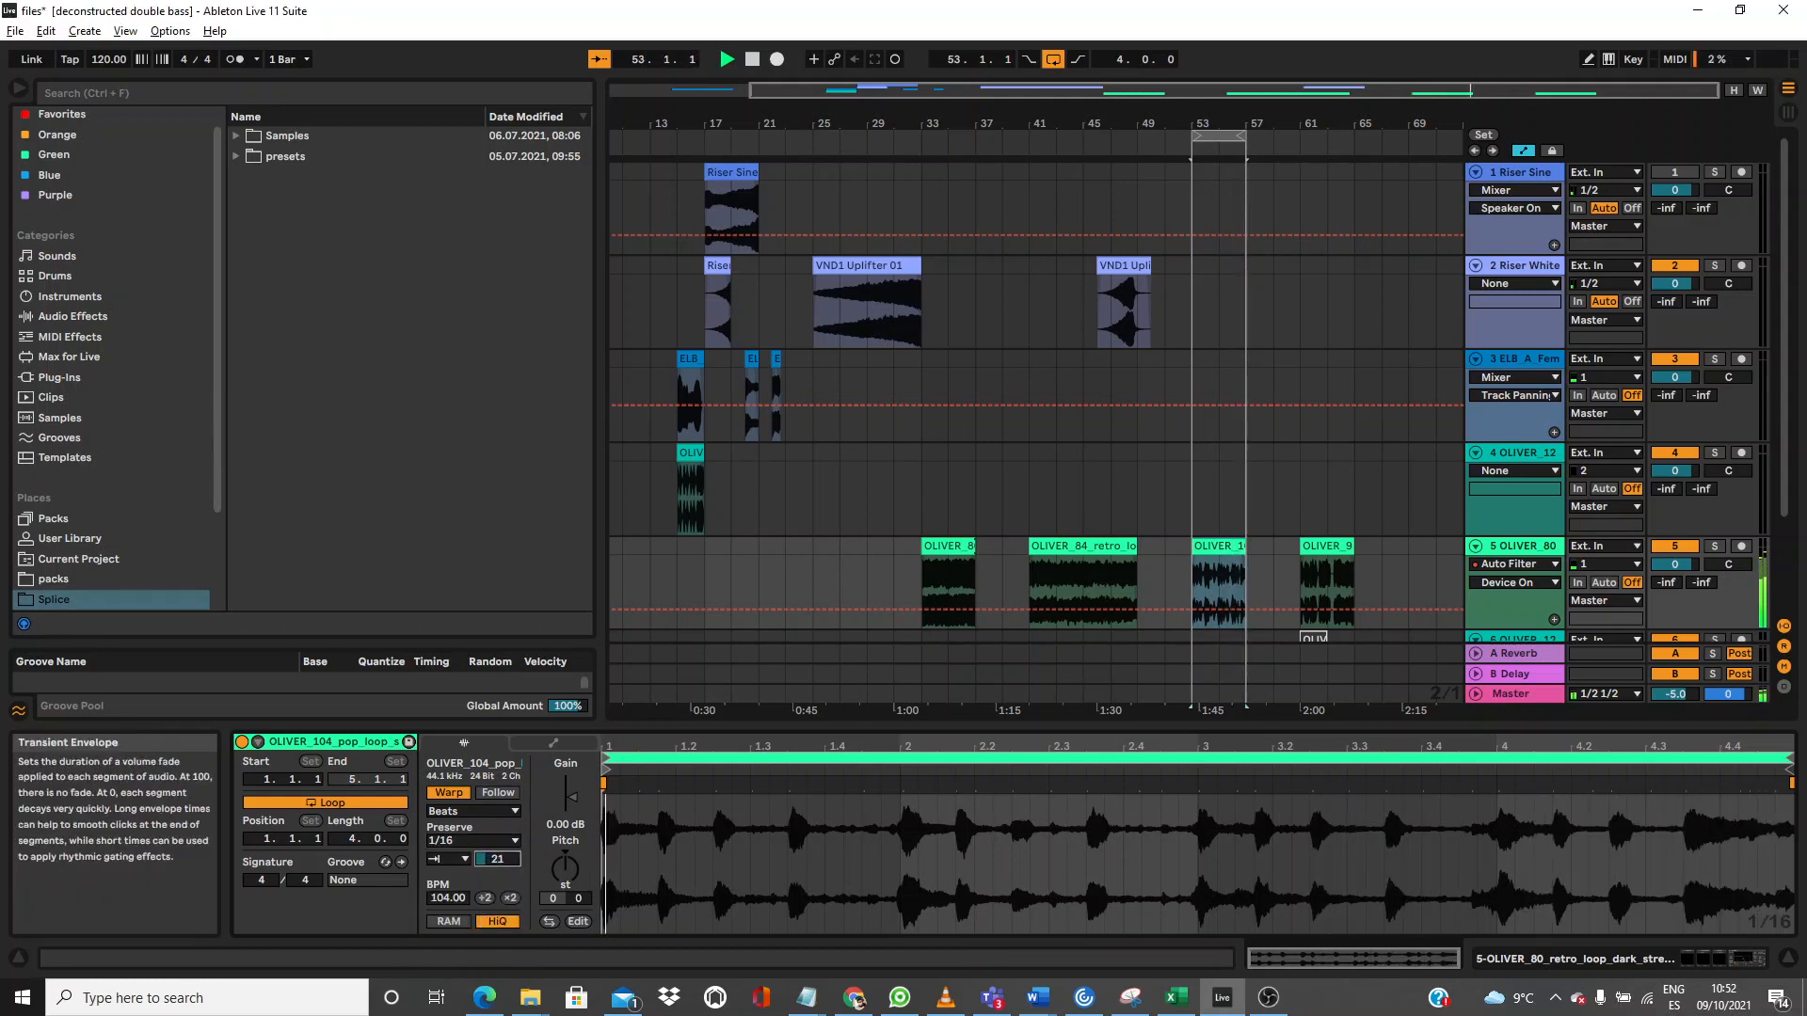
Step: Try Transient Loop Mode Loop Forward with envelope 0, then Off with envelope 63
{"action": "left_click", "coordinate": [452, 861]}
{"action": "left_click", "coordinate": [468, 886]}
{"action": "left_click_drag", "start_coordinate": [486, 860], "coordinate": [486, 890]}
{"action": "left_click", "coordinate": [463, 861]}
{"action": "left_click", "coordinate": [455, 877]}
{"action": "left_click_drag", "start_coordinate": [490, 861], "coordinate": [489, 803]}
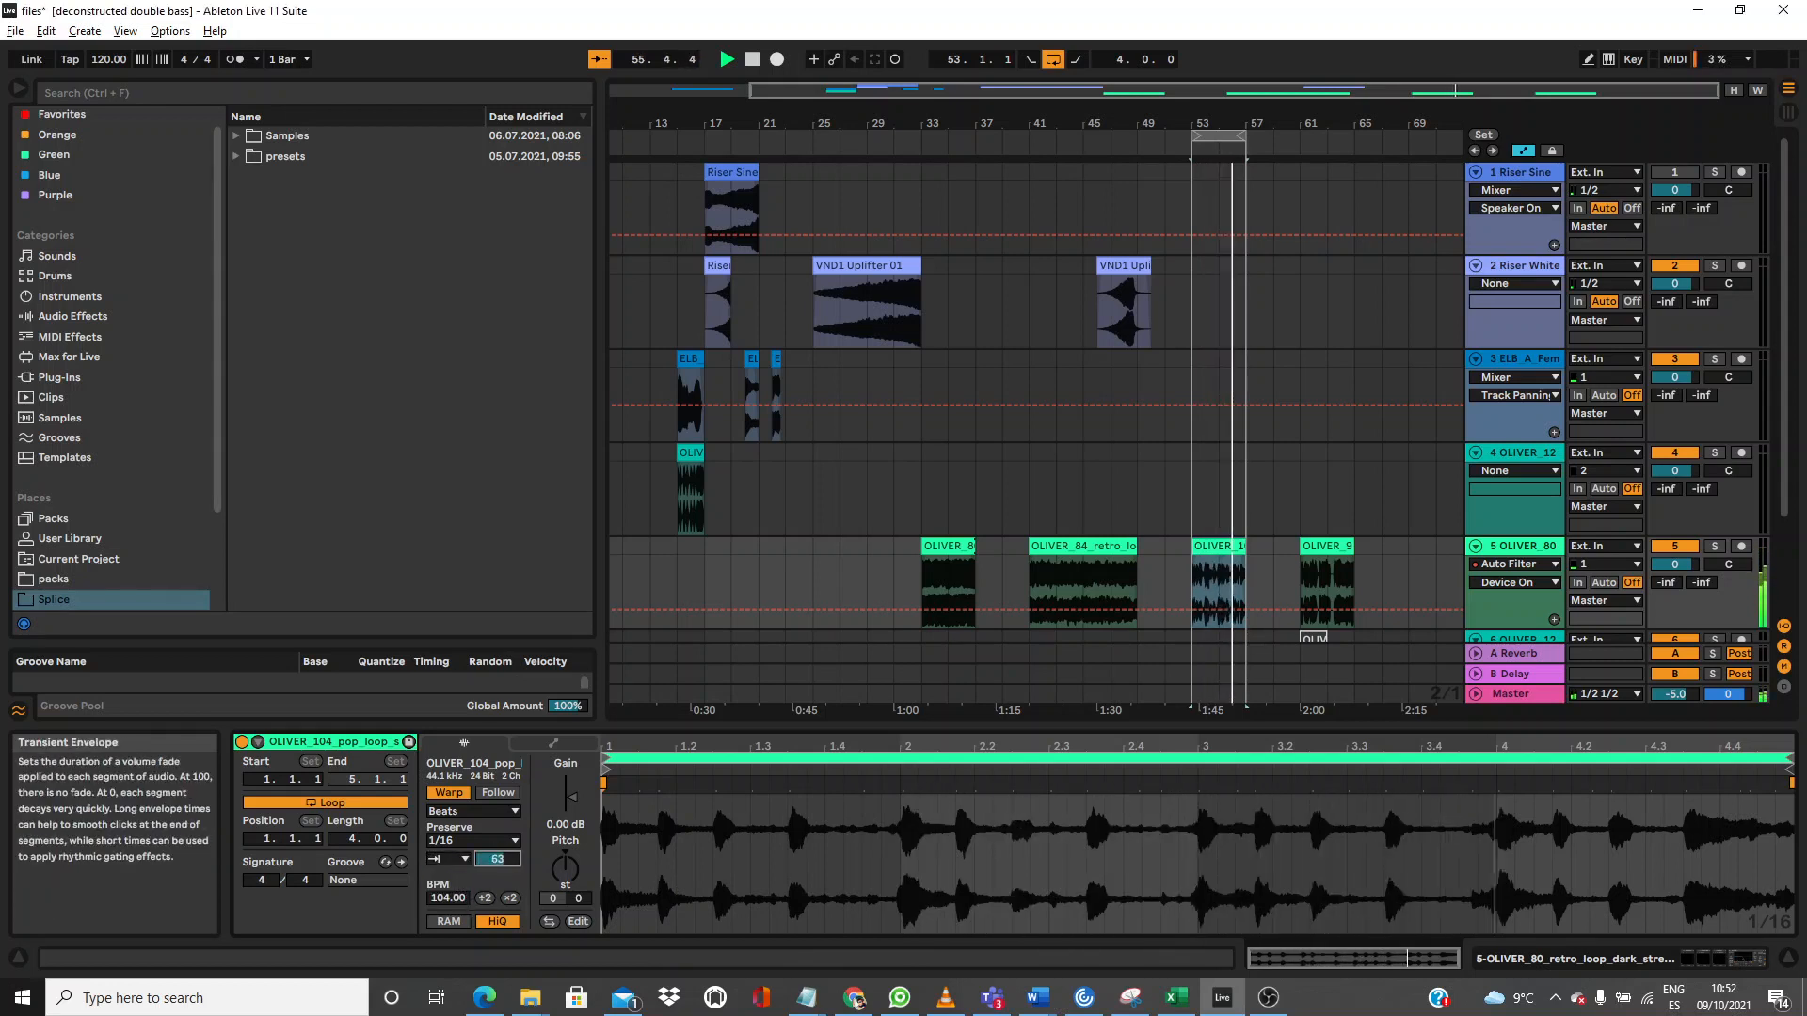
Step: Set Preserve 1/4 with envelope 58, then Preserve 1/32, and select the OLIVER_95 soulful loop
{"action": "left_click", "coordinate": [474, 840]}
{"action": "left_click", "coordinate": [467, 887]}
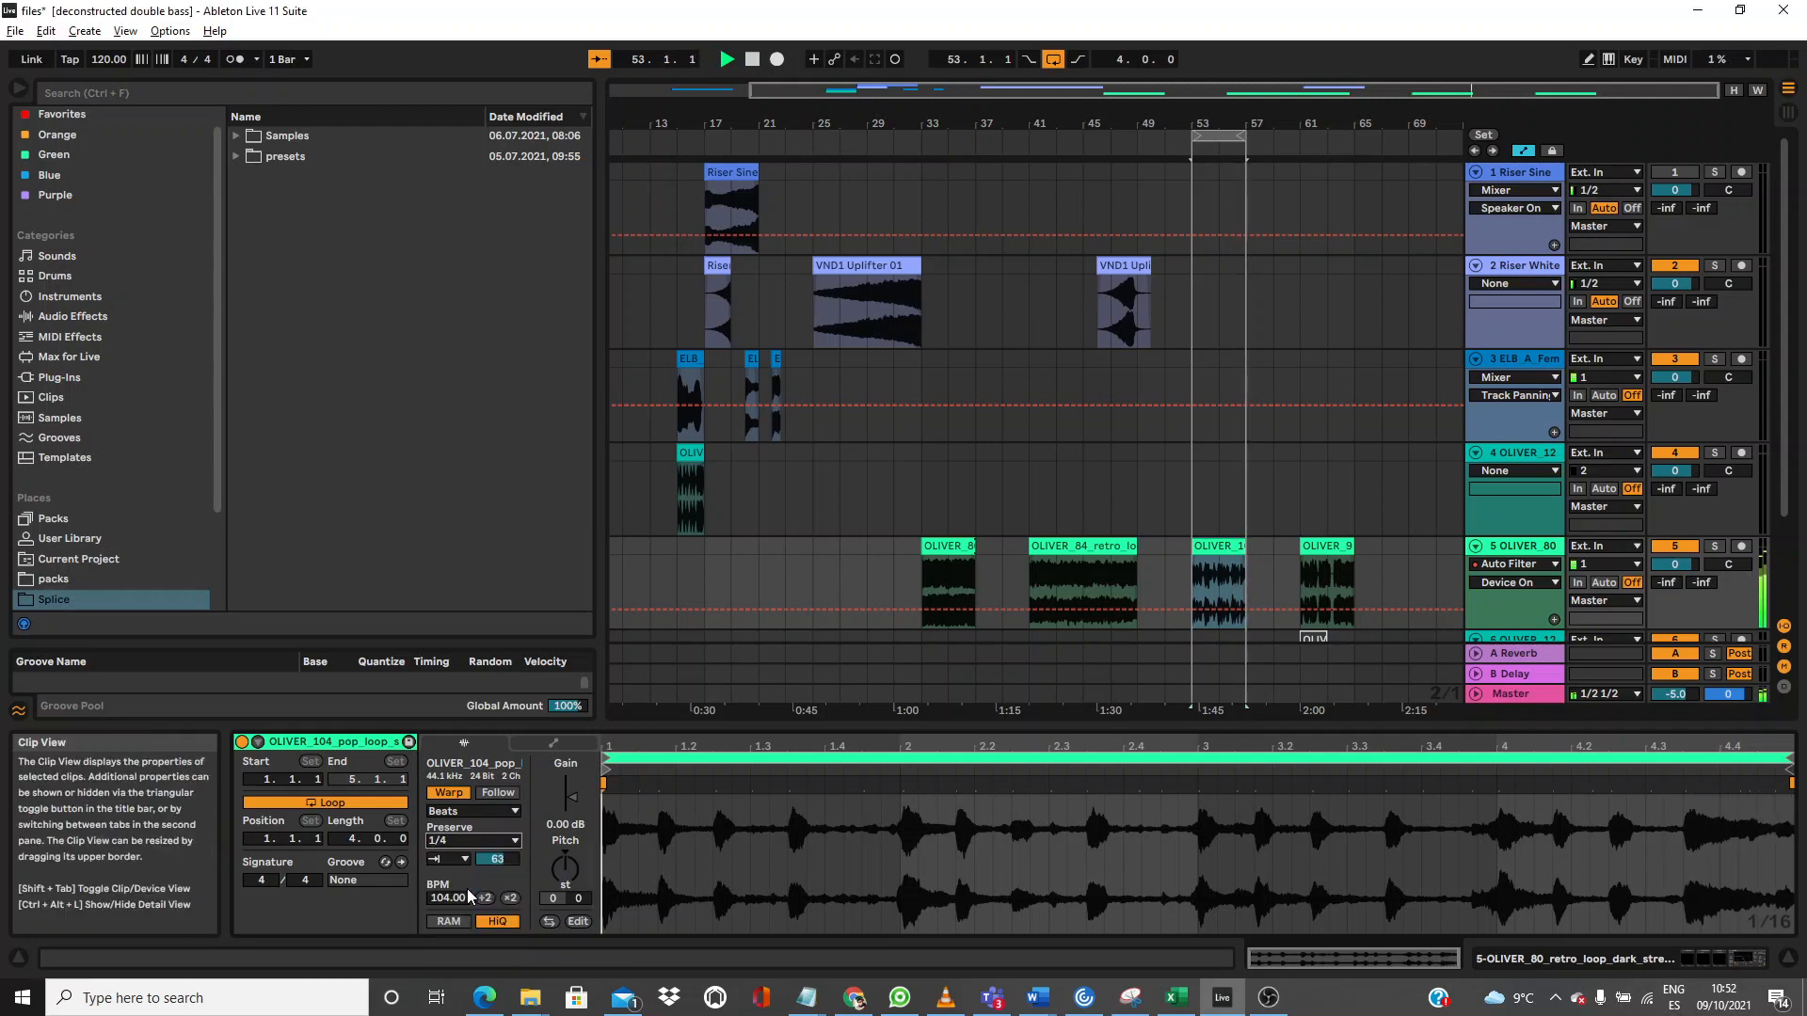
{"action": "left_click_drag", "start_coordinate": [495, 860], "coordinate": [495, 868]}
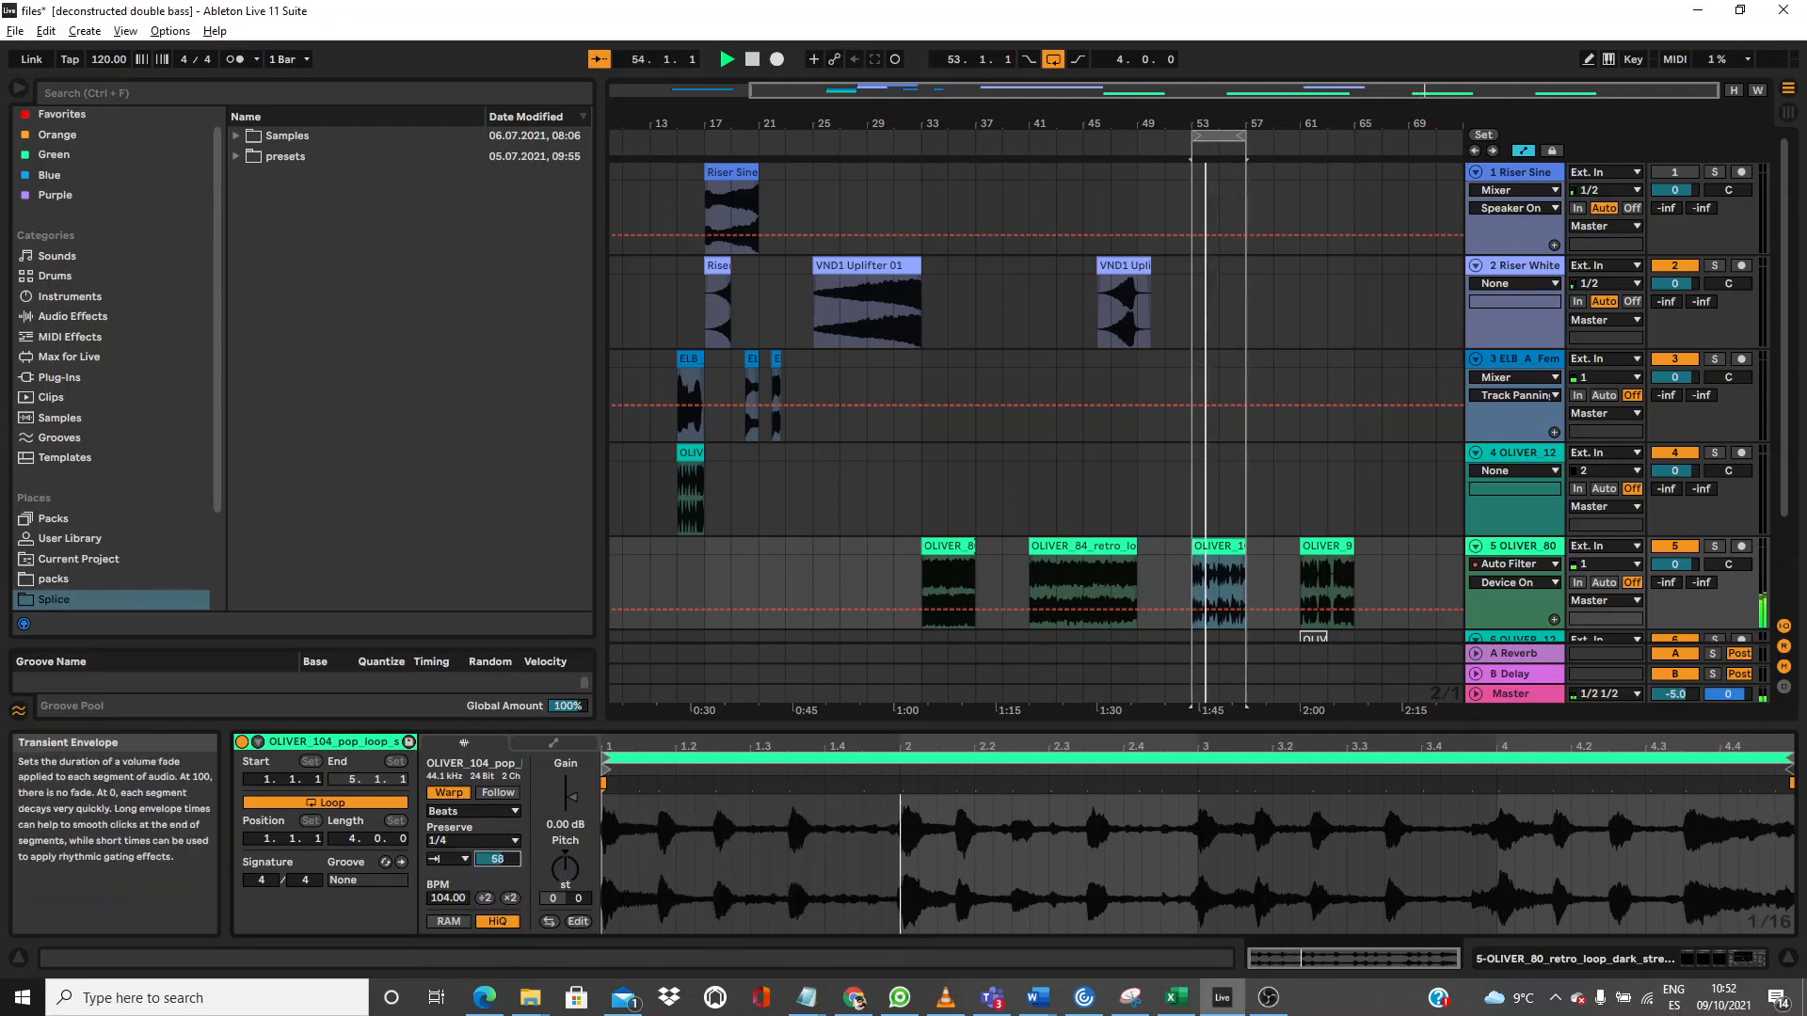
{"action": "left_click", "coordinate": [474, 841]}
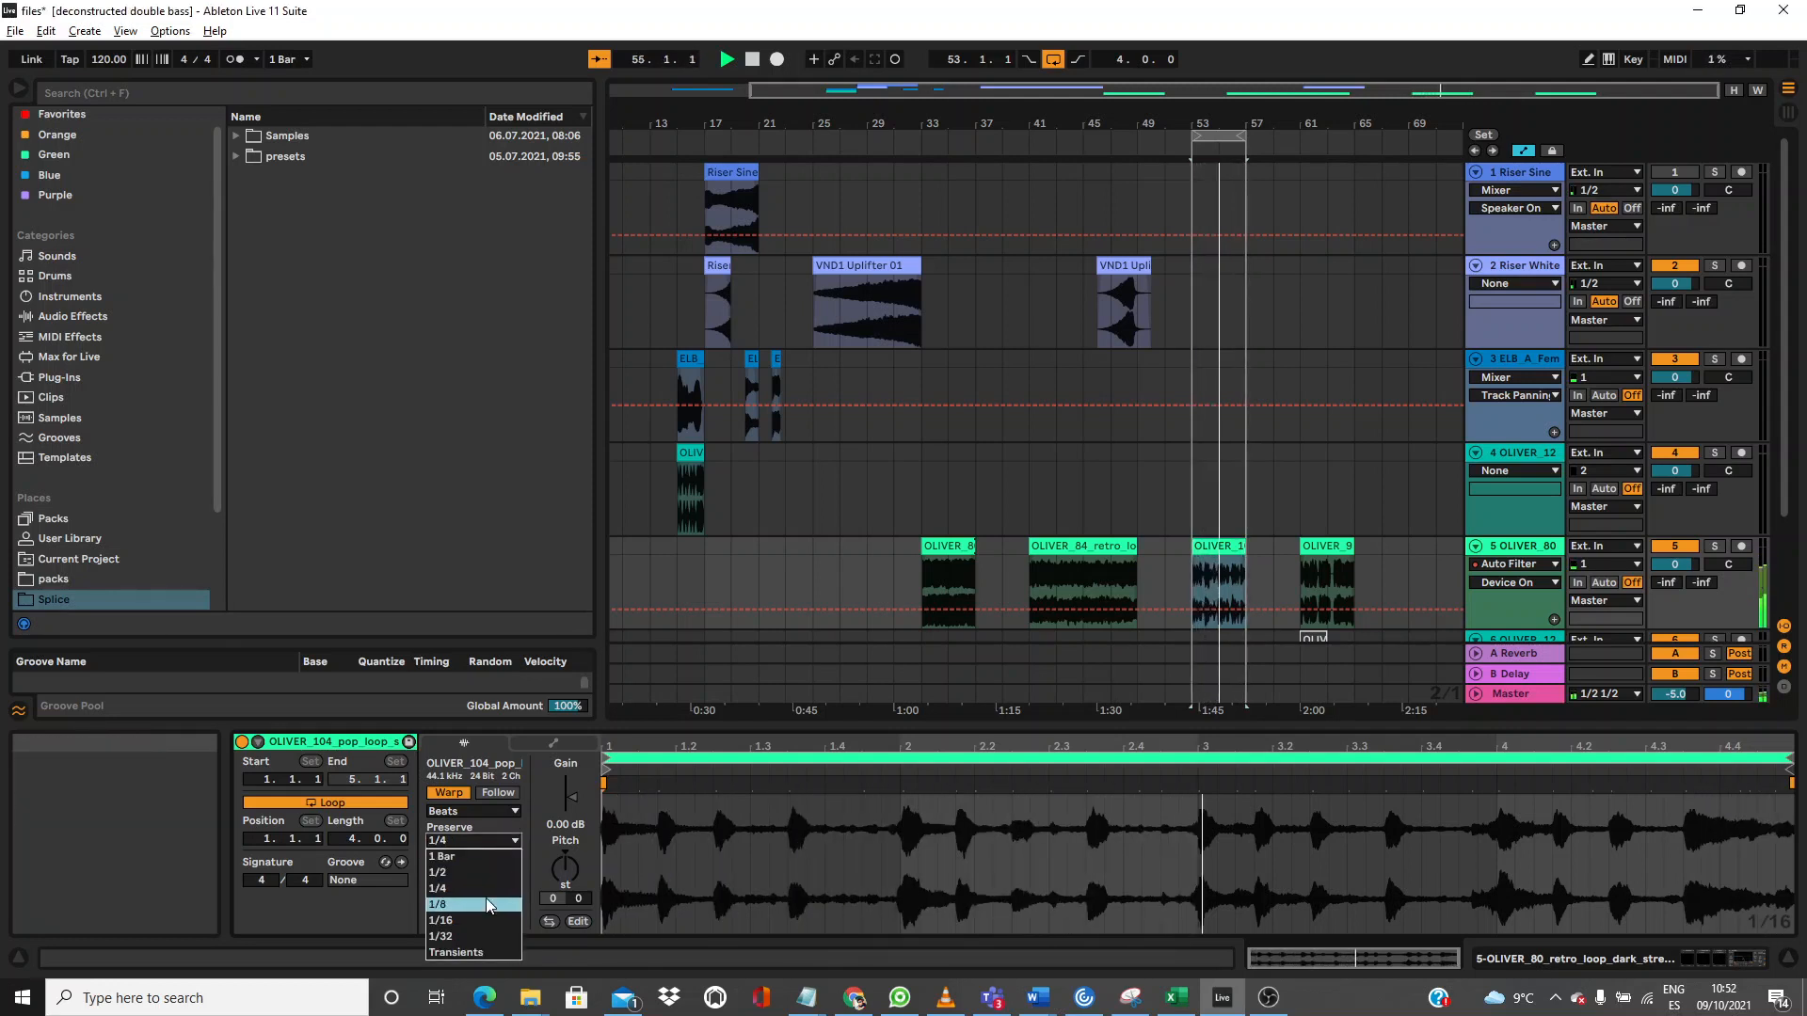
{"action": "left_click", "coordinate": [482, 934]}
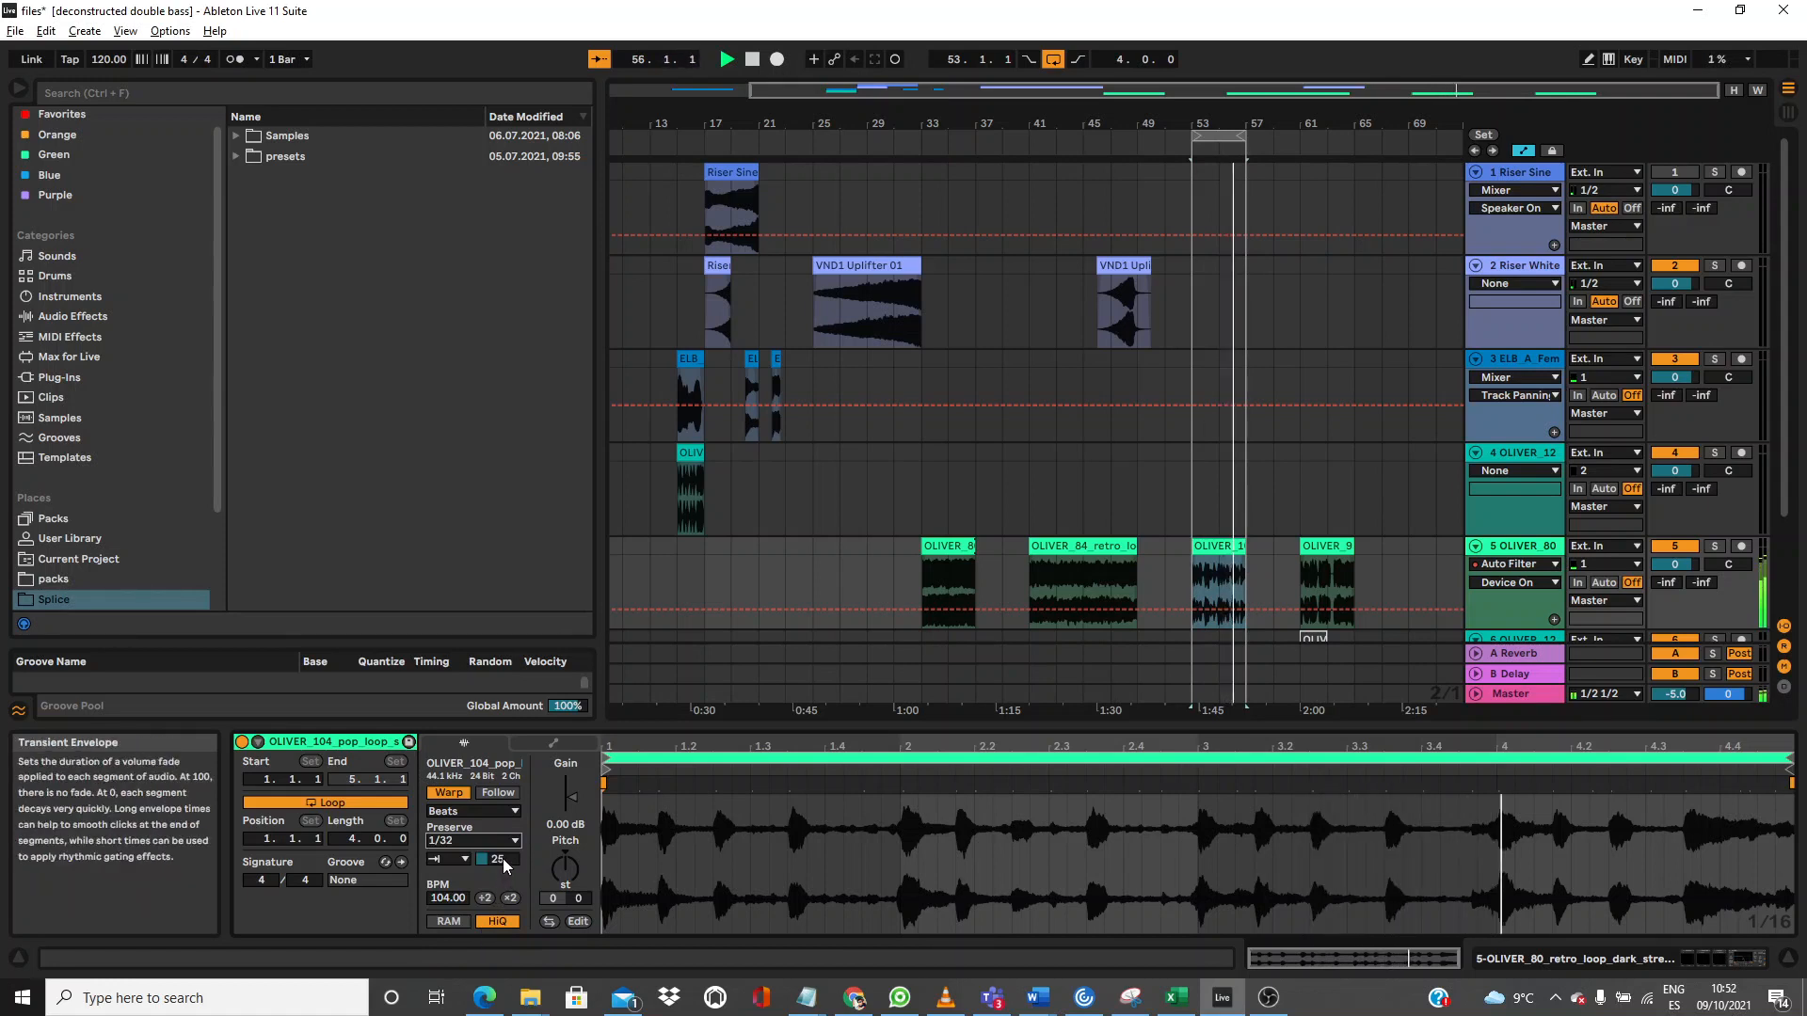
{"action": "left_click", "coordinate": [1303, 544]}
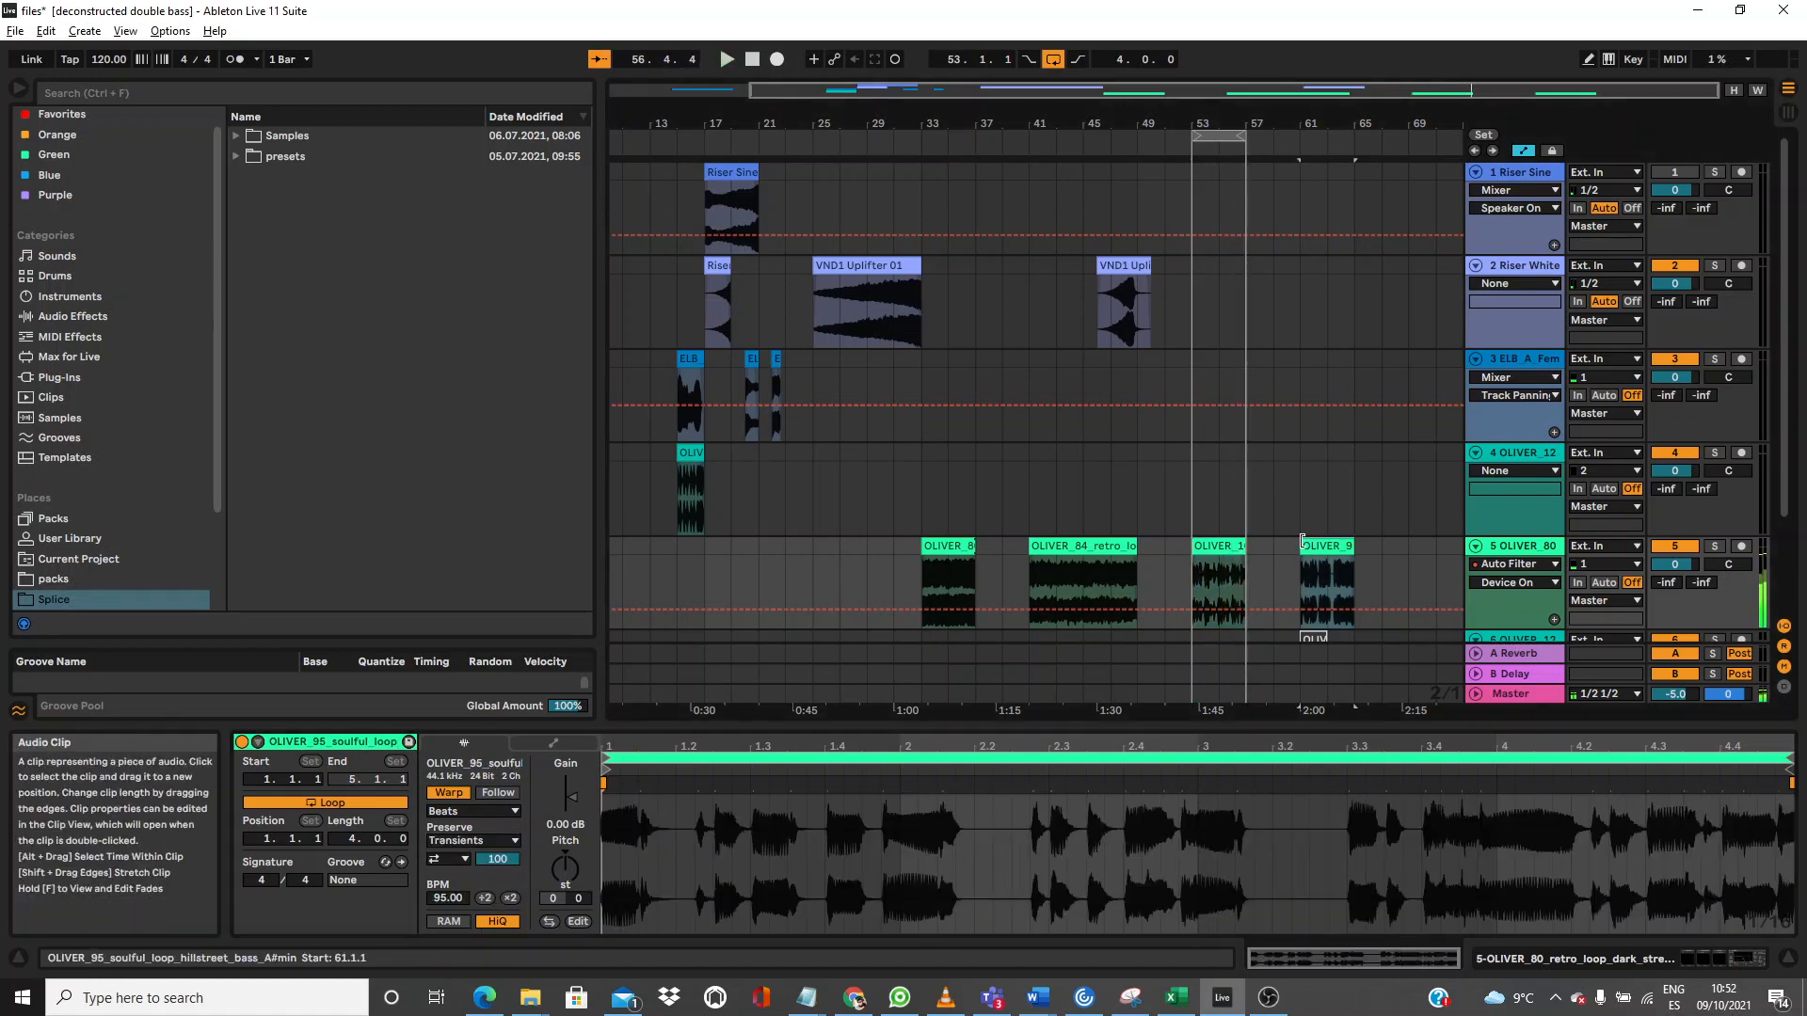
Step: Loop and play bars 61–65, set soulful loop transient looping Off with envelope 35, and move the drum loop to bar 61
{"action": "key", "text": "ctrl+l"}
{"action": "key", "text": "space"}
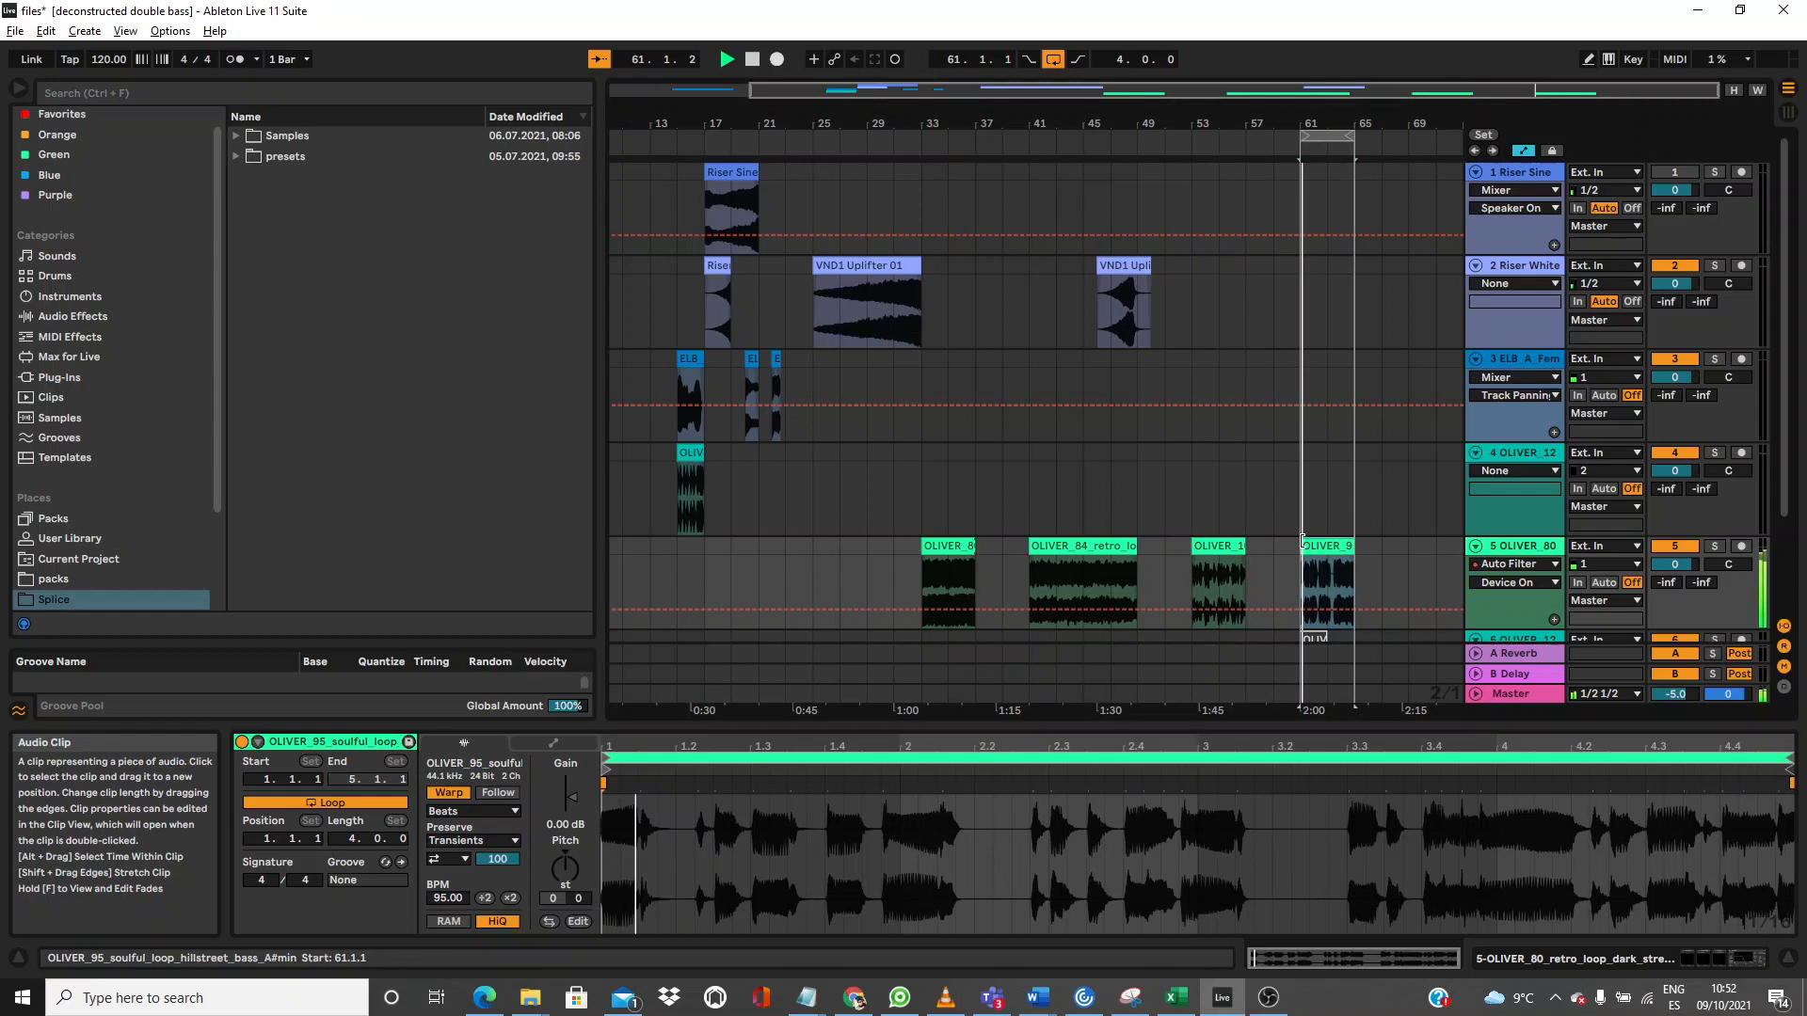
{"action": "left_click", "coordinate": [446, 863]}
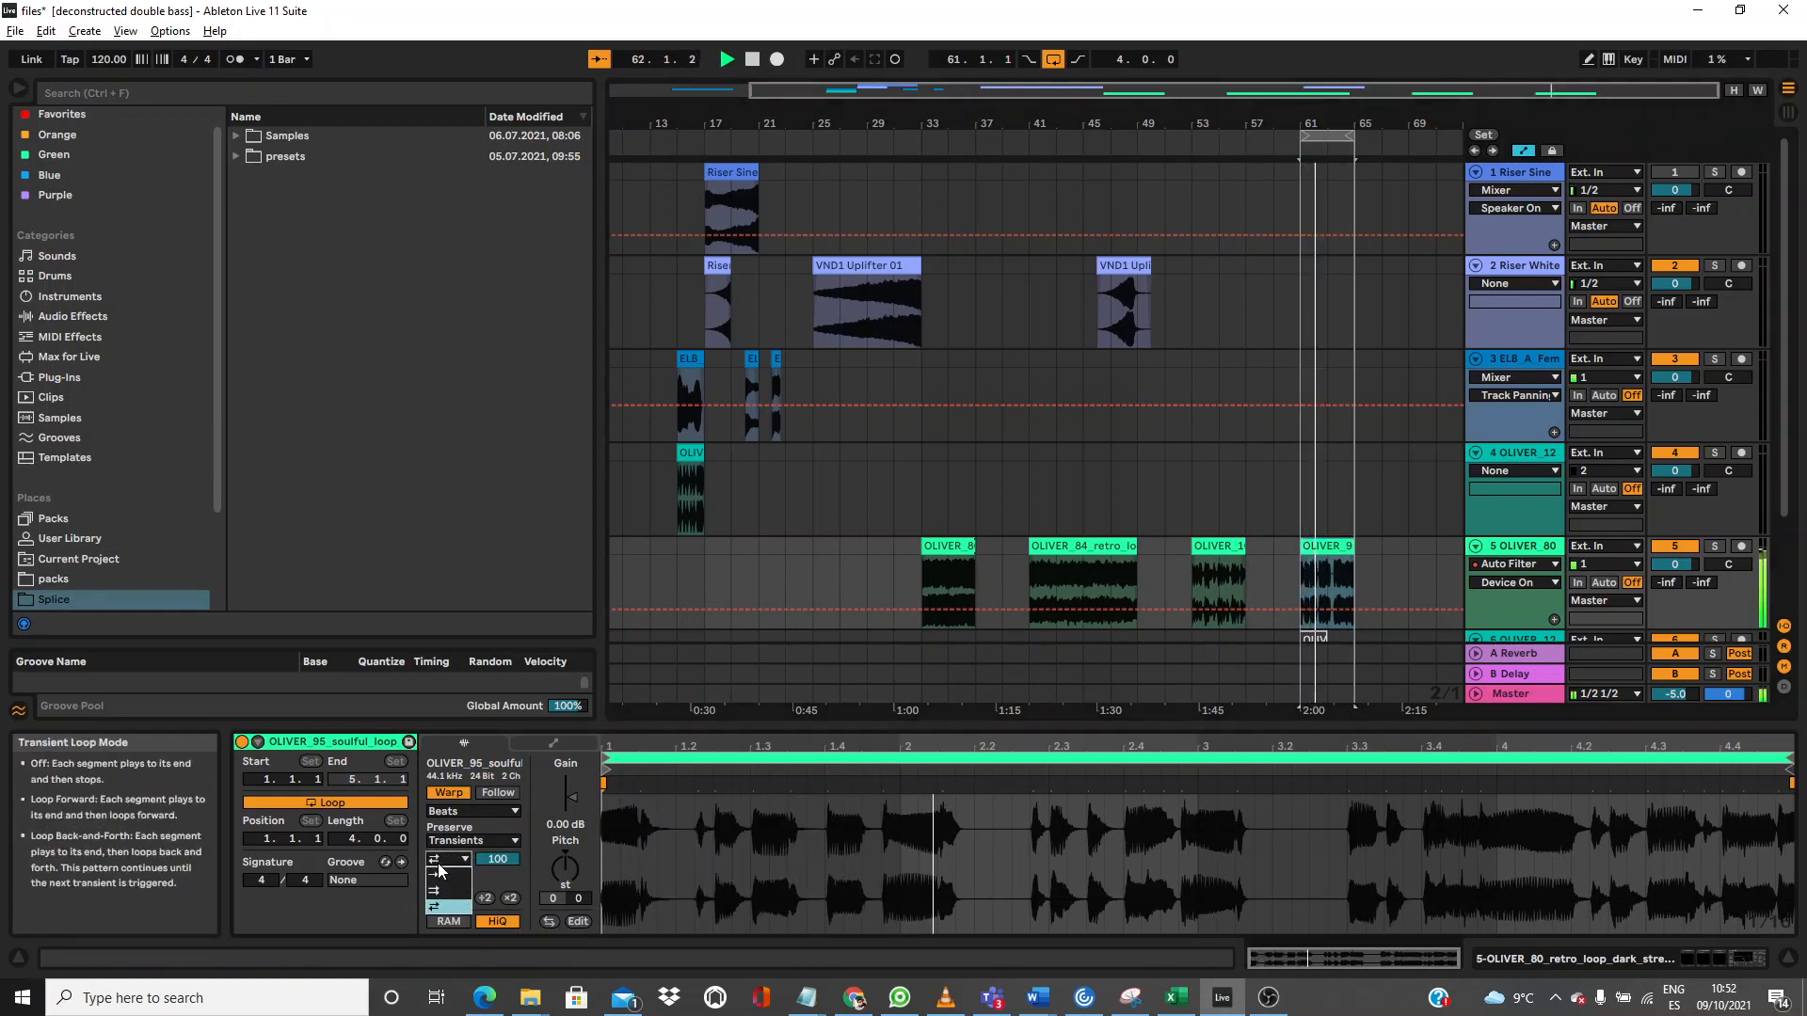
{"action": "left_click", "coordinate": [444, 875]}
{"action": "left_click_drag", "start_coordinate": [503, 866], "coordinate": [503, 927]}
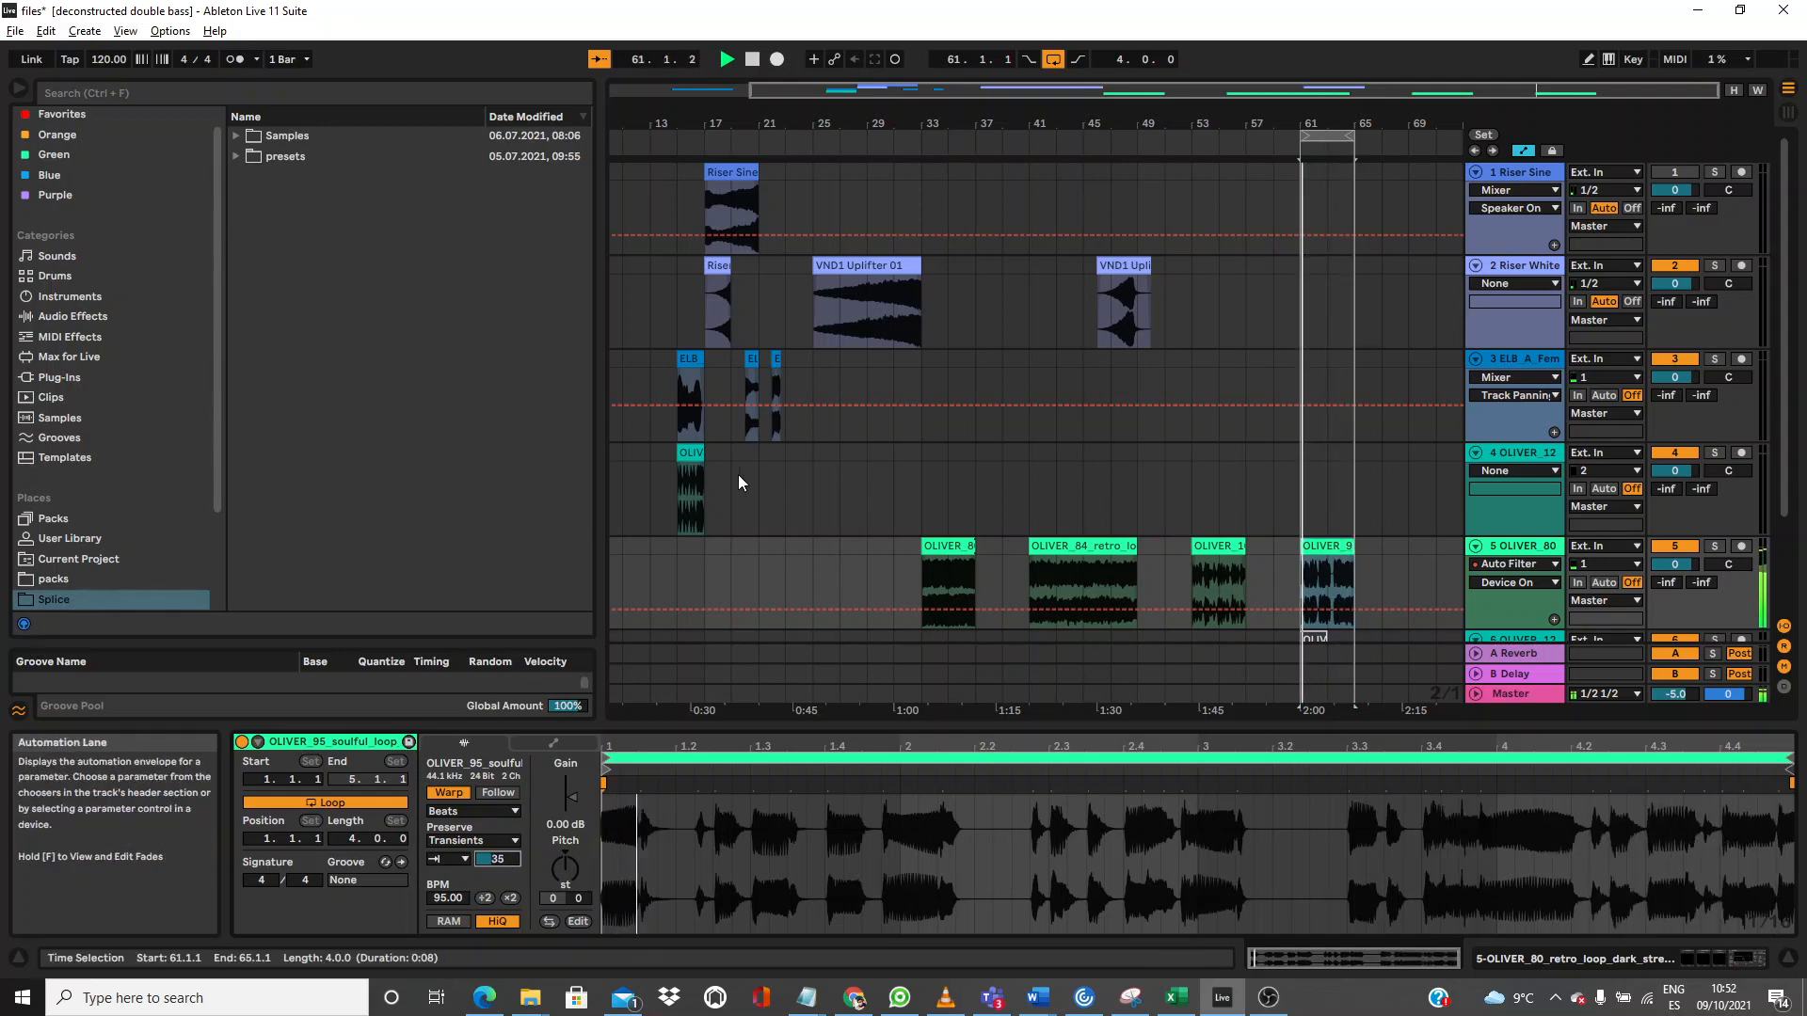
{"action": "left_click_drag", "start_coordinate": [690, 453], "coordinate": [1296, 472]}
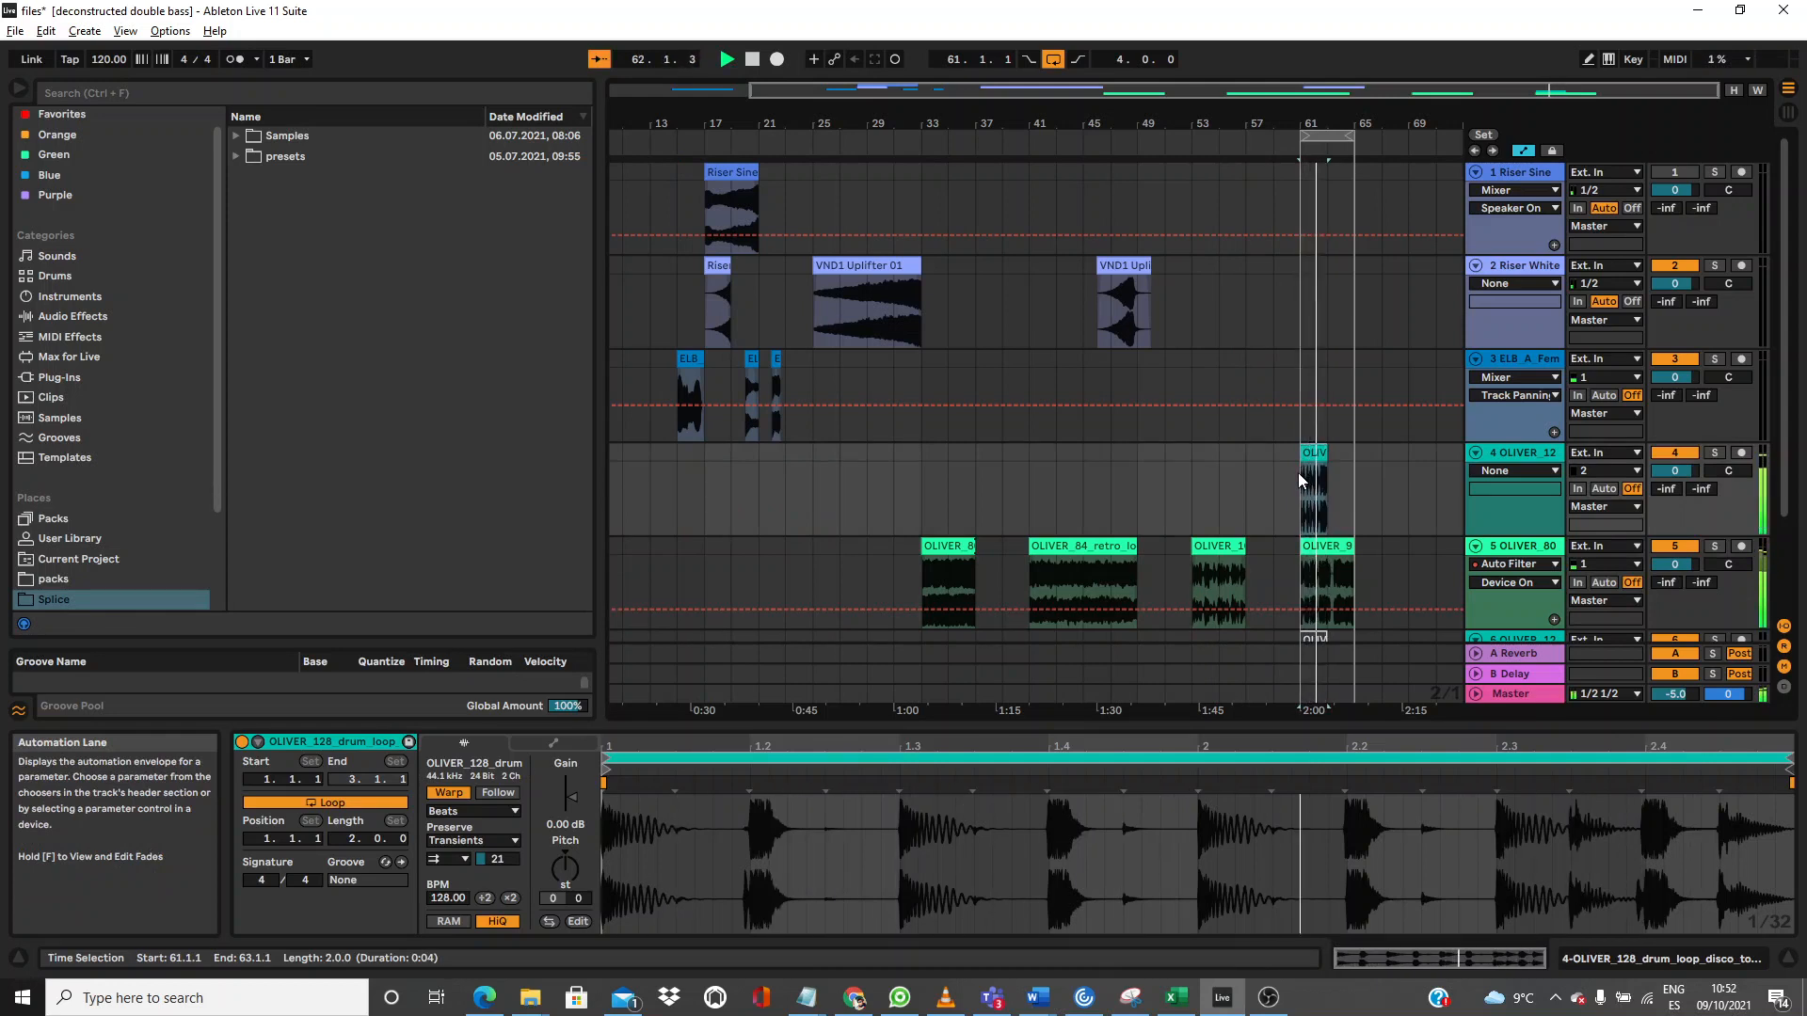
Step: Set the OLIVER_128 drum loop's Preserve to 1/16, then loop bars 33–37 over the OLIVER_80 retro loop
{"action": "left_click", "coordinate": [1312, 546]}
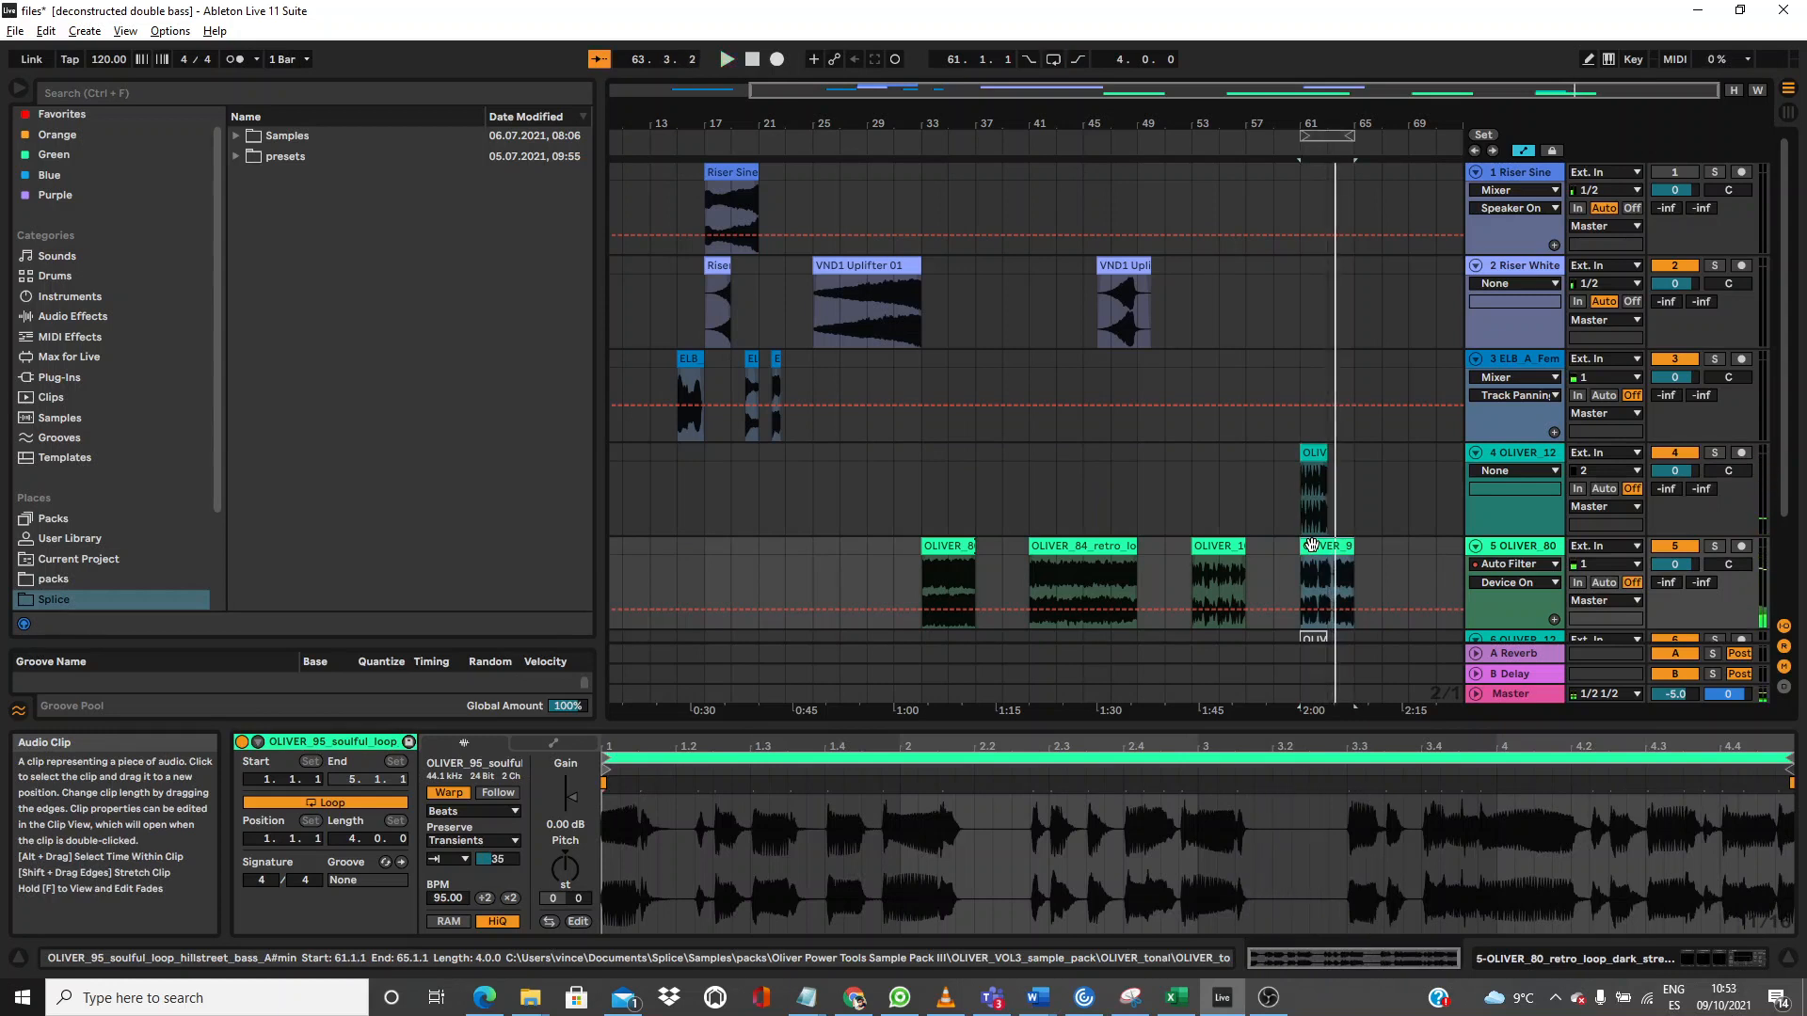
{"action": "left_click", "coordinate": [1320, 453]}
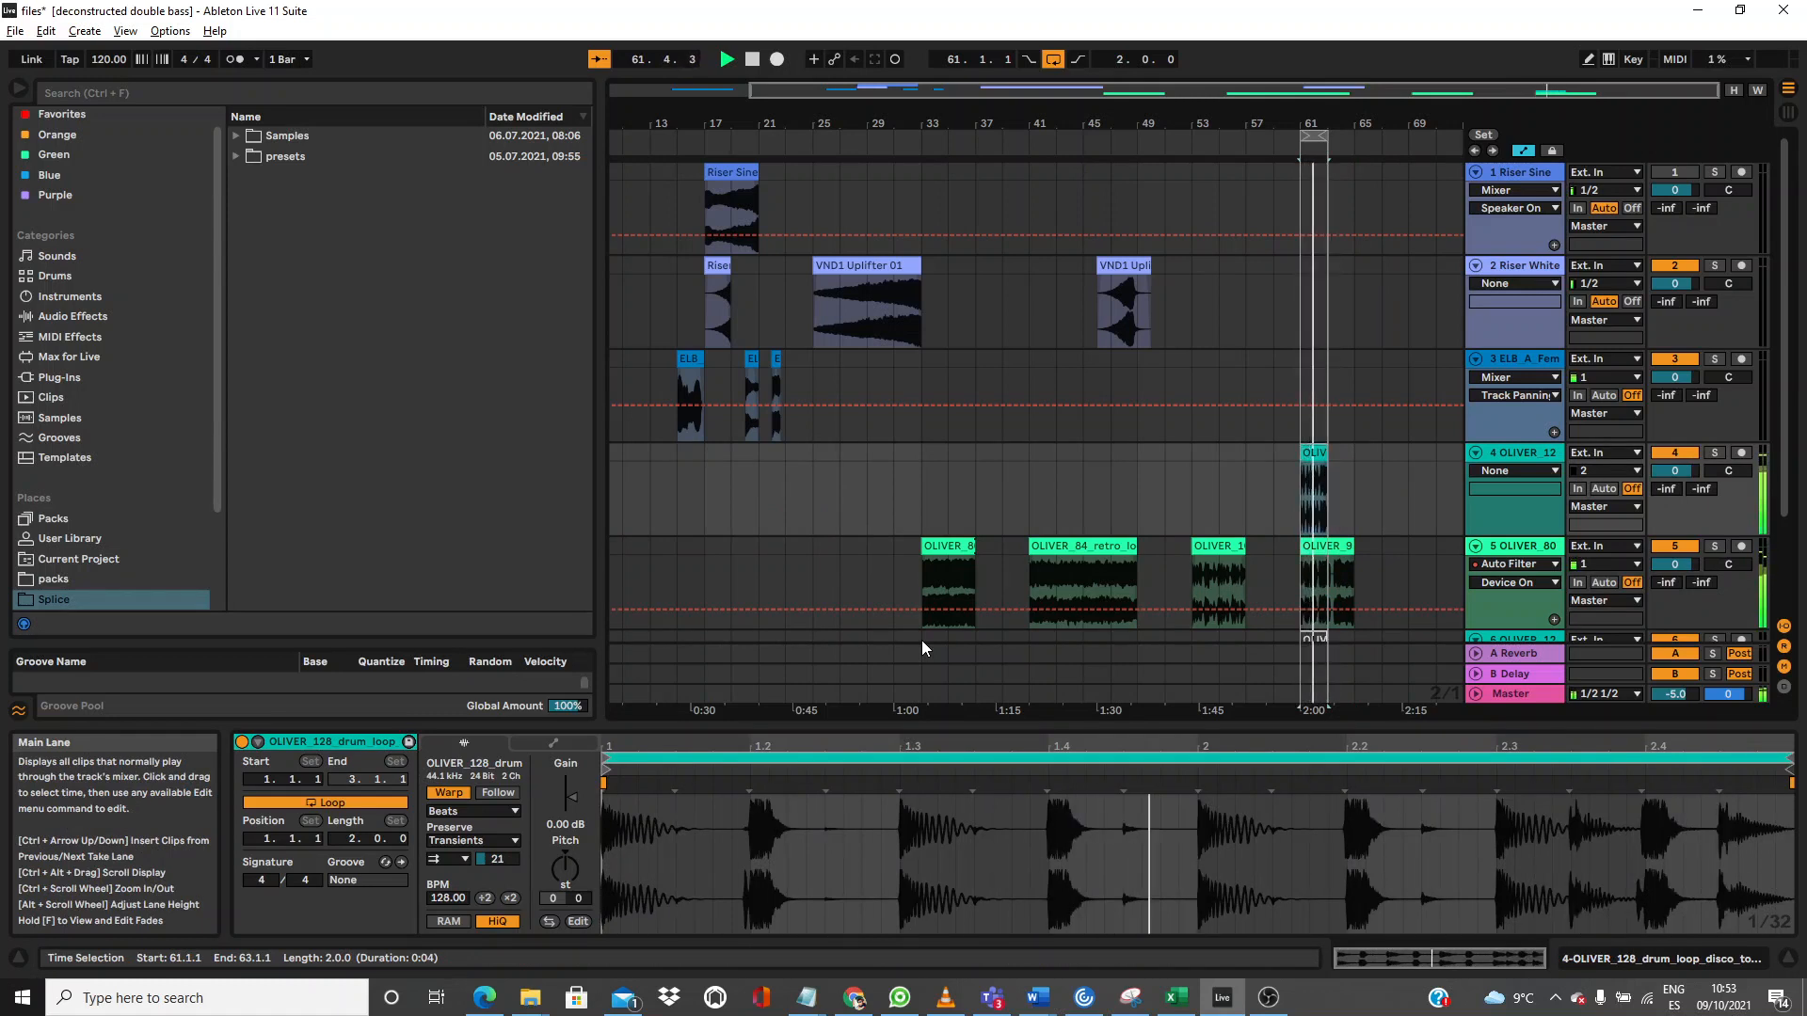
{"action": "left_click", "coordinate": [432, 841]}
{"action": "left_click", "coordinate": [449, 921]}
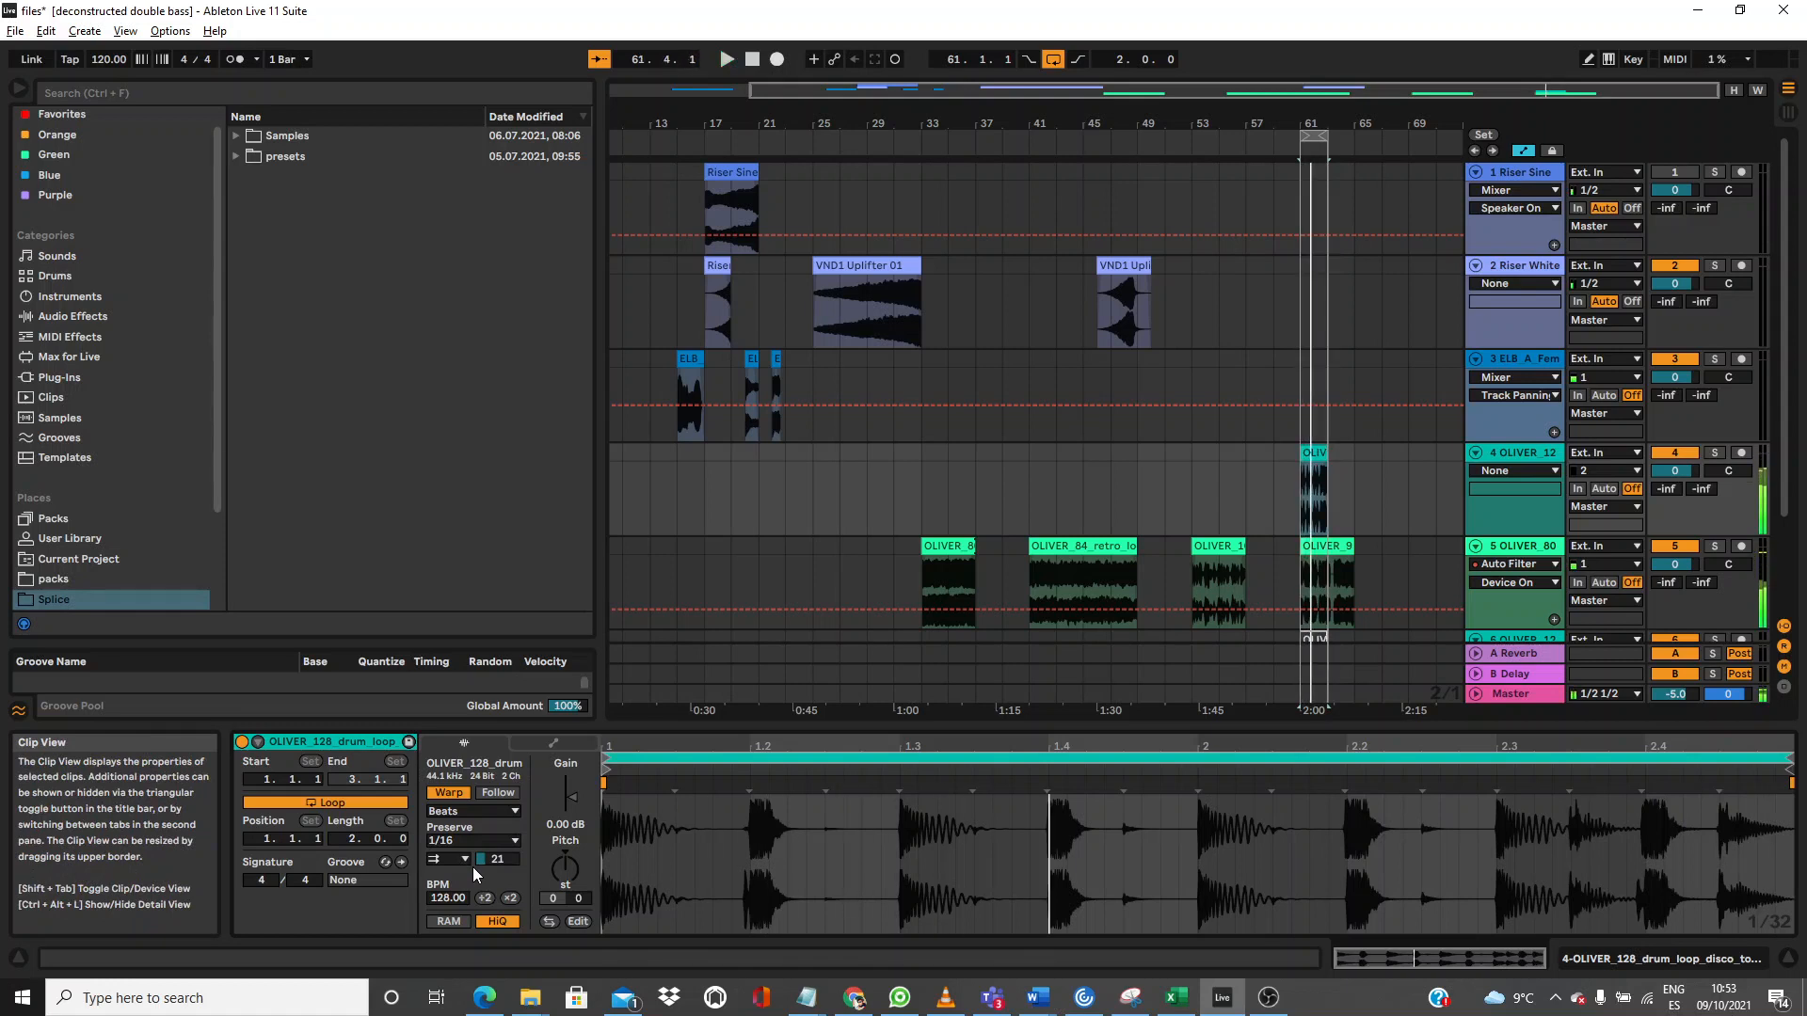
{"action": "left_click", "coordinate": [946, 546]}
{"action": "key", "text": "ctrl+l"}
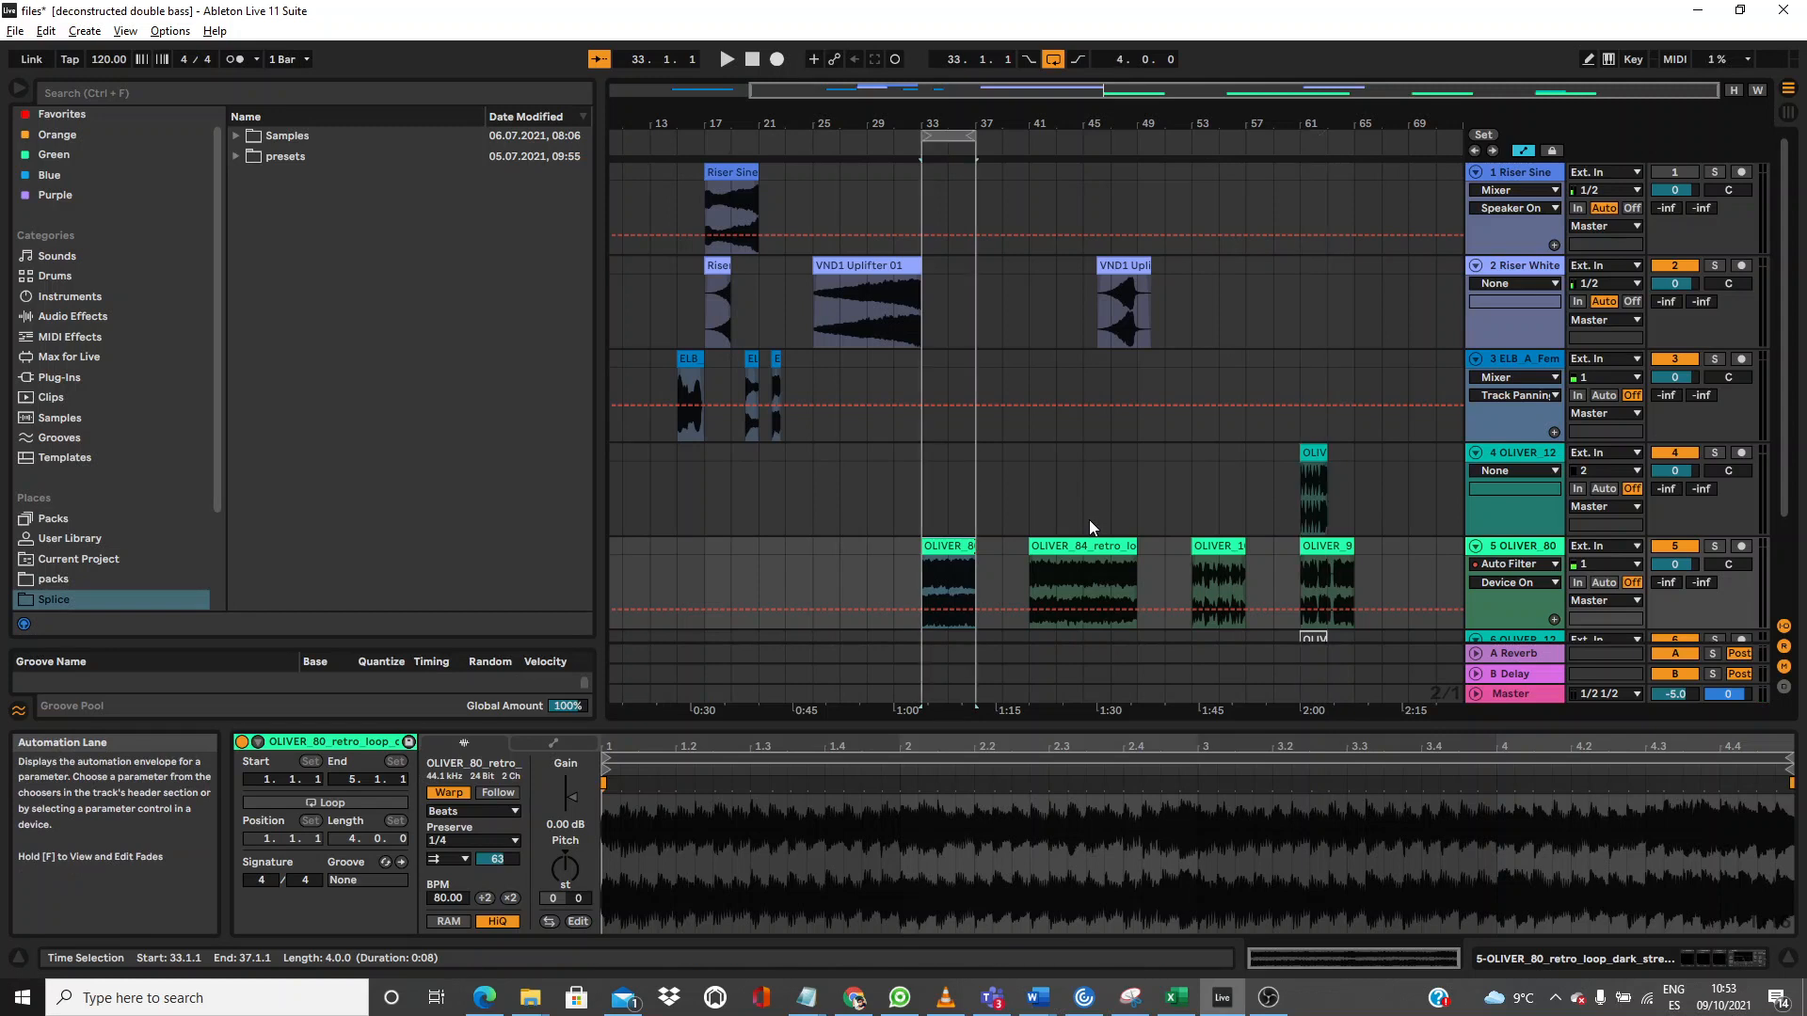
Step: Play the loop, give the retro loop Preserve 1/16 and envelope 30, and move the drum loop to bar 33
{"action": "key", "text": "space"}
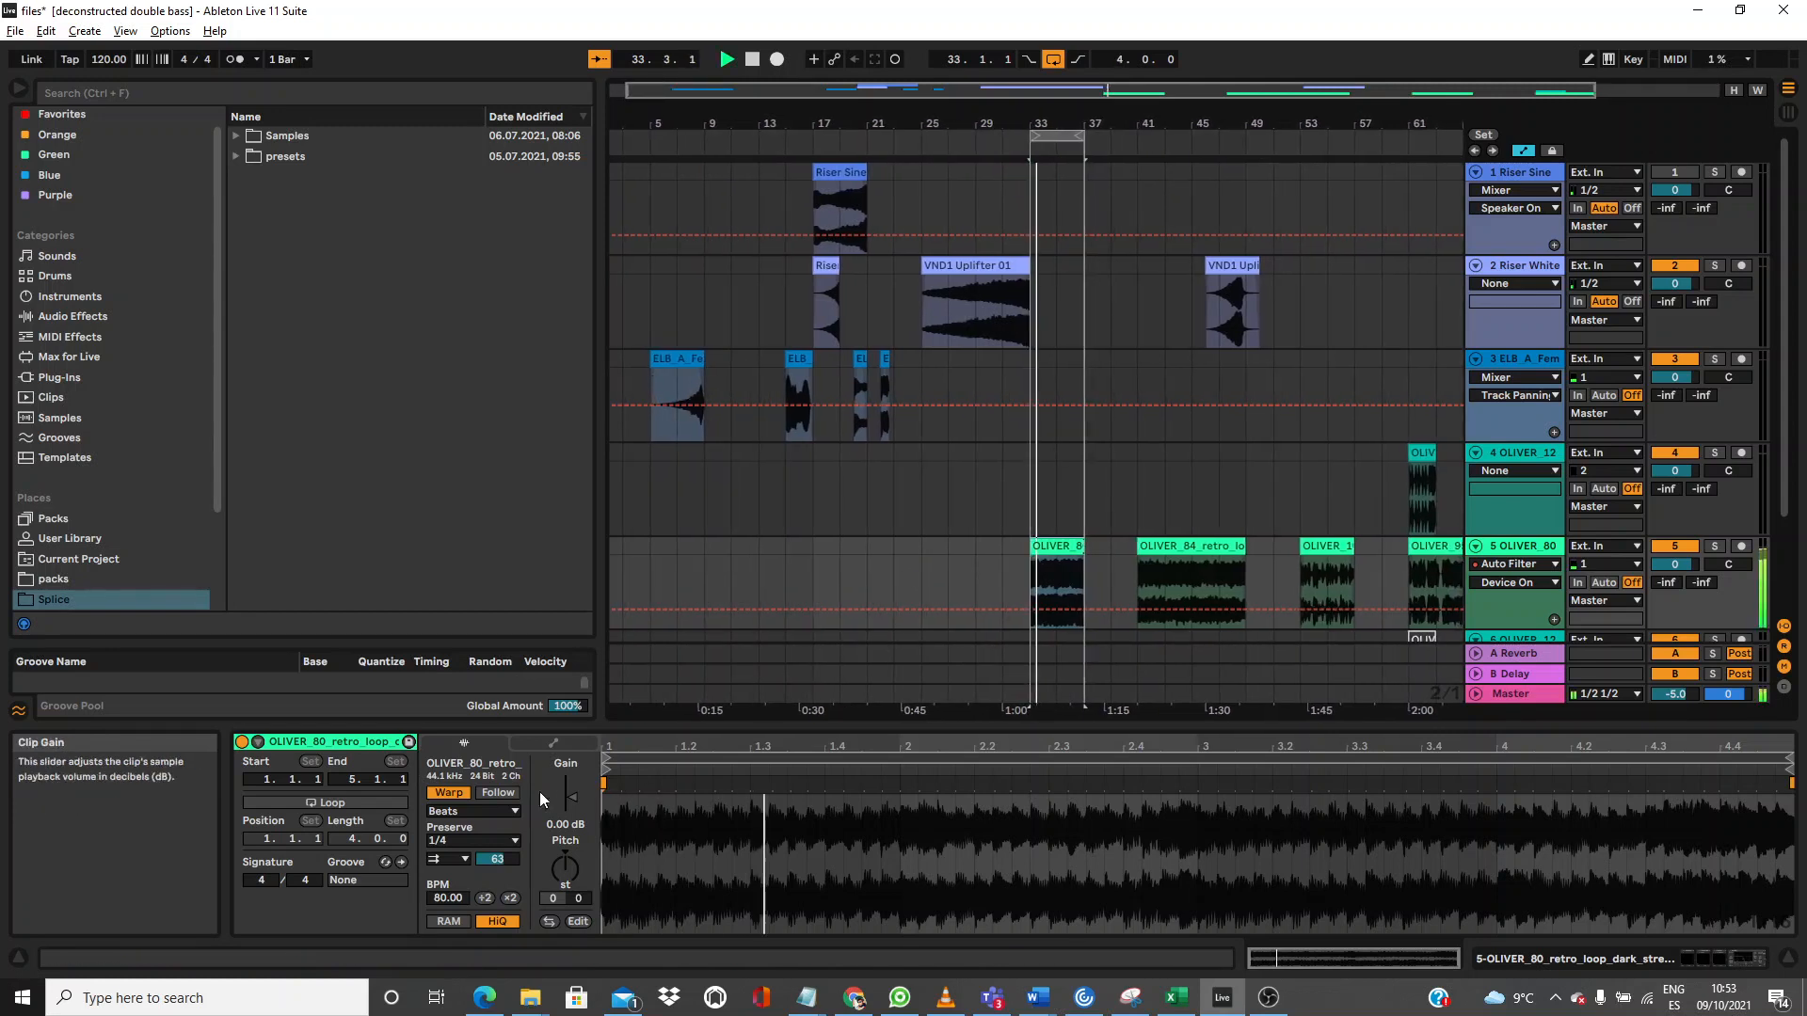
{"action": "left_click", "coordinate": [452, 838]}
{"action": "left_click", "coordinate": [455, 920]}
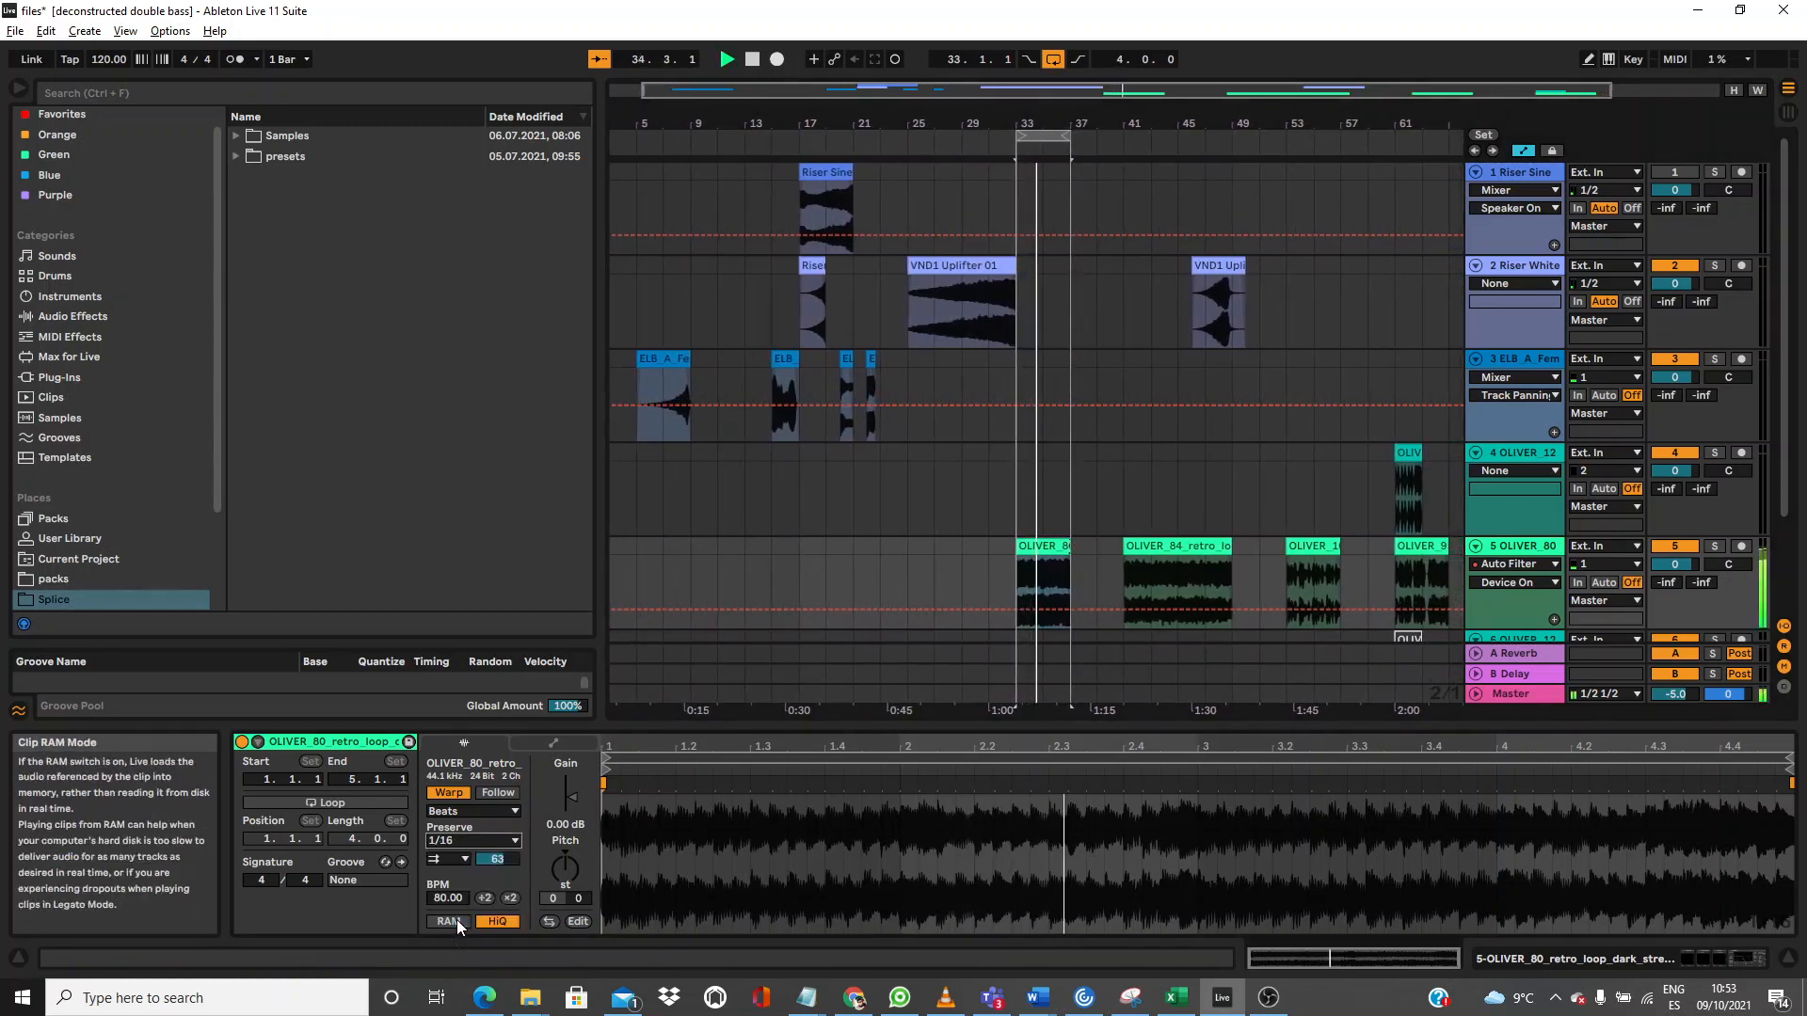
{"action": "left_click_drag", "start_coordinate": [504, 864], "coordinate": [504, 895]}
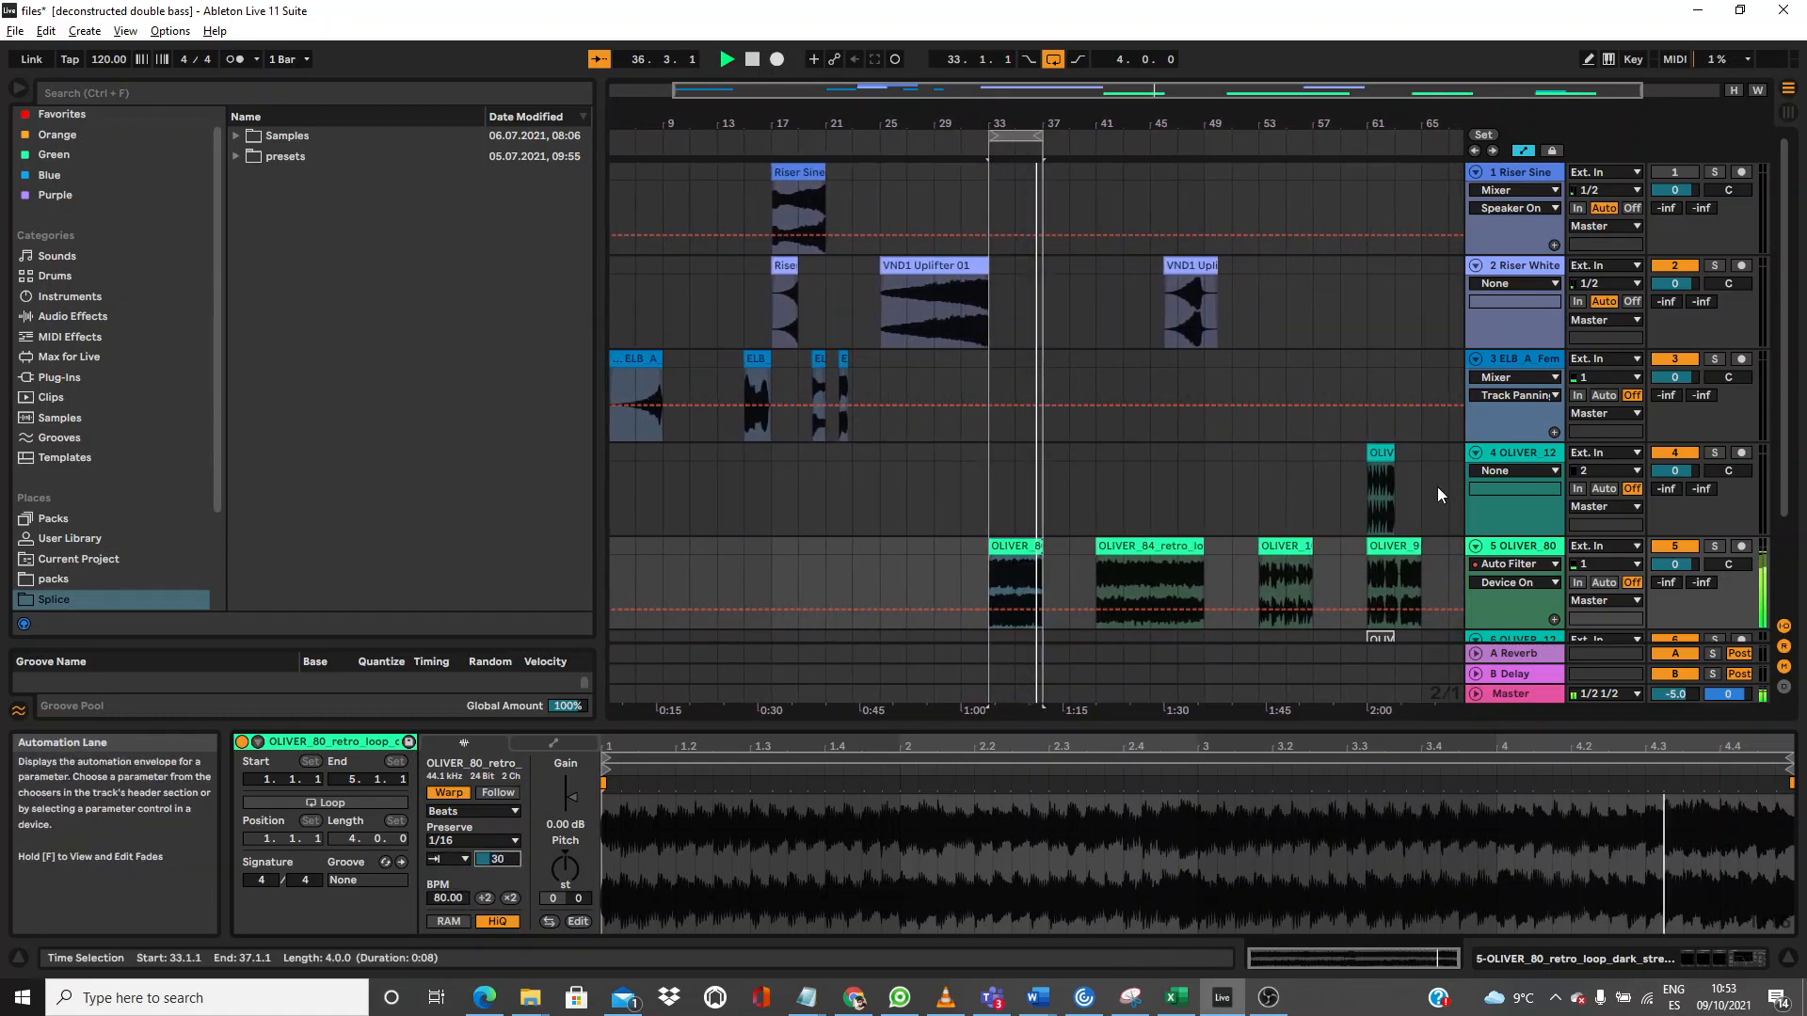
{"action": "left_click_drag", "start_coordinate": [1375, 456], "coordinate": [1001, 497]}
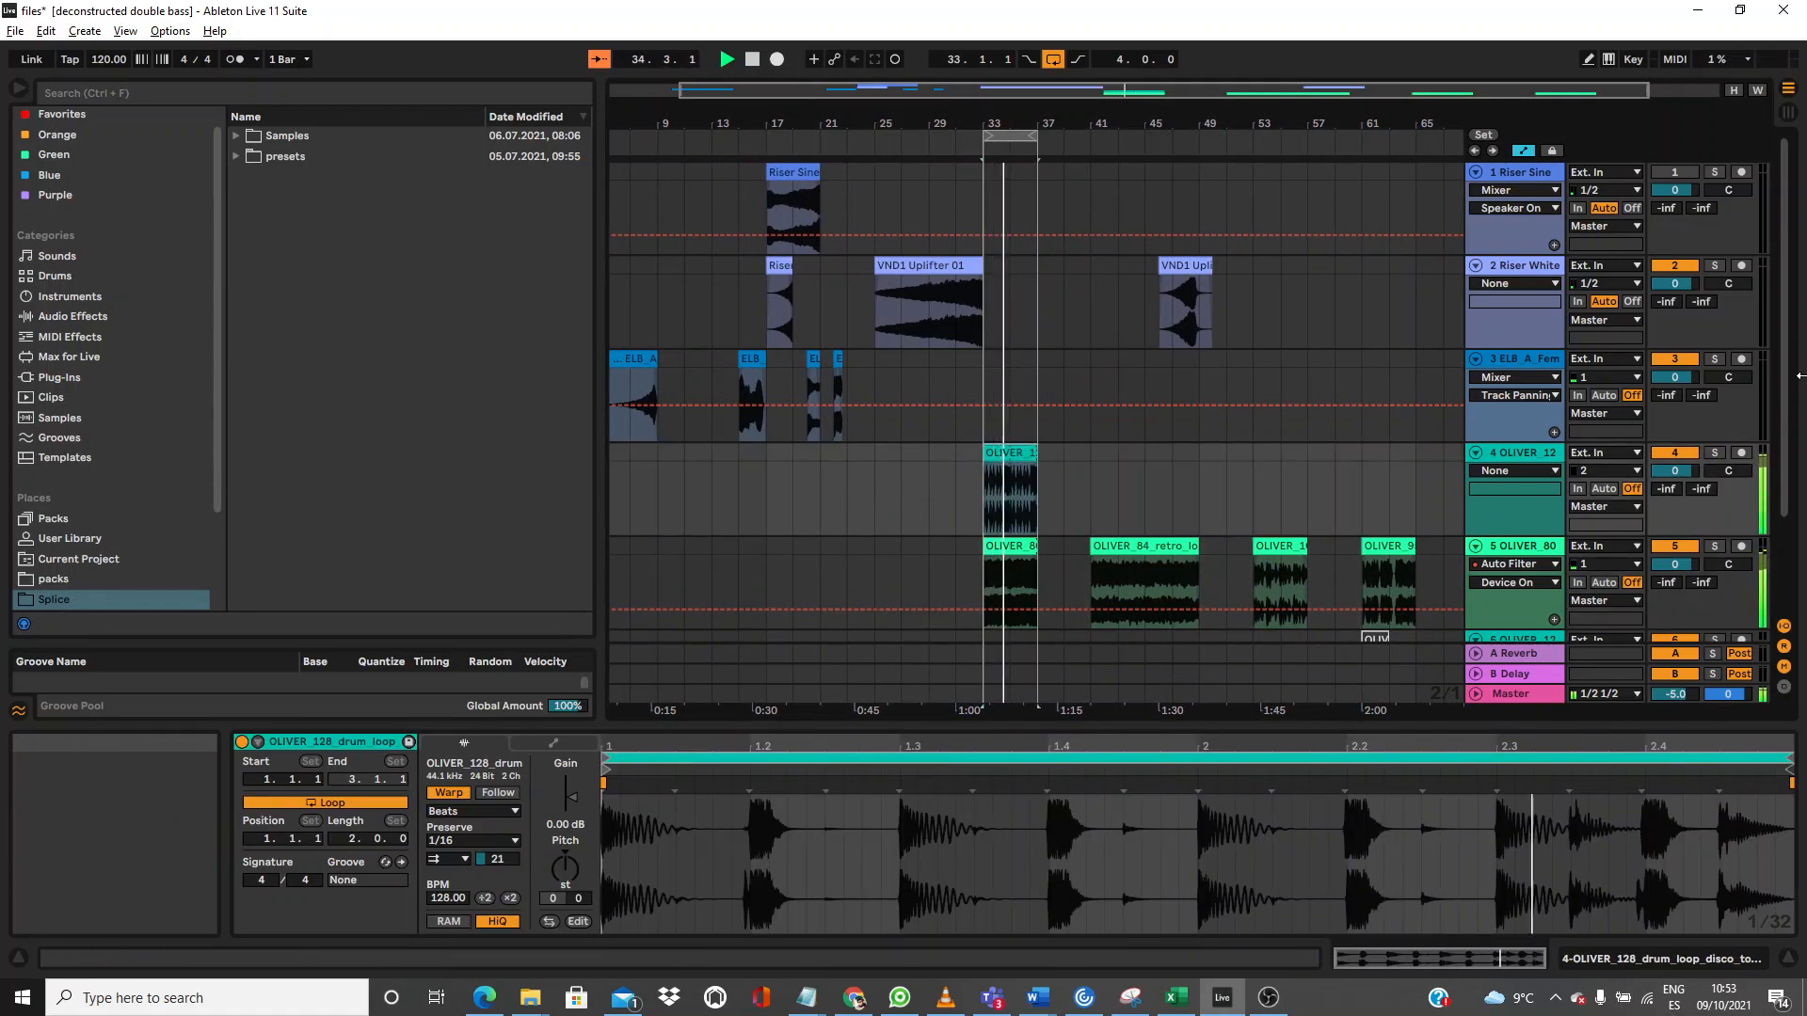
Step: Mute track 4 and show track 5's chain of ValhallaVintageVerb, Kickstart, Replika XT and Auto Filter
{"action": "scroll", "coordinate": [1694, 367], "scroll_direction": "down", "scroll_amount": 2}
{"action": "left_click", "coordinate": [1693, 366]}
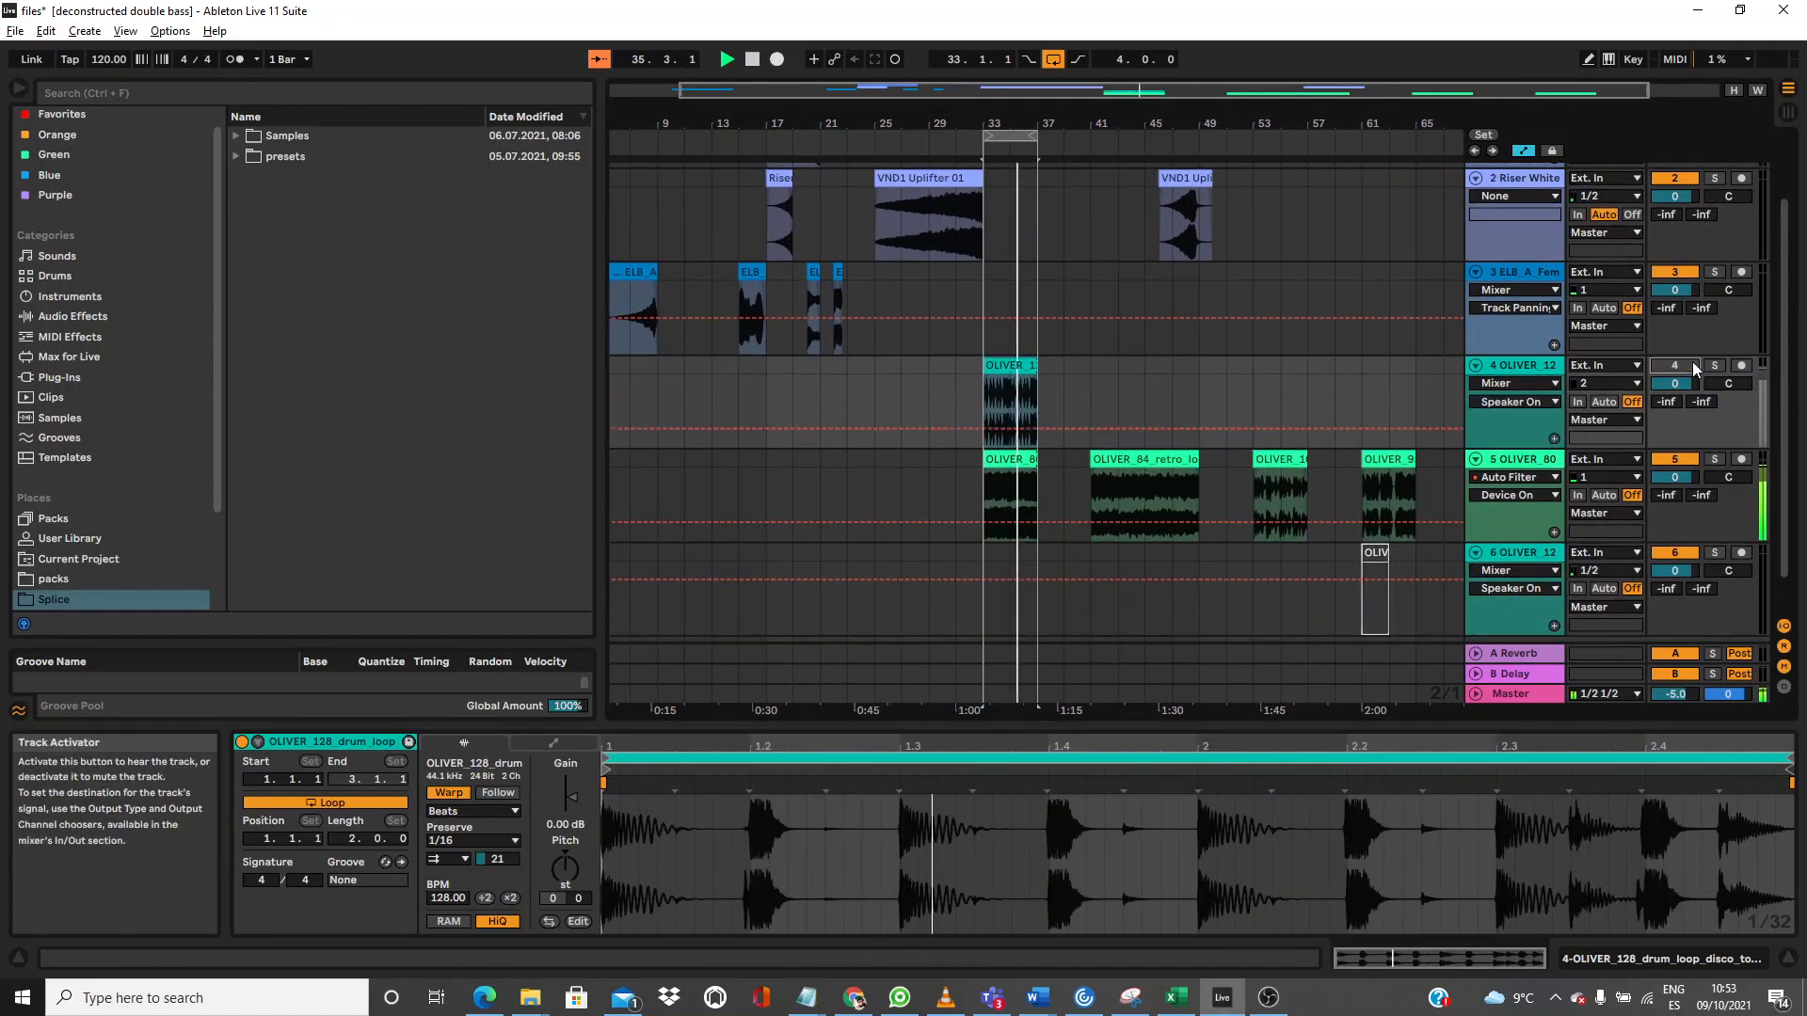
{"action": "scroll", "coordinate": [1474, 486], "scroll_direction": "down", "scroll_amount": 1}
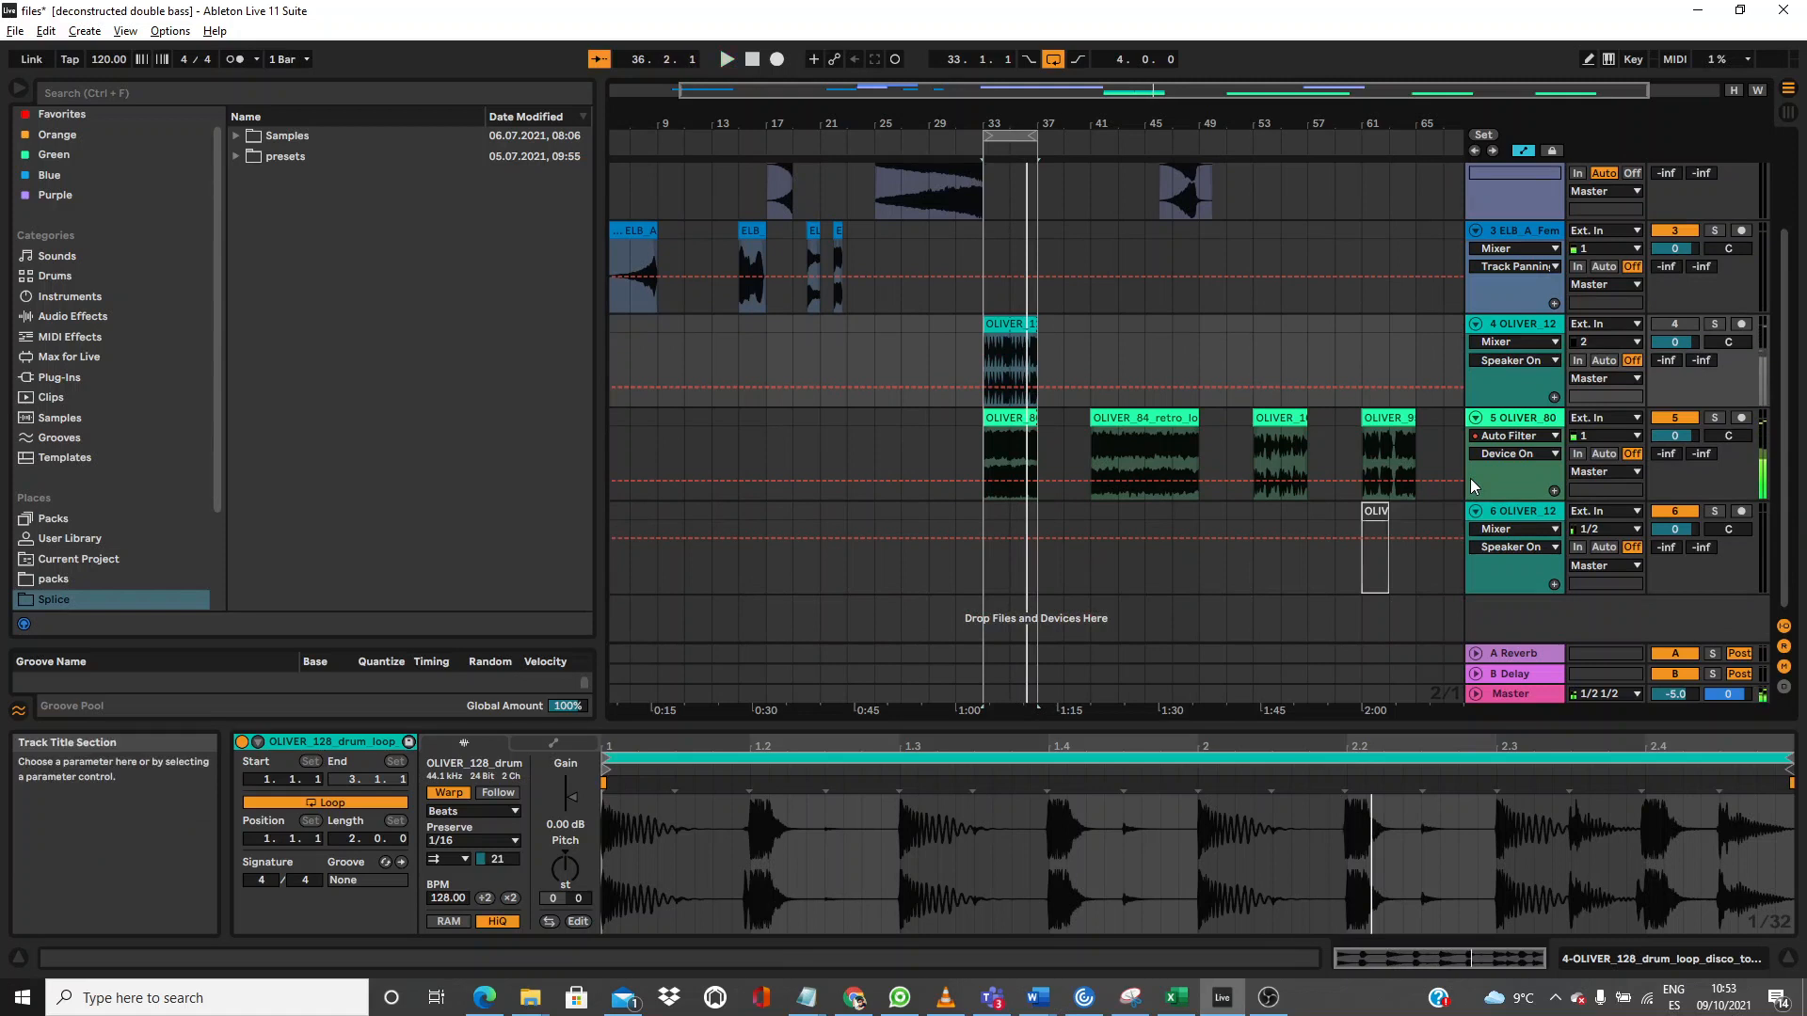
{"action": "left_click", "coordinate": [1540, 417]}
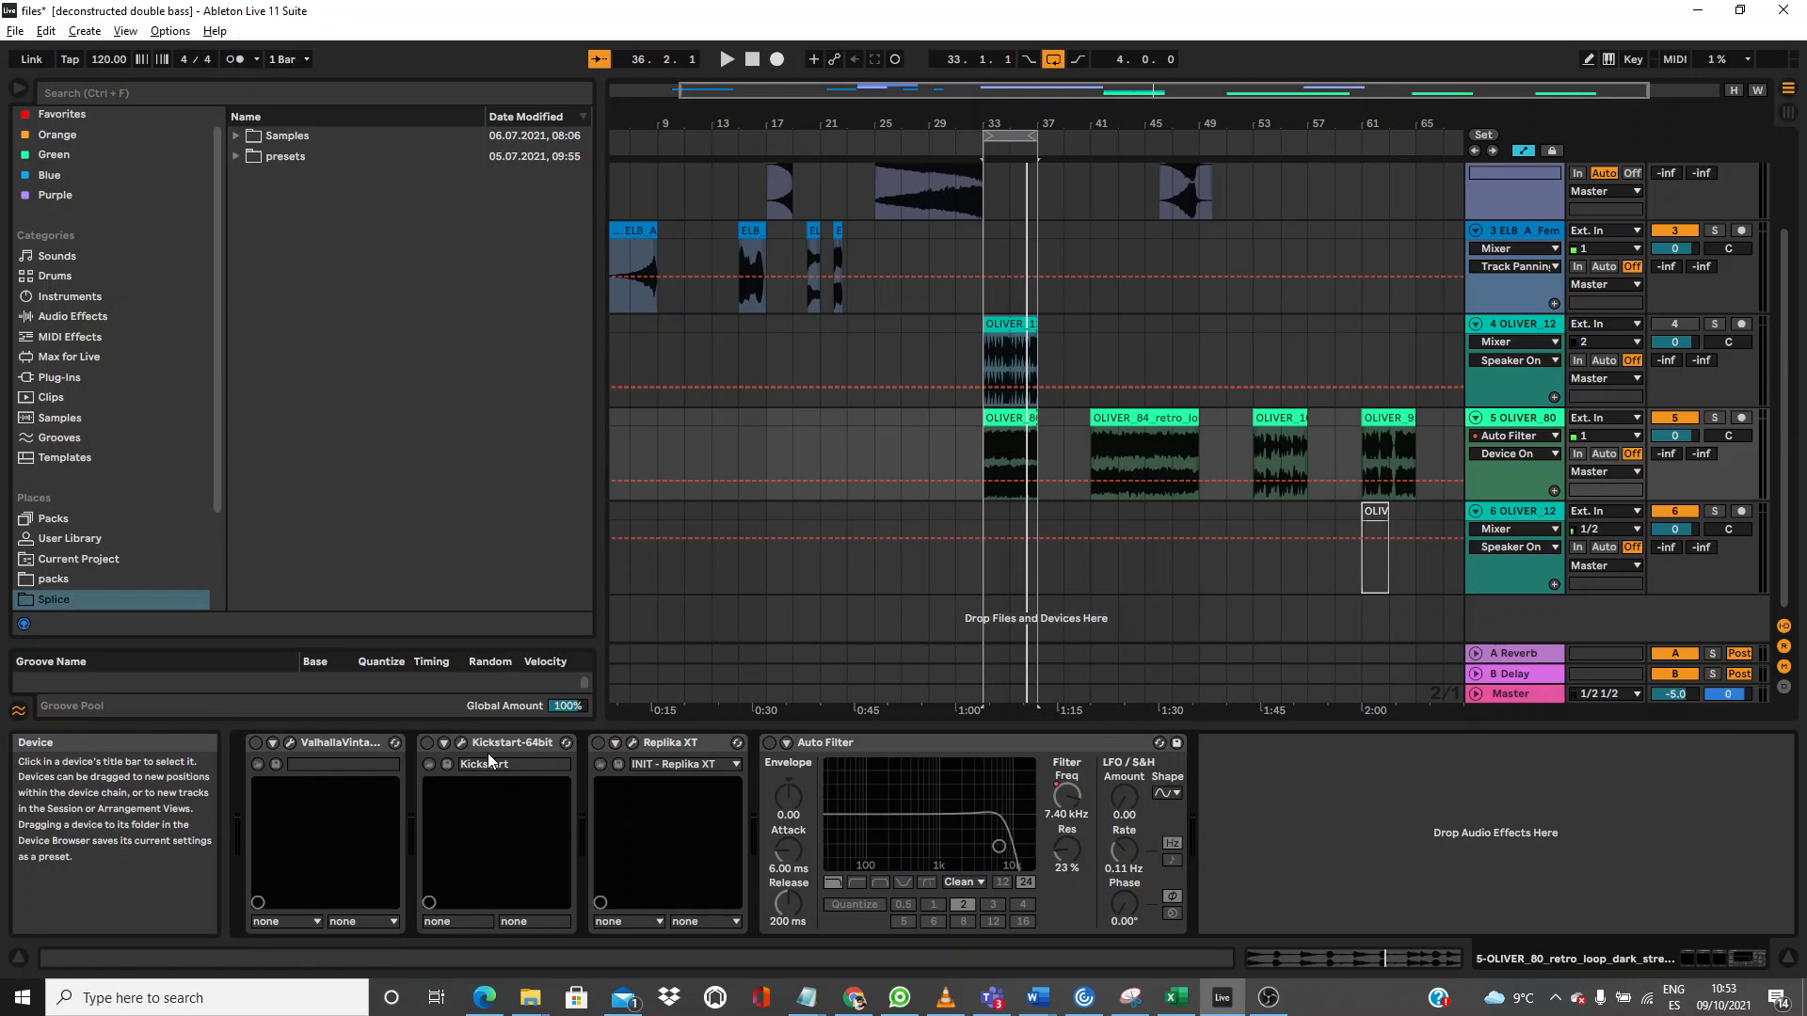
Step: Start playback and enable ValhallaVintageVerb, Replika XT, Auto Filter and Kickstart-64bit on track 5
{"action": "key", "text": "space"}
{"action": "left_click", "coordinate": [255, 744]}
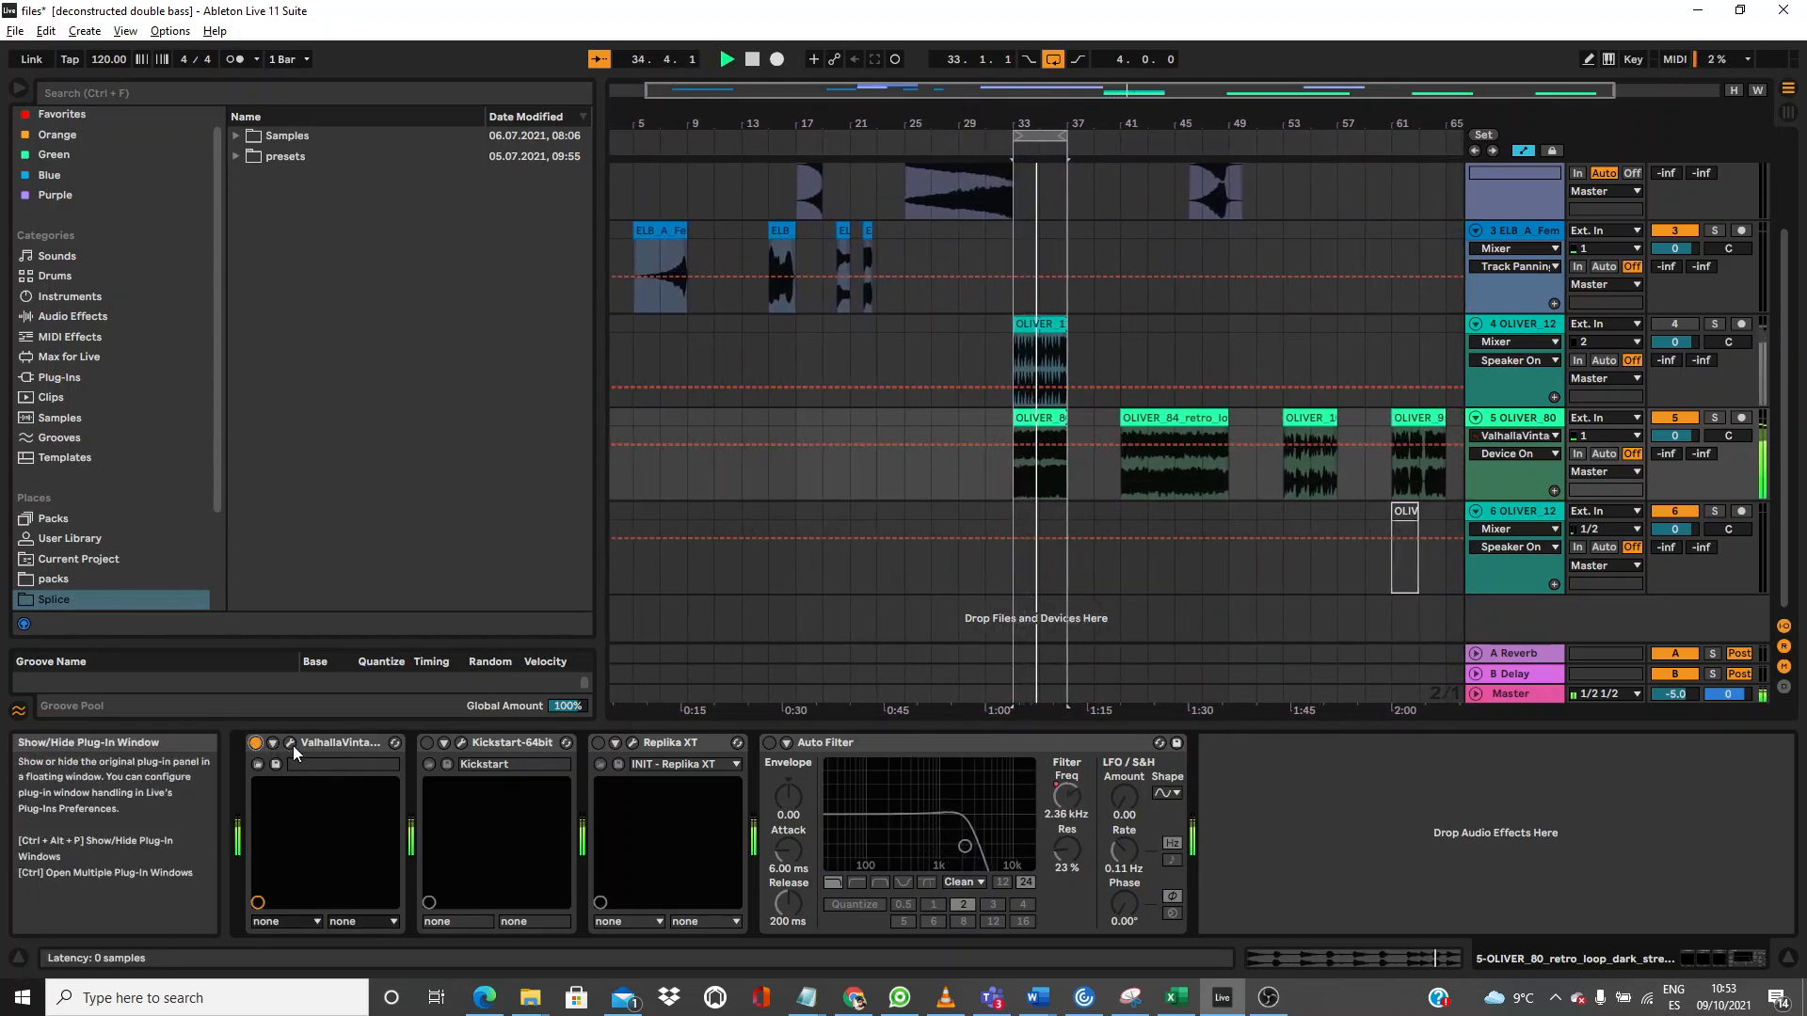
{"action": "left_click", "coordinate": [598, 744]}
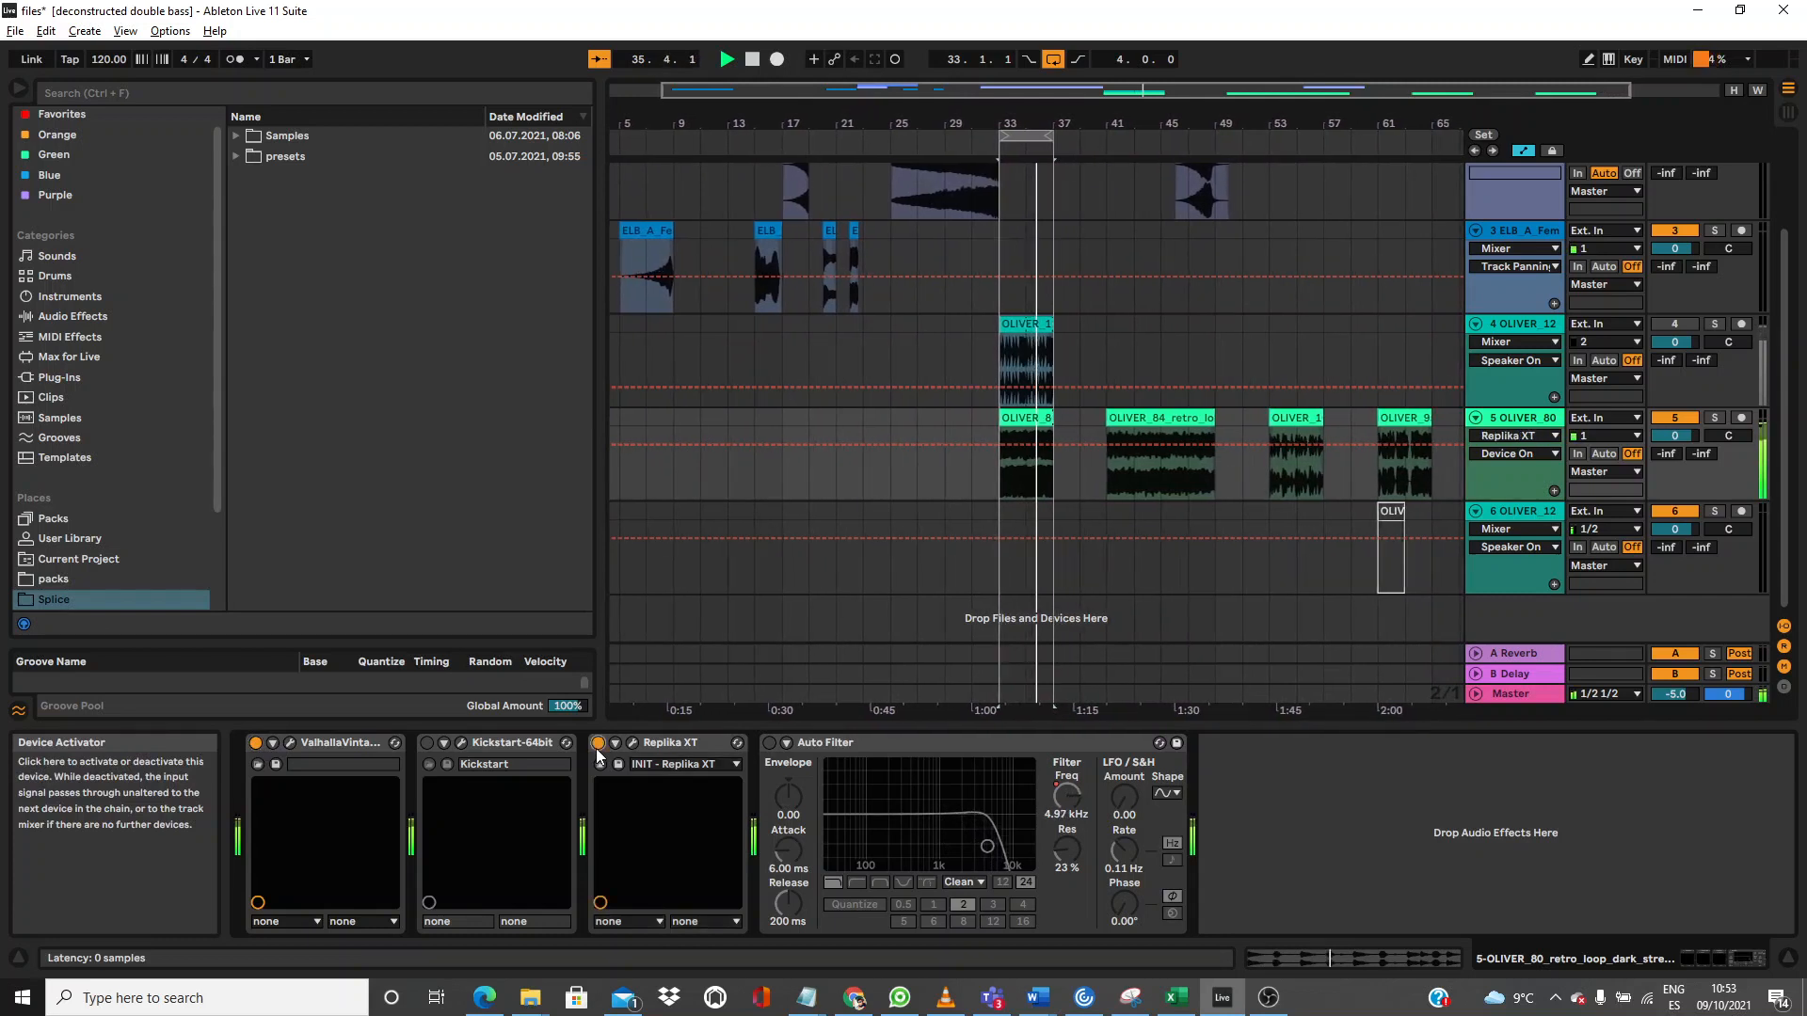
{"action": "left_click", "coordinate": [768, 743]}
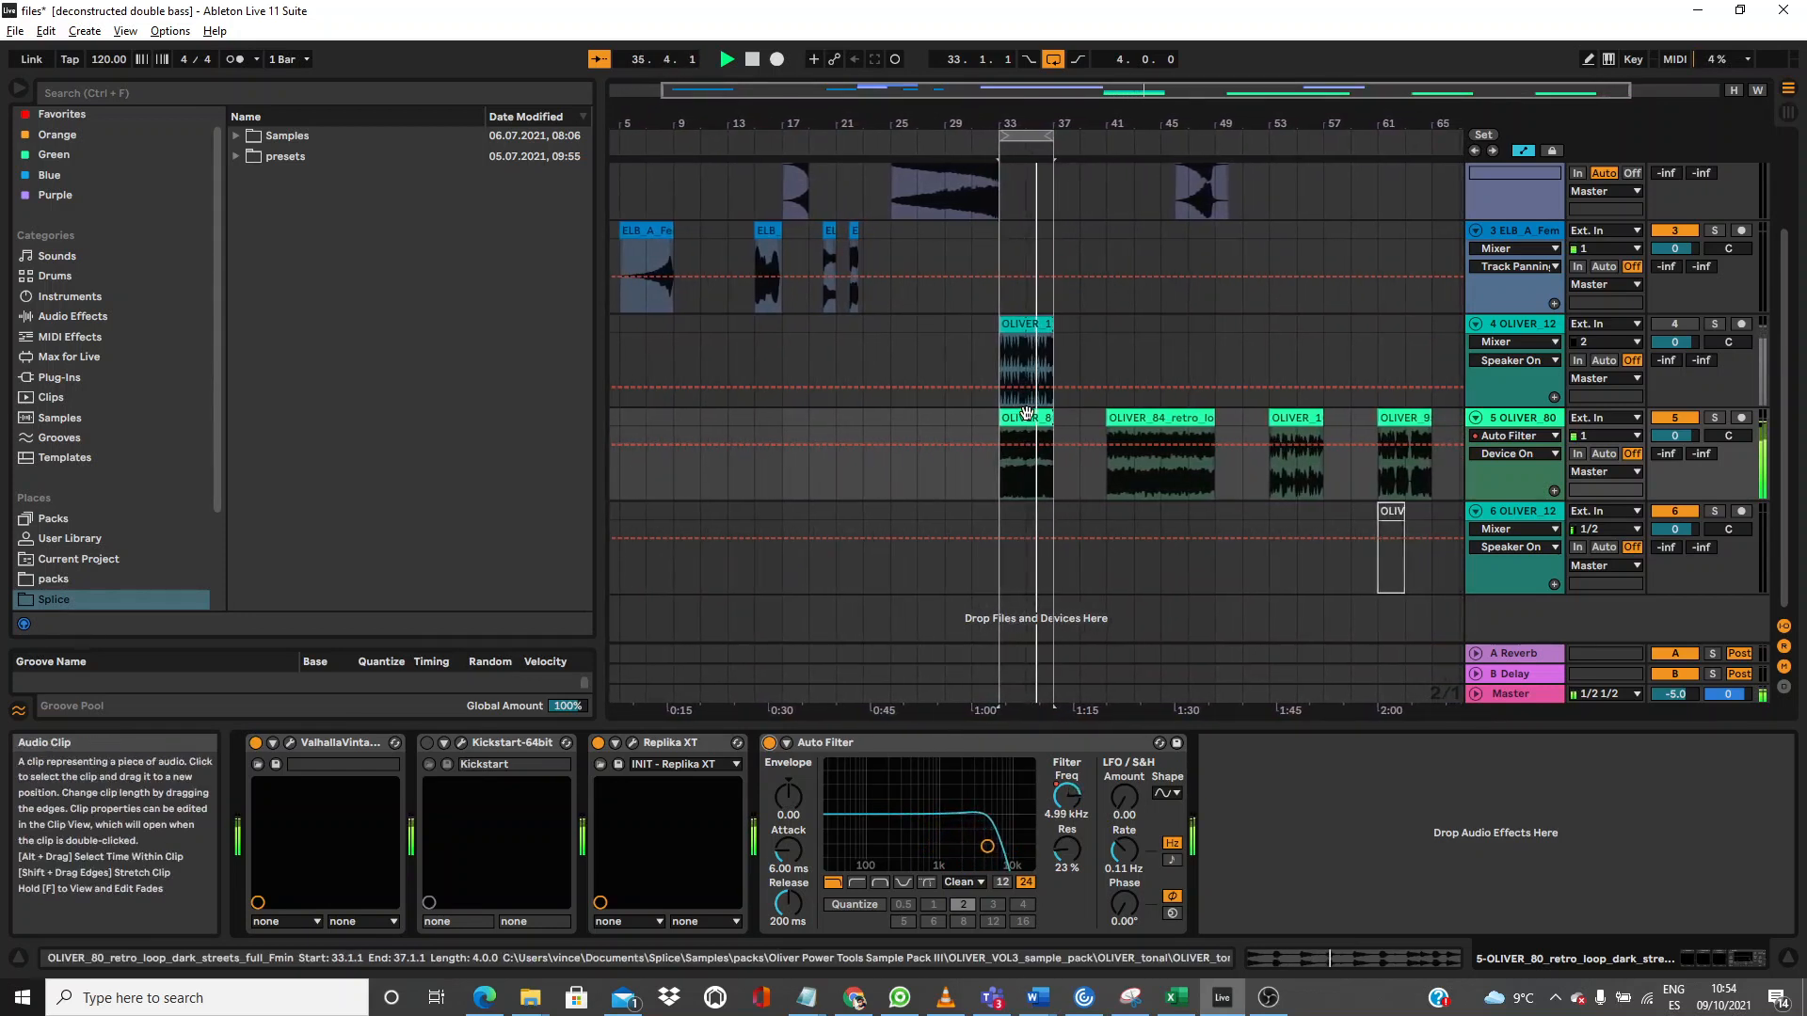
{"action": "left_click", "coordinate": [427, 744]}
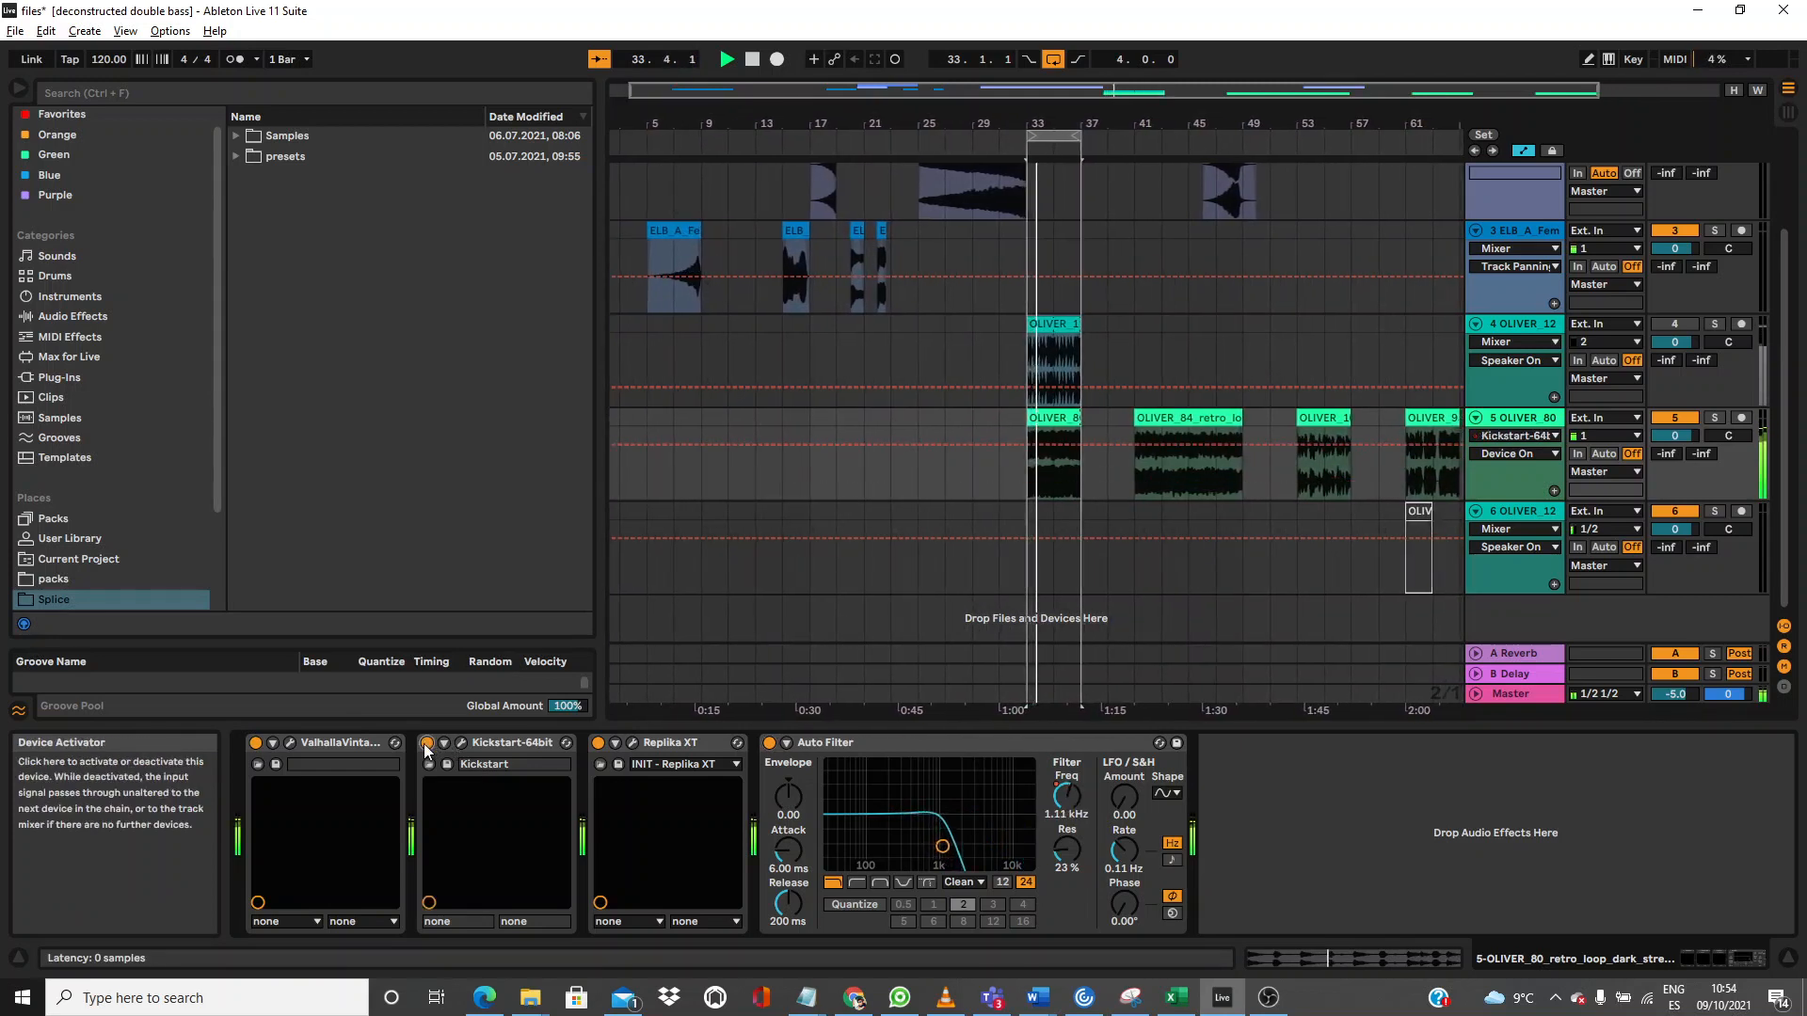
Step: Move Kickstart-64bit after Auto Filter, unmute track 4, and replay to hear the new chain
{"action": "left_click_drag", "start_coordinate": [490, 743], "coordinate": [1120, 767]}
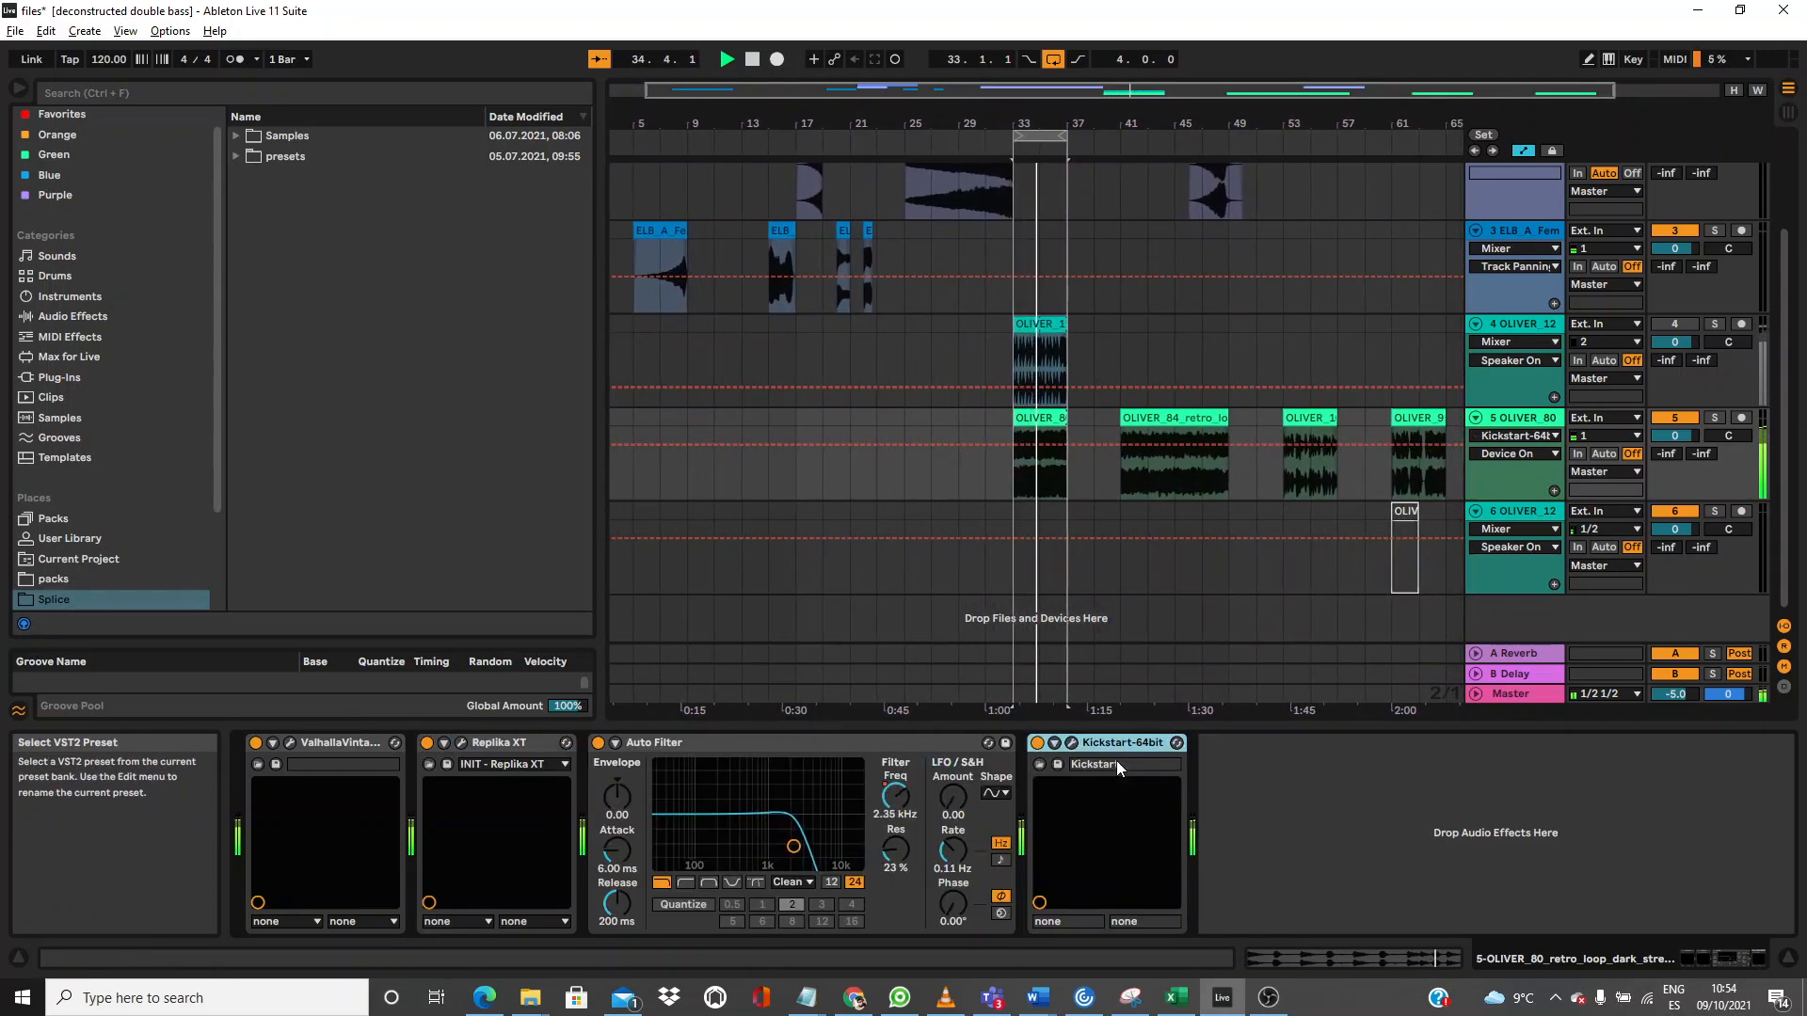
{"action": "left_click", "coordinate": [1664, 329]}
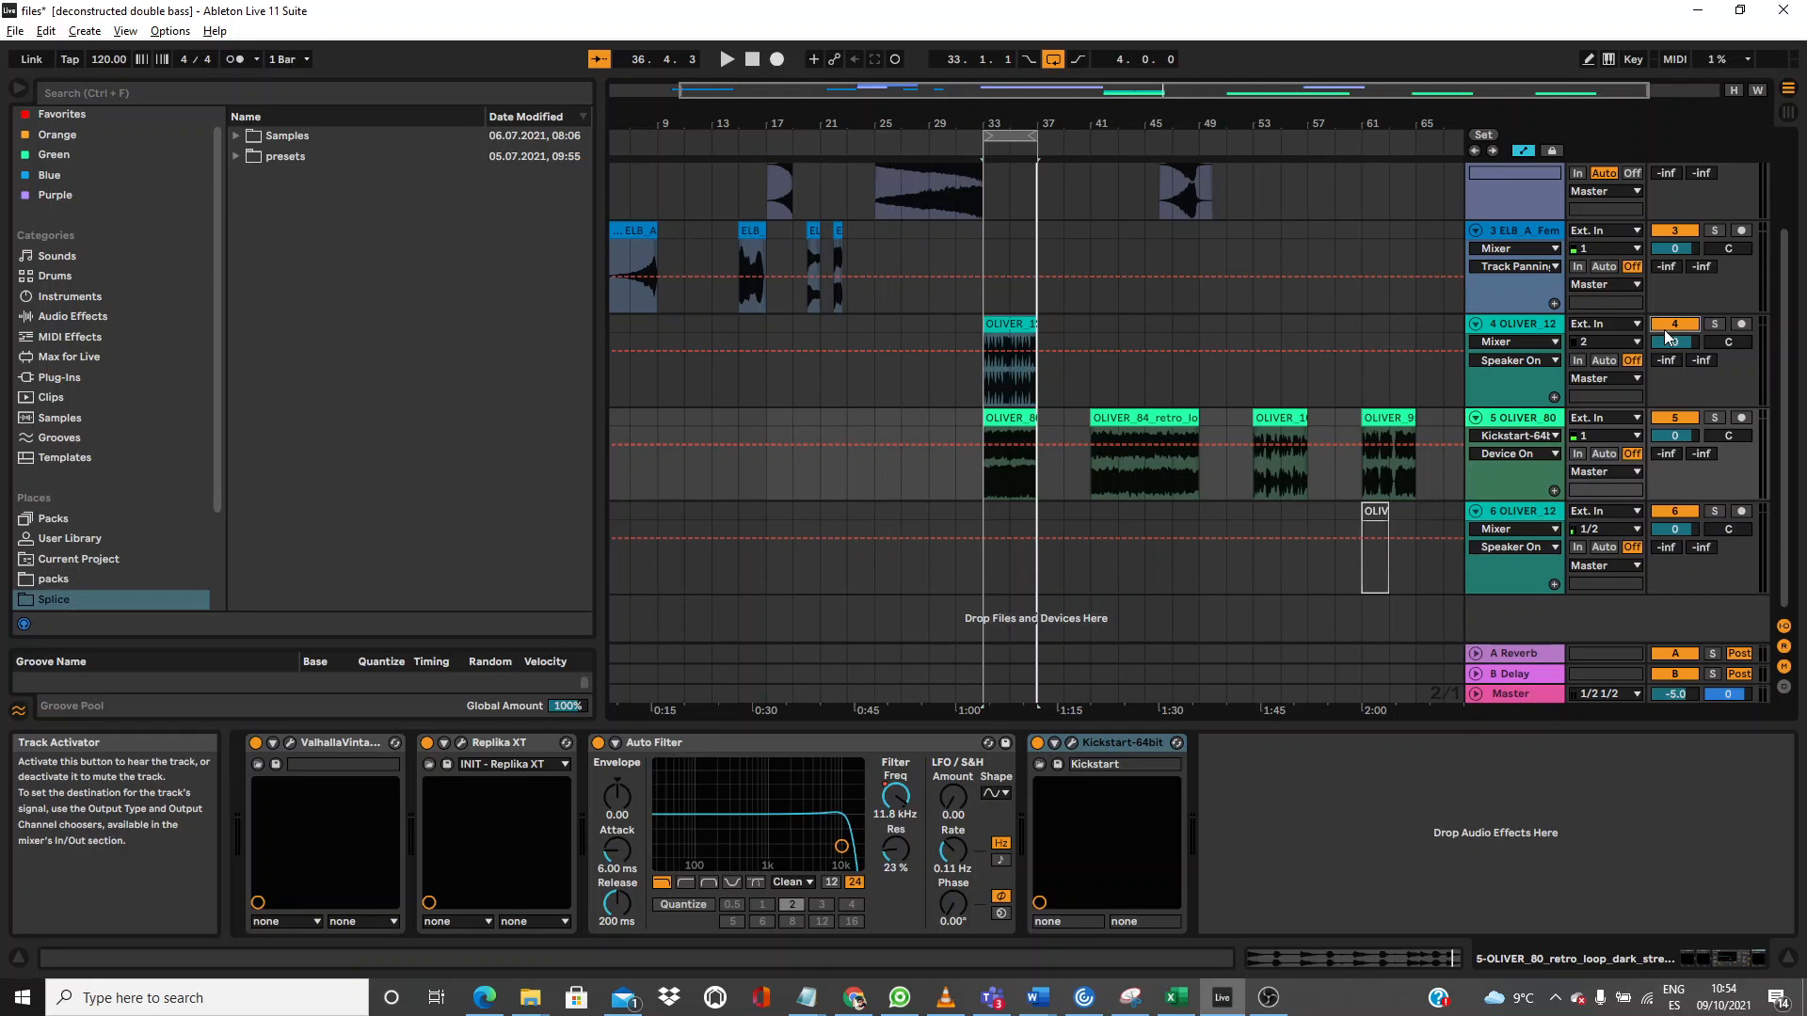
{"action": "key", "text": "space"}
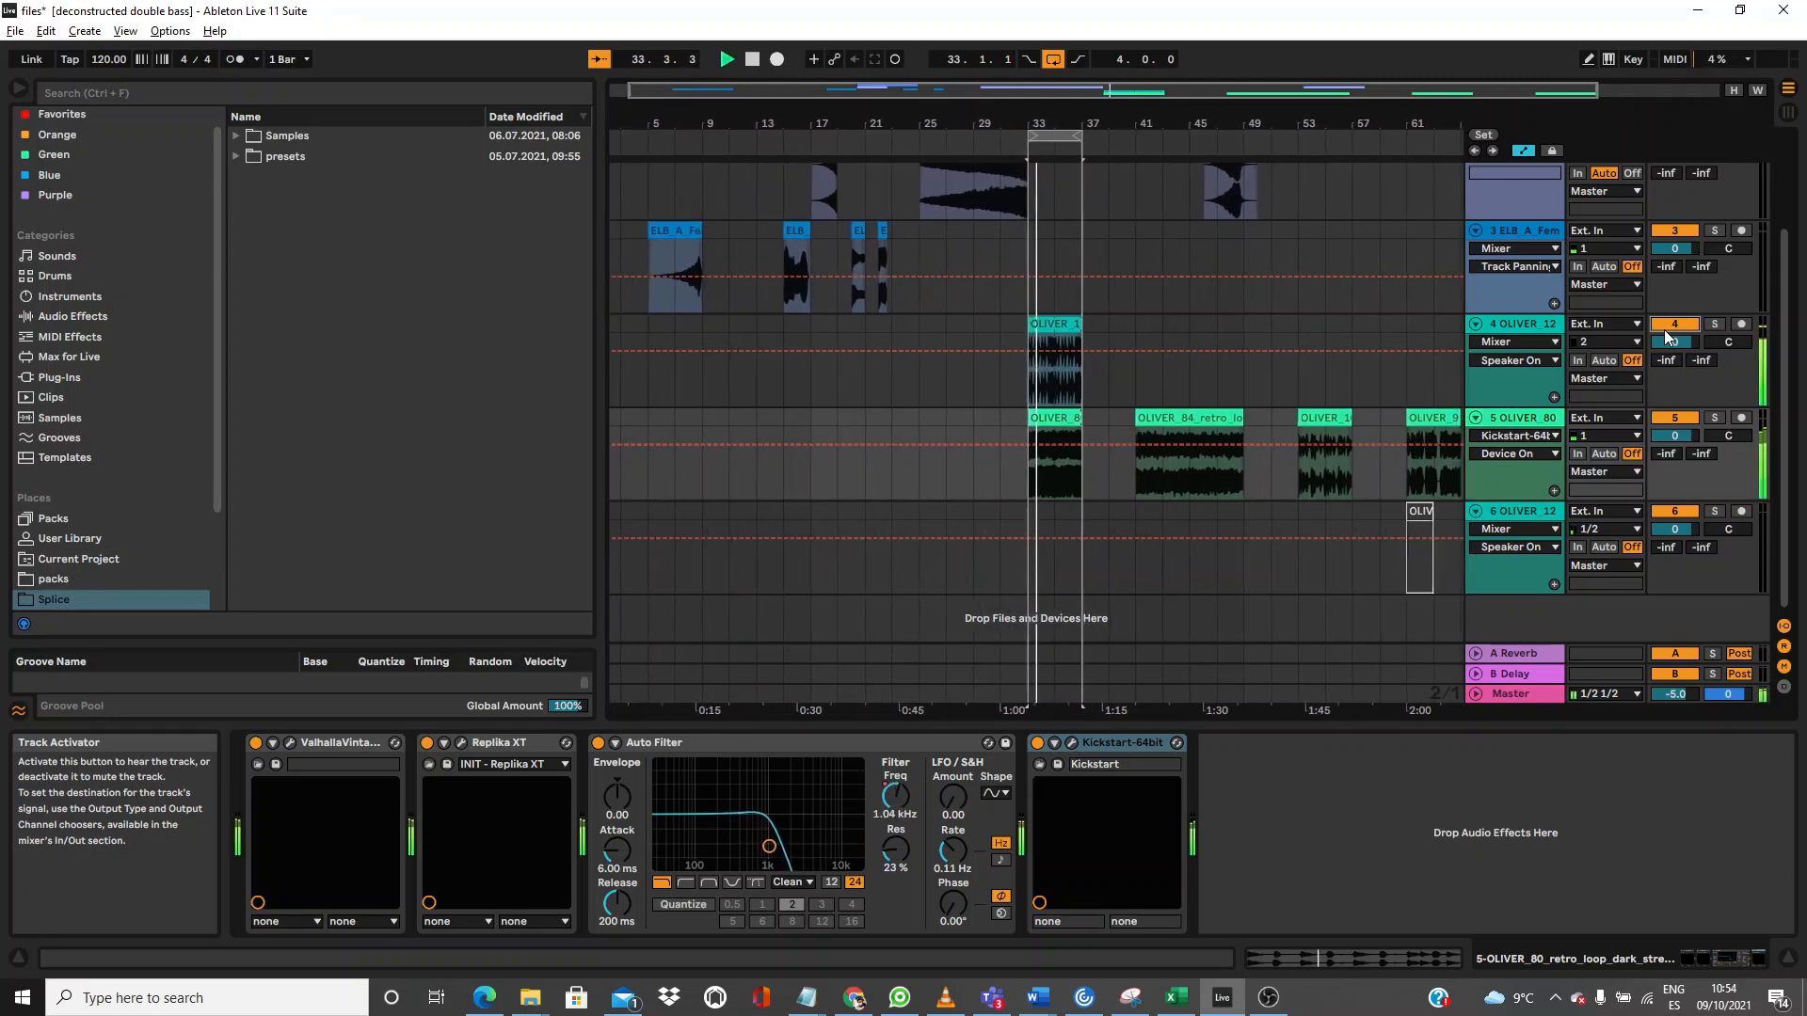